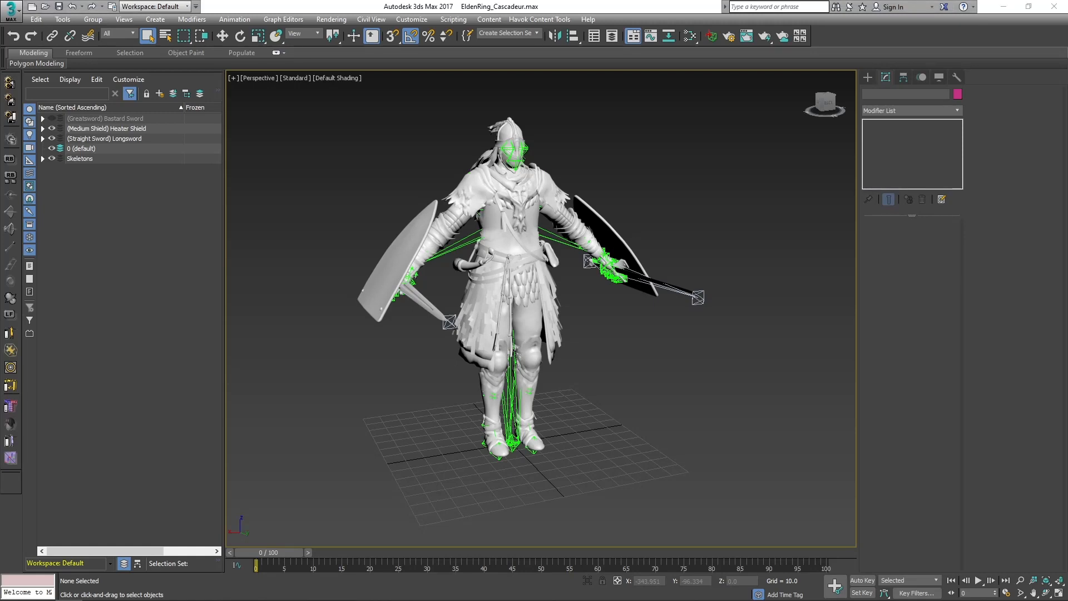
{"action": "left_click", "coordinate": [760, 486]}
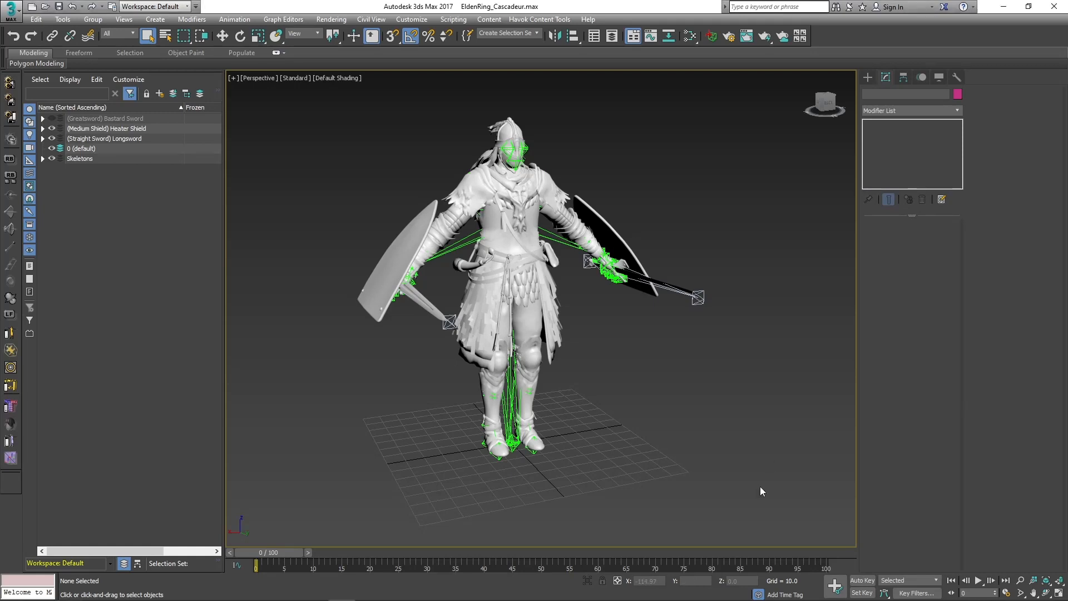
{"action": "left_click", "coordinate": [11, 10]}
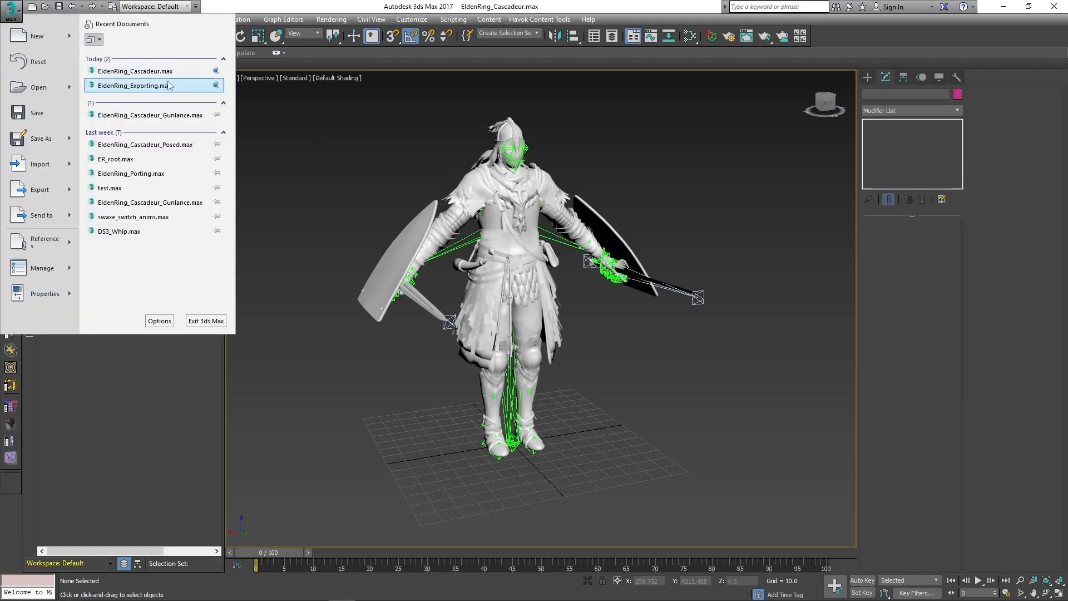
{"action": "left_click", "coordinate": [475, 91]}
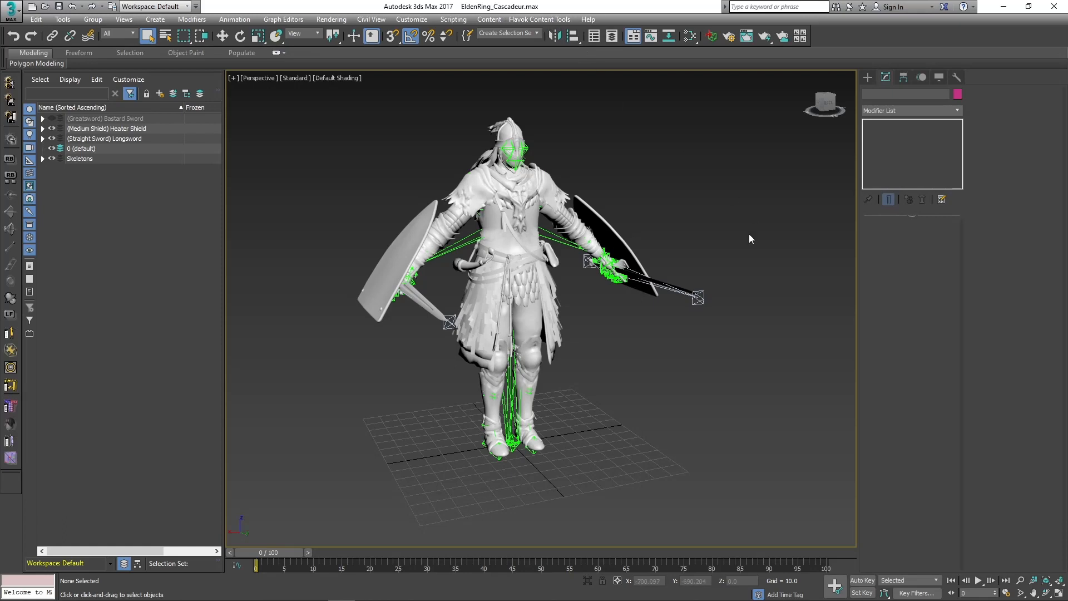
{"action": "left_click", "coordinate": [11, 10]}
{"action": "left_click", "coordinate": [355, 128]}
Compare the weapons on the character by toggling the visibility of the Heater Shield, Longsword and Bastard Sword layers.
{"action": "left_click", "coordinate": [52, 128]}
{"action": "left_click", "coordinate": [52, 138]}
{"action": "middle_click_drag", "start_coordinate": [680, 256], "coordinate": [623, 267], "text": "alt"}
{"action": "left_click", "coordinate": [52, 119]}
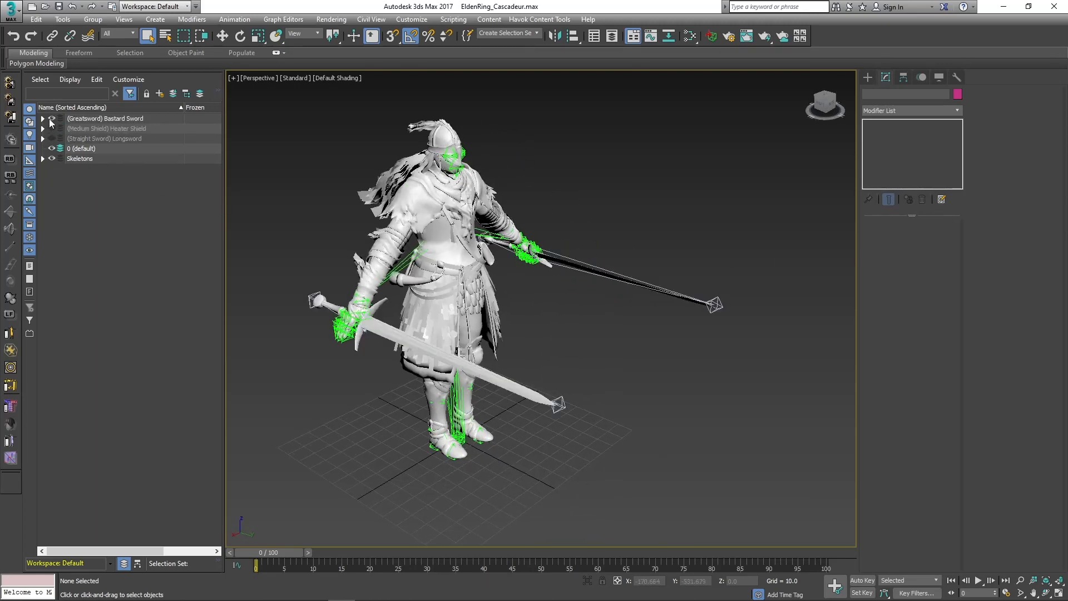
{"action": "left_click", "coordinate": [52, 128]}
{"action": "left_click", "coordinate": [52, 138]}
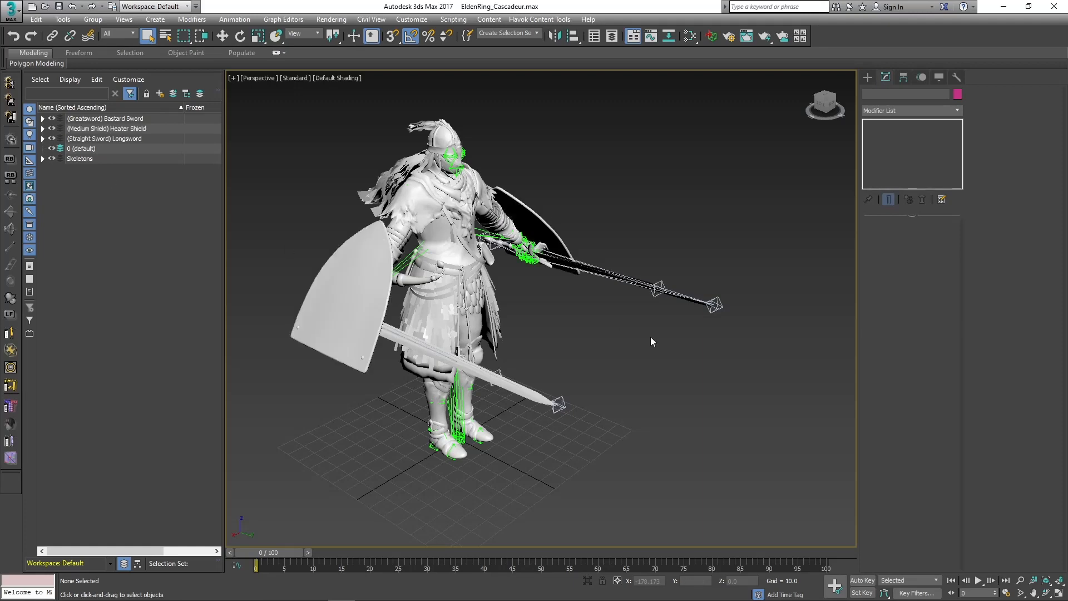
{"action": "middle_click_drag", "start_coordinate": [649, 339], "coordinate": [445, 303], "text": "alt"}
Hide the Longsword, Heater Shield and Bastard Sword layers so only the character and its skeleton are displayed.
{"action": "left_click", "coordinate": [52, 138]}
{"action": "left_click", "coordinate": [52, 128]}
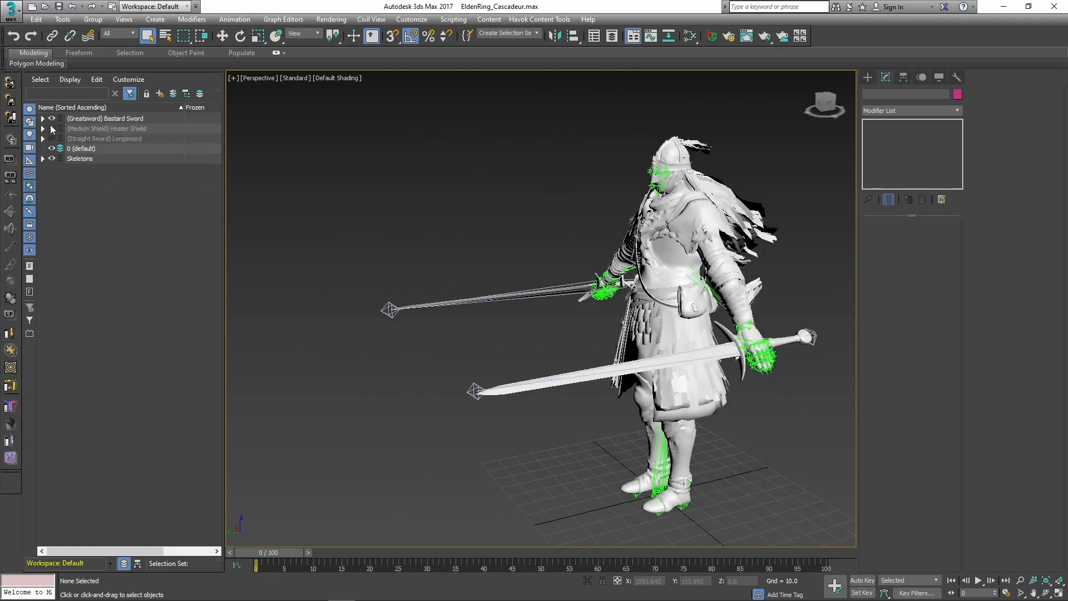
{"action": "left_click", "coordinate": [51, 119]}
{"action": "middle_click_drag", "start_coordinate": [786, 203], "coordinate": [622, 203]}
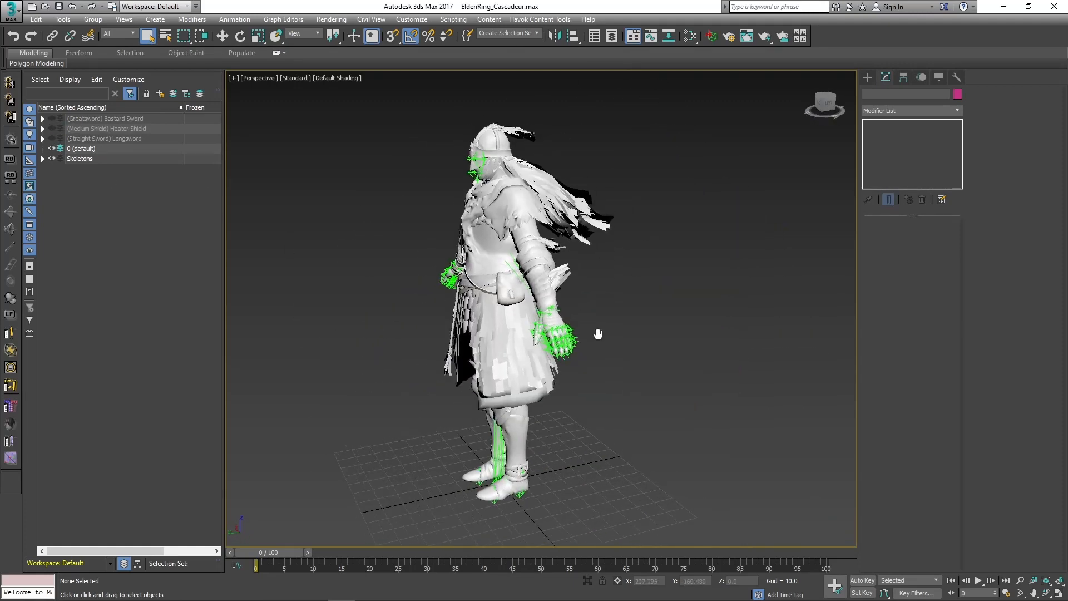
{"action": "middle_click_drag", "start_coordinate": [631, 351], "coordinate": [755, 438], "text": "alt"}
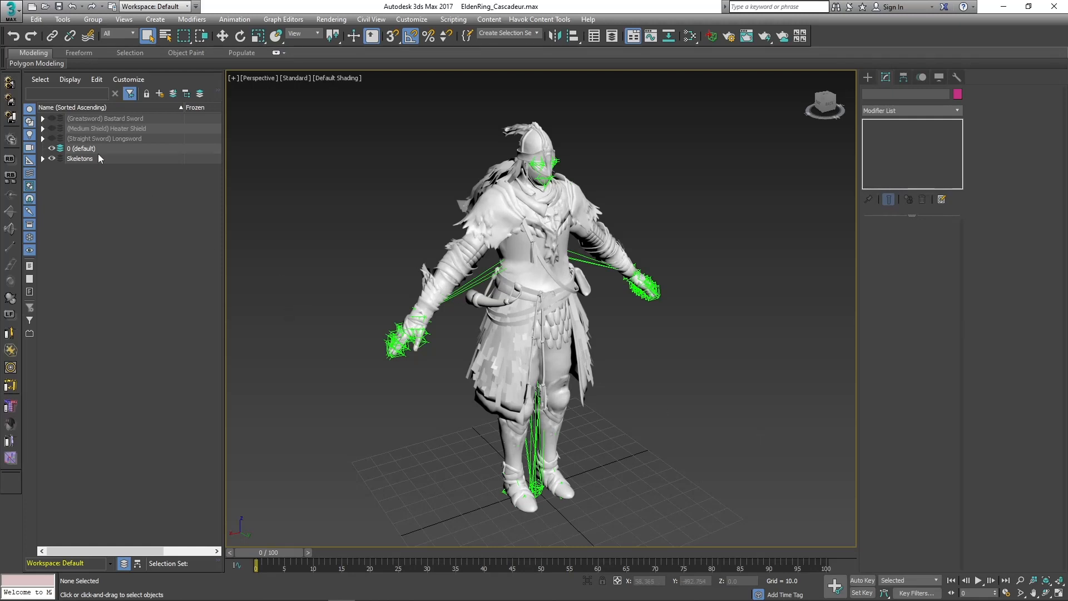
Expand the Skeletons layer and inspect the sword bones of the Longsword layer, leaving that layer hidden.
{"action": "left_click", "coordinate": [43, 159]}
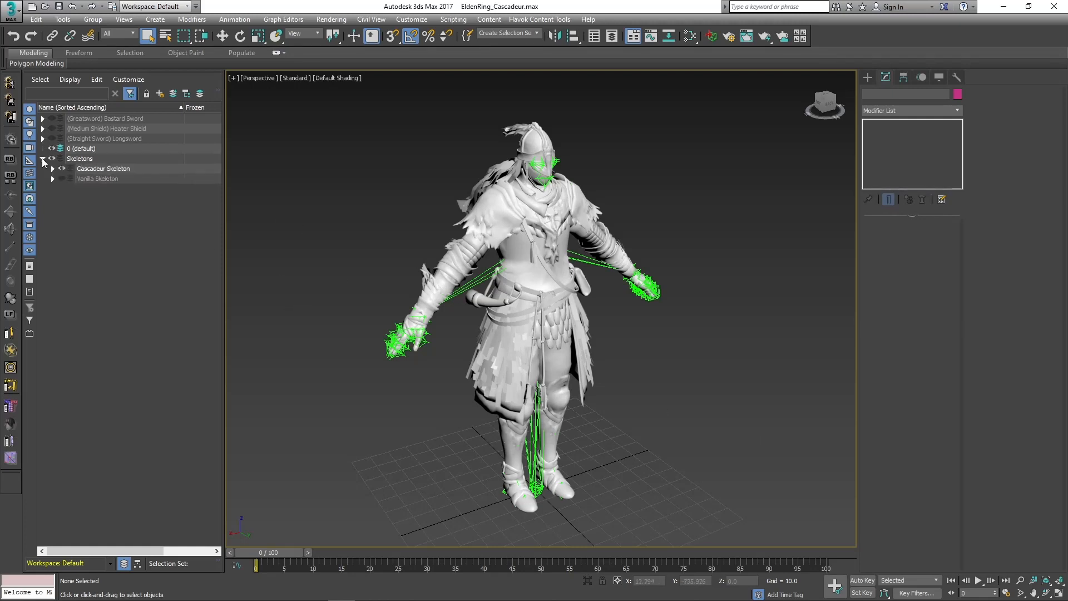
{"action": "left_click", "coordinate": [52, 139]}
{"action": "left_click", "coordinate": [52, 139]}
{"action": "left_click", "coordinate": [52, 139]}
{"action": "left_click", "coordinate": [391, 316]}
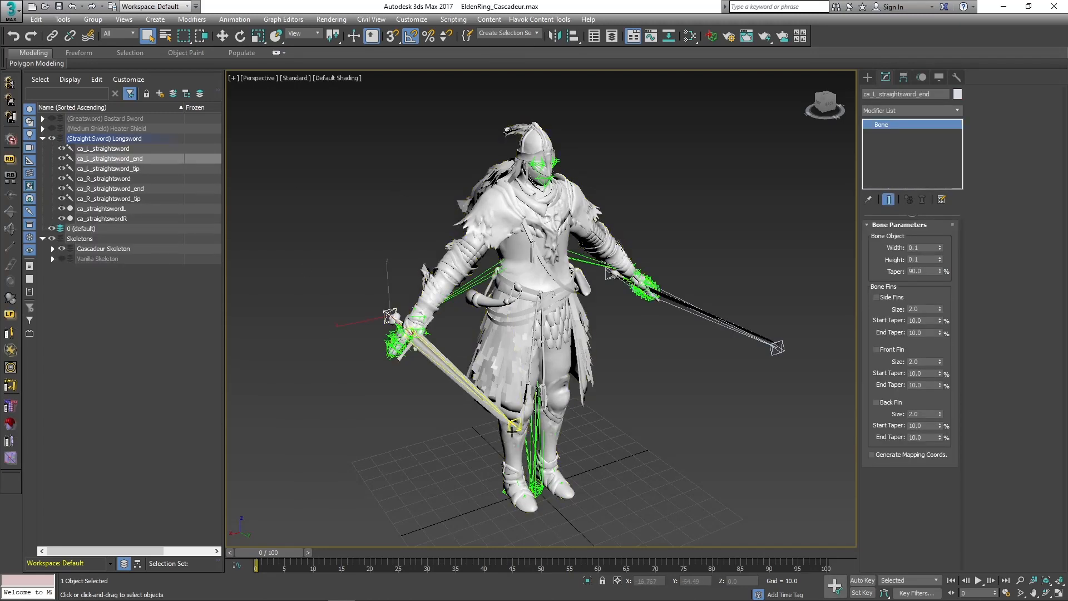
{"action": "left_click", "coordinate": [307, 323]}
{"action": "left_click", "coordinate": [52, 139]}
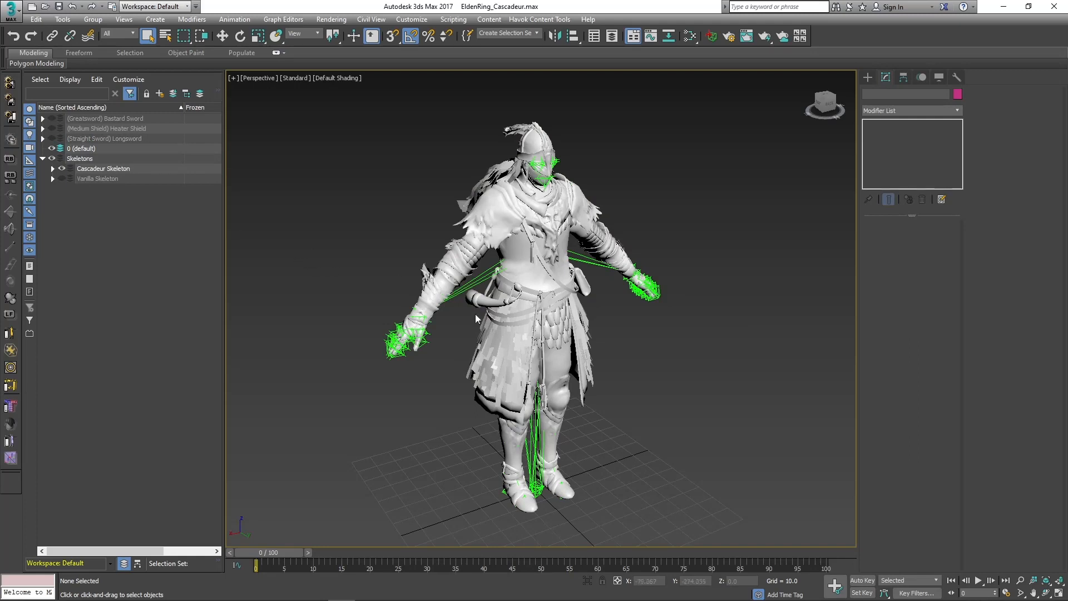
Compare the Vanilla Skeleton with the Cascadeur Skeleton by swapping their visibility, ending on the Cascadeur Skeleton.
{"action": "middle_click_drag", "start_coordinate": [656, 350], "coordinate": [712, 362], "text": "alt"}
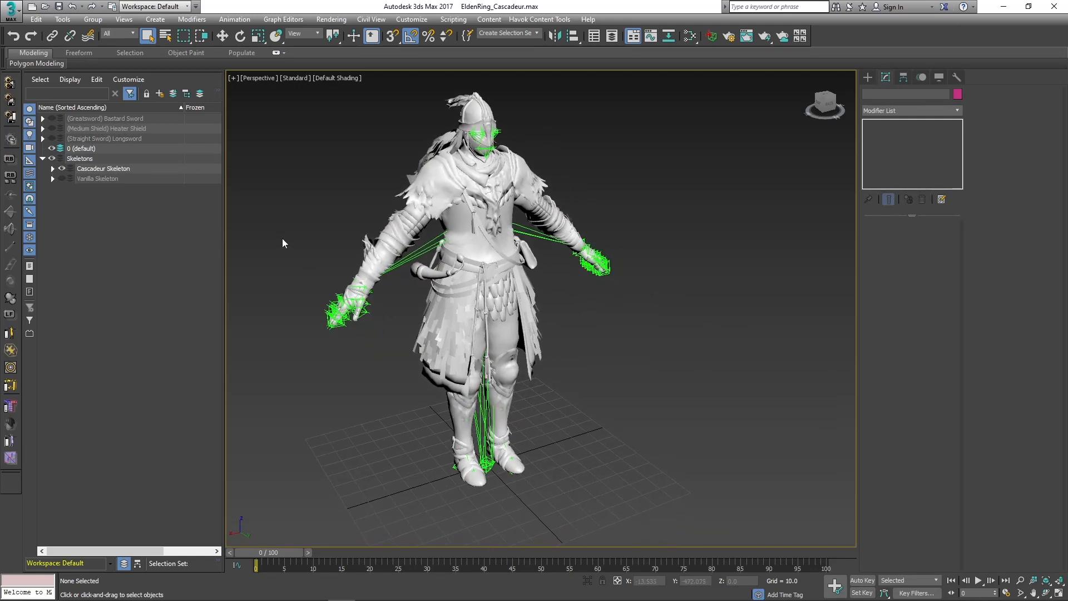
{"action": "left_click", "coordinate": [61, 178]}
{"action": "left_click", "coordinate": [62, 169]}
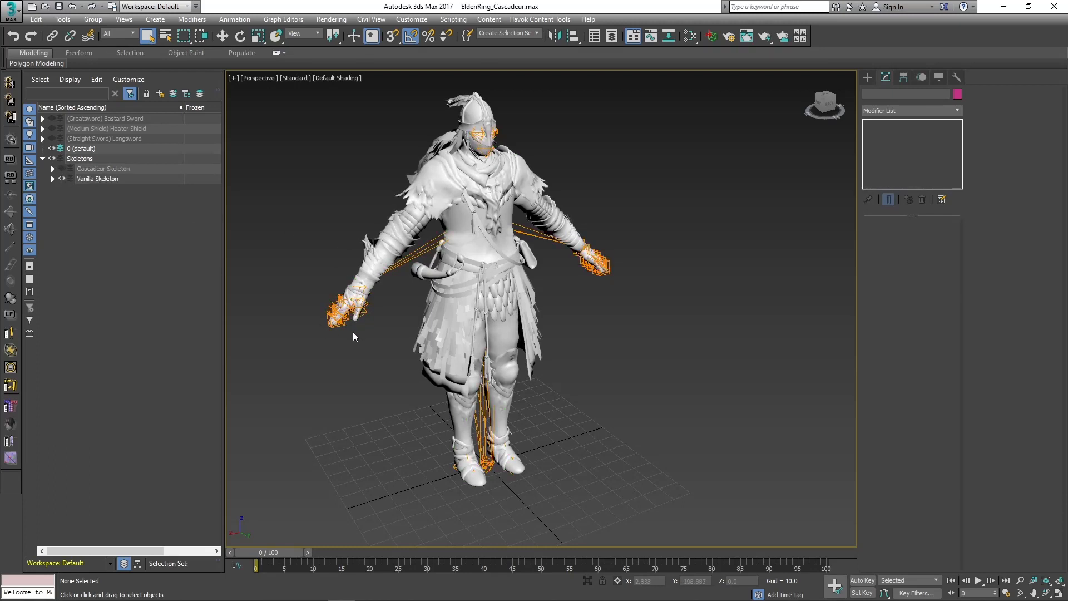
{"action": "left_click", "coordinate": [62, 178]}
{"action": "left_click", "coordinate": [62, 169]}
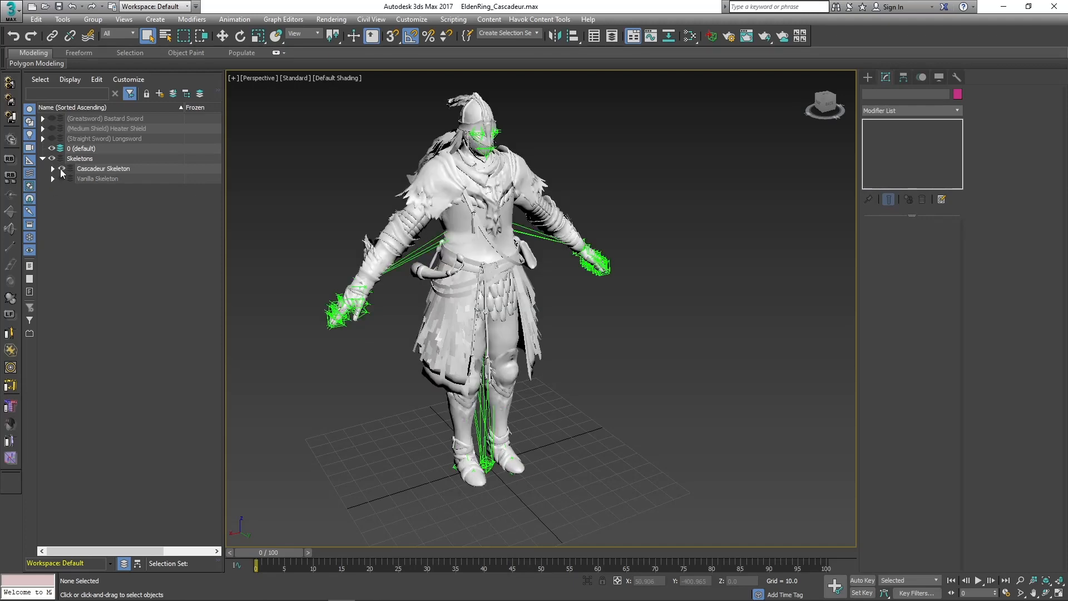
Examine the ca_Master hierarchy of the Cascadeur Skeleton, checking where ca_Spine and ca_RootRotXZ sit beneath ca_RootPos.
{"action": "left_click", "coordinate": [53, 168]}
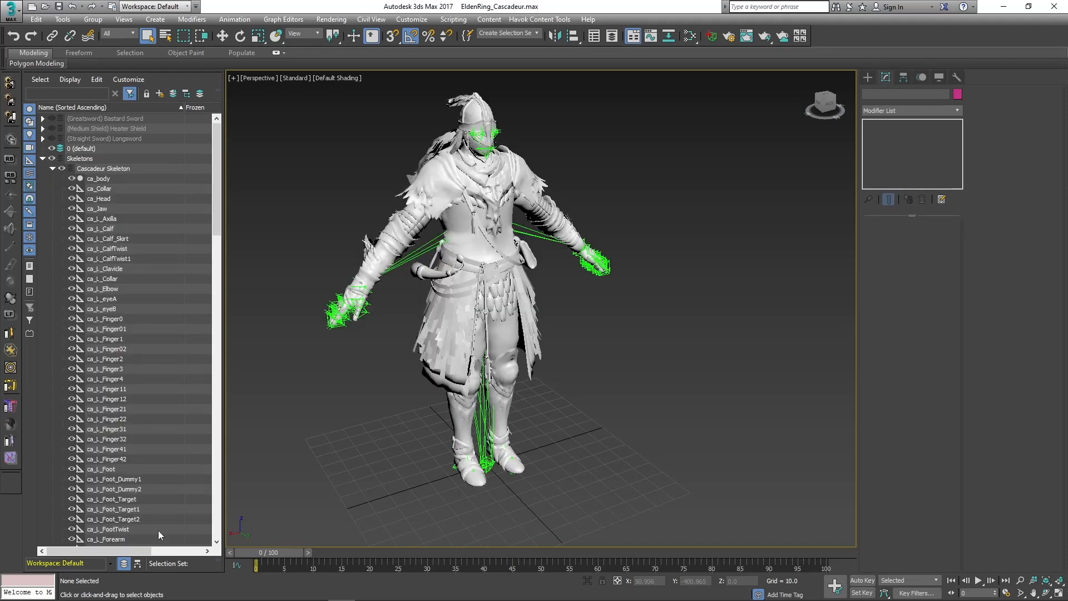
{"action": "left_click", "coordinate": [138, 564]}
{"action": "left_click", "coordinate": [43, 158]}
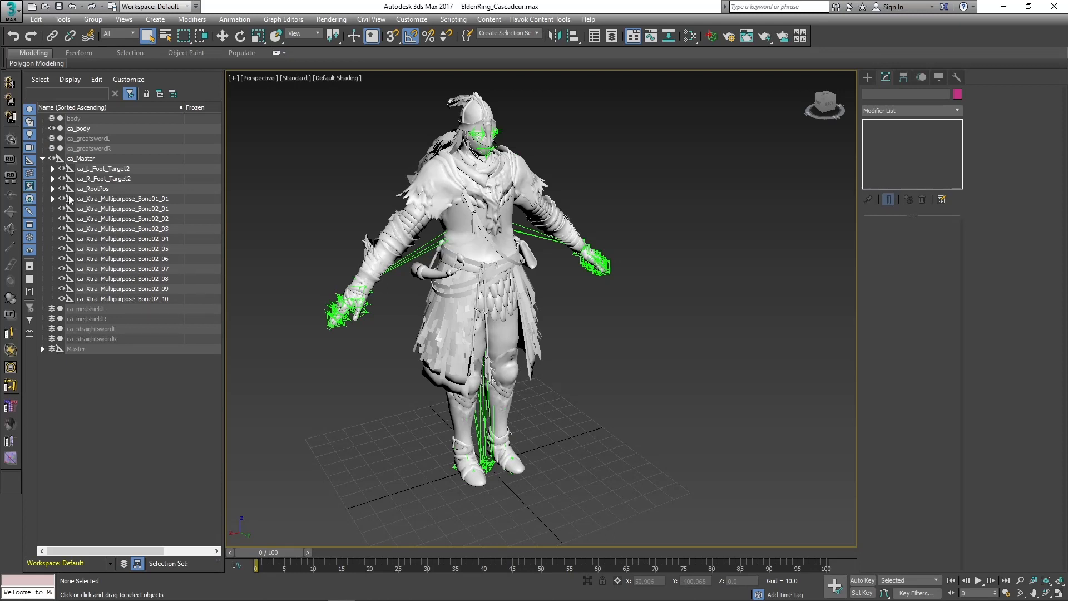
{"action": "left_click", "coordinate": [52, 188]}
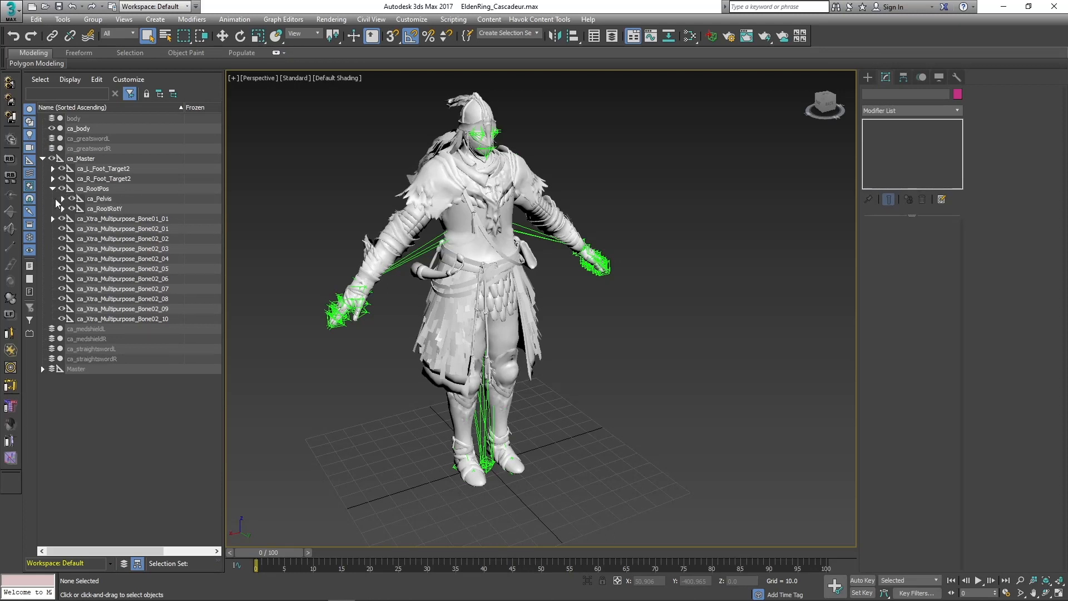
{"action": "left_click", "coordinate": [62, 198]}
{"action": "left_click", "coordinate": [103, 262]}
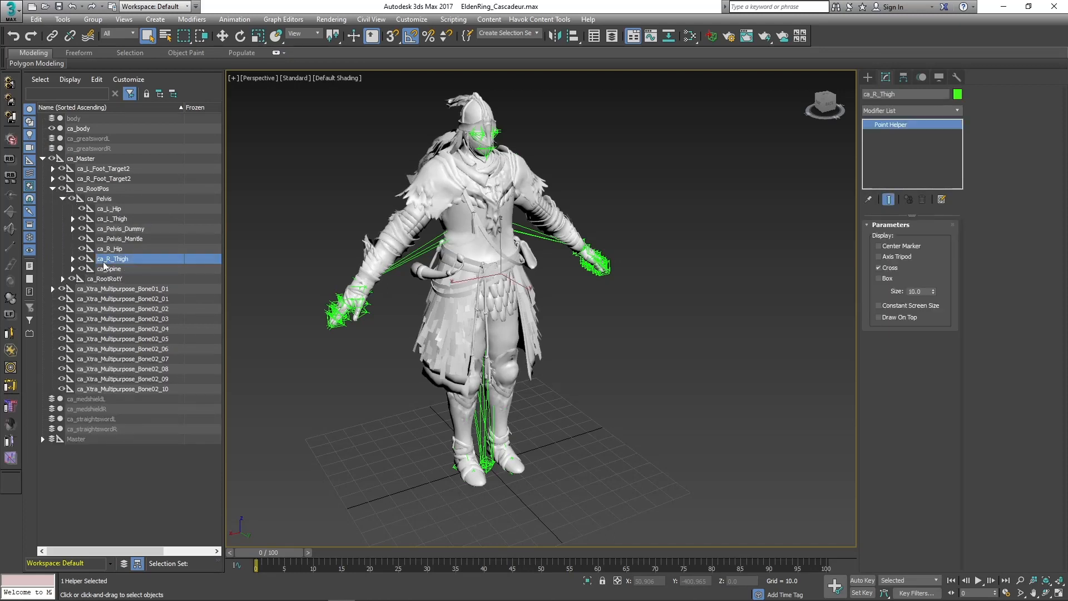
{"action": "left_click", "coordinate": [106, 269]}
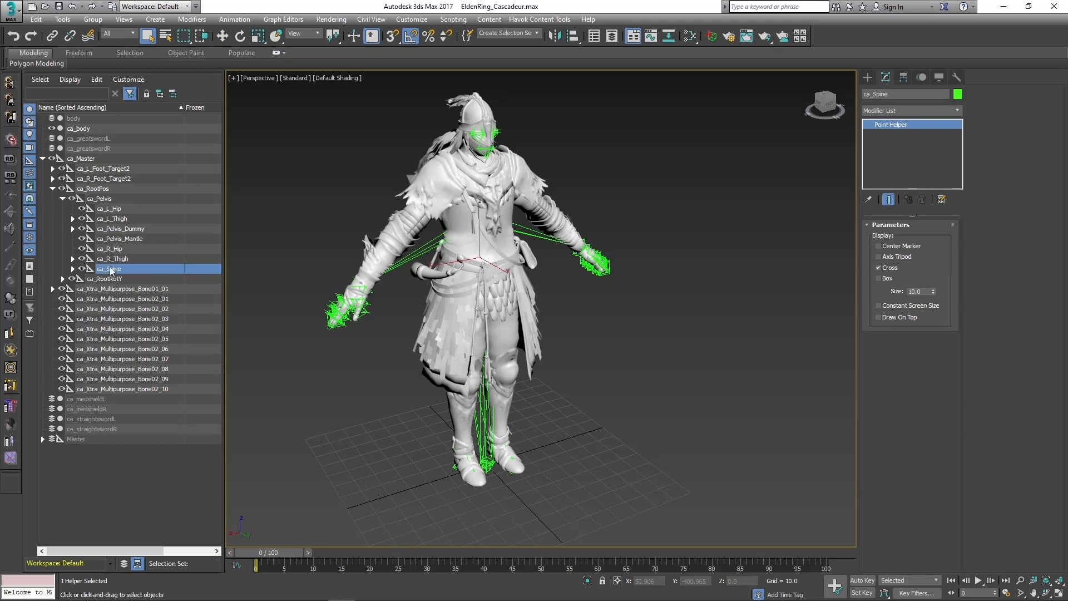
{"action": "left_click", "coordinate": [125, 190]}
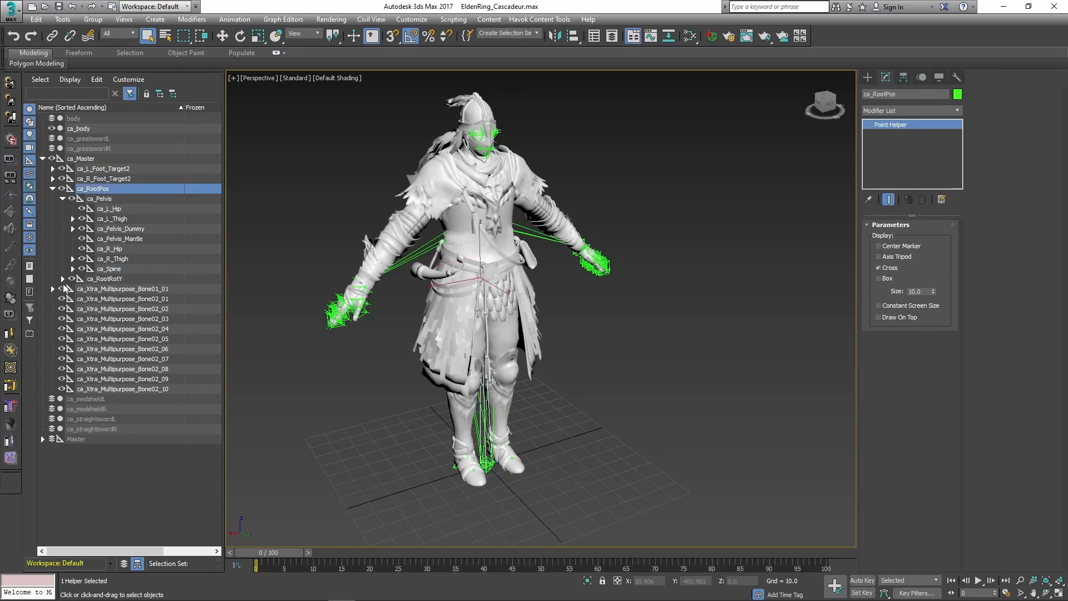
{"action": "left_click", "coordinate": [63, 279]}
{"action": "left_click", "coordinate": [127, 288]}
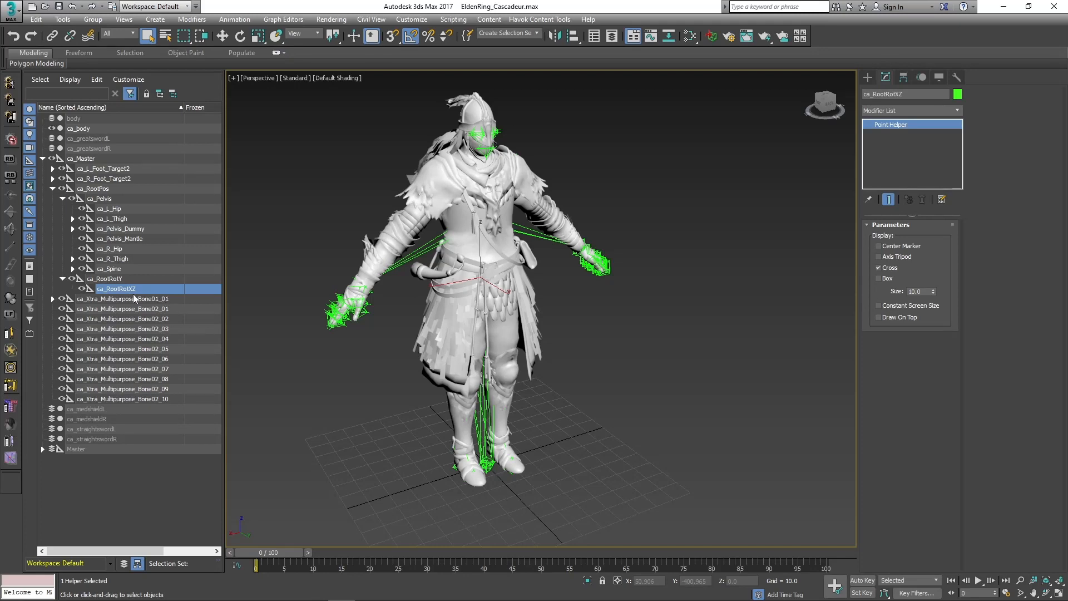
{"action": "left_click", "coordinate": [245, 342]}
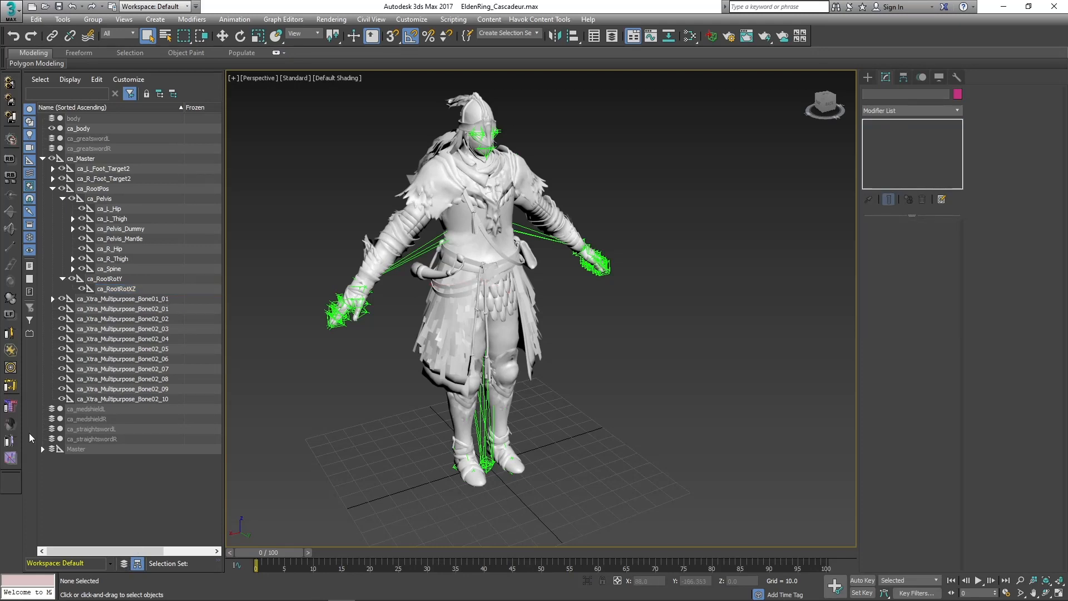
Examine where Spine sits in the vanilla Master hierarchy, and return the scene list to the collapsed layer view.
{"action": "left_click", "coordinate": [42, 449]}
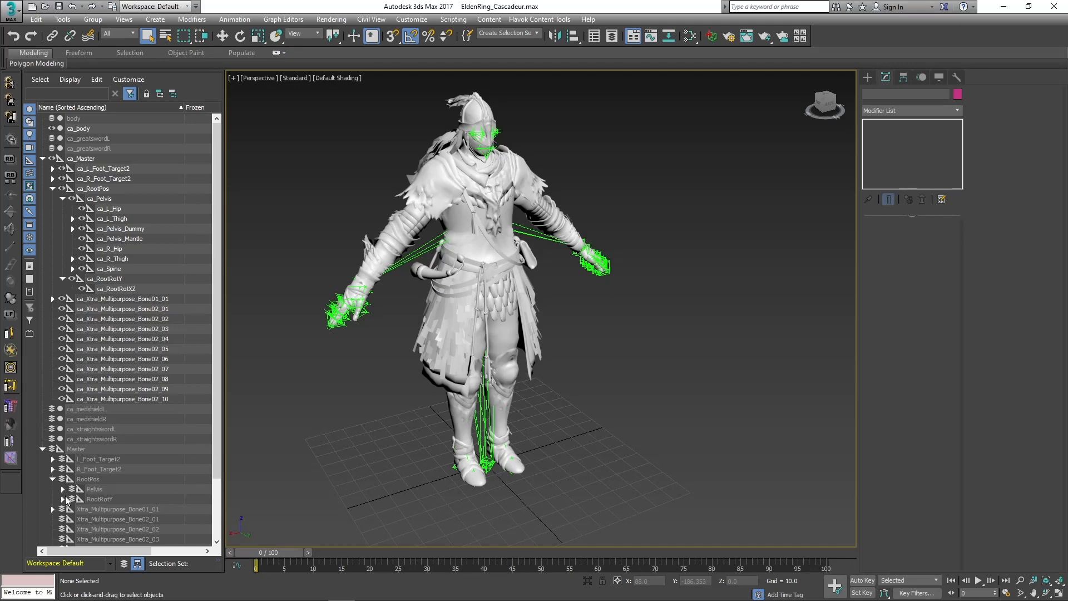
{"action": "left_click", "coordinate": [73, 509]}
{"action": "left_click", "coordinate": [115, 520]}
{"action": "left_click", "coordinate": [323, 415]}
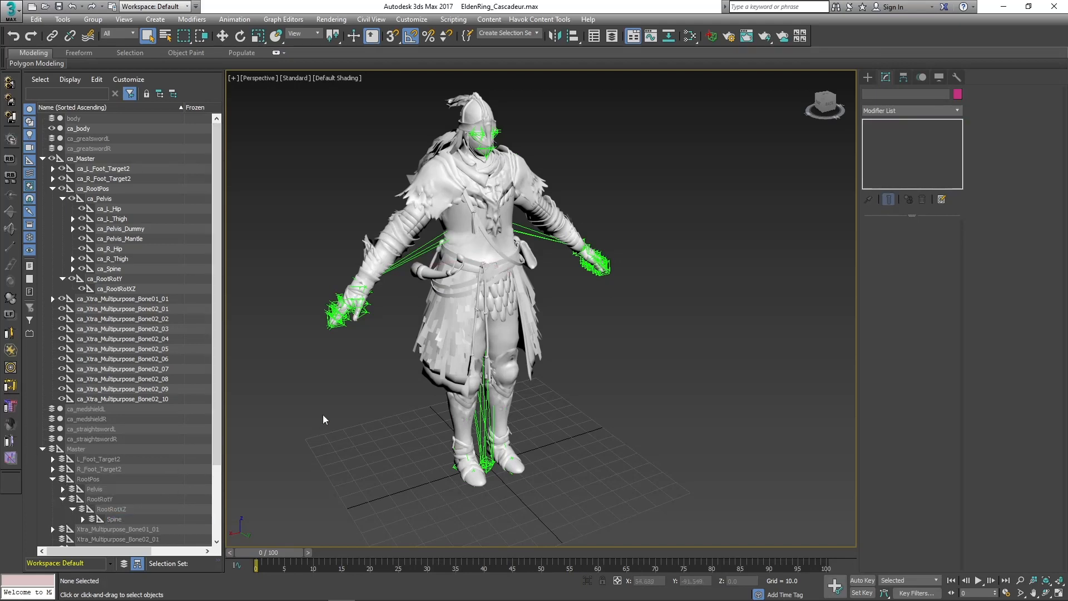
{"action": "left_click", "coordinate": [124, 564]}
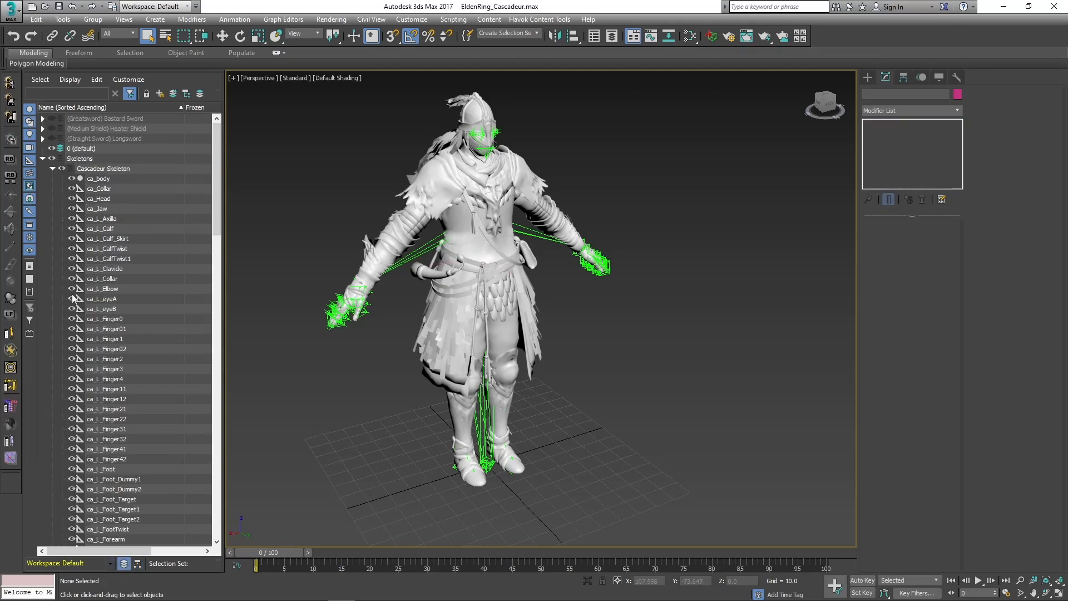
{"action": "left_click", "coordinate": [52, 169]}
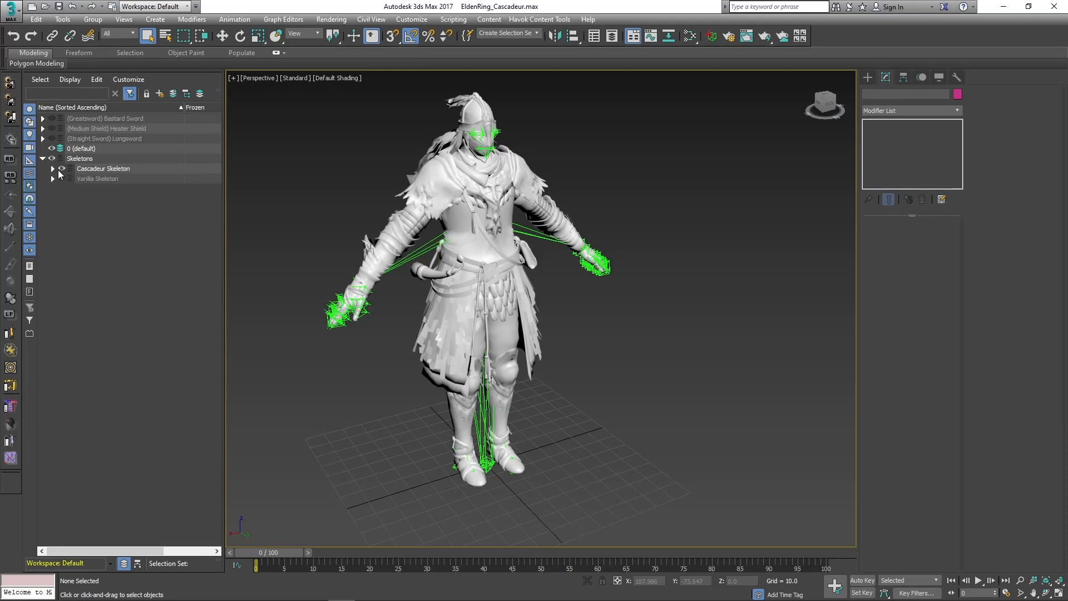
Review the inverse kinematics and rotational joint settings of ca_body in the Cascadeur Skeleton layer.
{"action": "left_click", "coordinate": [53, 169]}
{"action": "left_click", "coordinate": [99, 179]}
{"action": "left_click", "coordinate": [903, 77]}
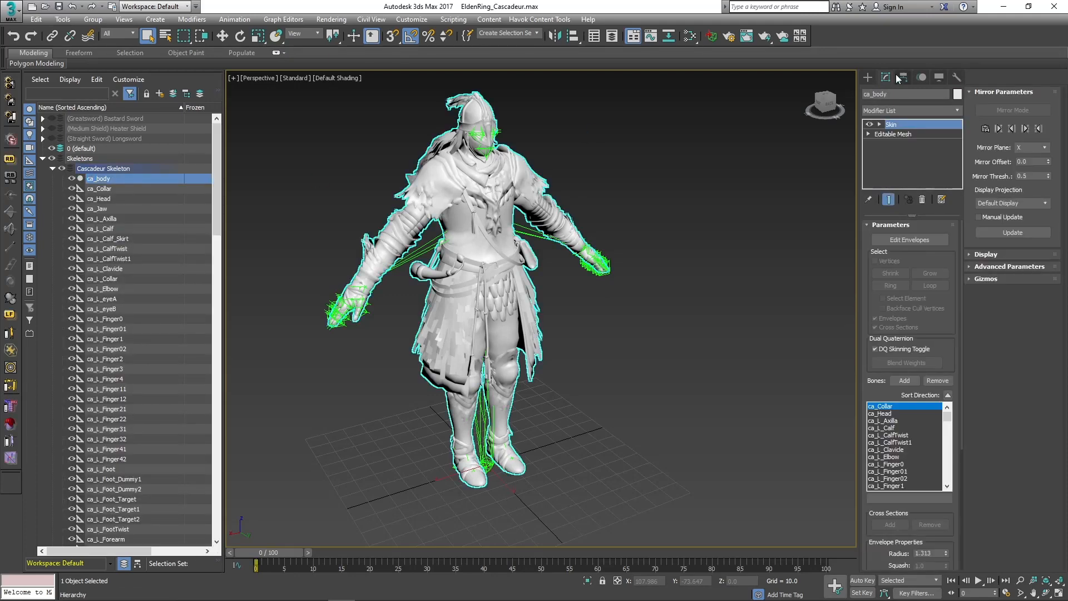
{"action": "left_click", "coordinate": [915, 111]}
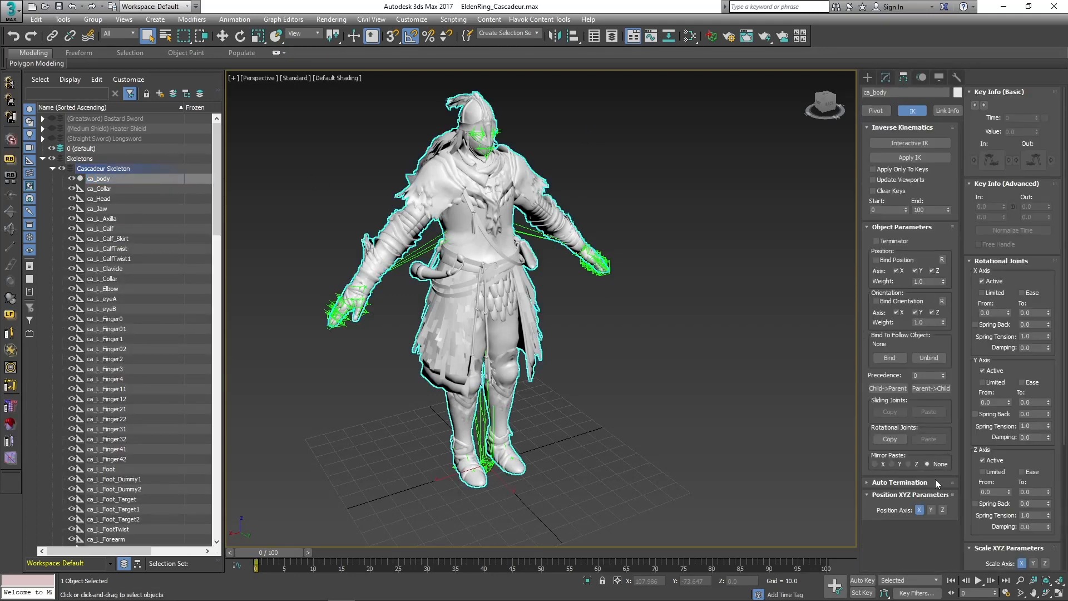
{"action": "scroll", "coordinate": [1008, 459], "scroll_direction": "down", "scroll_amount": 8}
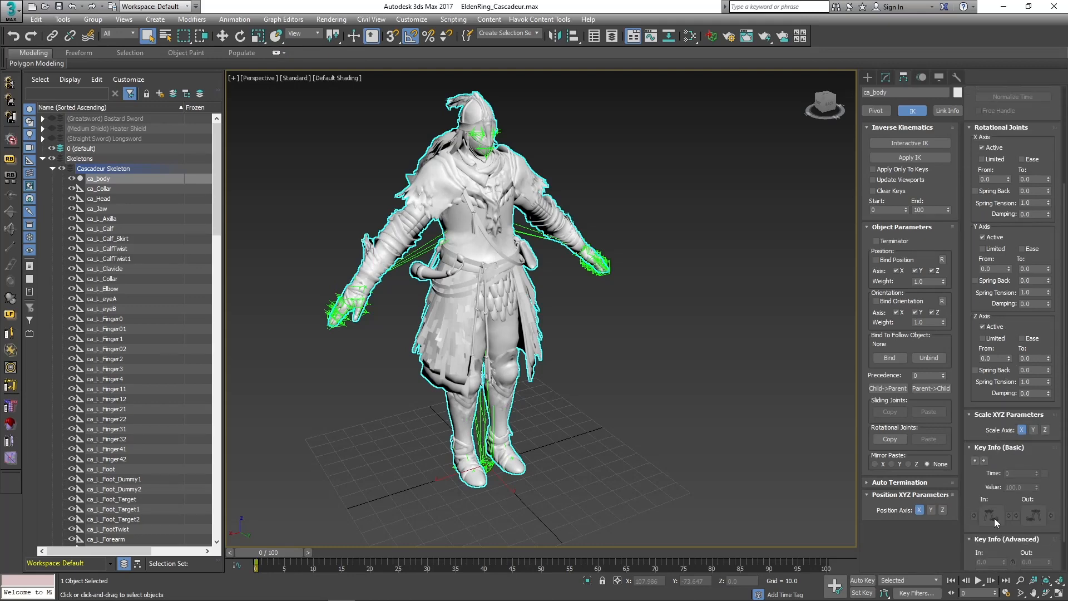
{"action": "left_click", "coordinate": [632, 477]}
{"action": "left_click", "coordinate": [53, 168]}
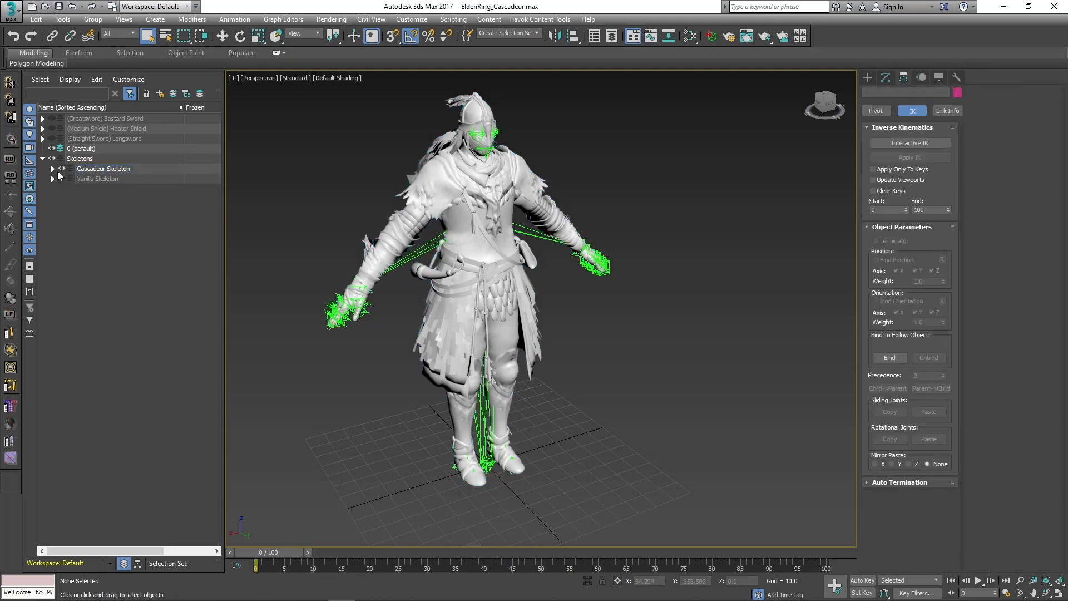
{"action": "left_click", "coordinate": [61, 168]}
{"action": "left_click", "coordinate": [62, 169]}
Import the animation file a000_000000.hkx into the scene with the default Havok import settings.
{"action": "left_click", "coordinate": [10, 8]}
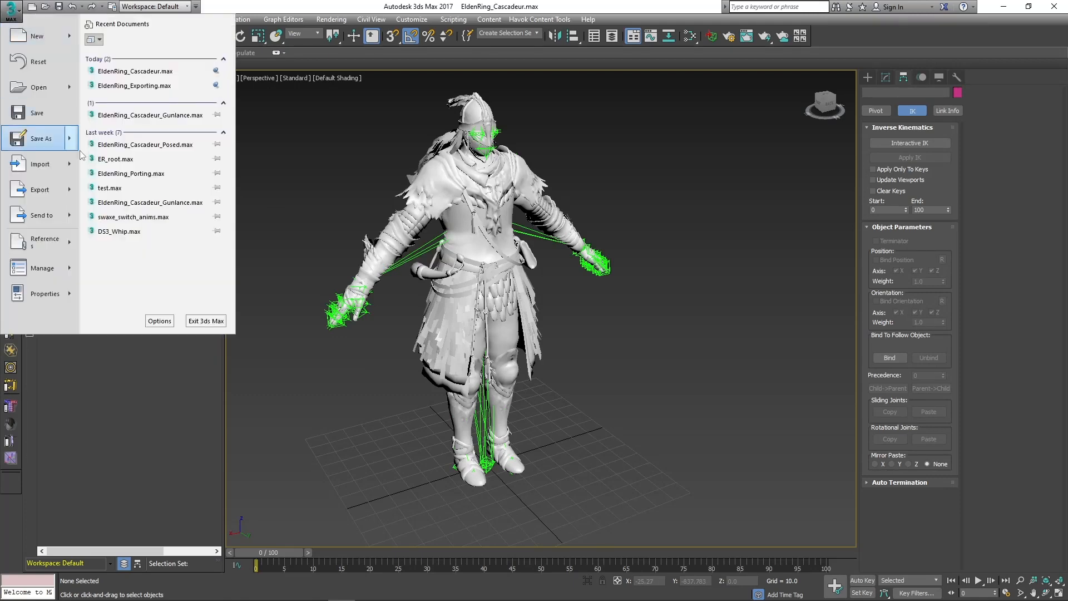
{"action": "left_click", "coordinate": [55, 163]}
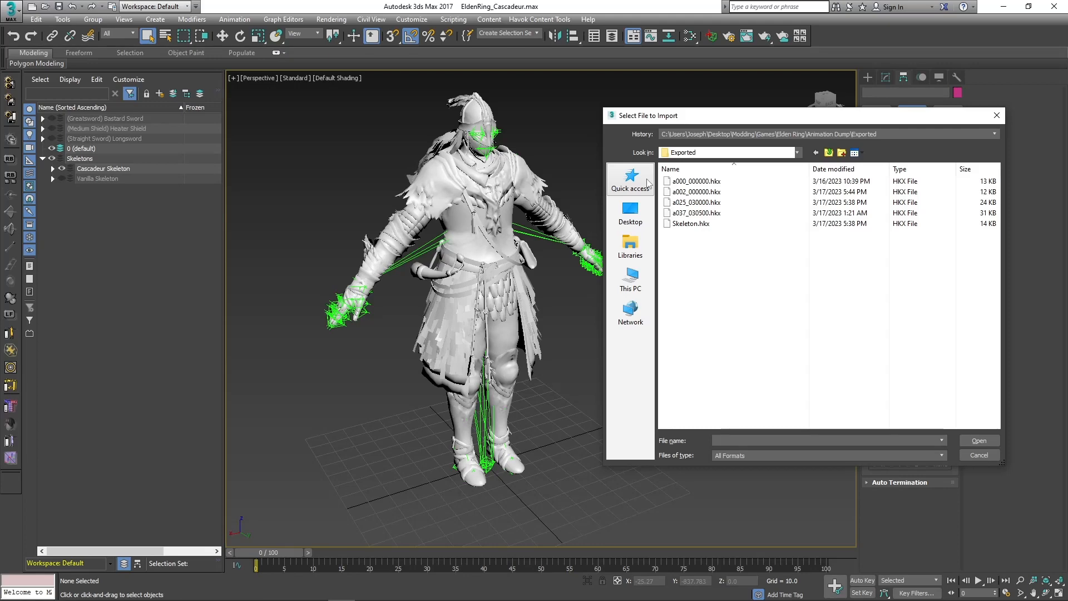
{"action": "left_click_drag", "start_coordinate": [723, 116], "coordinate": [749, 104]}
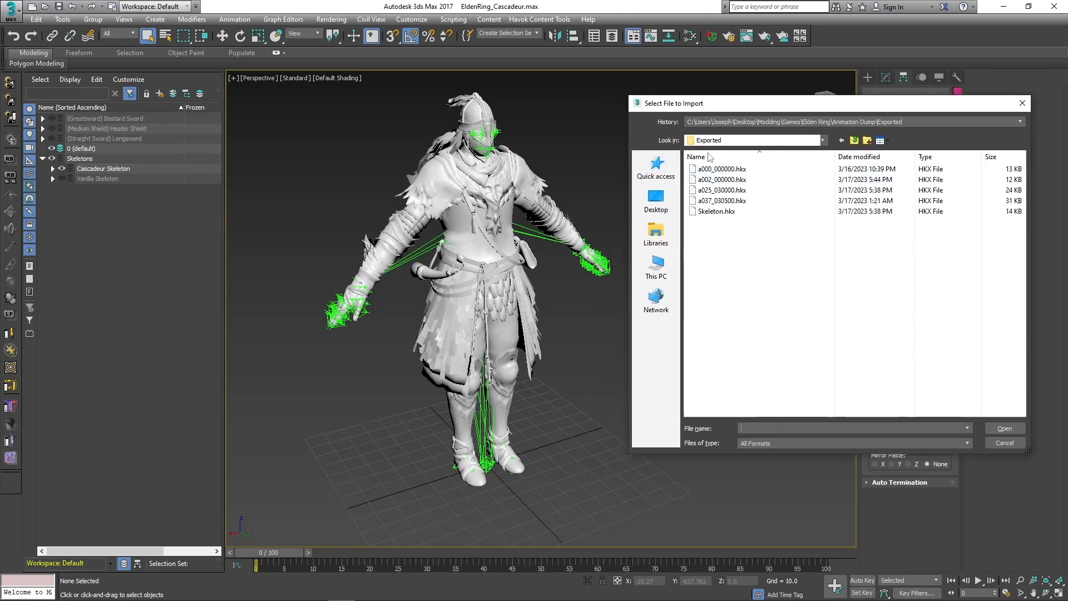
{"action": "left_click", "coordinate": [716, 170]}
{"action": "double_click", "coordinate": [717, 171]}
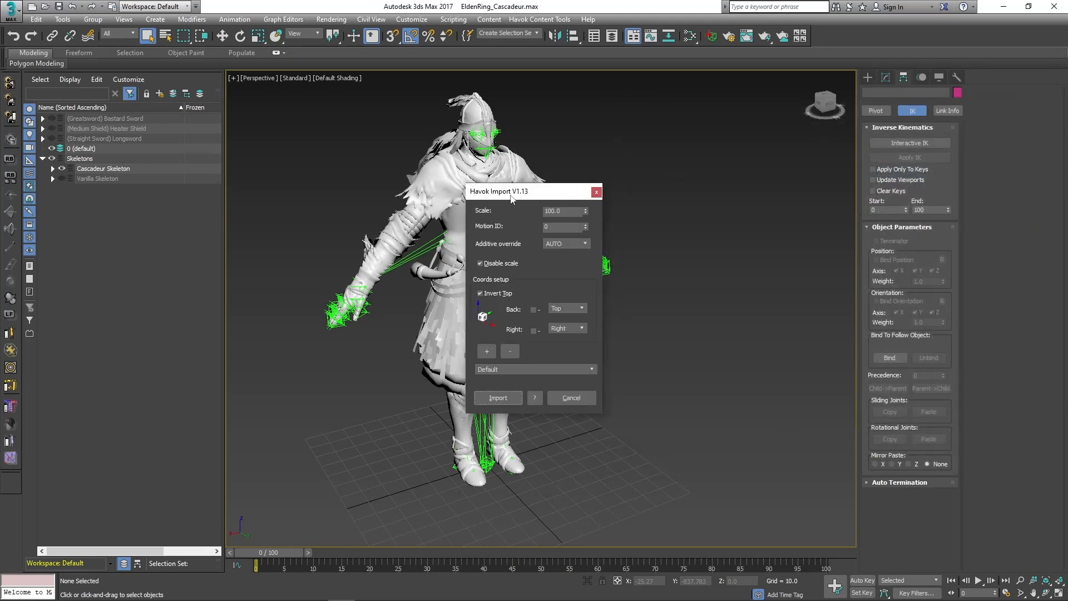
{"action": "left_click_drag", "start_coordinate": [508, 194], "coordinate": [766, 170]}
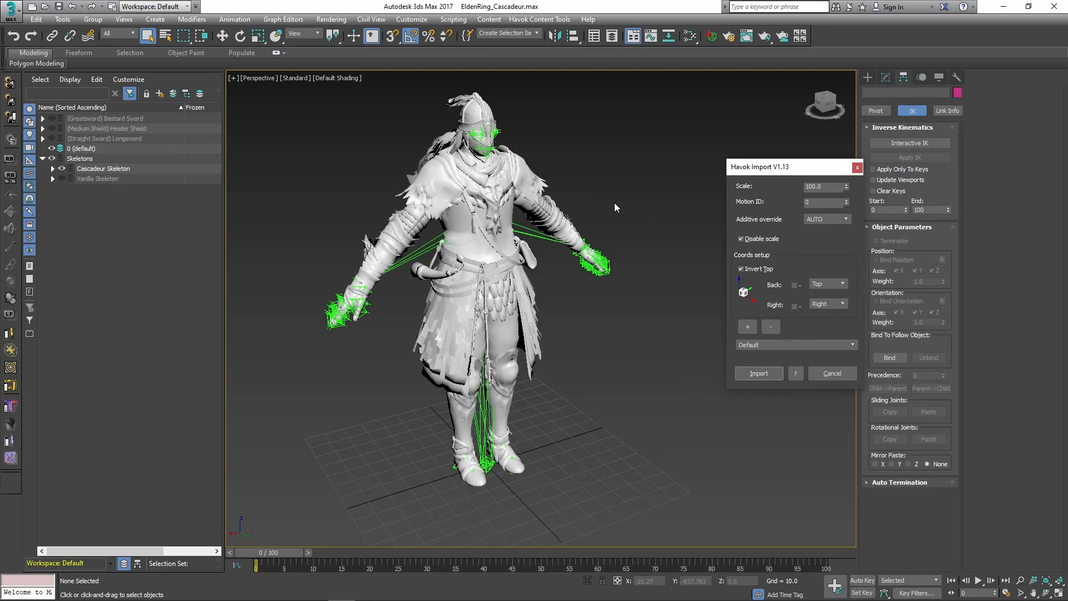
{"action": "left_click", "coordinate": [743, 370]}
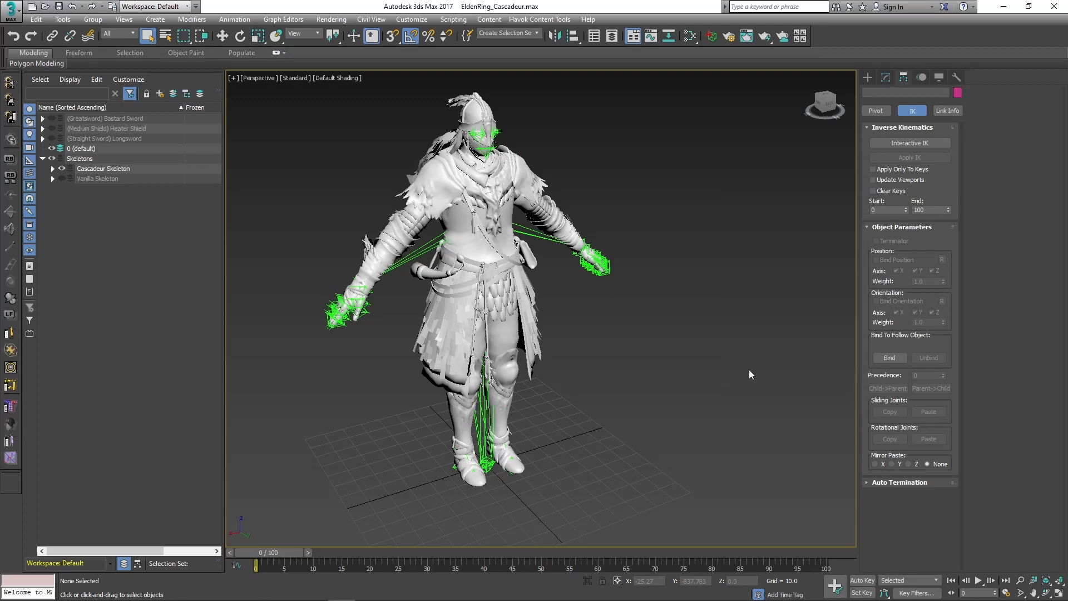
Review the imported animation on the character and compare the Vanilla and Cascadeur skeletons by swapping their visibility, ending on the Cascadeur Skeleton.
{"action": "scroll", "coordinate": [522, 434], "scroll_direction": "up", "scroll_amount": 5}
{"action": "middle_click_drag", "start_coordinate": [523, 434], "coordinate": [504, 520], "text": "alt"}
{"action": "scroll", "coordinate": [504, 520], "scroll_direction": "down", "scroll_amount": 2}
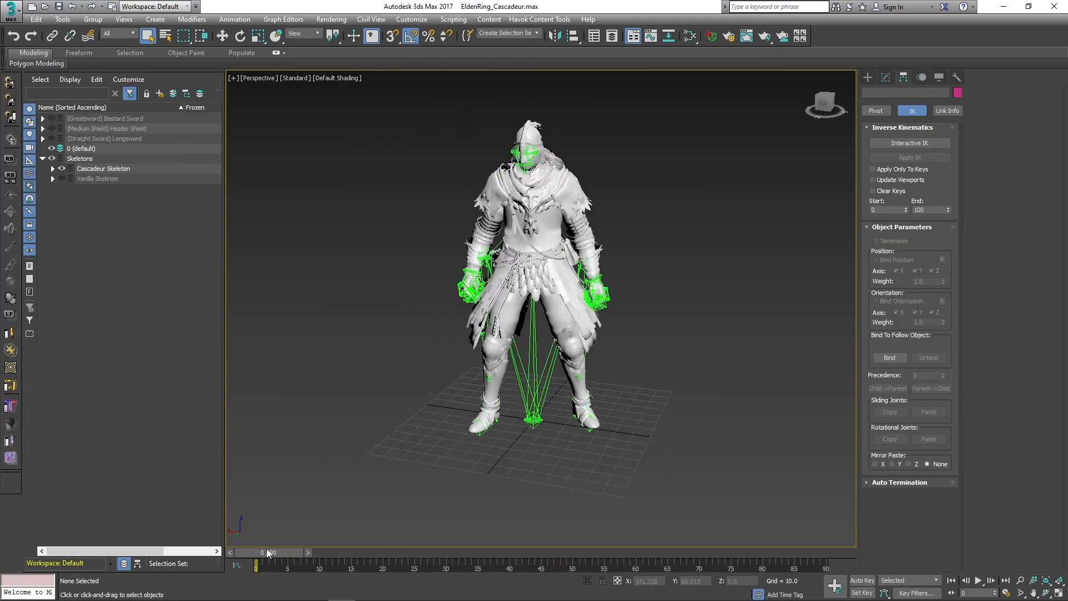
{"action": "mouse_move", "coordinate": [267, 552]}
{"action": "left_mouse_down"}
{"action": "mouse_move", "coordinate": [686, 553]}
{"action": "mouse_move", "coordinate": [261, 553]}
{"action": "left_mouse_up"}
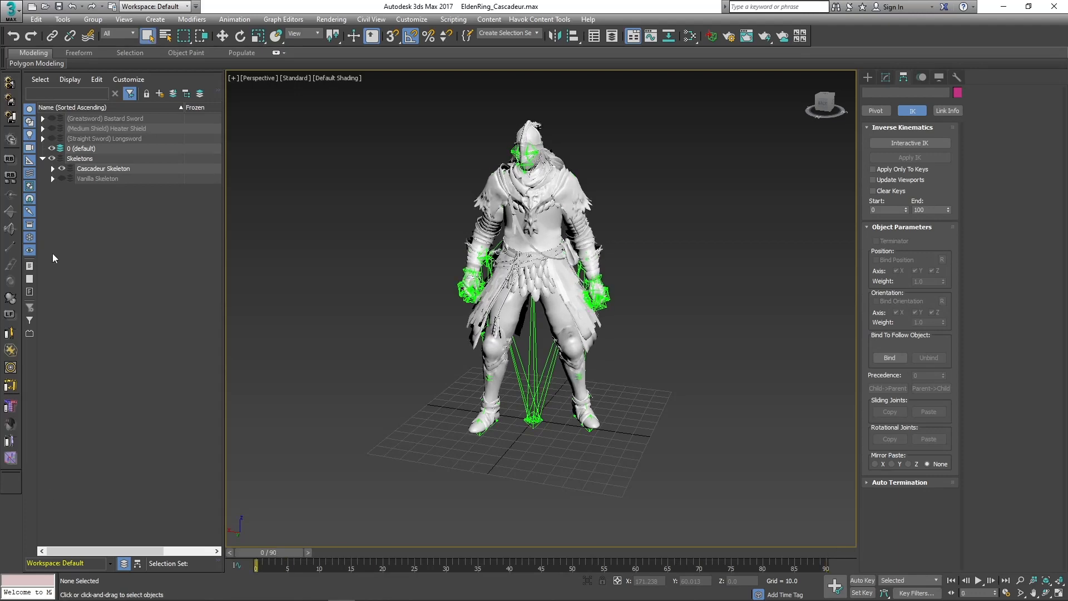
{"action": "left_click", "coordinate": [62, 178]}
{"action": "left_click", "coordinate": [62, 169]}
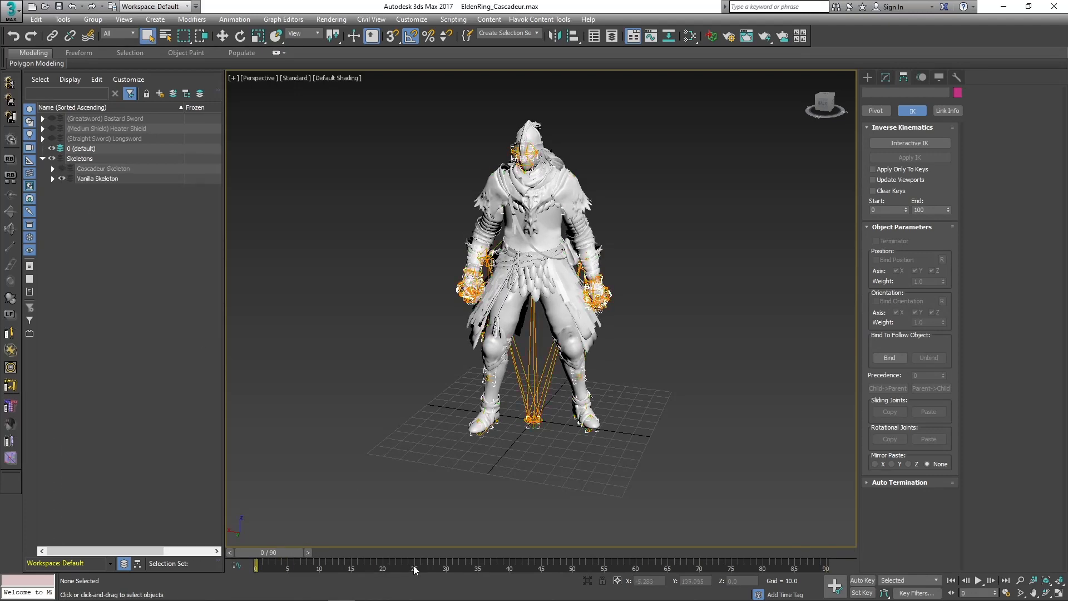
{"action": "left_click_drag", "start_coordinate": [285, 551], "coordinate": [245, 546]}
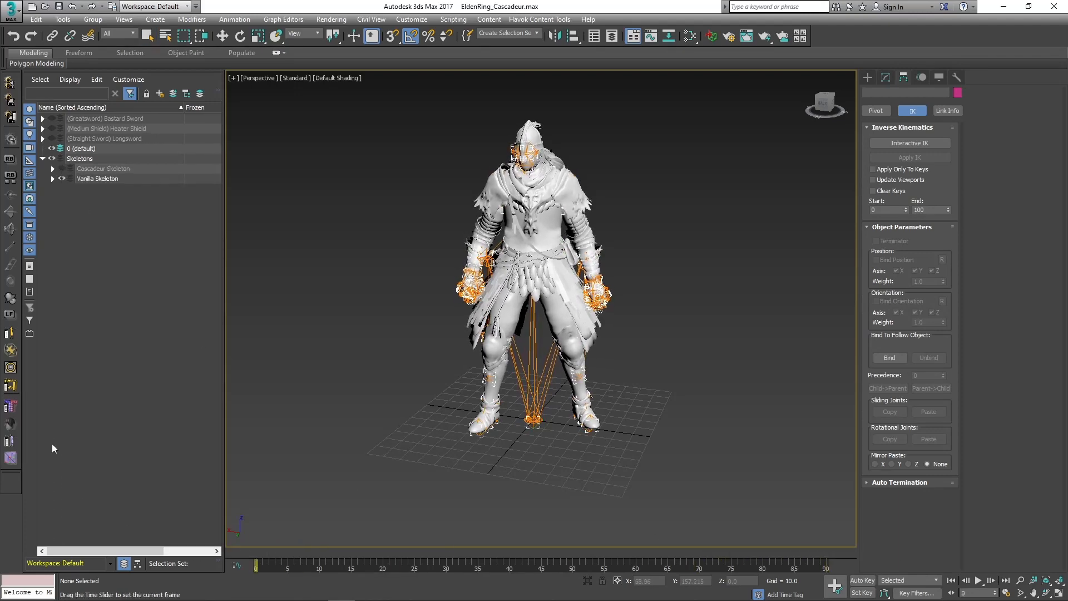
{"action": "left_click", "coordinate": [62, 169]}
{"action": "left_click", "coordinate": [62, 179]}
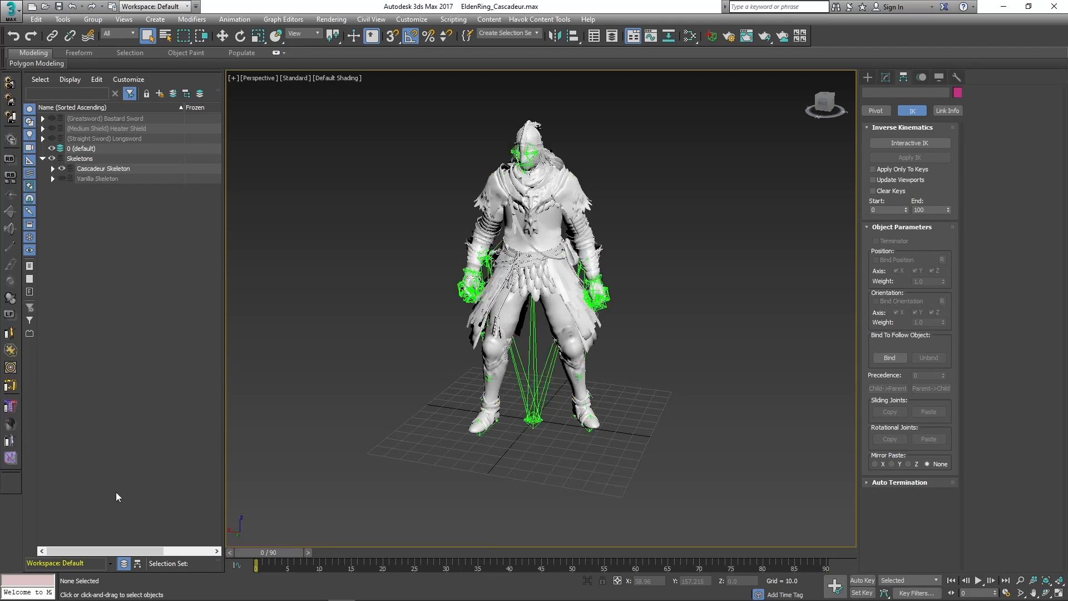
Examine the ca_Pelvis children beneath ca_RootPos in the ca_Master hierarchy, and return the scene list to the layer view.
{"action": "left_click", "coordinate": [138, 563]}
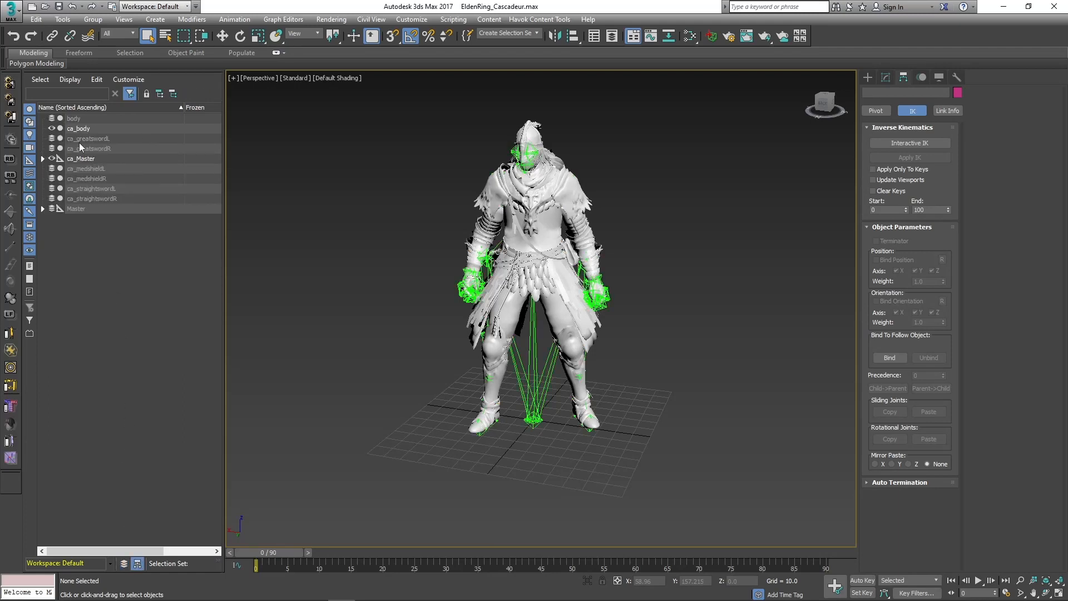
{"action": "left_click", "coordinate": [43, 159]}
{"action": "left_click", "coordinate": [52, 188]}
{"action": "left_click", "coordinate": [63, 199]}
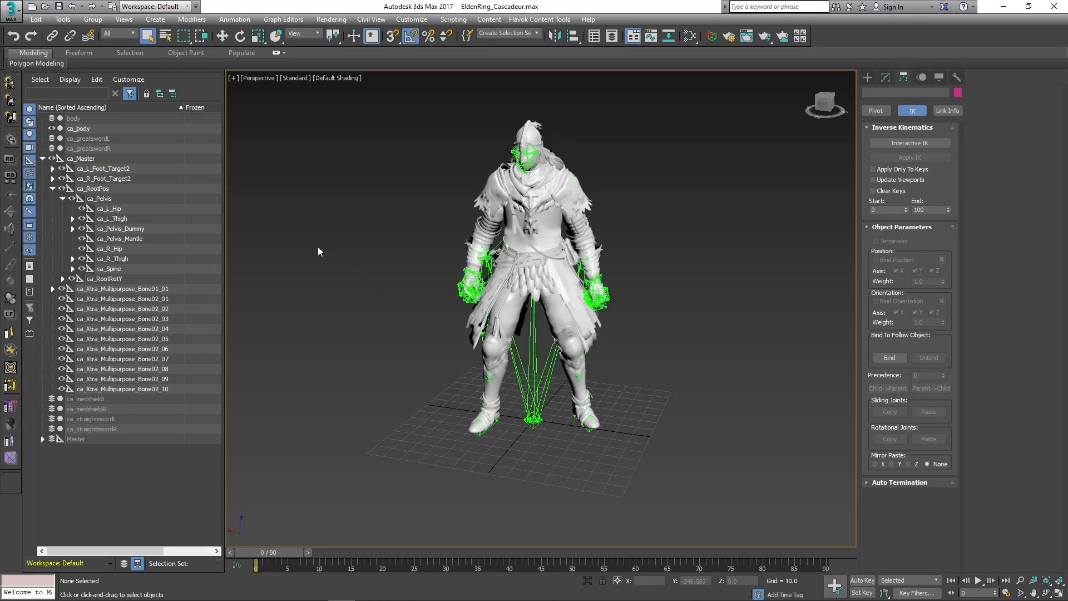
{"action": "left_click", "coordinate": [124, 563]}
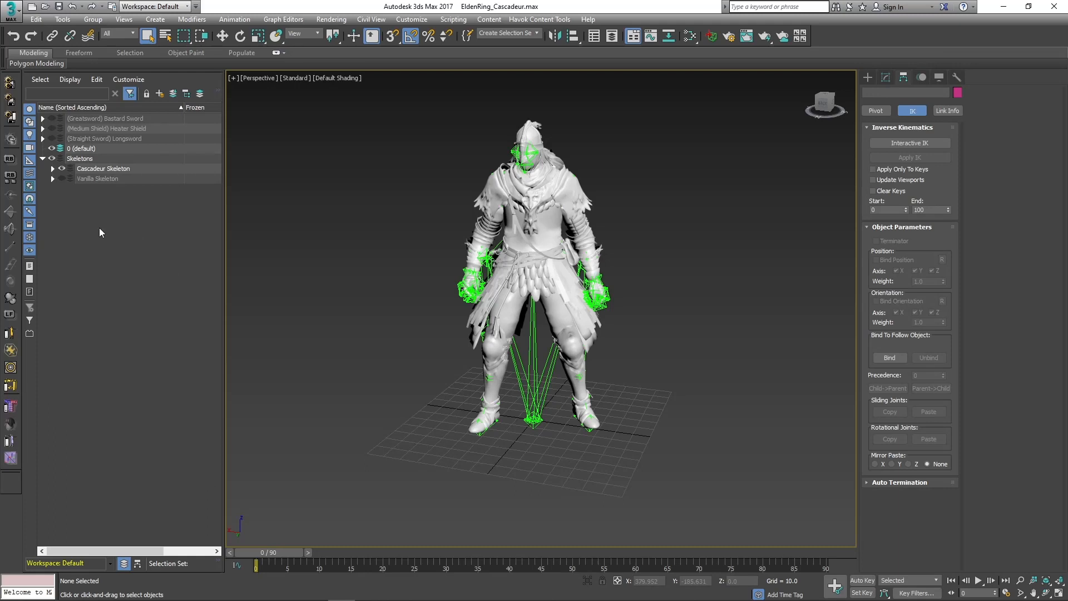
Preview the weapon layers, leaving the Heater Shield and Longsword layers visible and the Bastard Sword layer hidden.
{"action": "left_click", "coordinate": [51, 128]}
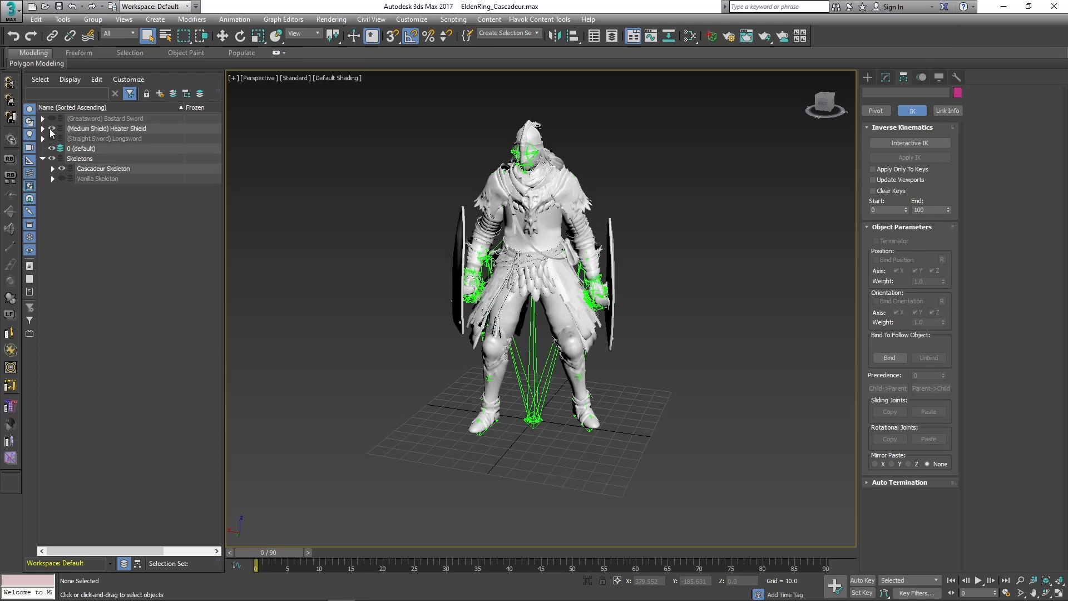
{"action": "left_click", "coordinate": [51, 119]}
{"action": "left_click", "coordinate": [51, 119]}
{"action": "left_click", "coordinate": [51, 137]}
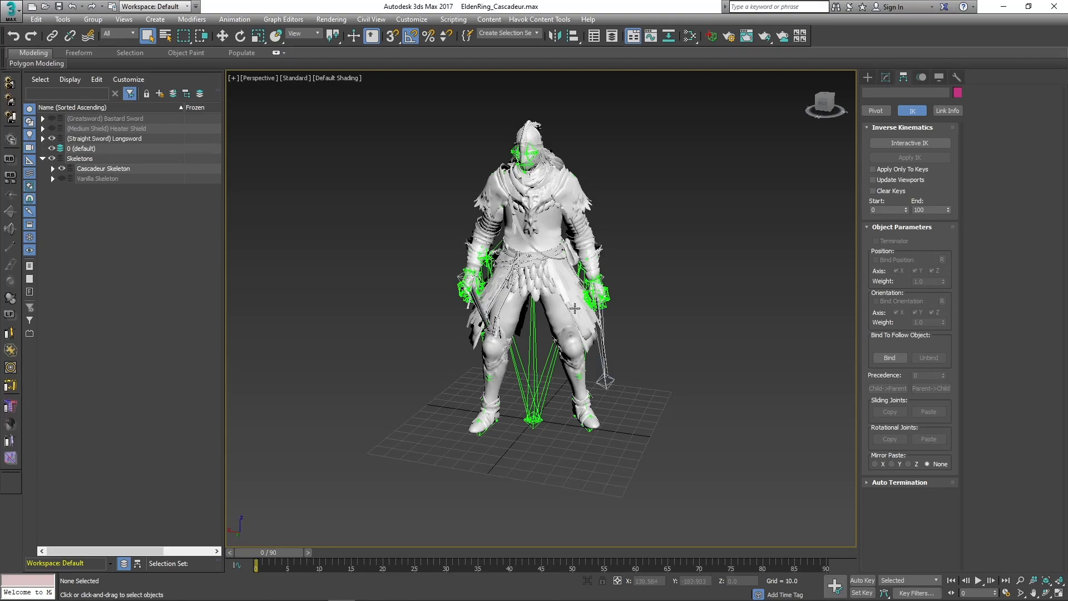
{"action": "scroll", "coordinate": [575, 308], "scroll_direction": "up", "scroll_amount": 8}
{"action": "middle_click_drag", "start_coordinate": [647, 412], "coordinate": [696, 437], "text": "alt"}
{"action": "scroll", "coordinate": [548, 424], "scroll_direction": "down", "scroll_amount": 4}
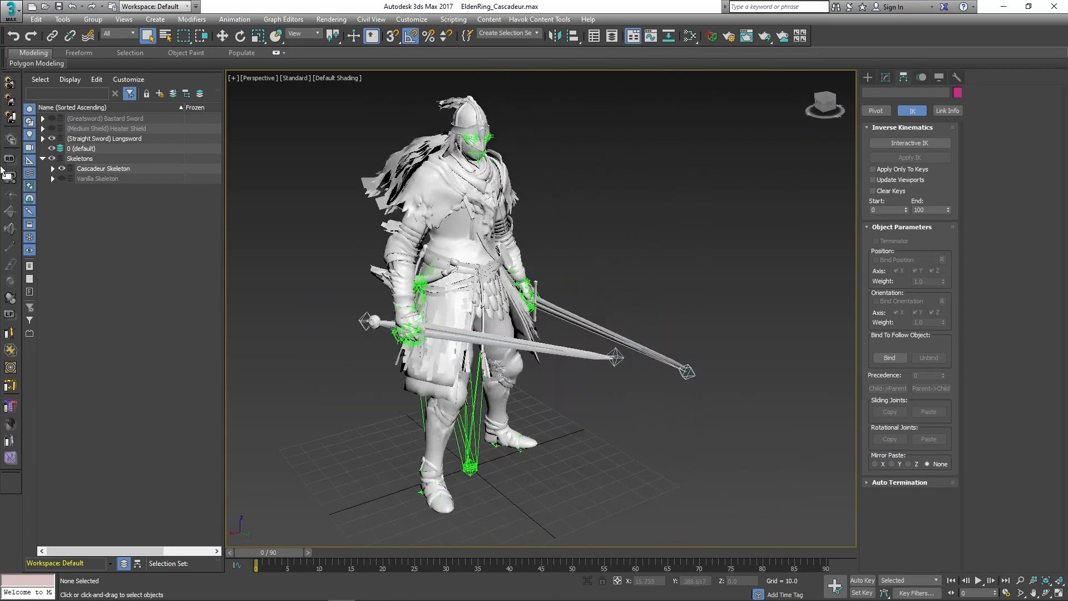
{"action": "left_click", "coordinate": [51, 128]}
{"action": "mouse_move", "coordinate": [752, 342]}
{"action": "middle_mouse_down", "text": "alt"}
{"action": "mouse_move", "coordinate": [621, 324]}
{"action": "mouse_move", "coordinate": [660, 349]}
{"action": "mouse_move", "coordinate": [742, 346]}
{"action": "middle_mouse_up", "text": "alt"}
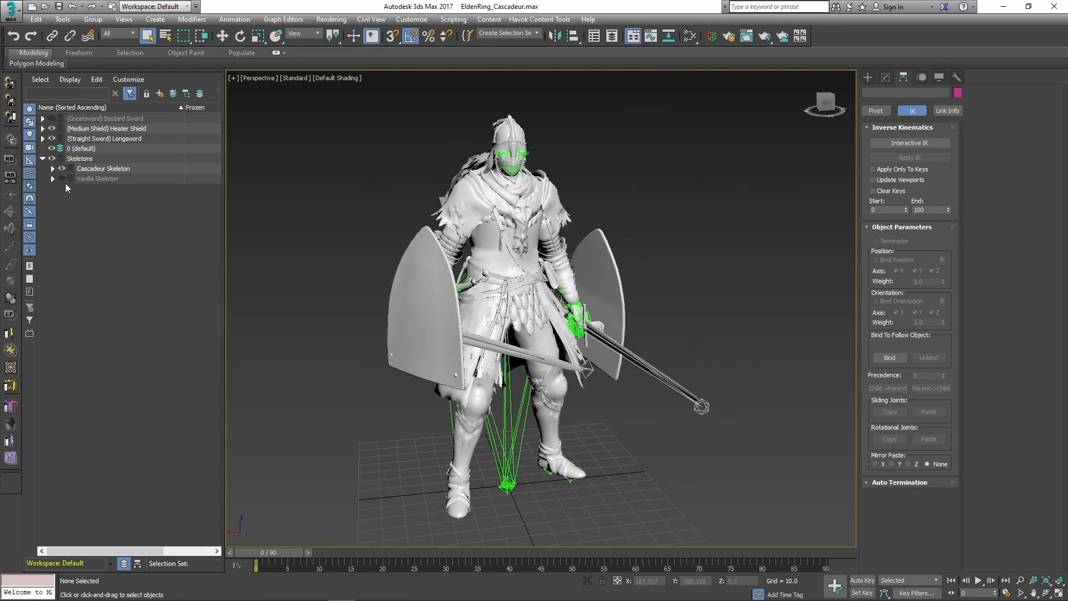
{"action": "middle_click_drag", "start_coordinate": [761, 465], "coordinate": [713, 442]}
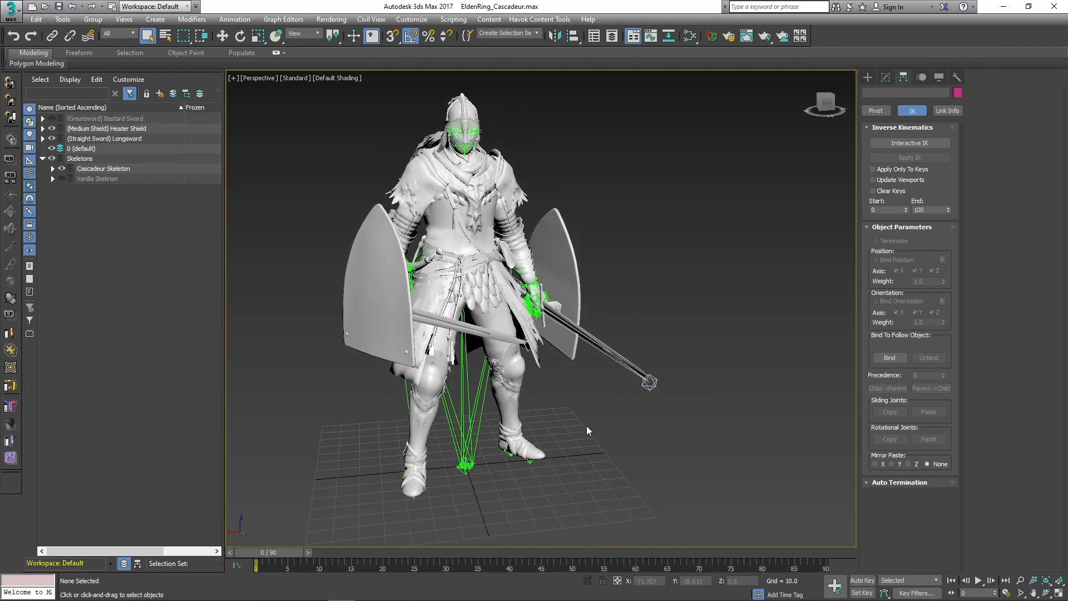
Select all visible objects and start exporting them as FBX, overwriting tocasc.FBX in the Tutorial folder.
{"action": "key", "text": "ctrl+a"}
{"action": "left_click", "coordinate": [11, 8]}
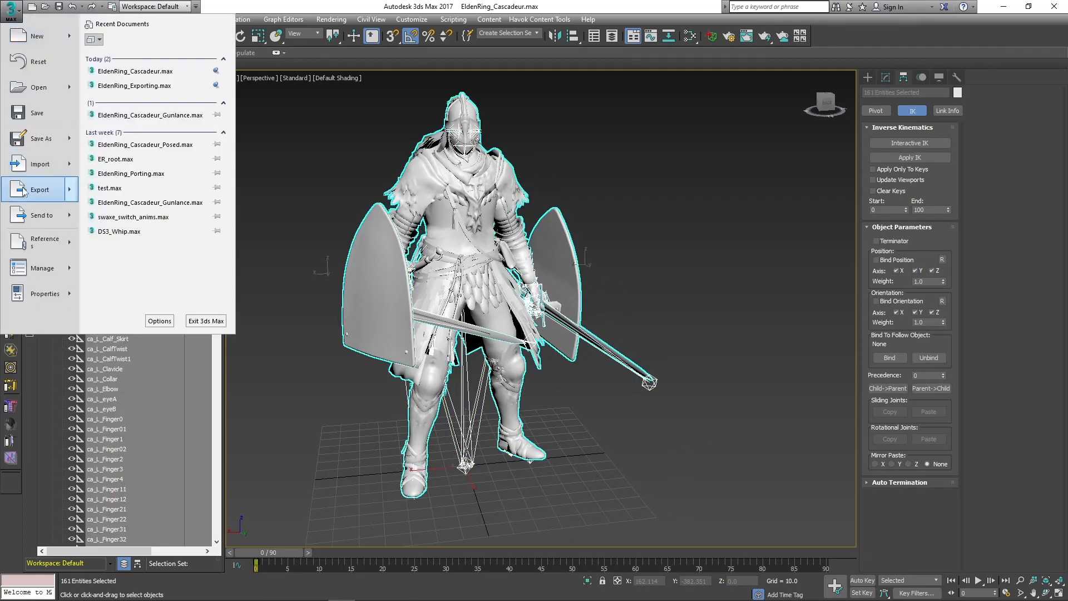
{"action": "mouse_move", "coordinate": [24, 192]}
{"action": "left_click", "coordinate": [147, 94]}
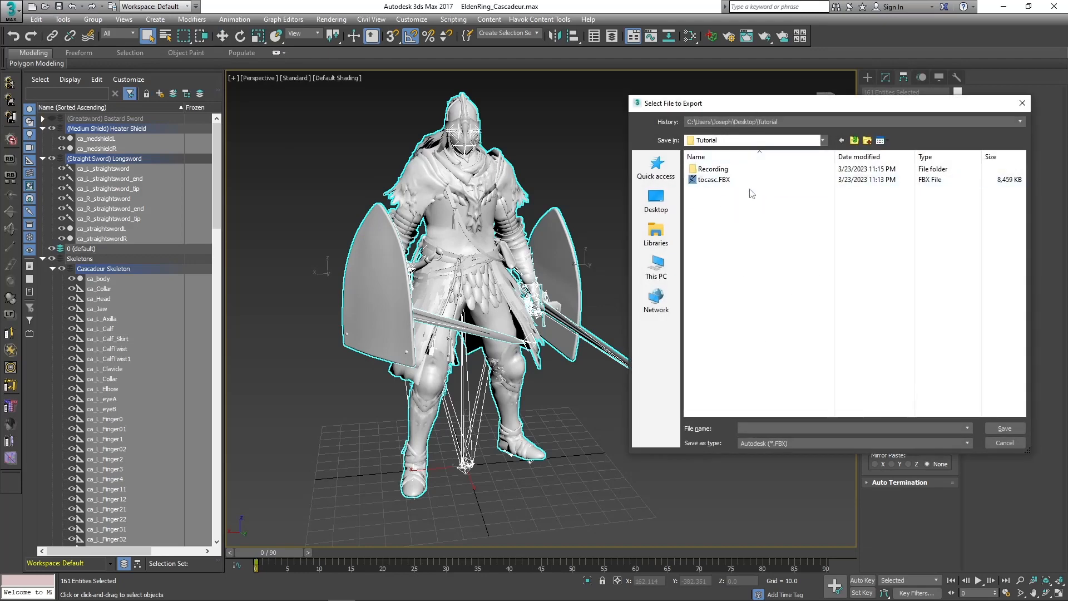
{"action": "double_click", "coordinate": [732, 180]}
{"action": "left_click", "coordinate": [575, 347]}
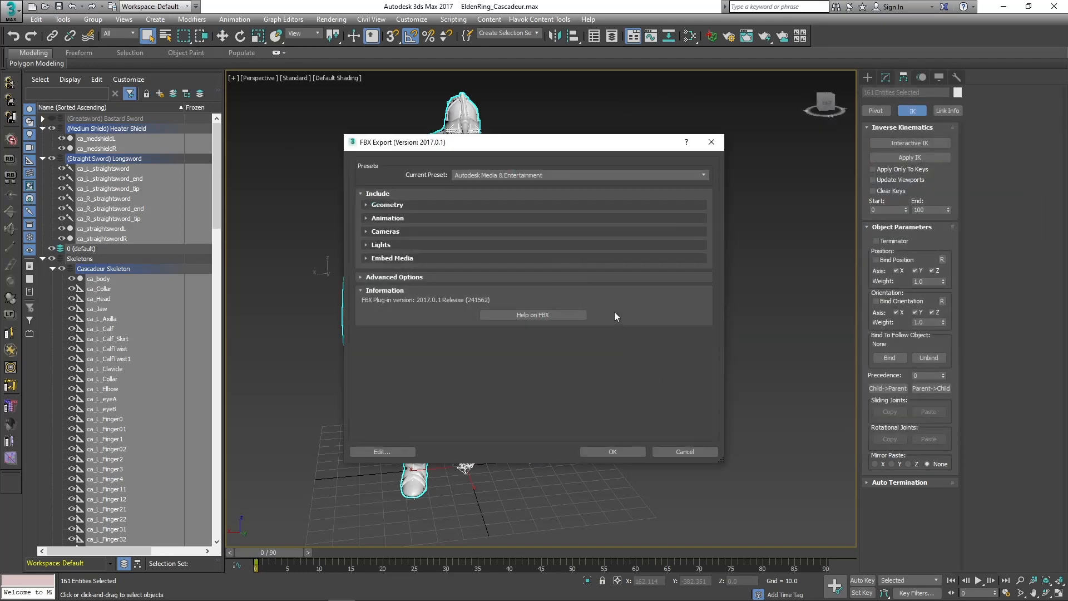
Disable TurboSmooth and enable Tangents and Binormals in the geometry options of the FBX export.
{"action": "left_click", "coordinate": [408, 203]}
{"action": "left_click_drag", "start_coordinate": [511, 142], "coordinate": [709, 134]}
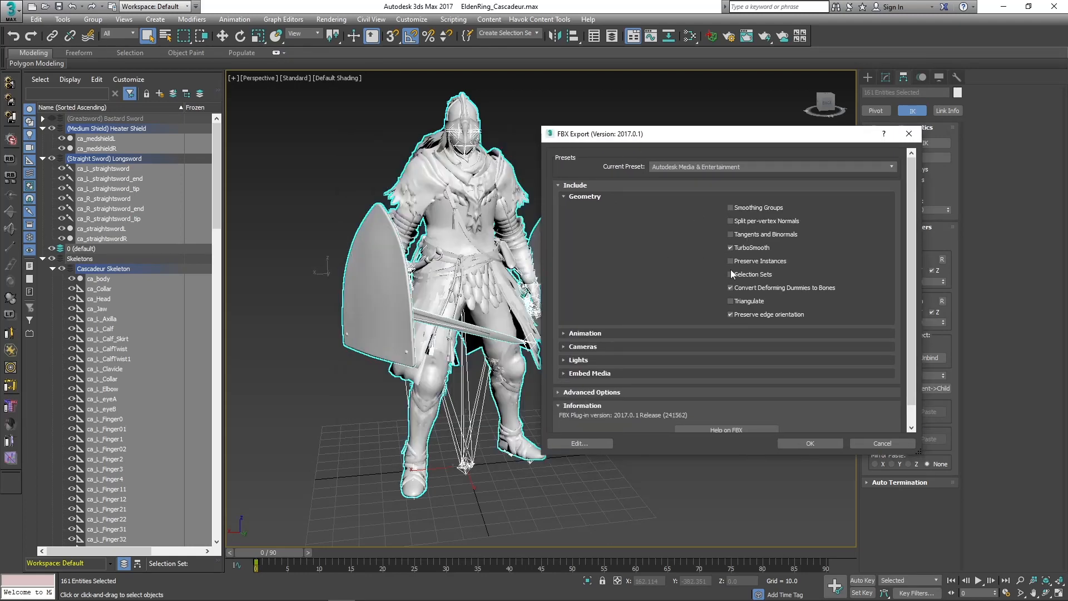
{"action": "left_click", "coordinate": [757, 246]}
{"action": "left_click", "coordinate": [760, 234]}
{"action": "scroll", "coordinate": [584, 322], "scroll_direction": "down", "scroll_amount": 1}
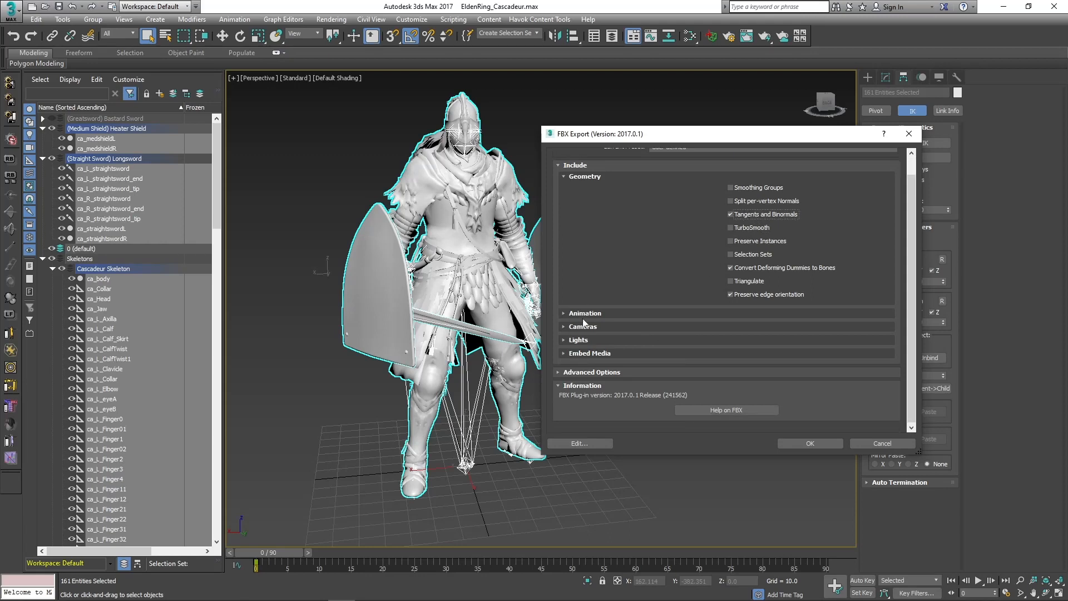
Enable Bake Animation, review the automatic unit conversion, and run the FBX export.
{"action": "left_click", "coordinate": [586, 314]}
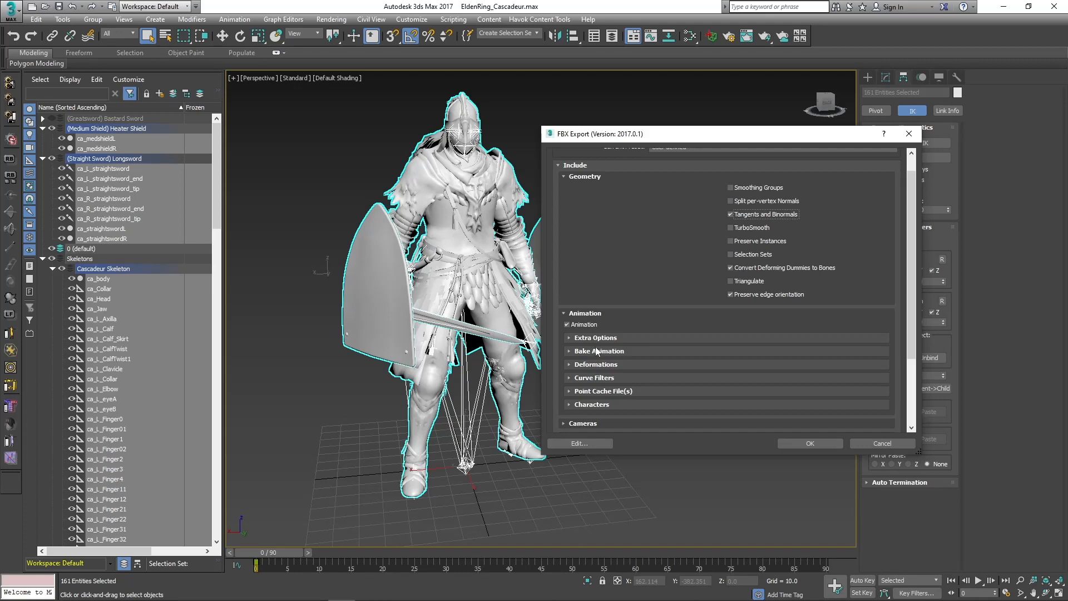
{"action": "left_click", "coordinate": [593, 351]}
{"action": "left_click", "coordinate": [606, 362]}
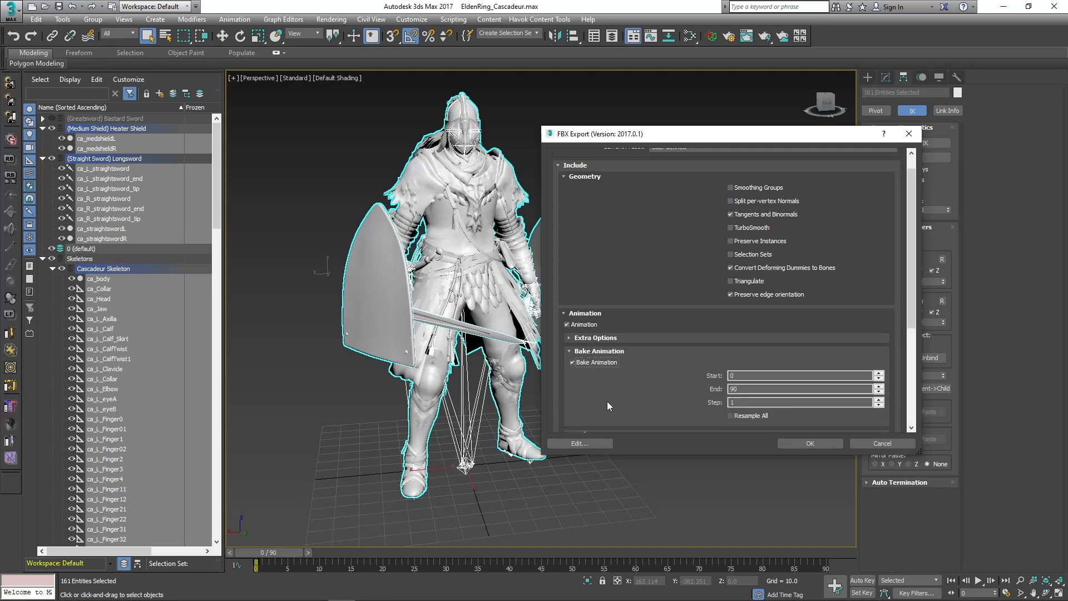
{"action": "scroll", "coordinate": [606, 403], "scroll_direction": "down", "scroll_amount": 6}
{"action": "left_click", "coordinate": [581, 372]}
{"action": "scroll", "coordinate": [590, 382], "scroll_direction": "down", "scroll_amount": 4}
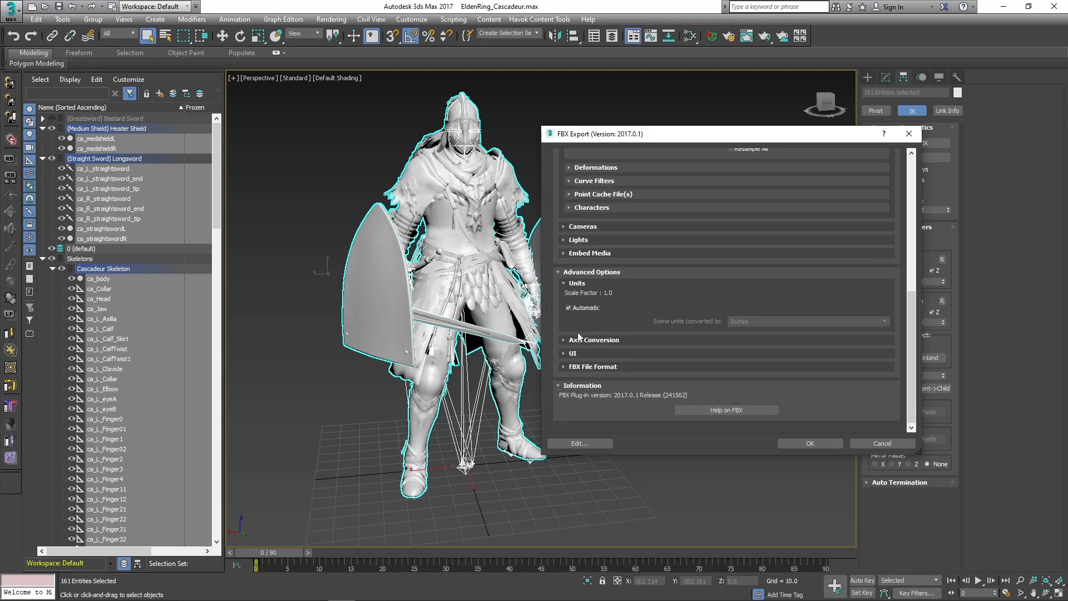
{"action": "left_click", "coordinate": [588, 293]}
{"action": "left_click", "coordinate": [806, 444]}
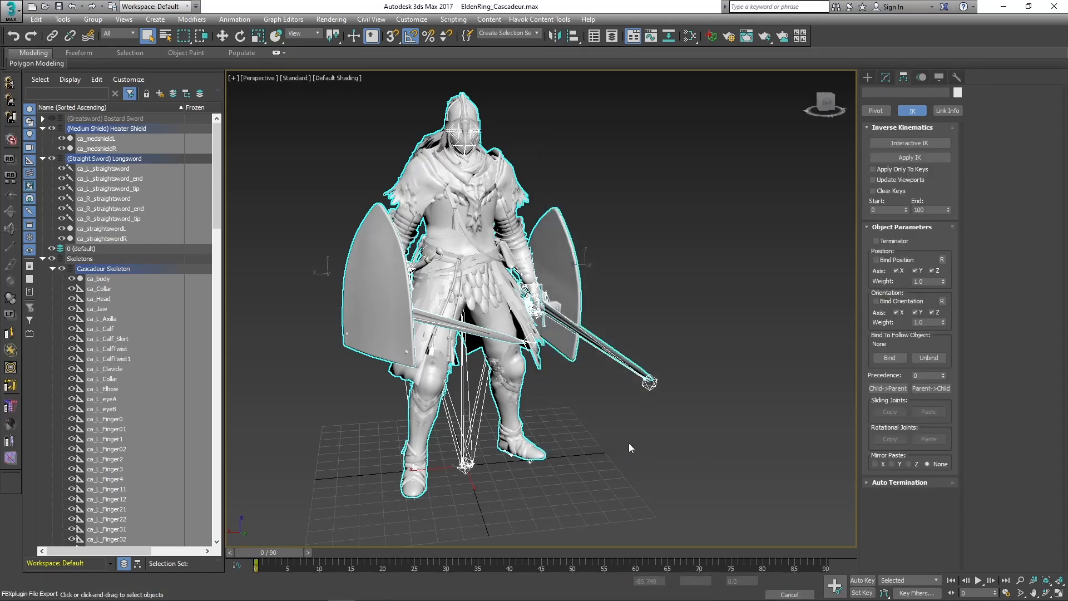
Switch to Cascadeur and import the exported tocasc FBX file as a scene.
{"action": "left_click", "coordinate": [615, 590]}
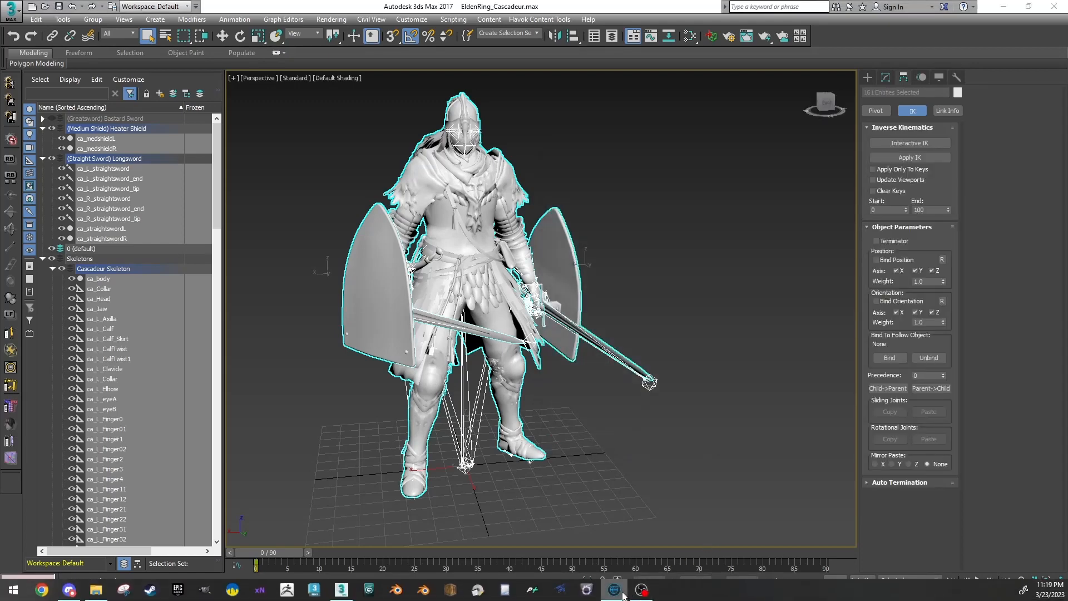
{"action": "left_click", "coordinate": [32, 21]}
{"action": "mouse_move", "coordinate": [96, 129]}
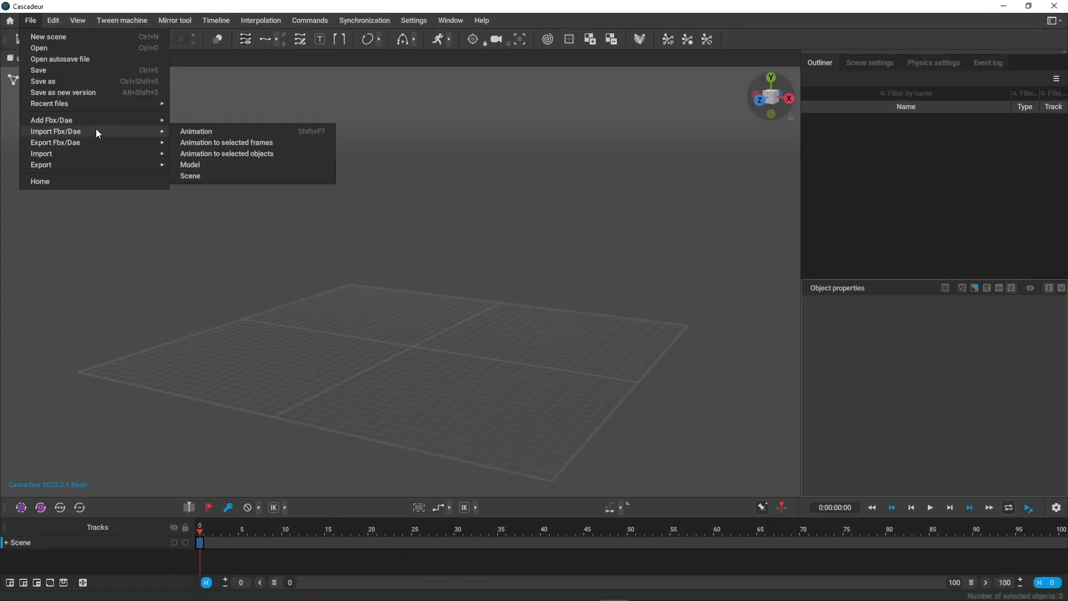
{"action": "left_click", "coordinate": [212, 176]}
{"action": "double_click", "coordinate": [668, 200]}
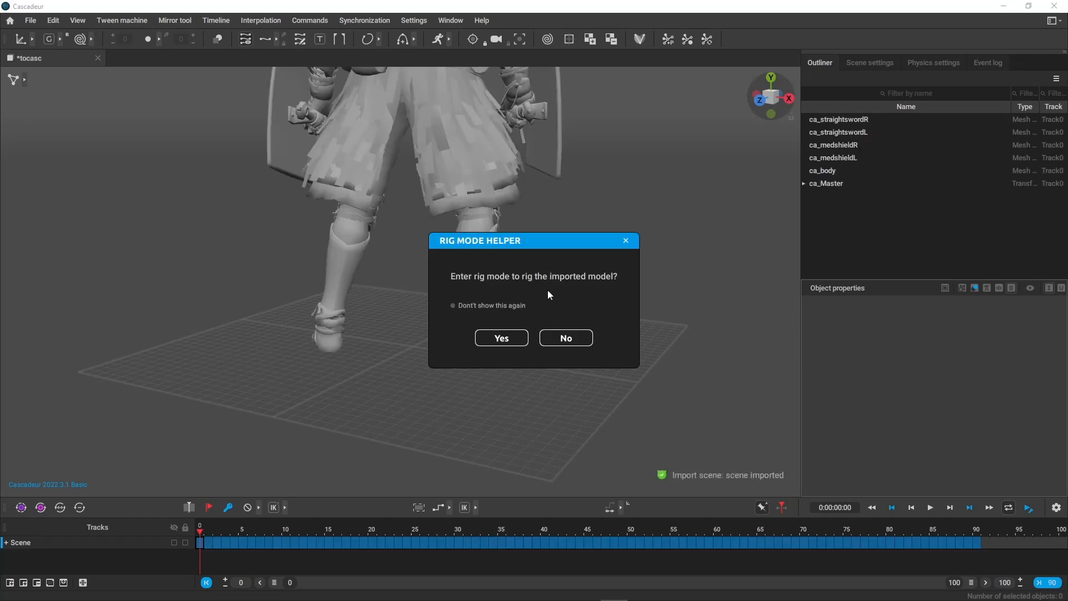
Enter rig mode for the imported model and decline the quick rigging tool.
{"action": "left_click_drag", "start_coordinate": [526, 239], "coordinate": [556, 242]}
{"action": "left_click", "coordinate": [542, 338]}
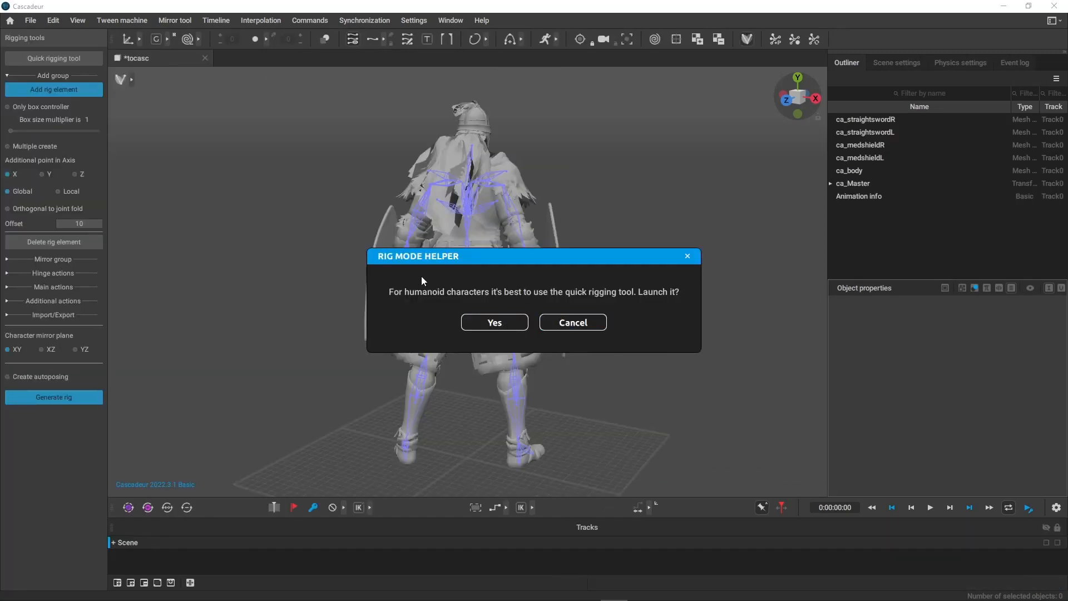
{"action": "left_click", "coordinate": [574, 323]}
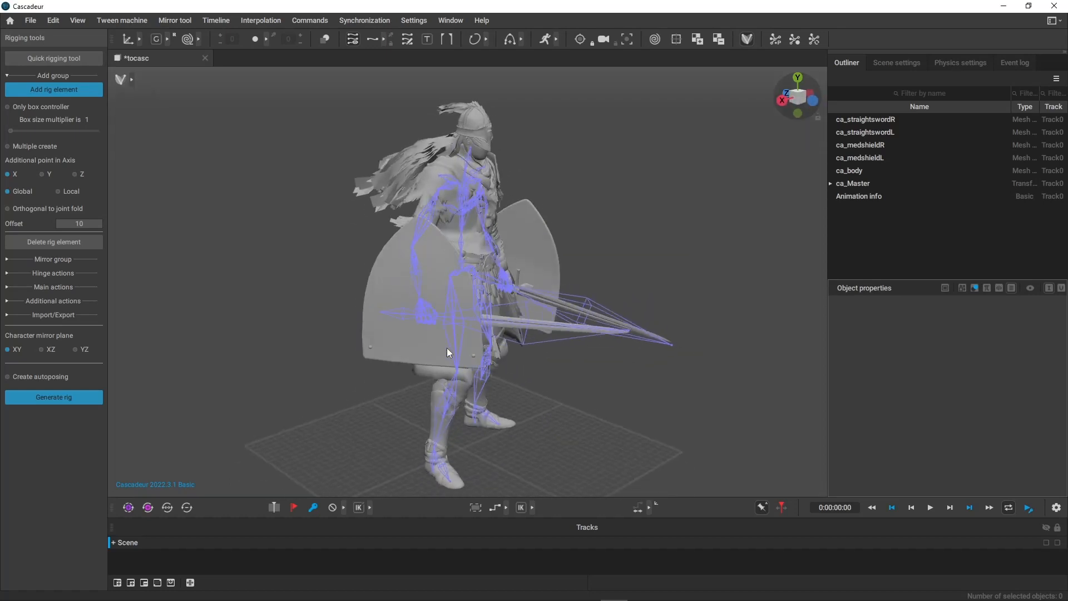
Import the rig file eldenring_autopose.rigcasc onto the character with the With T-pose option.
{"action": "left_click", "coordinate": [62, 315]}
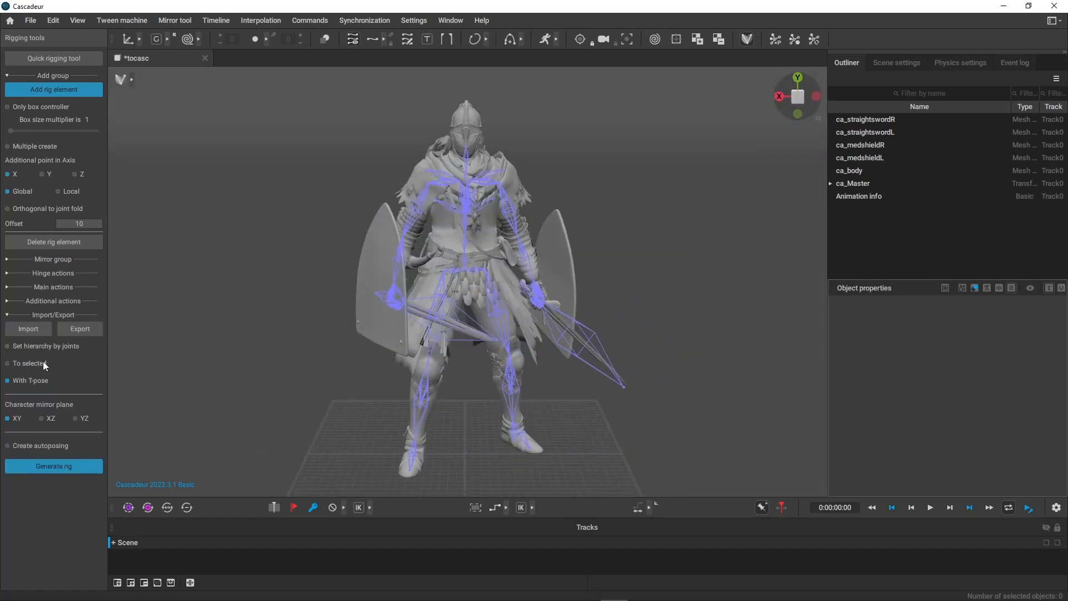
{"action": "left_click", "coordinate": [37, 334]}
{"action": "left_click_drag", "start_coordinate": [668, 119], "coordinate": [699, 146]}
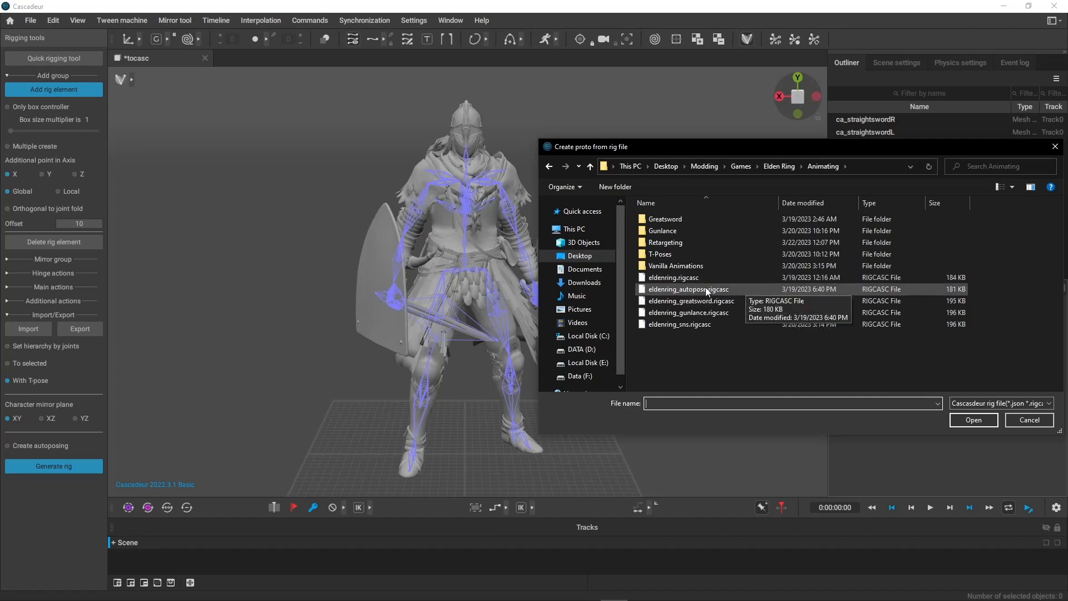
{"action": "left_click", "coordinate": [725, 291]}
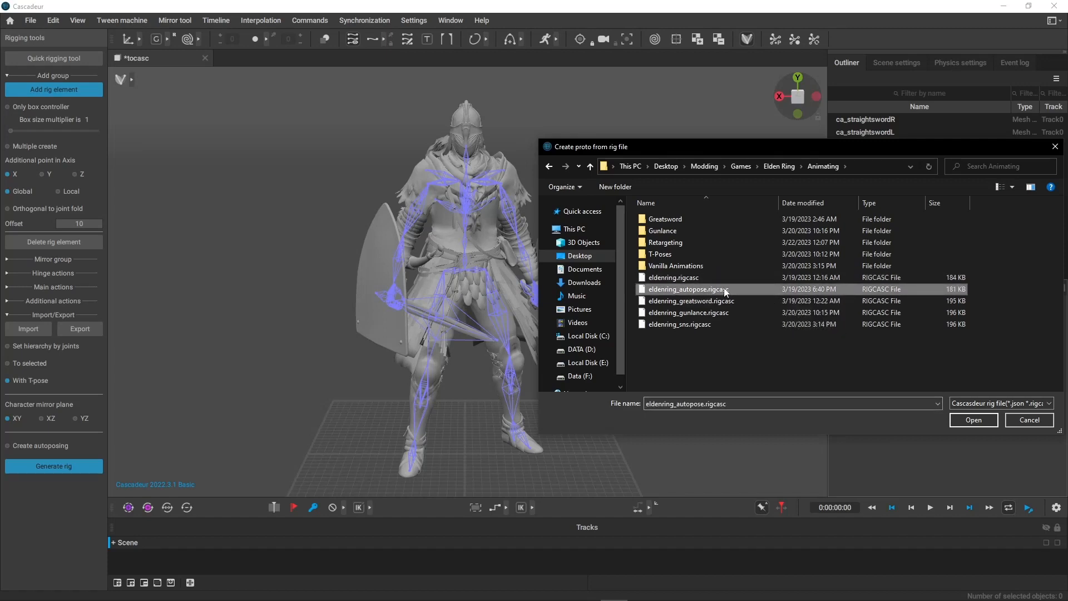
{"action": "left_click", "coordinate": [980, 421]}
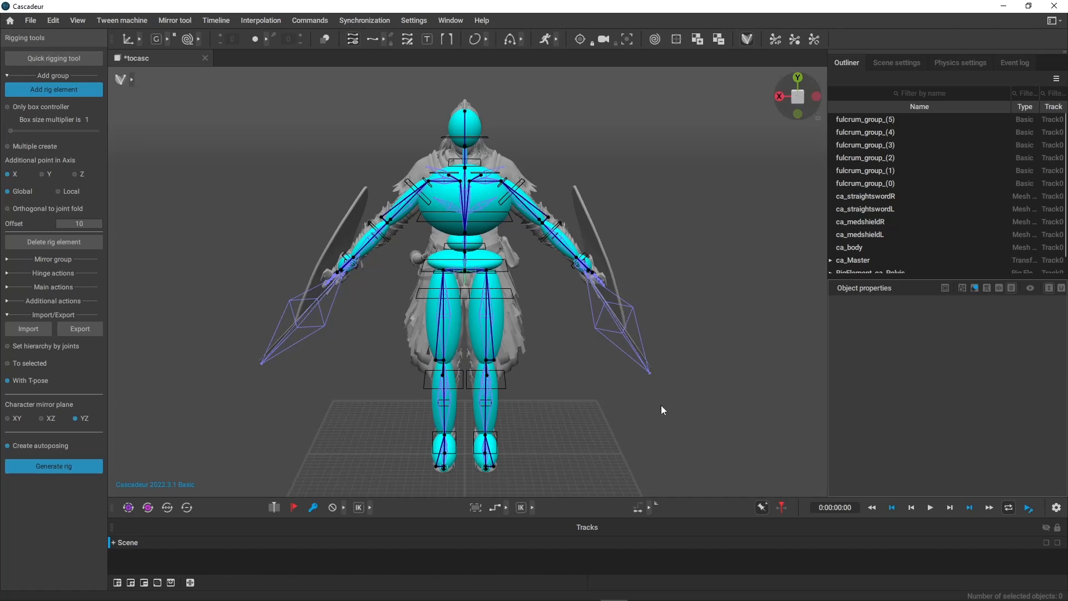
Generate the character rig with autoposing enabled.
{"action": "left_click", "coordinate": [42, 465]}
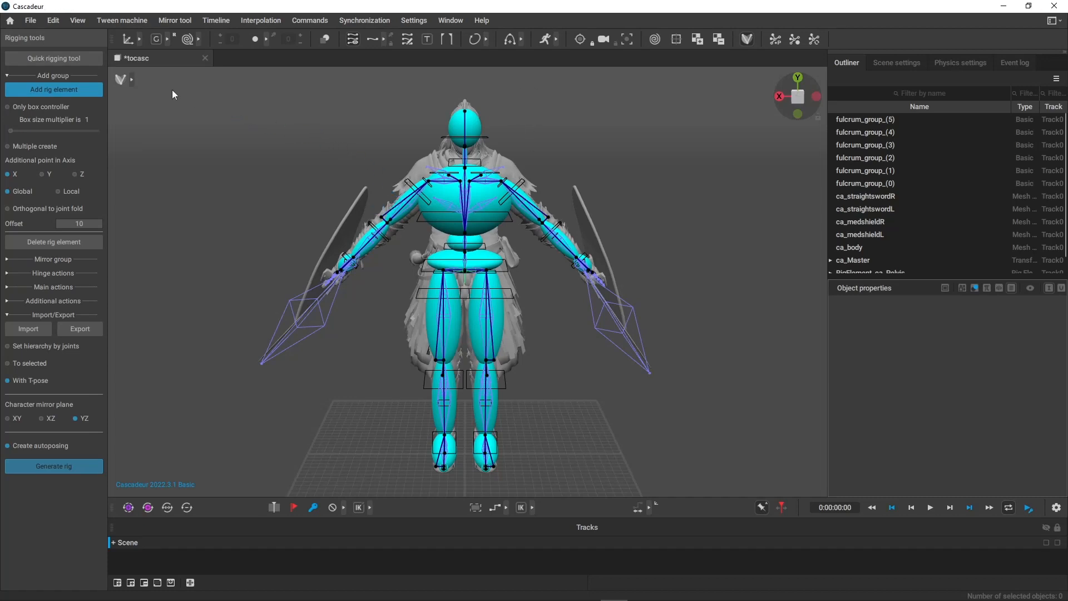
{"action": "scroll", "coordinate": [385, 409], "scroll_direction": "down", "scroll_amount": 5}
{"action": "left_click_drag", "start_coordinate": [551, 213], "coordinate": [289, 219], "text": "alt"}
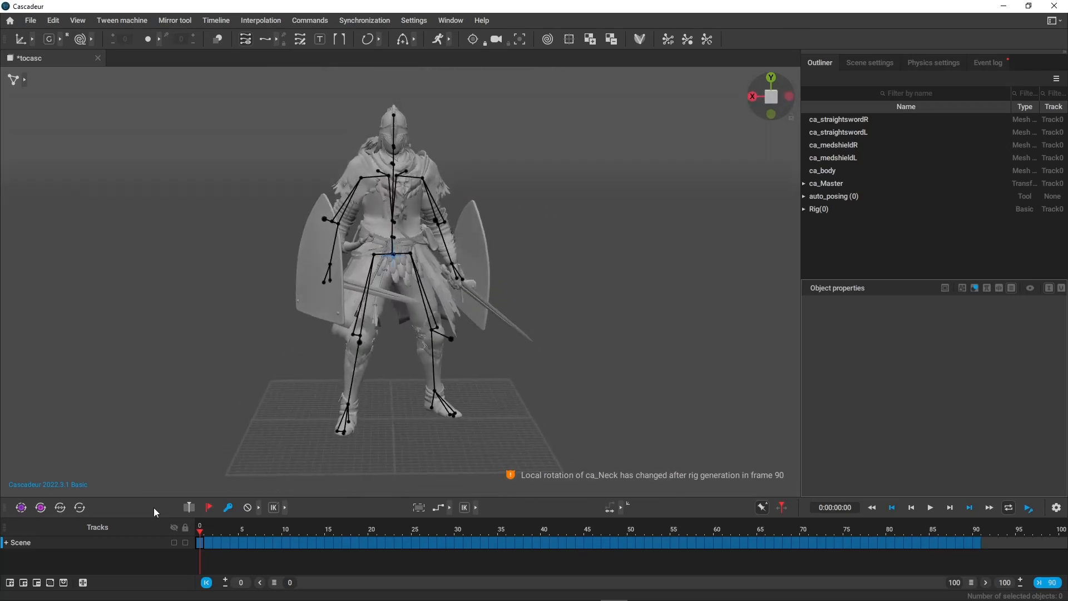
Scrub through the animation, fit the timeline's visible range to frame 90, and return to frame 0.
{"action": "left_click_drag", "start_coordinate": [197, 529], "coordinate": [985, 558]}
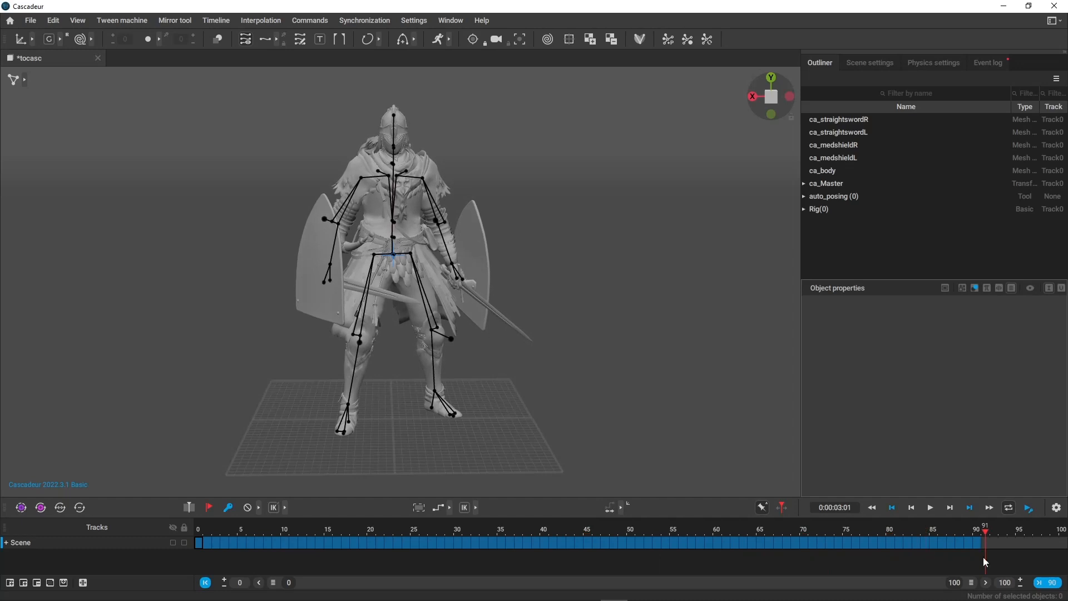
{"action": "left_click", "coordinate": [1049, 585]}
{"action": "mouse_move", "coordinate": [1059, 531]}
{"action": "left_mouse_down"}
{"action": "mouse_move", "coordinate": [184, 551]}
{"action": "mouse_move", "coordinate": [1064, 536]}
{"action": "mouse_move", "coordinate": [473, 529]}
{"action": "mouse_move", "coordinate": [163, 510]}
{"action": "mouse_move", "coordinate": [997, 533]}
{"action": "mouse_move", "coordinate": [111, 302]}
{"action": "mouse_move", "coordinate": [308, 205]}
{"action": "mouse_move", "coordinate": [276, 289]}
{"action": "left_mouse_up"}
{"action": "scroll", "coordinate": [276, 288], "scroll_direction": "up", "scroll_amount": 5}
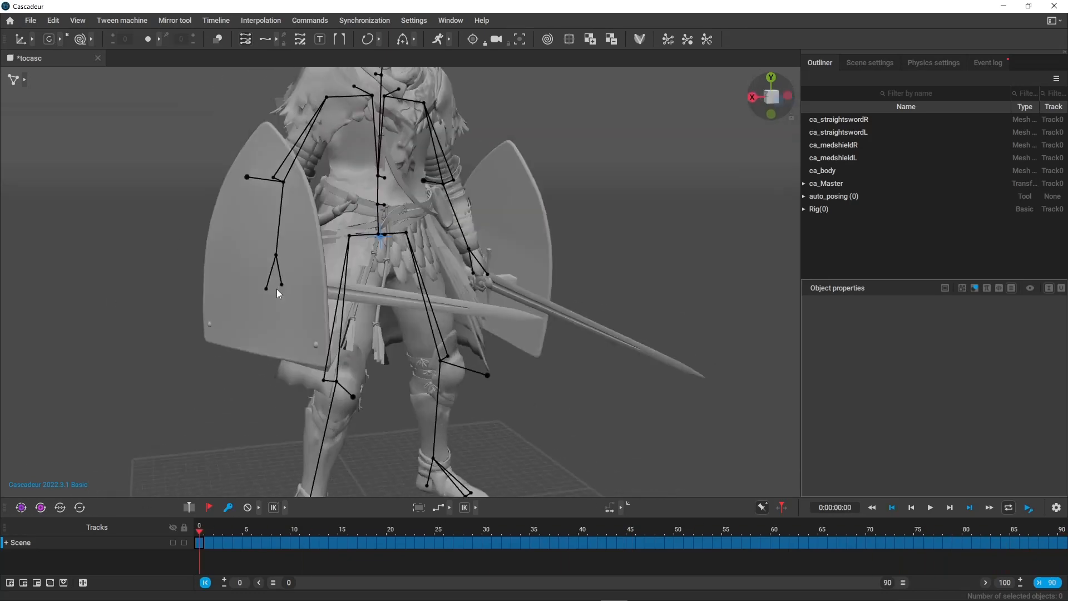
Examine the generated spine points on the model and in the outliner hierarchy from several angles.
{"action": "middle_click_drag", "start_coordinate": [276, 288], "coordinate": [349, 334], "text": "alt"}
{"action": "left_click_drag", "start_coordinate": [348, 333], "coordinate": [429, 279], "text": "alt"}
{"action": "scroll", "coordinate": [895, 243], "scroll_direction": "down", "scroll_amount": 1}
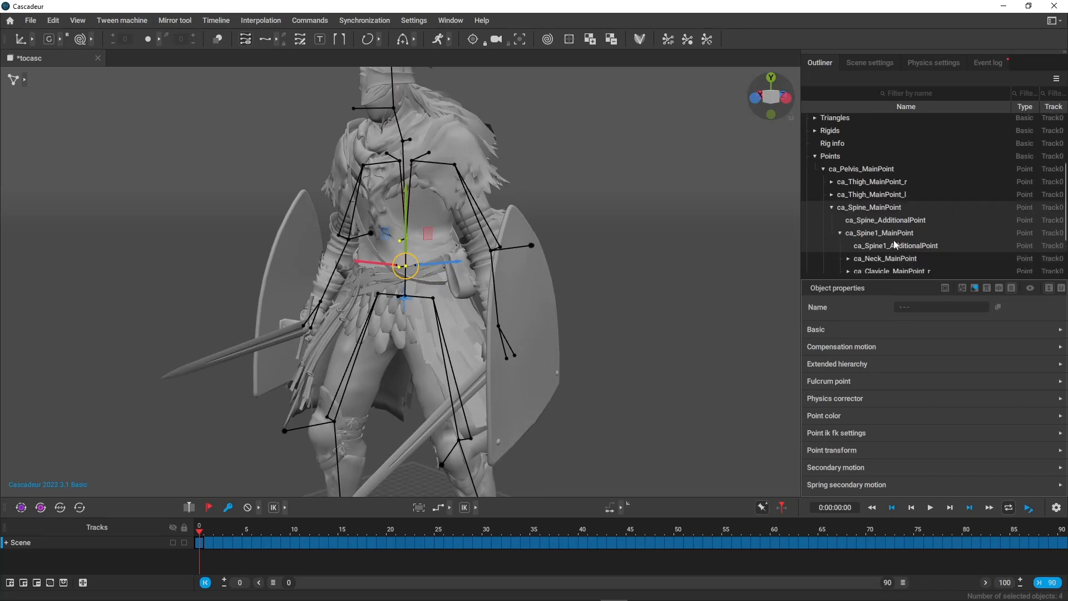
{"action": "left_click", "coordinate": [864, 210]}
{"action": "left_click", "coordinate": [874, 236]}
{"action": "left_click", "coordinate": [584, 284]}
{"action": "left_click_drag", "start_coordinate": [584, 284], "coordinate": [656, 307], "text": "alt"}
{"action": "mouse_move", "coordinate": [384, 196]}
{"action": "left_mouse_down", "text": "alt"}
{"action": "mouse_move", "coordinate": [538, 198]}
{"action": "mouse_move", "coordinate": [141, 218]}
{"action": "mouse_move", "coordinate": [284, 238]}
{"action": "mouse_move", "coordinate": [445, 225]}
{"action": "mouse_move", "coordinate": [428, 188]}
{"action": "mouse_move", "coordinate": [367, 184]}
{"action": "left_mouse_up", "text": "alt"}
Switch to autoposing mode and inspect the pelvis and spine controllers on the character.
{"action": "left_click", "coordinate": [24, 80]}
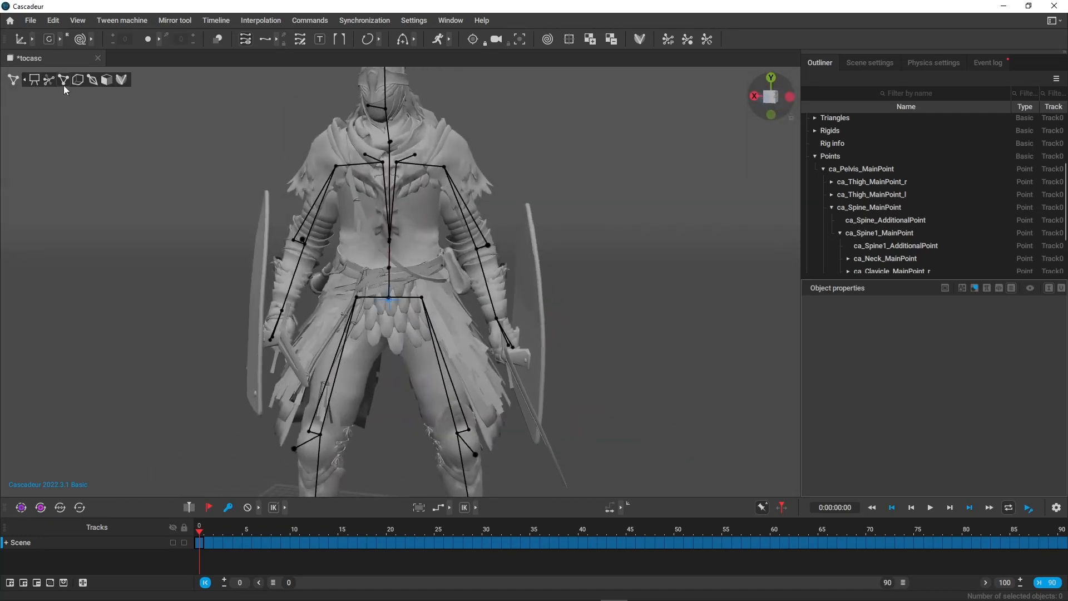
{"action": "left_click", "coordinate": [77, 80]}
{"action": "left_click", "coordinate": [49, 80]}
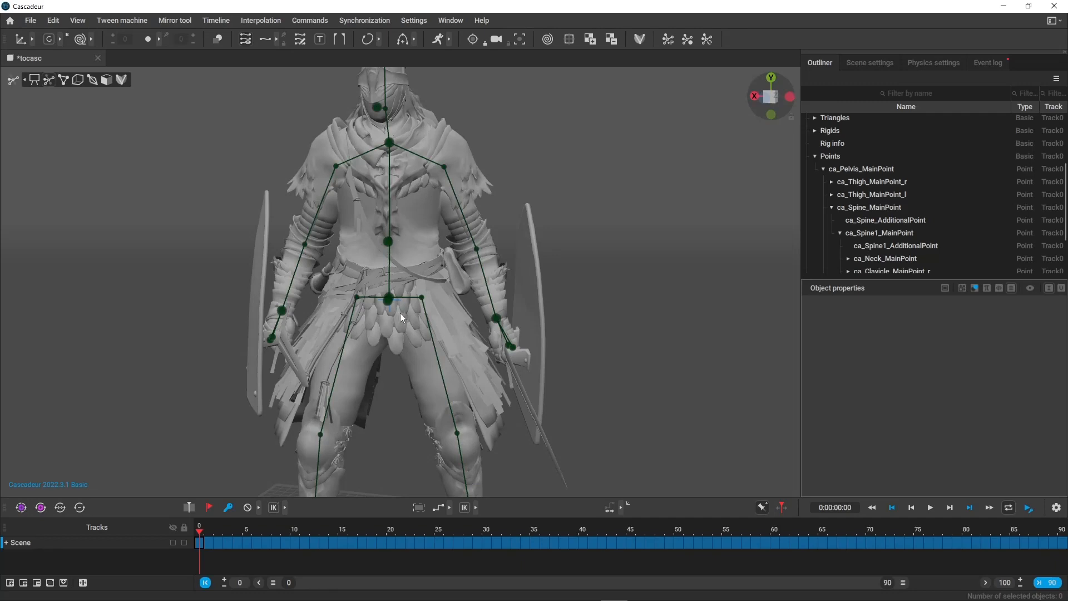
{"action": "left_click", "coordinate": [394, 299]}
{"action": "left_click_drag", "start_coordinate": [395, 299], "coordinate": [489, 321]}
{"action": "left_click", "coordinate": [441, 388]}
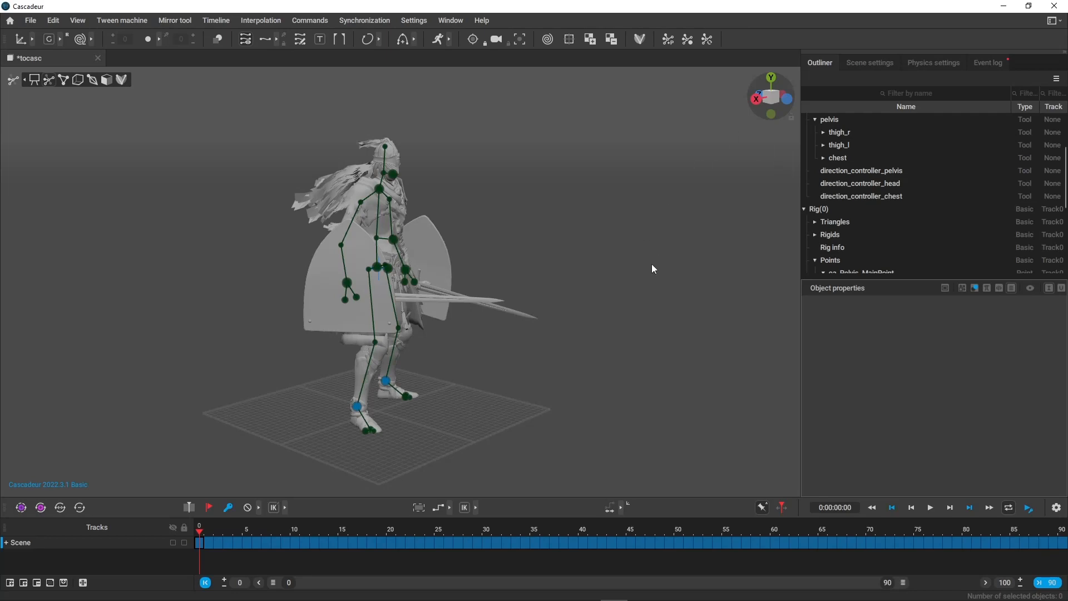
Compare the point controllers with the plain mesh view, checking the spine and upper body.
{"action": "left_click_drag", "start_coordinate": [652, 269], "coordinate": [557, 289], "text": "alt"}
{"action": "left_click_drag", "start_coordinate": [399, 260], "coordinate": [559, 278], "text": "alt"}
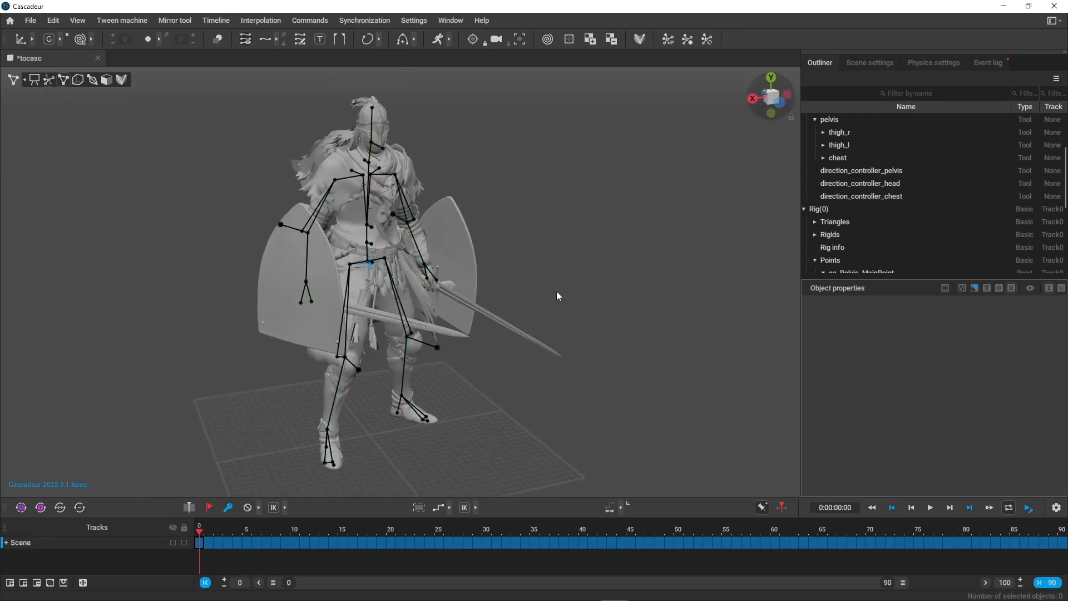
{"action": "left_click_drag", "start_coordinate": [556, 291], "coordinate": [489, 278], "text": "alt"}
{"action": "left_click_drag", "start_coordinate": [338, 197], "coordinate": [388, 243]}
{"action": "left_click", "coordinate": [670, 303]}
{"action": "left_click_drag", "start_coordinate": [681, 305], "coordinate": [590, 309], "text": "alt"}
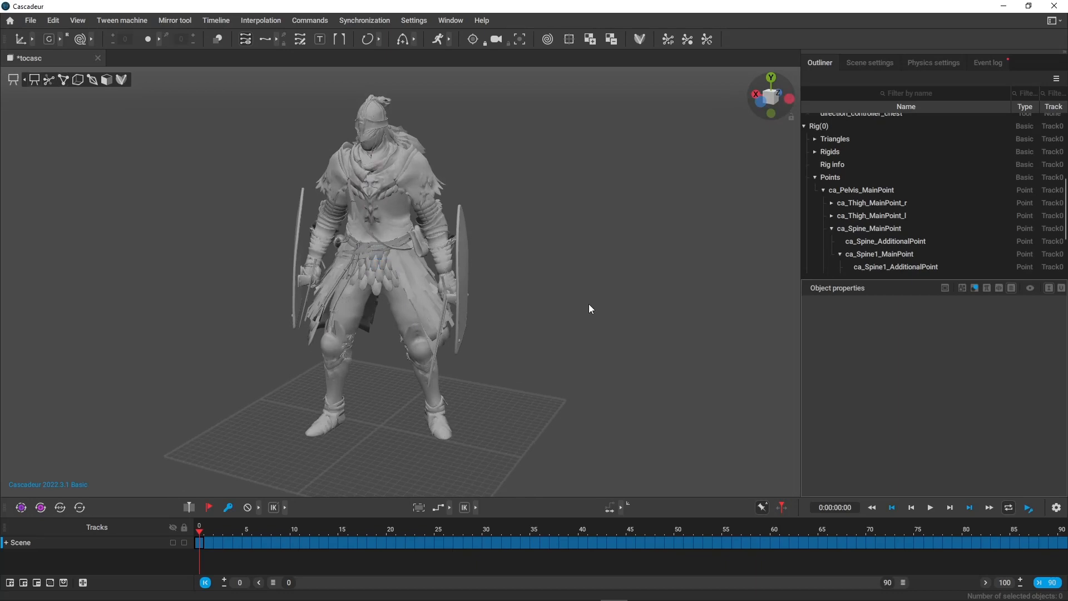
Return to rig mode and import the rig file eldenring_sns.rigcasc with the With T-pose option.
{"action": "left_click", "coordinate": [640, 39]}
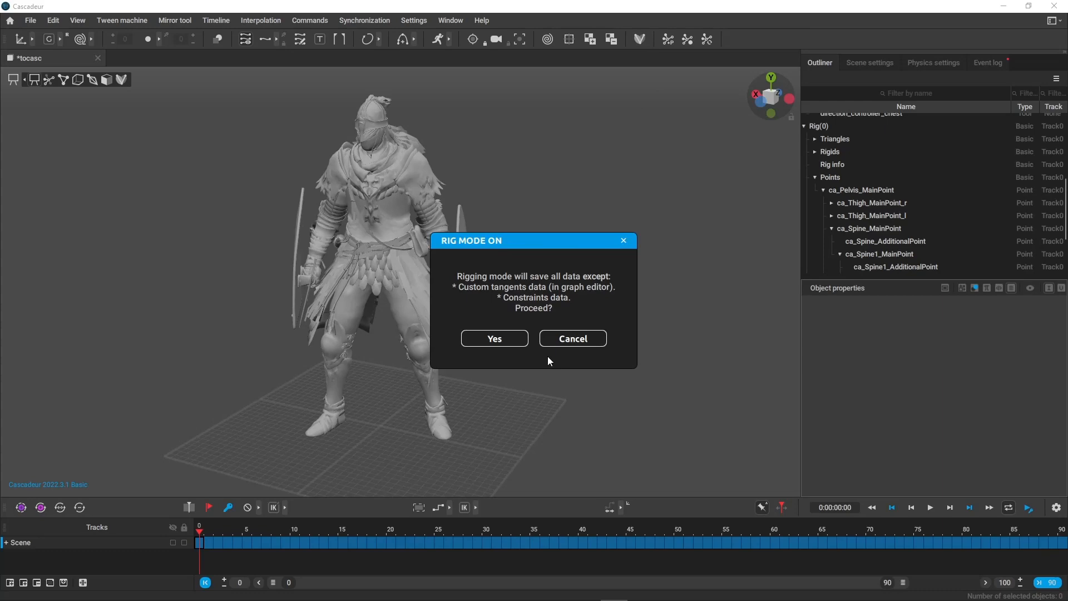
{"action": "left_click", "coordinate": [510, 338]}
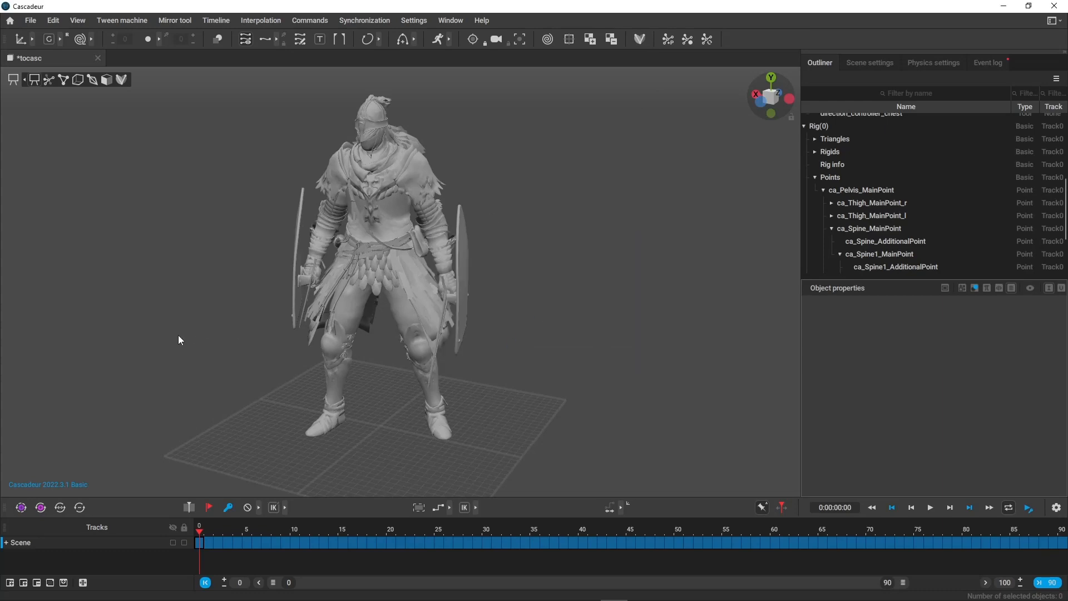
{"action": "left_click", "coordinate": [47, 315]}
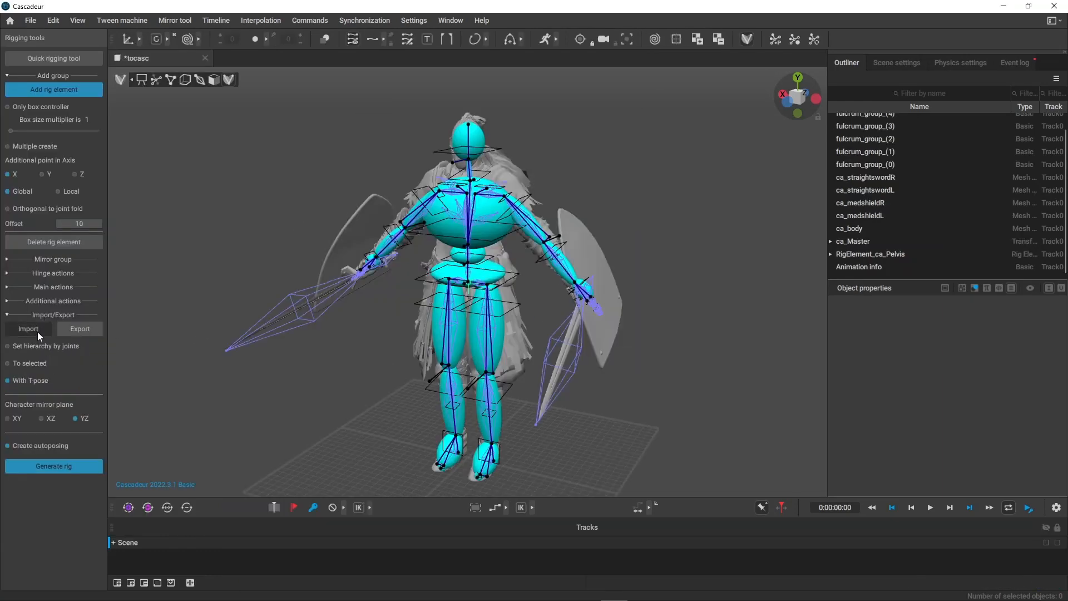
{"action": "left_click", "coordinate": [28, 328]}
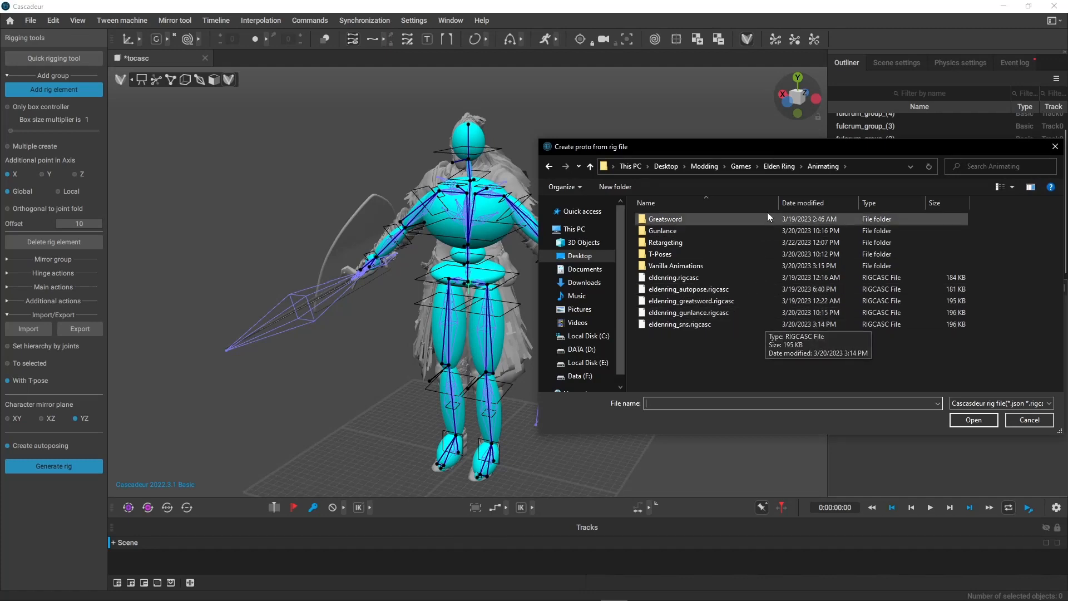
{"action": "left_click_drag", "start_coordinate": [745, 154], "coordinate": [735, 134]}
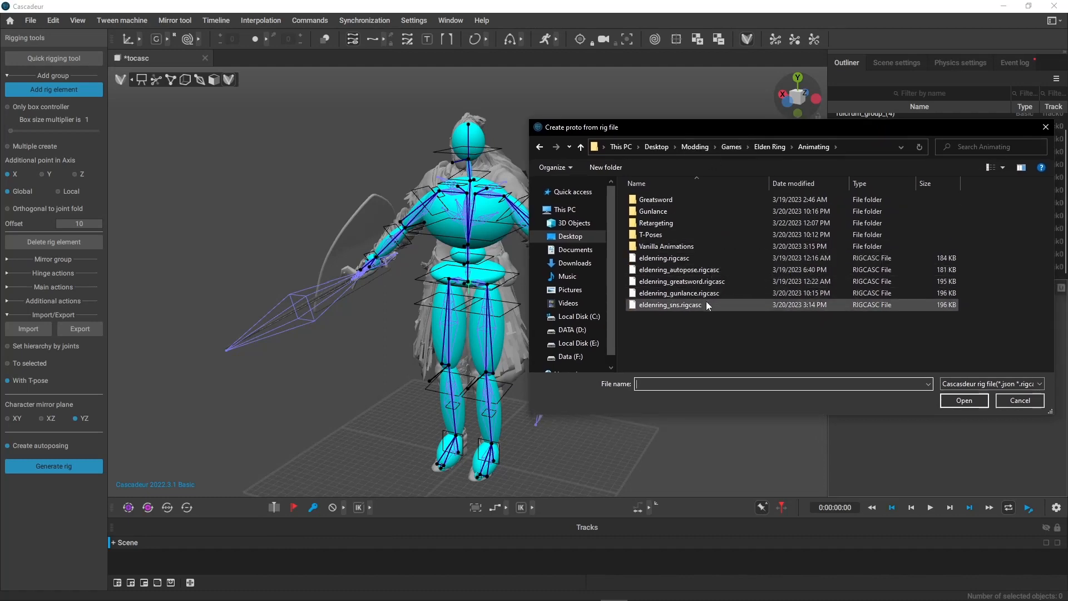
{"action": "left_click", "coordinate": [652, 306]}
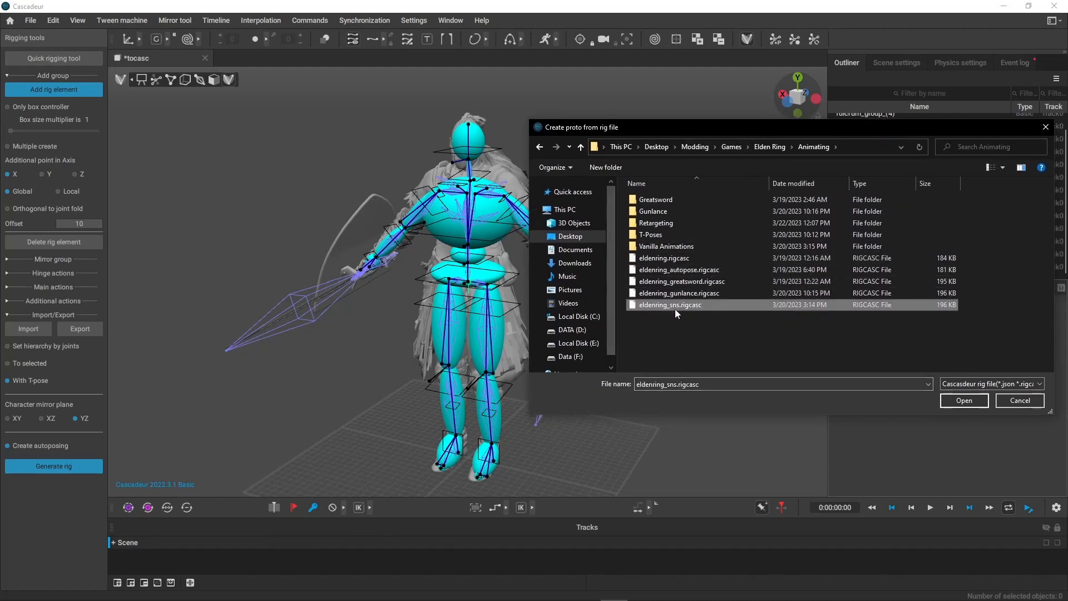
{"action": "double_click", "coordinate": [716, 308]}
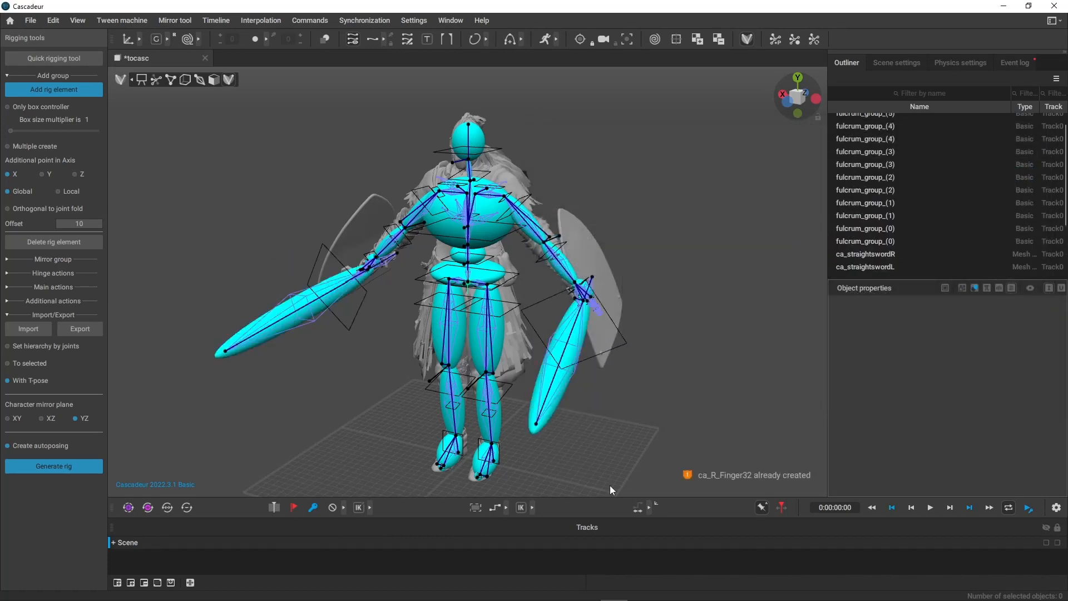
Check the imported weapon rig elements and generate the rig again with autoposing enabled.
{"action": "left_click_drag", "start_coordinate": [623, 305], "coordinate": [559, 288], "text": "alt"}
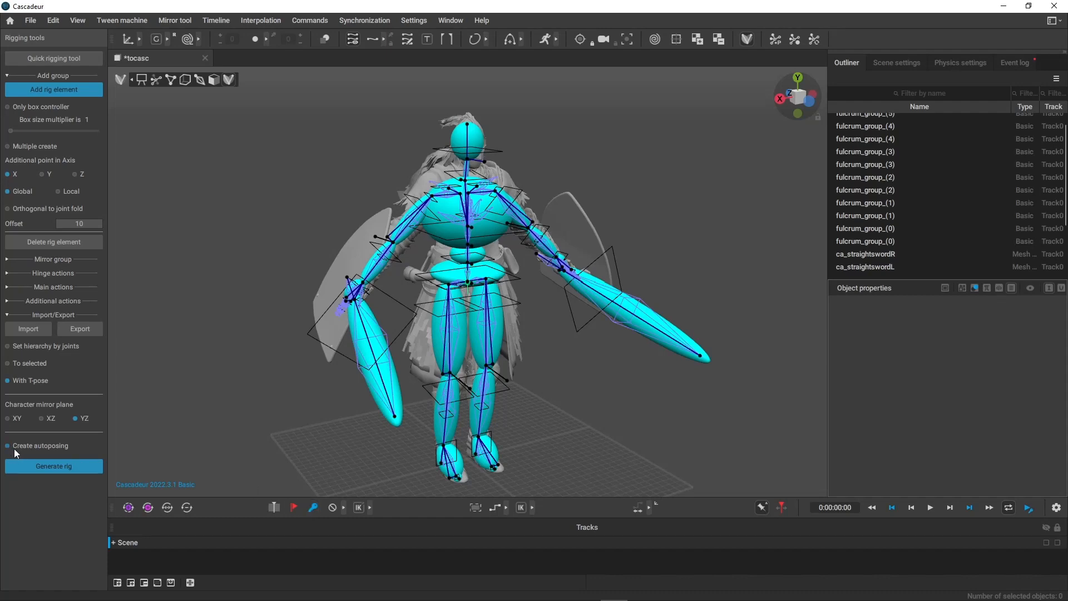
{"action": "key", "text": "KP_1"}
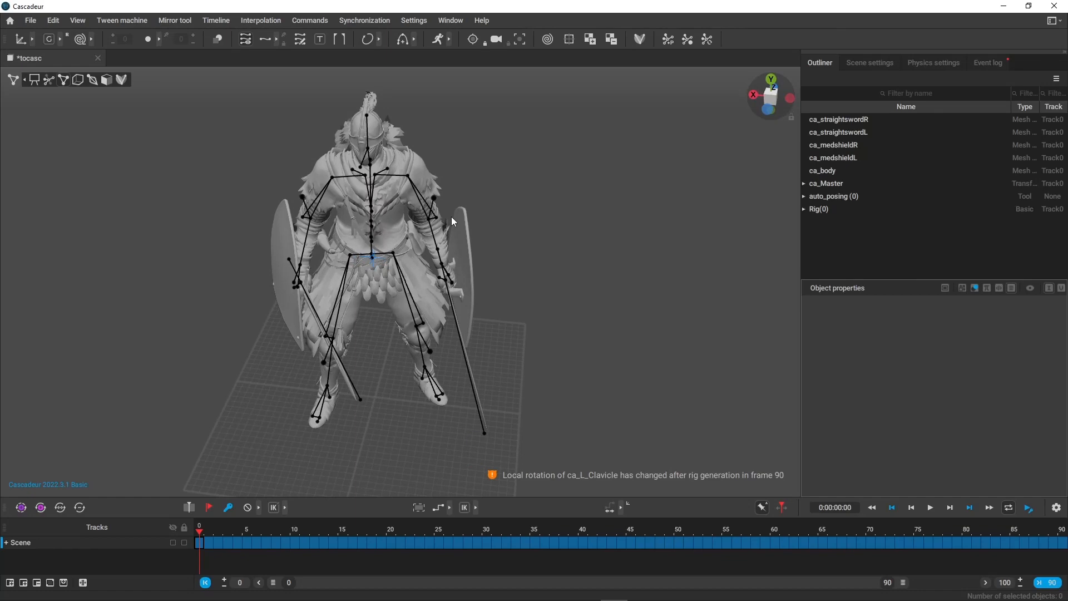
{"action": "left_click_drag", "start_coordinate": [452, 215], "coordinate": [504, 269], "text": "alt"}
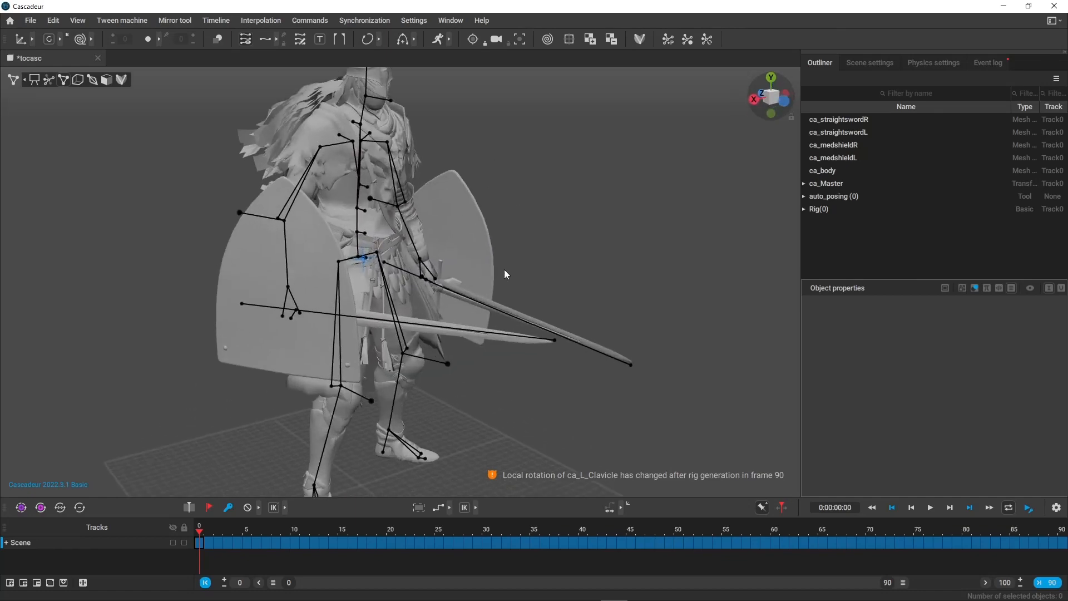
Inspect the new spine and sword points, then switch to autoposing mode to examine its controllers.
{"action": "scroll", "coordinate": [504, 269], "scroll_direction": "up", "scroll_amount": 1}
{"action": "left_click_drag", "start_coordinate": [337, 153], "coordinate": [509, 206]}
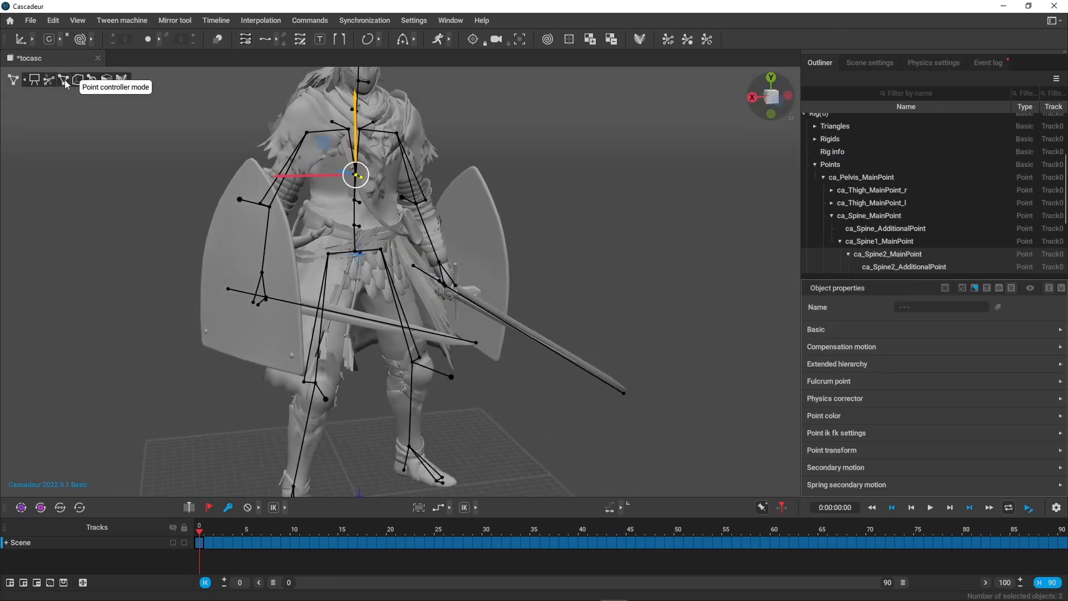
{"action": "left_click", "coordinate": [50, 80]}
{"action": "left_click_drag", "start_coordinate": [622, 245], "coordinate": [583, 181], "text": "alt"}
{"action": "left_click", "coordinate": [238, 163]}
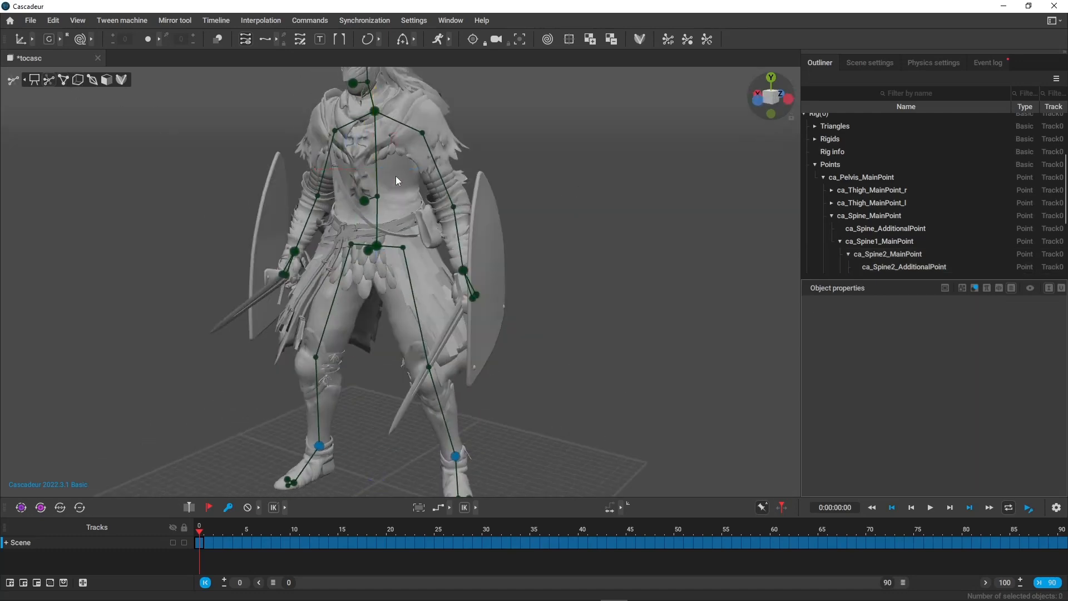
Try moving the center of mass at the pelvis in autoposing mode and undo it.
{"action": "left_click", "coordinate": [378, 196]}
{"action": "left_click", "coordinate": [412, 212]}
{"action": "left_click", "coordinate": [376, 246]}
{"action": "left_click_drag", "start_coordinate": [377, 207], "coordinate": [478, 234]}
{"action": "key", "text": "ctrl+z"}
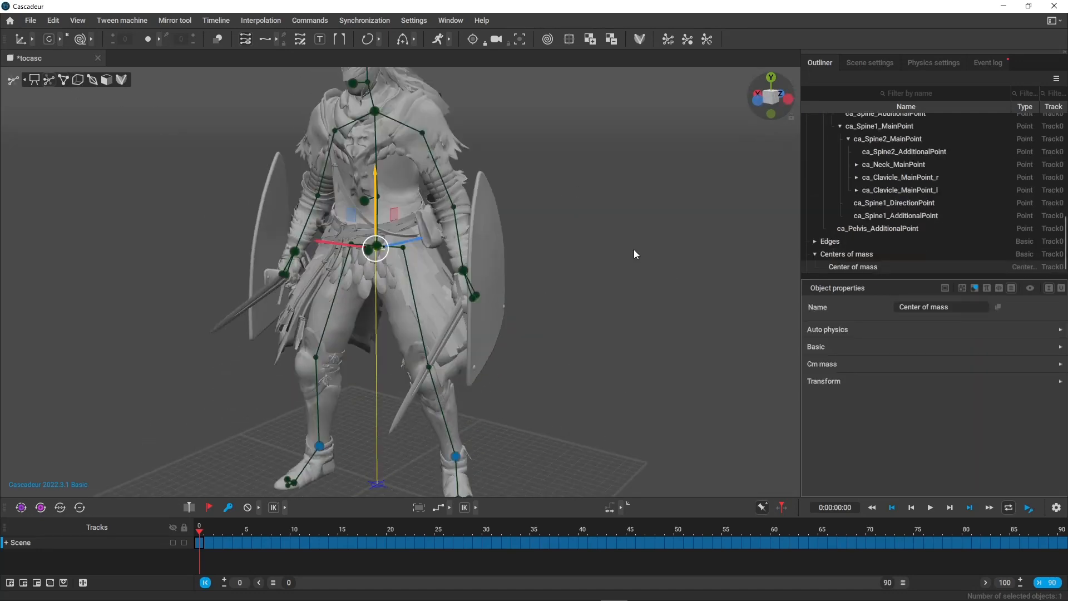
{"action": "left_click", "coordinate": [633, 249]}
Compare the plain mesh view with the autoposing controllers from the front and side of the character.
{"action": "left_click_drag", "start_coordinate": [633, 249], "coordinate": [530, 272], "text": "alt"}
{"action": "scroll", "coordinate": [512, 386], "scroll_direction": "down", "scroll_amount": 3}
{"action": "key", "text": "1"}
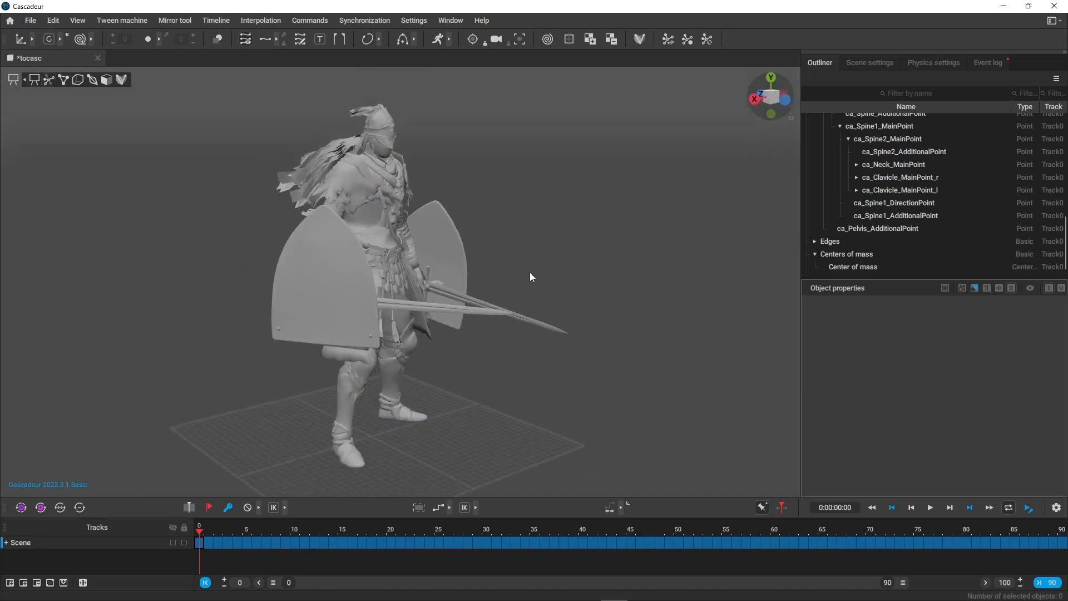
{"action": "key", "text": "2"}
{"action": "key", "text": "1"}
{"action": "left_click_drag", "start_coordinate": [631, 214], "coordinate": [322, 416], "text": "alt"}
{"action": "key", "text": "2"}
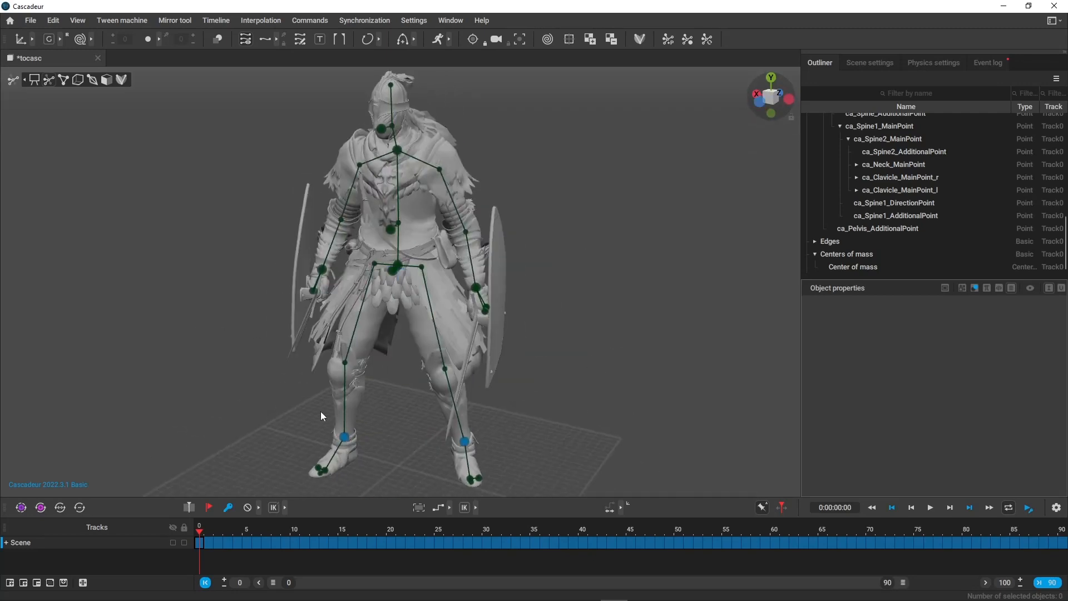
{"action": "scroll", "coordinate": [321, 412], "scroll_direction": "down", "scroll_amount": 1}
{"action": "key", "text": "1"}
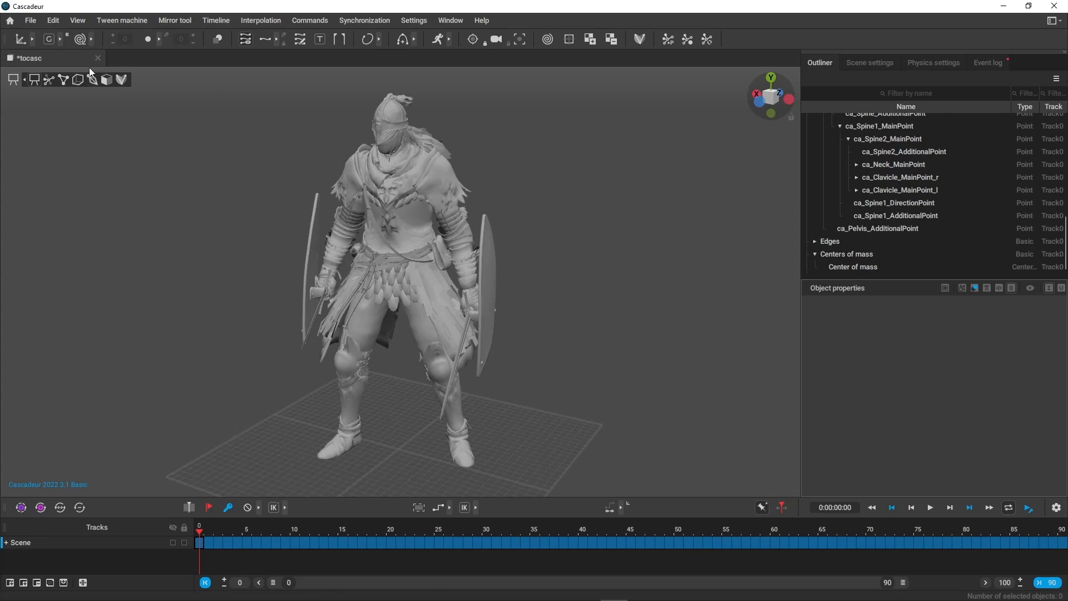
Create a new scene, import tocasc.FBX into it as a scene, and decline entering rig mode.
{"action": "left_click", "coordinate": [30, 21]}
{"action": "left_click", "coordinate": [43, 37]}
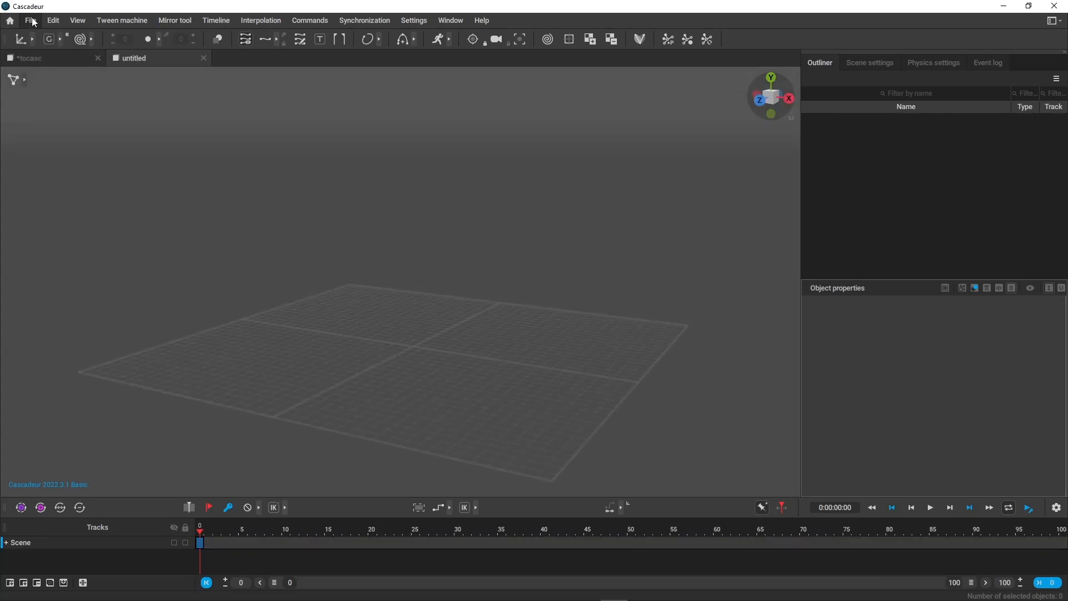
{"action": "left_click", "coordinate": [30, 20]}
{"action": "mouse_move", "coordinate": [84, 134]}
{"action": "left_click", "coordinate": [216, 172]}
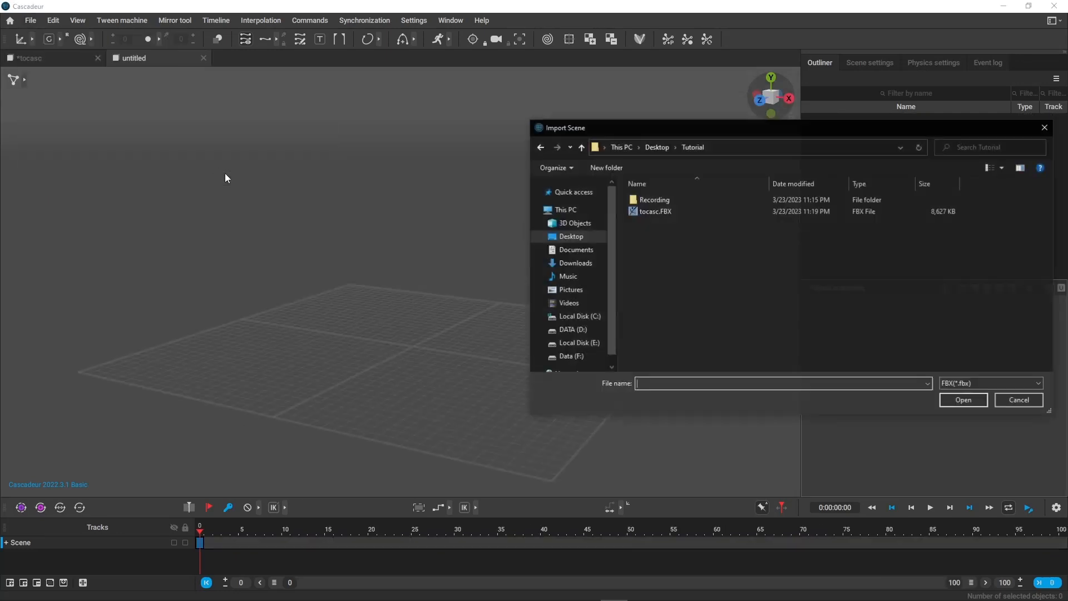
{"action": "double_click", "coordinate": [656, 210]}
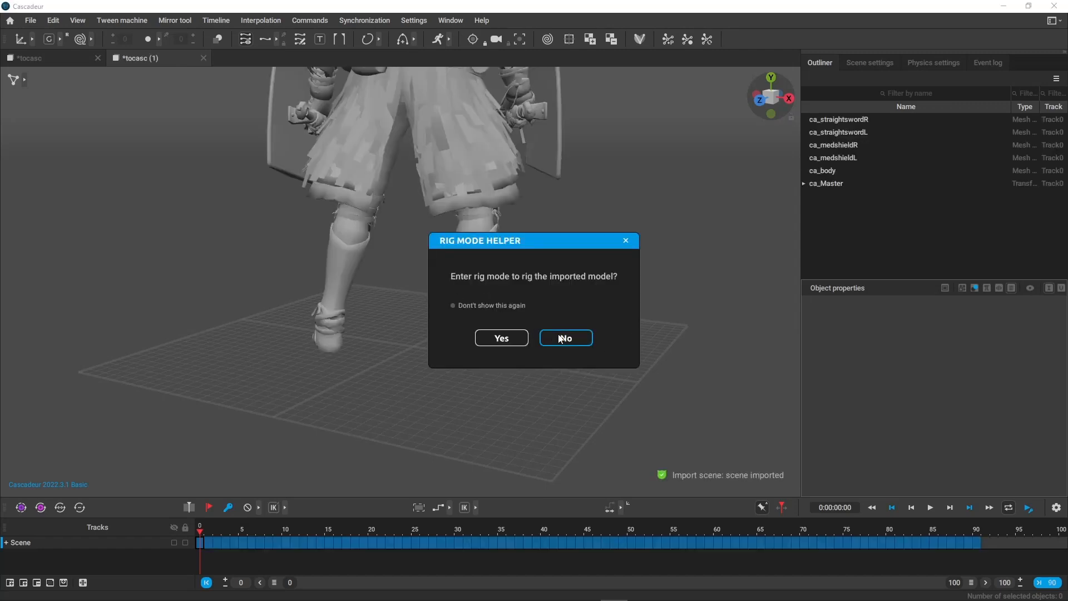
{"action": "left_click", "coordinate": [566, 338]}
Switch the viewport to joint mode and select all of the character's joints.
{"action": "right_click_drag", "start_coordinate": [673, 317], "coordinate": [266, 177]}
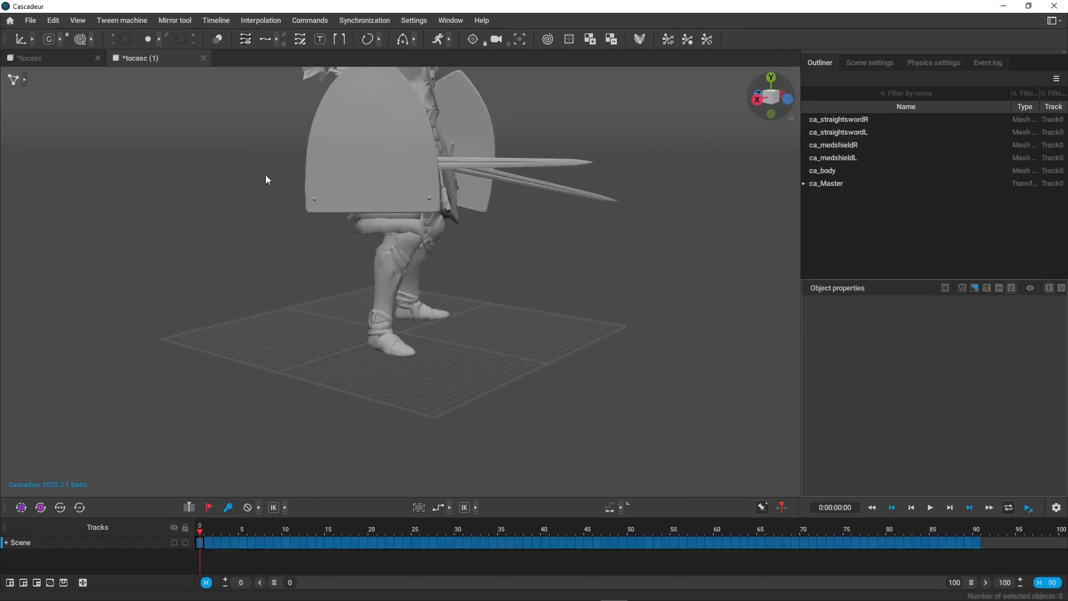
{"action": "left_click", "coordinate": [25, 79]}
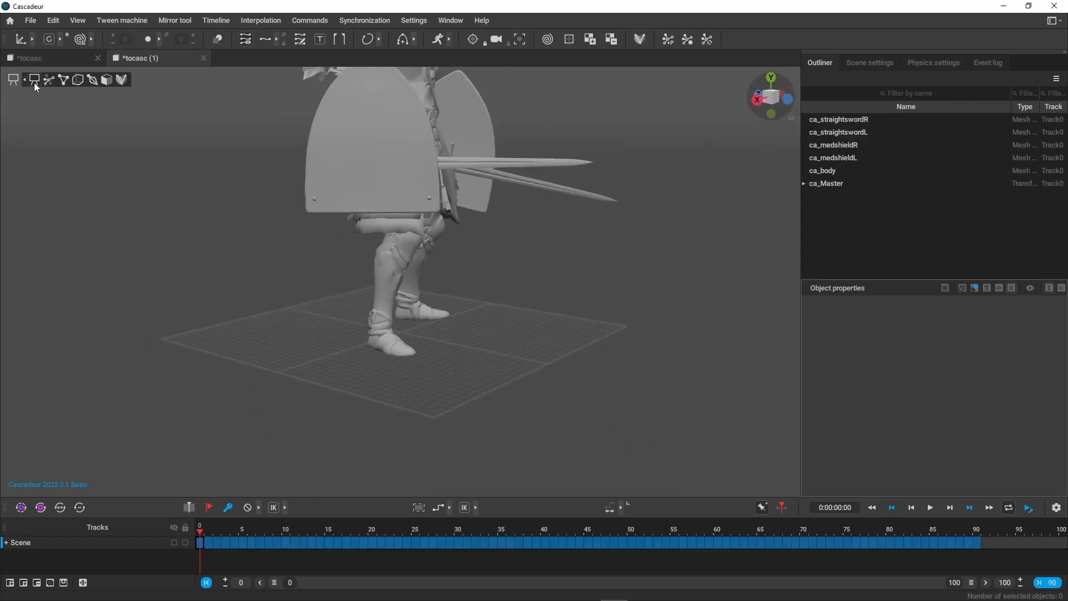
{"action": "left_click", "coordinate": [95, 81]}
{"action": "right_click_drag", "start_coordinate": [329, 158], "coordinate": [460, 345]}
{"action": "key", "text": "ctrl+a"}
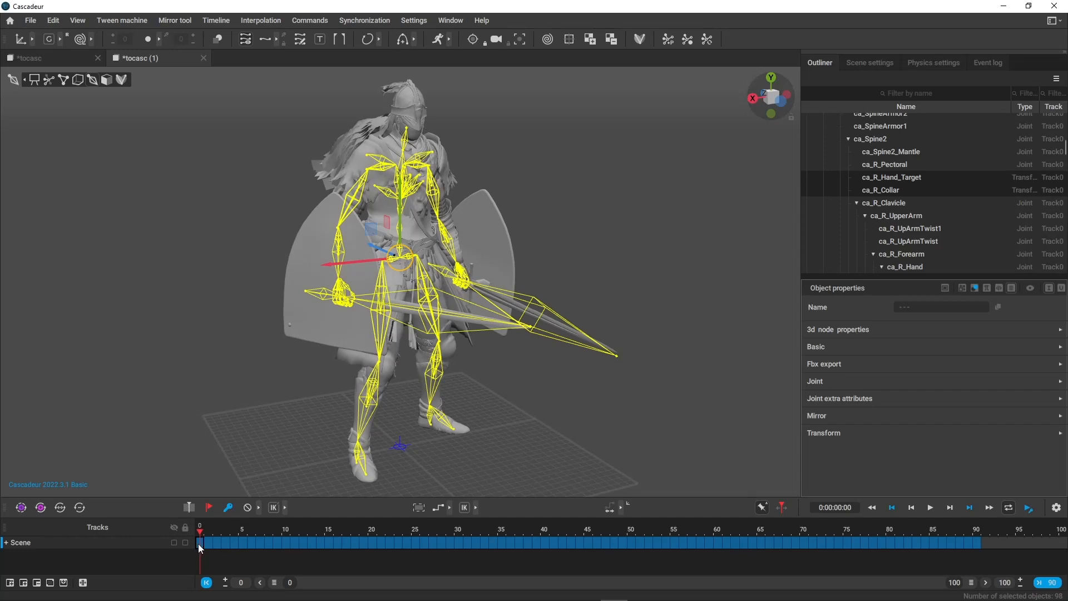
Select the whole animation interval from frame 0 to frame 90 on the Scene track.
{"action": "left_click_drag", "start_coordinate": [200, 548], "coordinate": [981, 547]}
{"action": "key", "text": "q"}
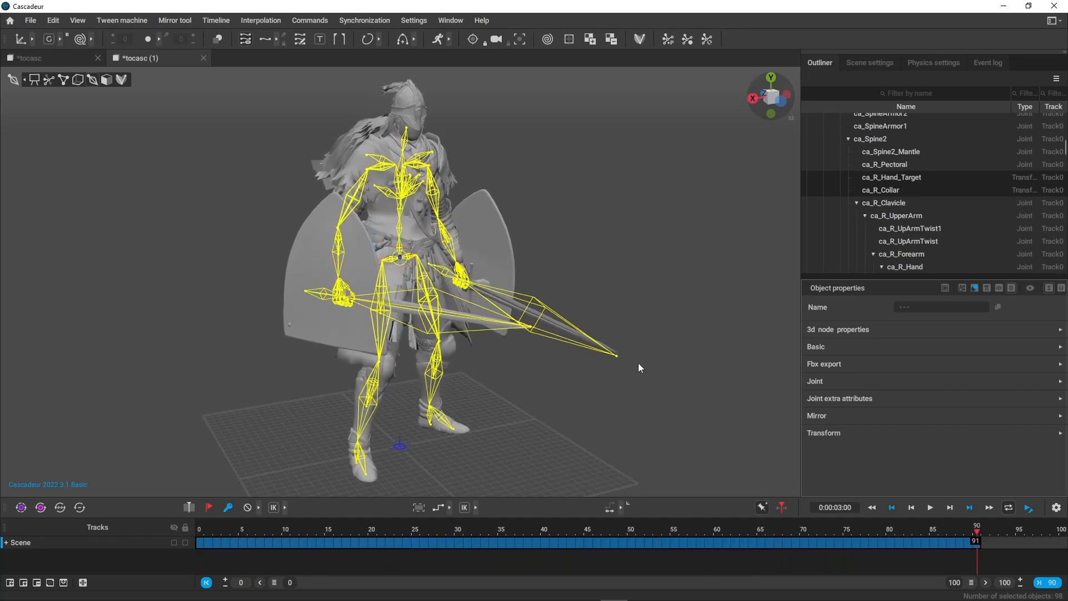
{"action": "key", "text": "w"}
Clear the joint selection and select ca_Master together with its entire branch in the unrigged scene.
{"action": "scroll", "coordinate": [940, 228], "scroll_direction": "up", "scroll_amount": 3}
{"action": "left_click", "coordinate": [590, 174]}
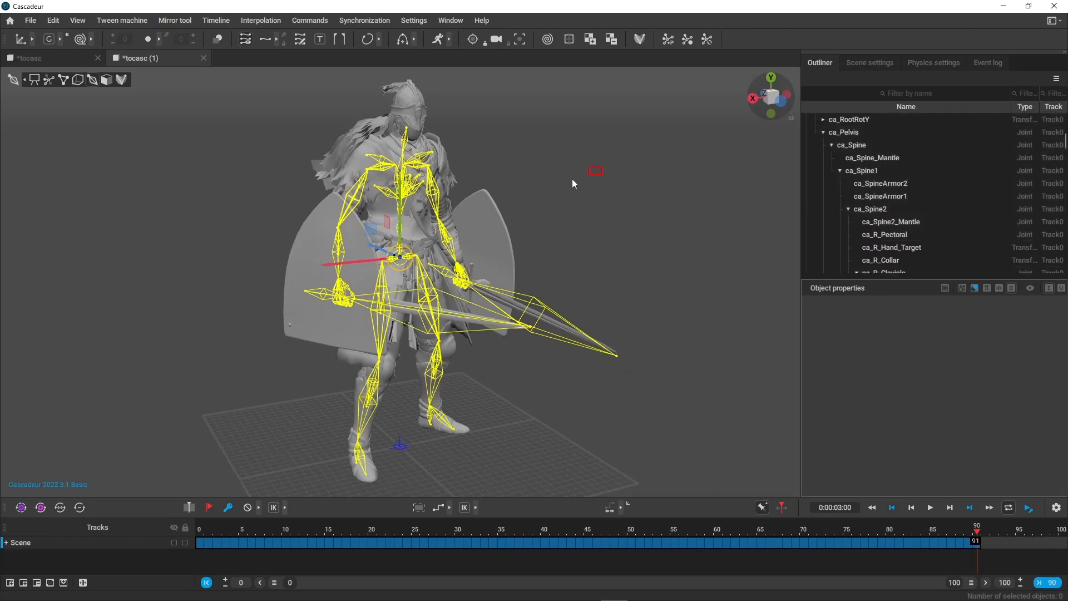
{"action": "scroll", "coordinate": [854, 217], "scroll_direction": "down", "scroll_amount": 5}
{"action": "scroll", "coordinate": [859, 227], "scroll_direction": "up", "scroll_amount": 1}
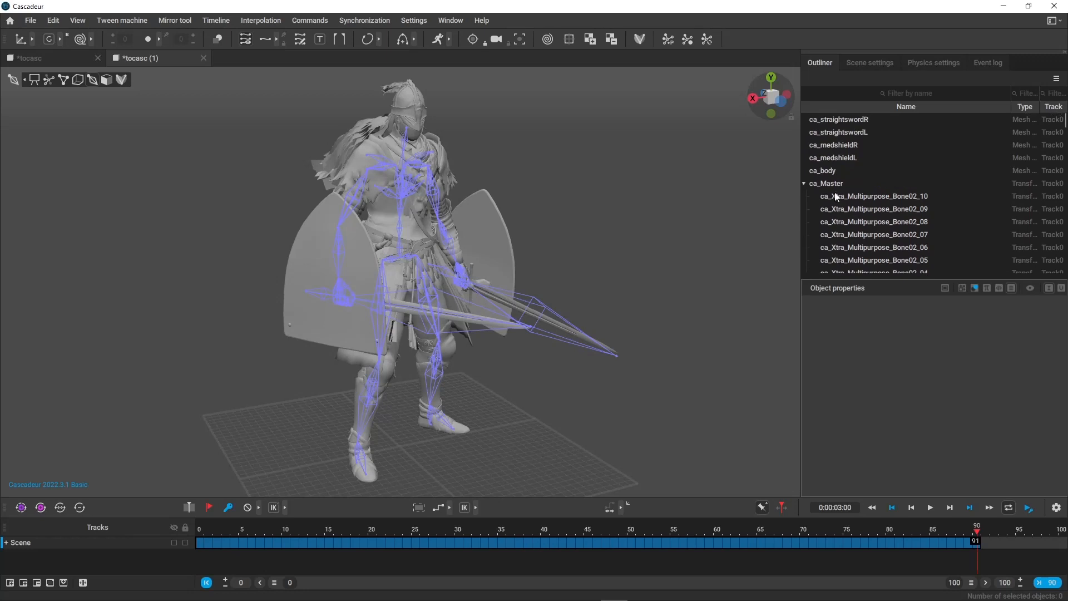
{"action": "left_click", "coordinate": [838, 196]}
{"action": "right_click", "coordinate": [842, 182]}
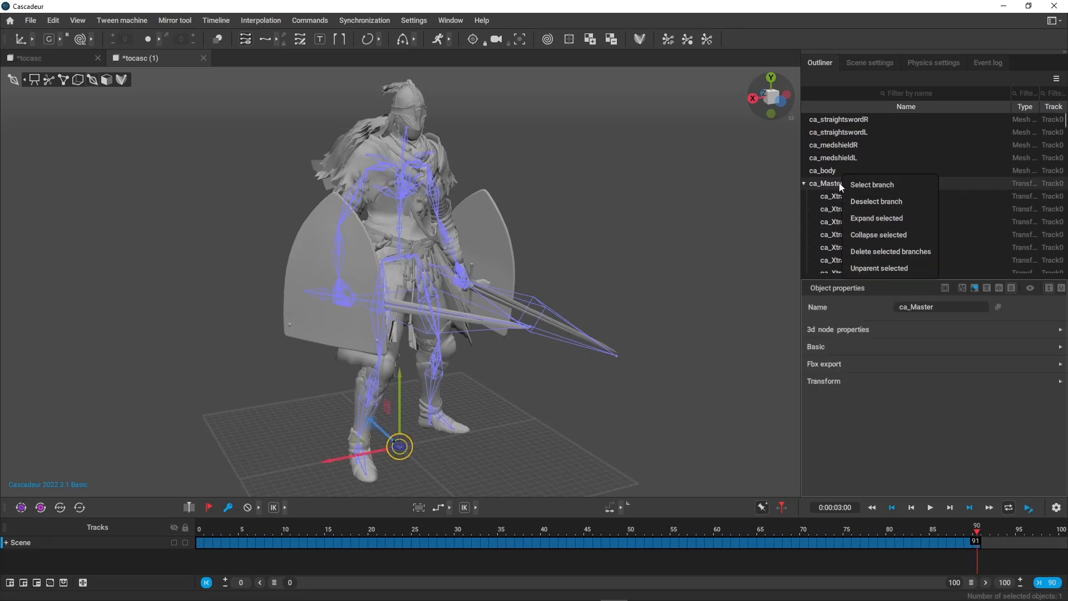
{"action": "left_click", "coordinate": [869, 186]}
{"action": "scroll", "coordinate": [880, 223], "scroll_direction": "down", "scroll_amount": 5}
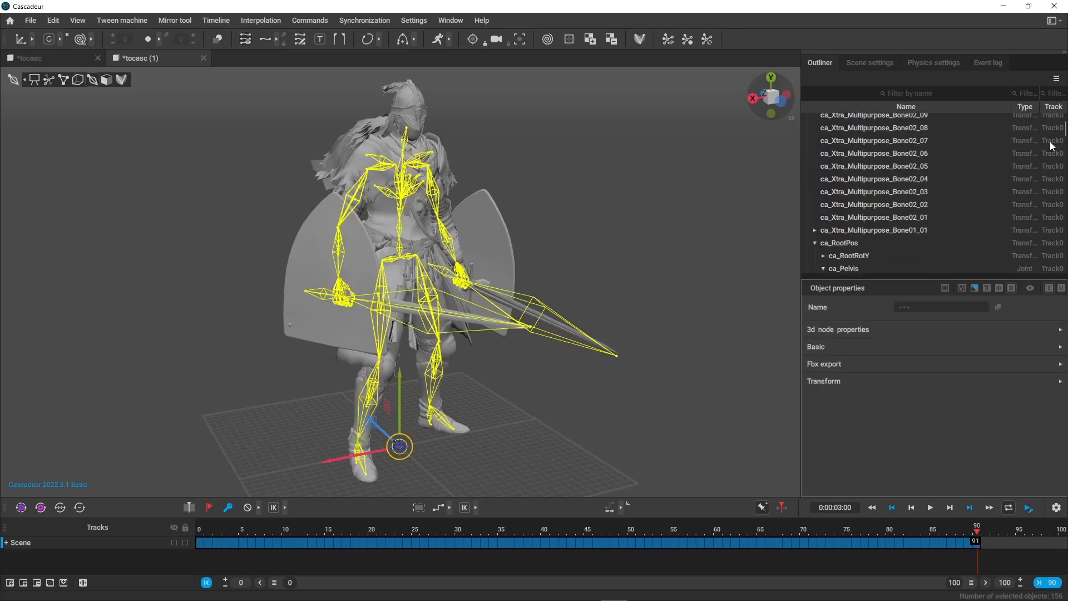
{"action": "left_click_drag", "start_coordinate": [1065, 133], "coordinate": [873, 195]}
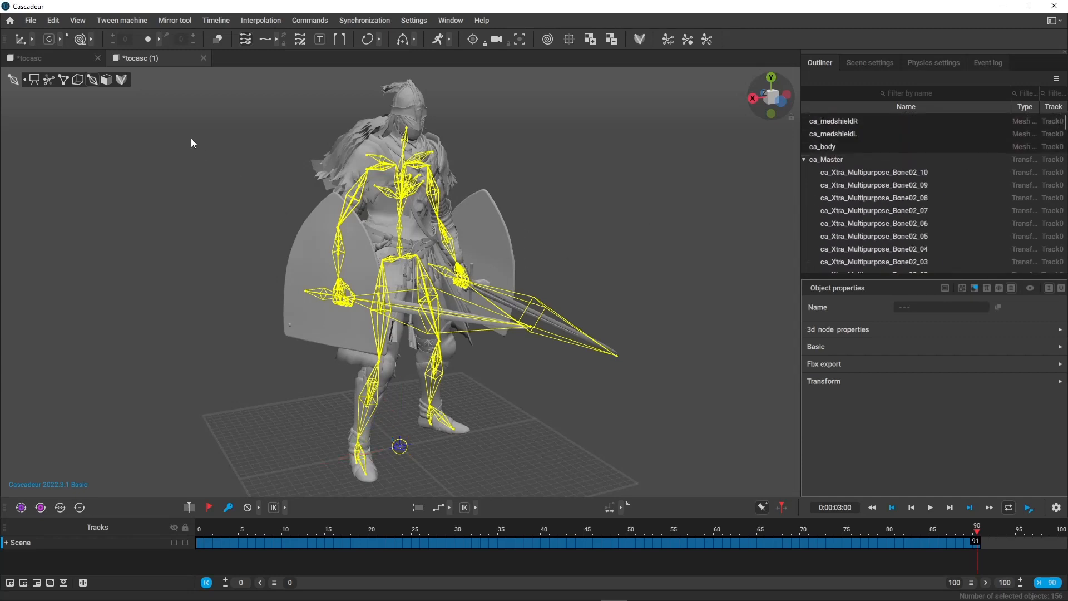
In the rigged tocasc scene, switch the viewport to joint mode and select frames 0 to 90 on the Scene track.
{"action": "left_click", "coordinate": [35, 55]}
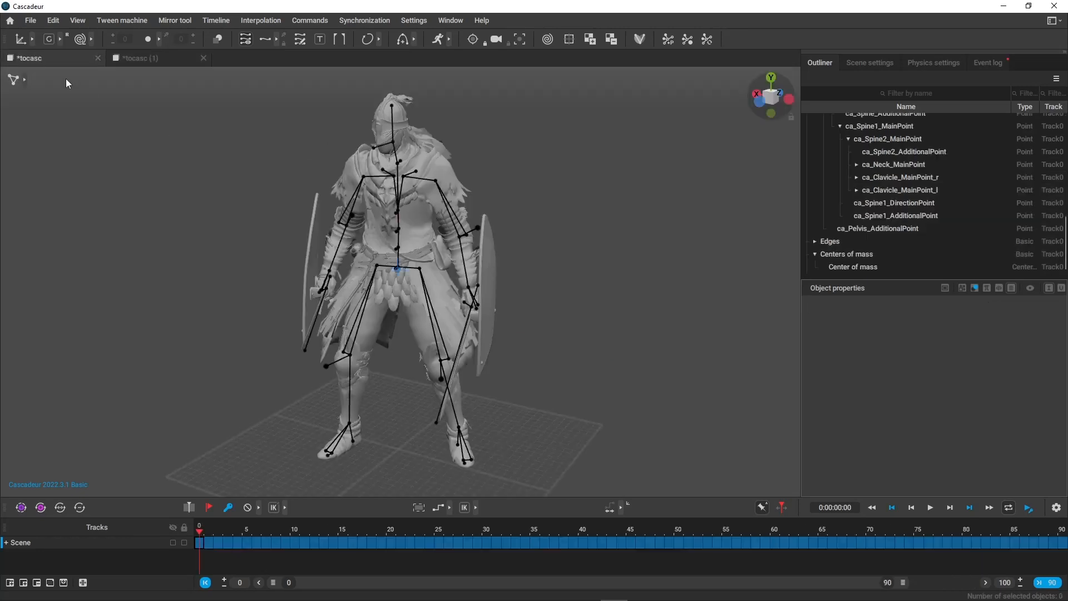
{"action": "mouse_move", "coordinate": [23, 81]}
{"action": "left_click", "coordinate": [93, 80]}
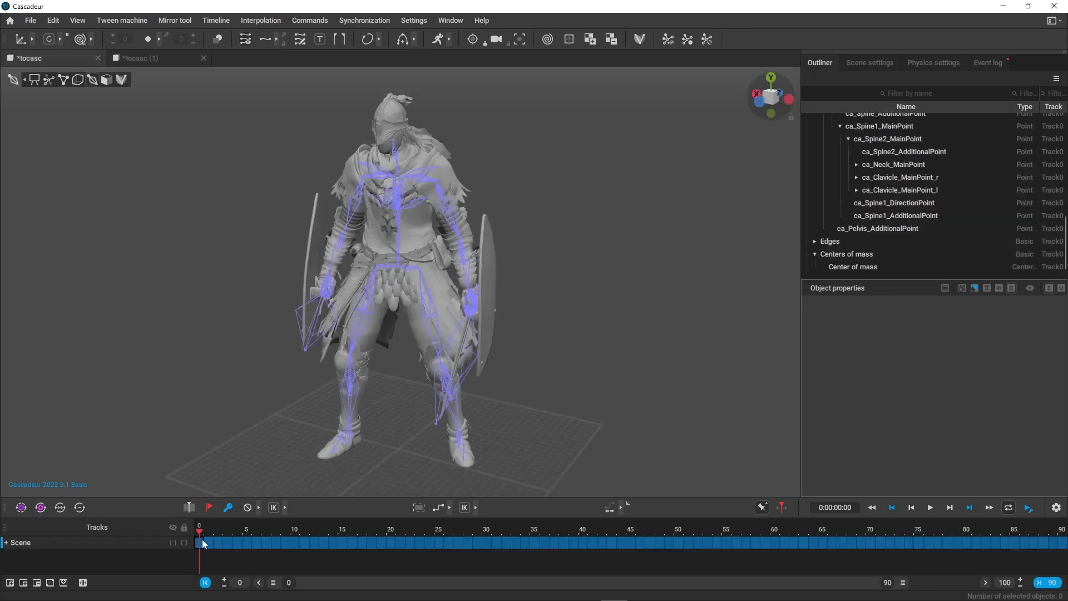
{"action": "left_click_drag", "start_coordinate": [203, 544], "coordinate": [1060, 551]}
Select ca_Master with its entire branch in the rigged tocasc scene.
{"action": "scroll", "coordinate": [940, 205], "scroll_direction": "up", "scroll_amount": 10}
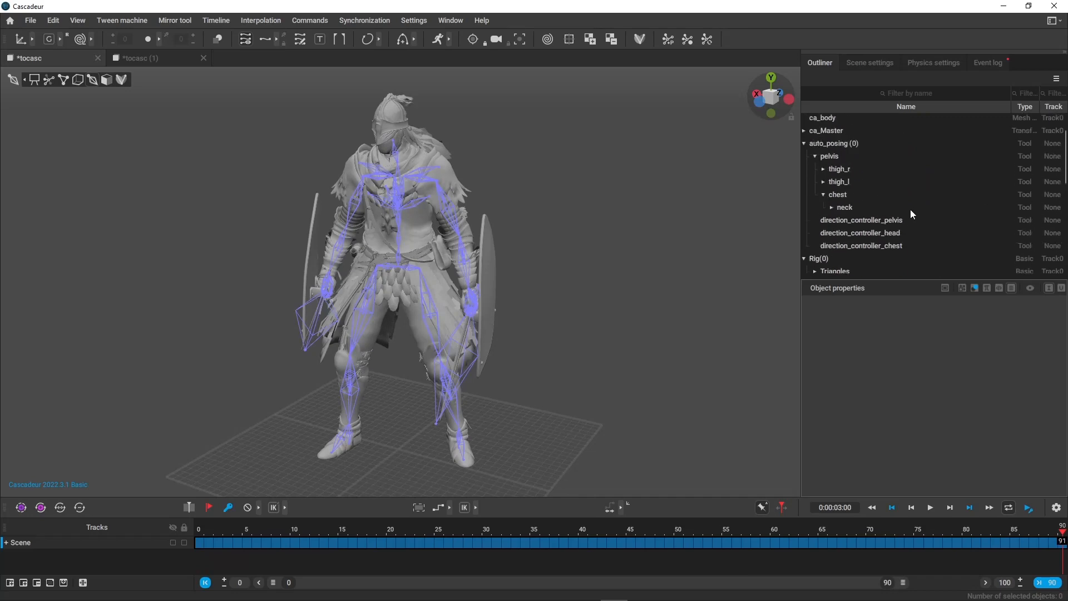
{"action": "scroll", "coordinate": [840, 224], "scroll_direction": "up", "scroll_amount": 1}
{"action": "right_click", "coordinate": [825, 169]}
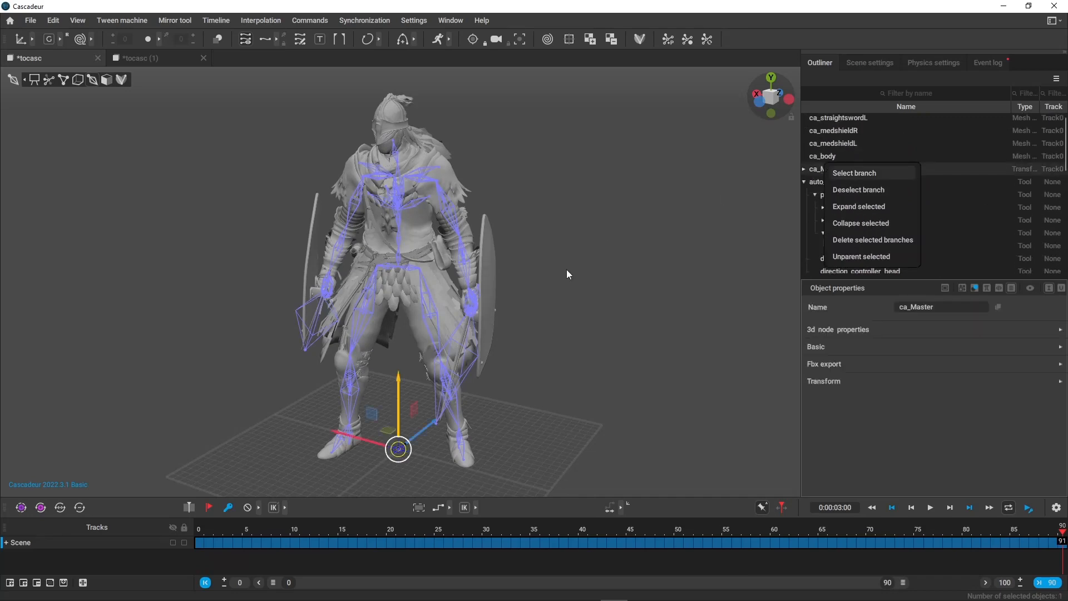
{"action": "key", "text": "q"}
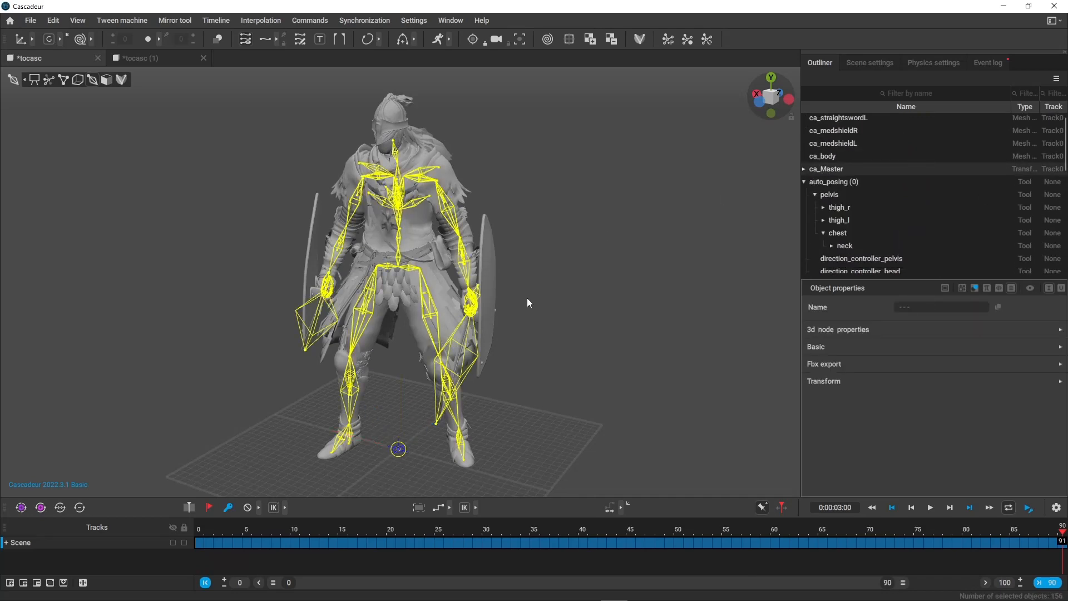
Paste the copied animation onto the selected ca_Master branch across the selected interval.
{"action": "key", "text": "w"}
{"action": "left_click_drag", "start_coordinate": [527, 300], "coordinate": [570, 171], "text": "alt"}
{"action": "right_click_drag", "start_coordinate": [570, 172], "coordinate": [566, 368], "text": "alt"}
{"action": "left_click_drag", "start_coordinate": [565, 368], "coordinate": [529, 323], "text": "alt"}
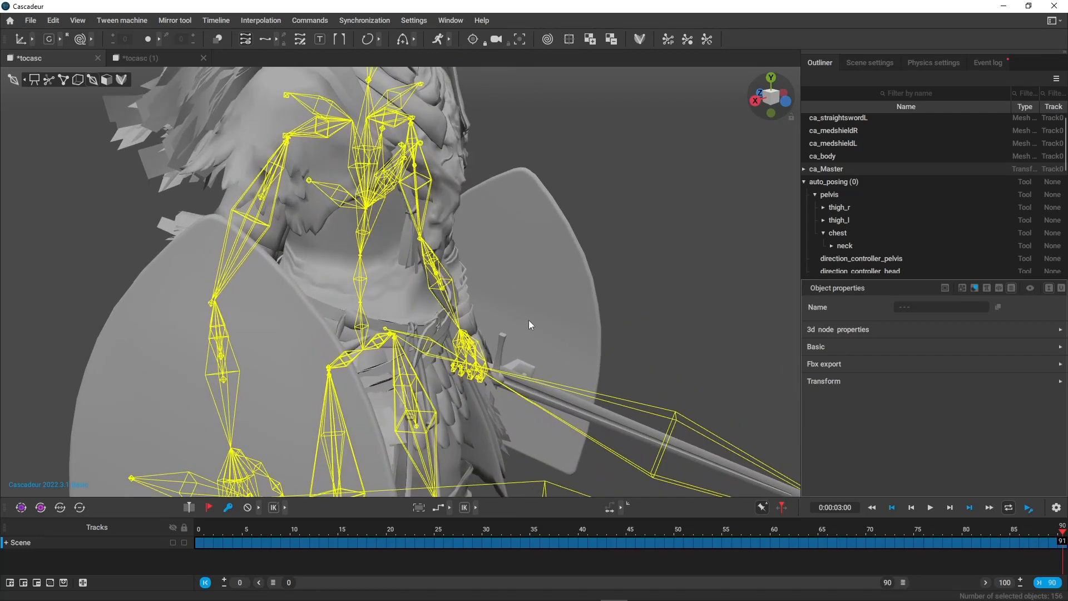
{"action": "key", "text": "ctrl+v"}
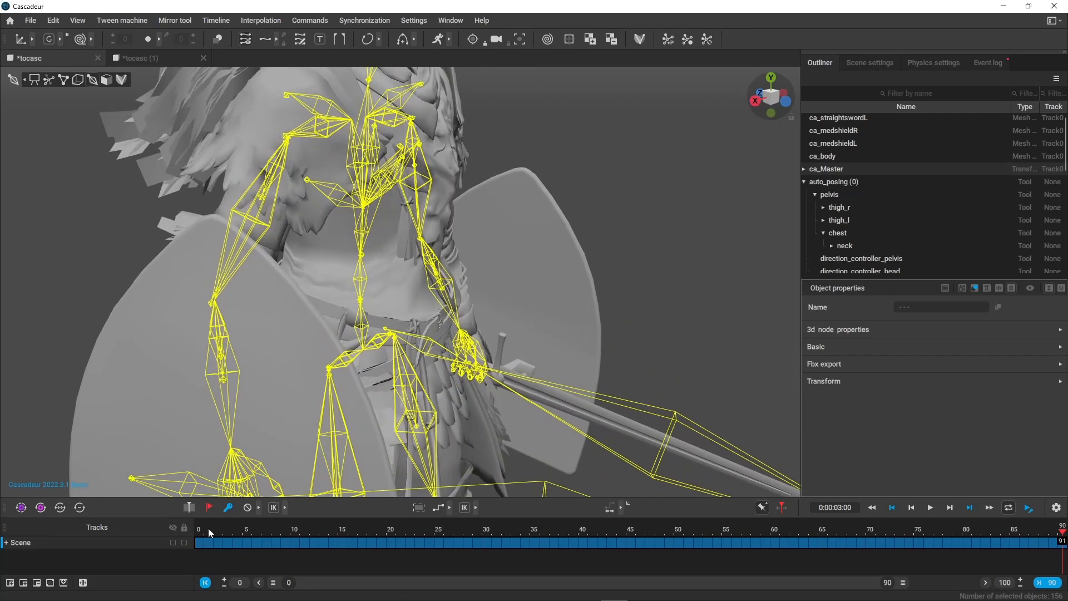
Scrub through the pasted animation from frame 0 to 90 and deselect the joints.
{"action": "left_click_drag", "start_coordinate": [210, 533], "coordinate": [1060, 533]}
{"action": "left_click", "coordinate": [644, 592]}
{"action": "left_click", "coordinate": [751, 281]}
{"action": "scroll", "coordinate": [746, 345], "scroll_direction": "down", "scroll_amount": 3}
{"action": "mouse_move", "coordinate": [668, 287]}
{"action": "left_mouse_down", "text": "alt"}
{"action": "mouse_move", "coordinate": [560, 216]}
{"action": "mouse_move", "coordinate": [654, 288]}
{"action": "left_mouse_up", "text": "alt"}
{"action": "scroll", "coordinate": [654, 288], "scroll_direction": "down", "scroll_amount": 3}
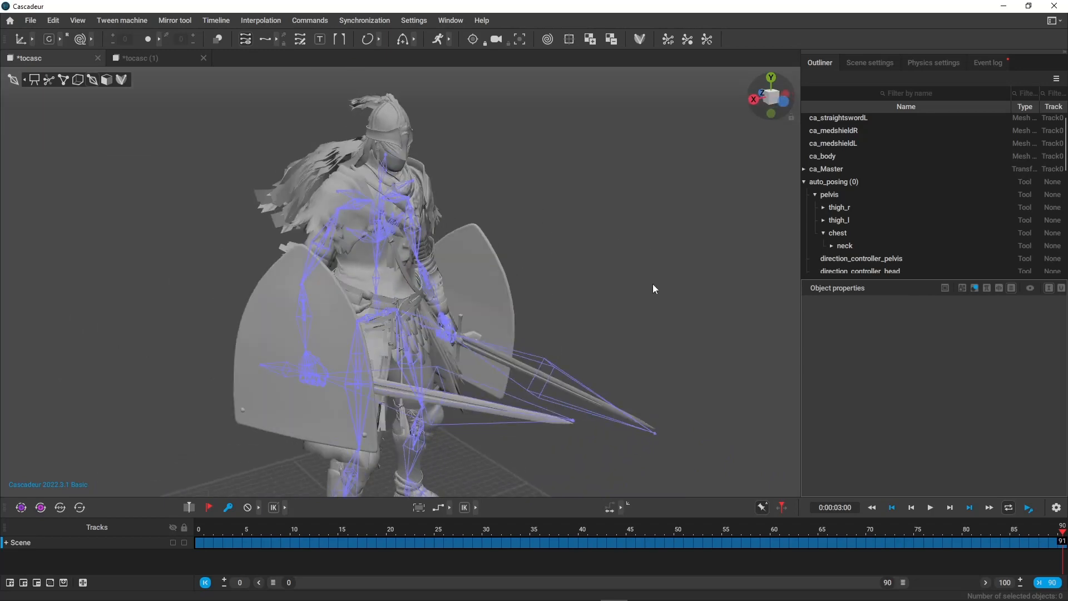
Switch the viewport to mesh mode and review the character's animation across frames 0 to 90.
{"action": "middle_click_drag", "start_coordinate": [654, 288], "coordinate": [622, 164], "text": "alt"}
{"action": "left_click_drag", "start_coordinate": [622, 160], "coordinate": [580, 188], "text": "alt"}
{"action": "key", "text": "t"}
{"action": "mouse_move", "coordinate": [543, 217]}
{"action": "left_mouse_down", "text": "alt"}
{"action": "mouse_move", "coordinate": [639, 231]}
{"action": "mouse_move", "coordinate": [535, 236]}
{"action": "left_mouse_up", "text": "alt"}
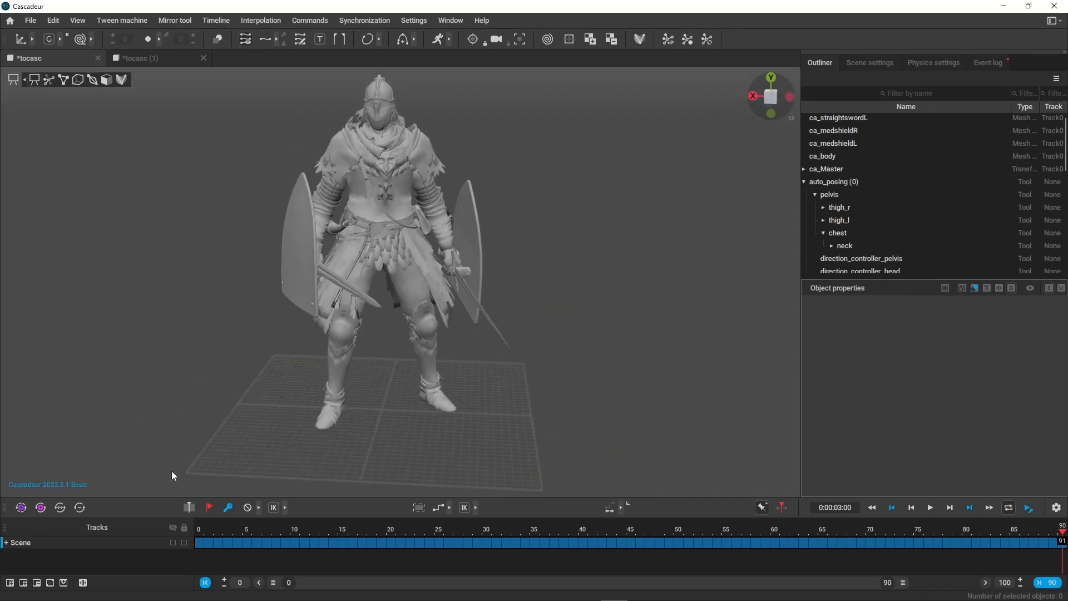
{"action": "left_click_drag", "start_coordinate": [199, 529], "coordinate": [156, 548]}
{"action": "left_click", "coordinate": [208, 543]}
{"action": "left_click_drag", "start_coordinate": [209, 551], "coordinate": [1060, 537]}
{"action": "left_click", "coordinate": [208, 542]}
{"action": "left_click_drag", "start_coordinate": [200, 541], "coordinate": [1060, 542]}
{"action": "left_click", "coordinate": [199, 540]}
{"action": "left_click_drag", "start_coordinate": [199, 539], "coordinate": [208, 539]}
{"action": "left_click_drag", "start_coordinate": [209, 539], "coordinate": [1063, 537]}
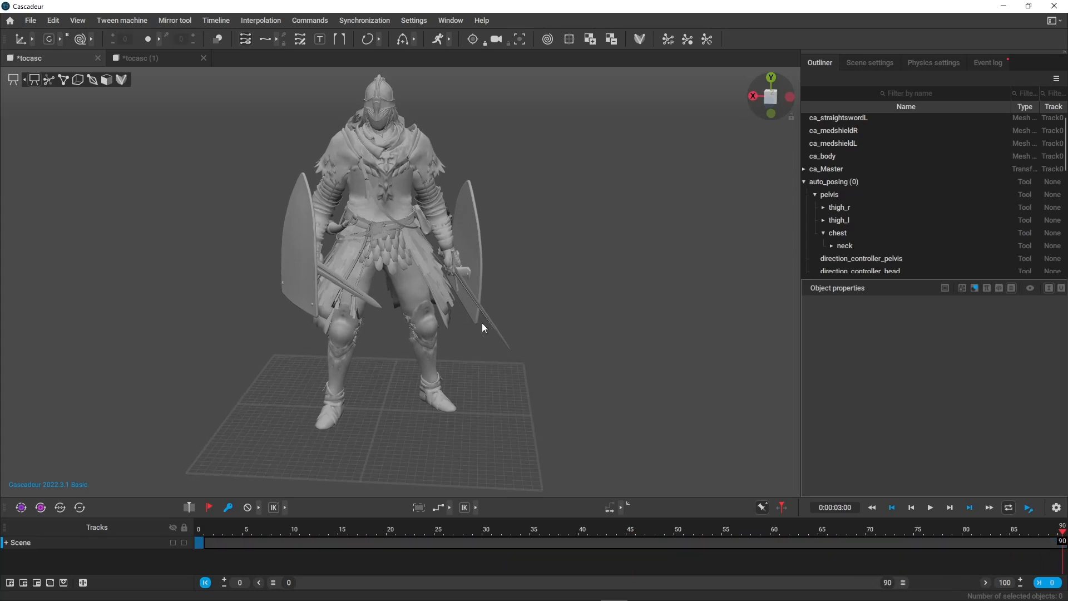
{"action": "right_click_drag", "start_coordinate": [482, 323], "coordinate": [549, 353]}
{"action": "middle_click_drag", "start_coordinate": [296, 248], "coordinate": [322, 276]}
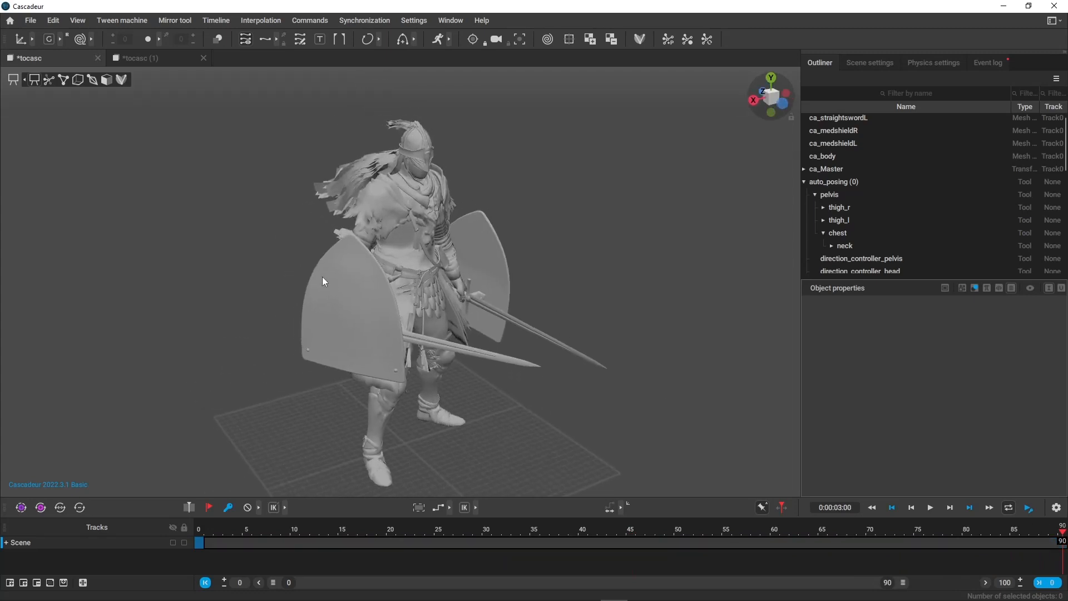
Create a new scene, start an FBX scene import, and browse to the Cascadeur folder.
{"action": "left_click", "coordinate": [151, 63]}
{"action": "left_click", "coordinate": [38, 22]}
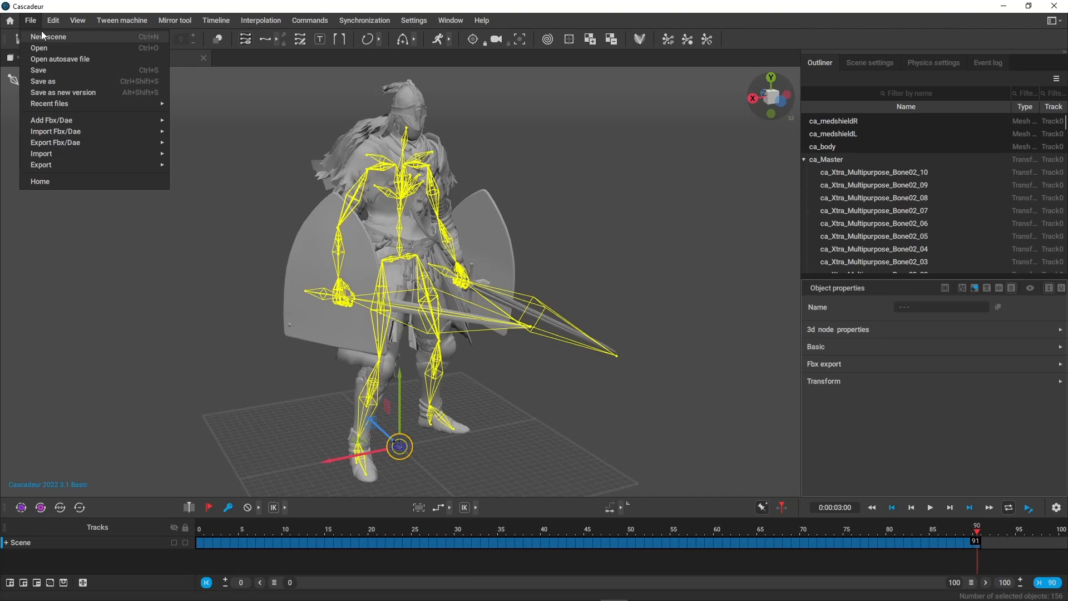
{"action": "left_click", "coordinate": [41, 32]}
{"action": "left_click", "coordinate": [32, 23]}
{"action": "mouse_move", "coordinate": [107, 130]}
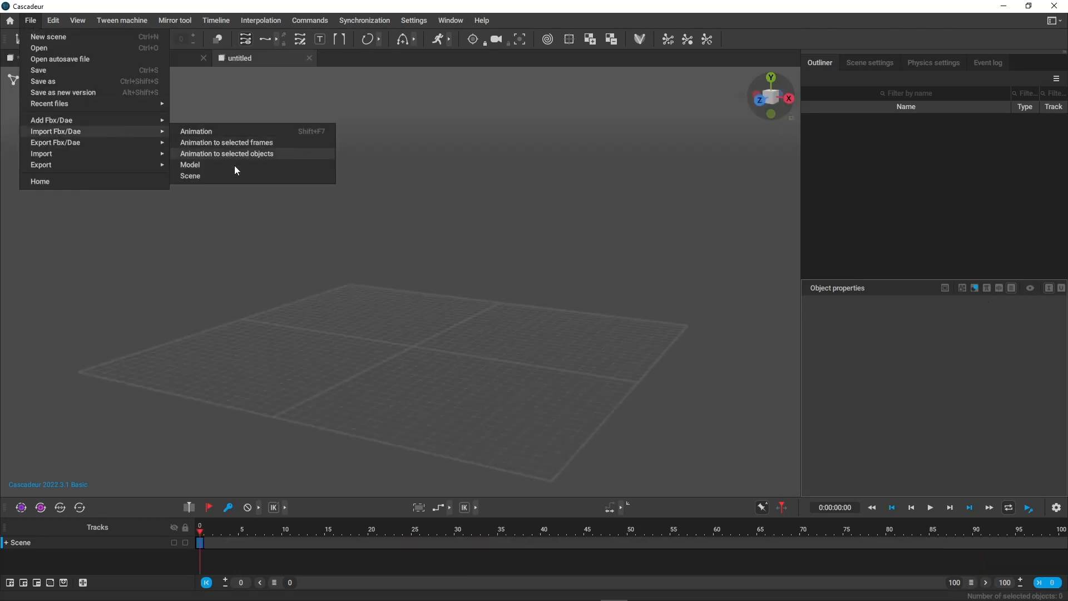
{"action": "left_click", "coordinate": [223, 175]}
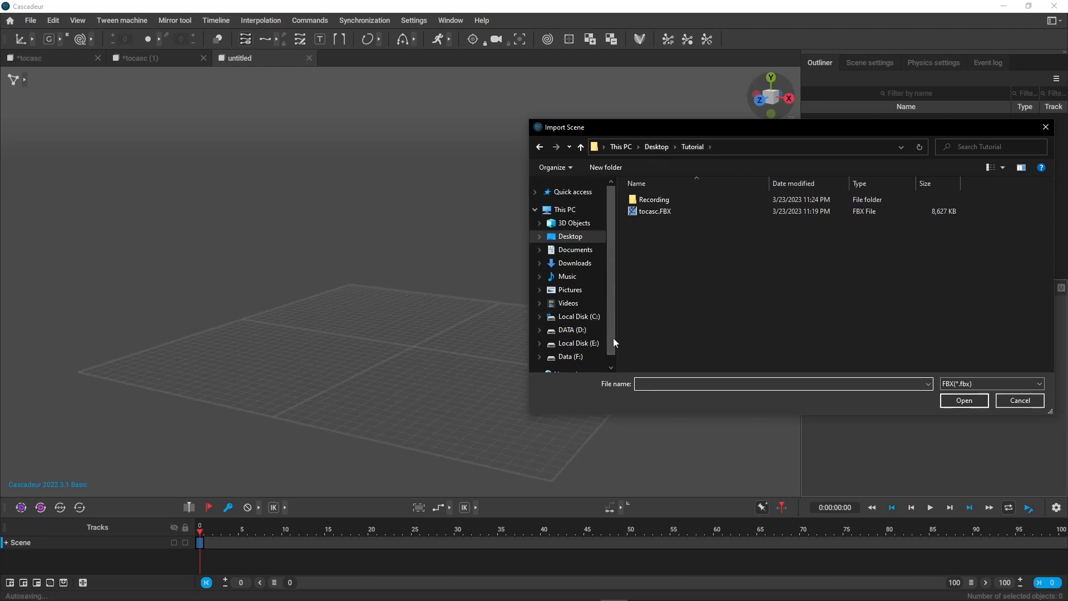
{"action": "left_click", "coordinate": [536, 191]}
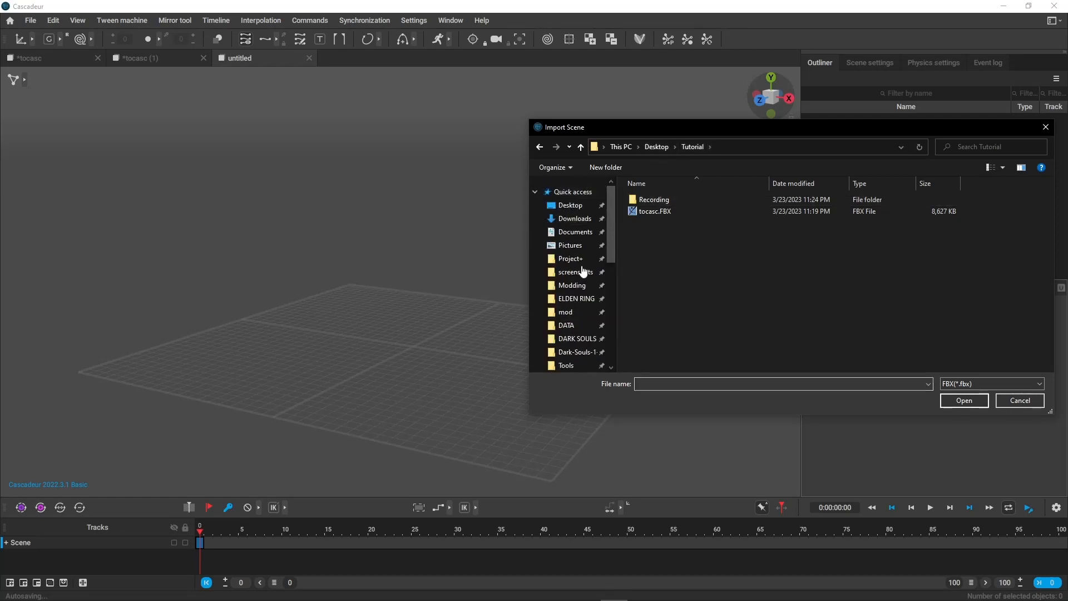
{"action": "scroll", "coordinate": [585, 311], "scroll_direction": "down", "scroll_amount": 2}
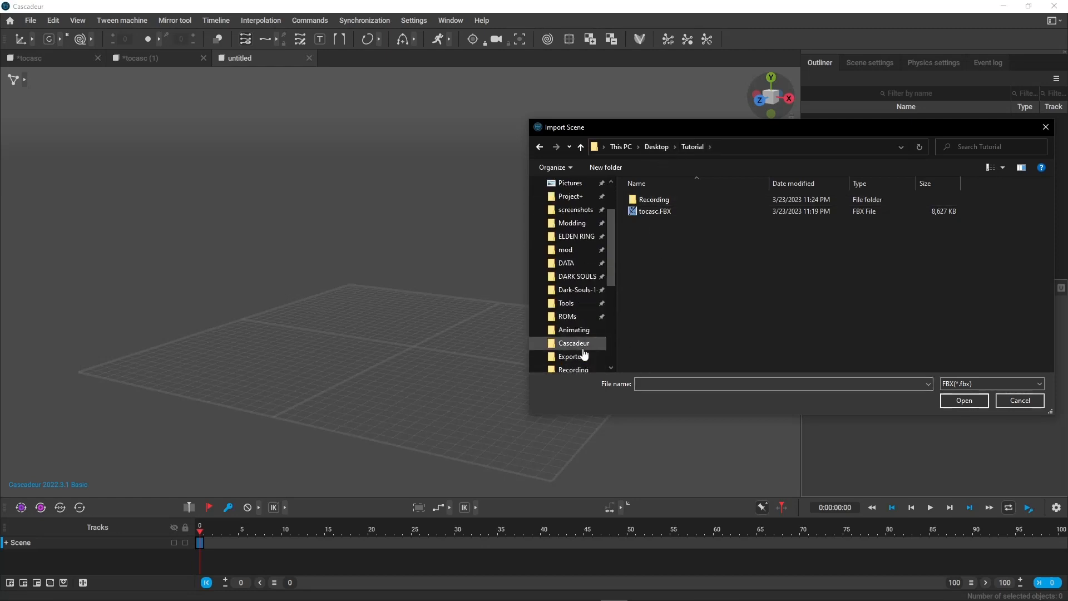
{"action": "left_click", "coordinate": [586, 345]}
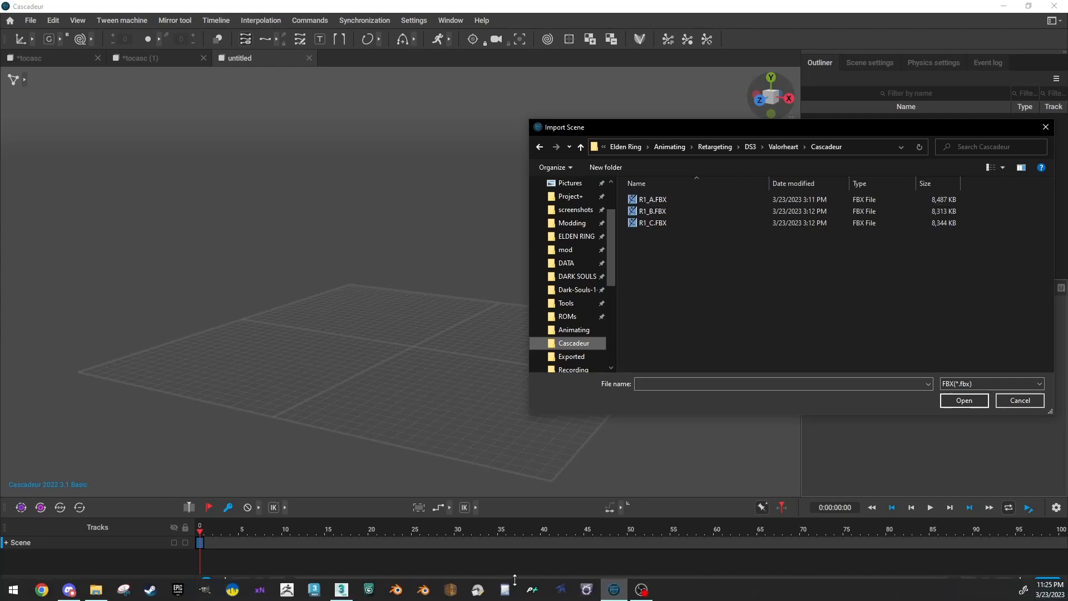
Switch to 3ds Max and reopen EldenRing_Cascadeur.max in its saved state.
{"action": "left_click", "coordinate": [342, 588]}
{"action": "left_click", "coordinate": [11, 11]}
{"action": "left_click", "coordinate": [192, 73]}
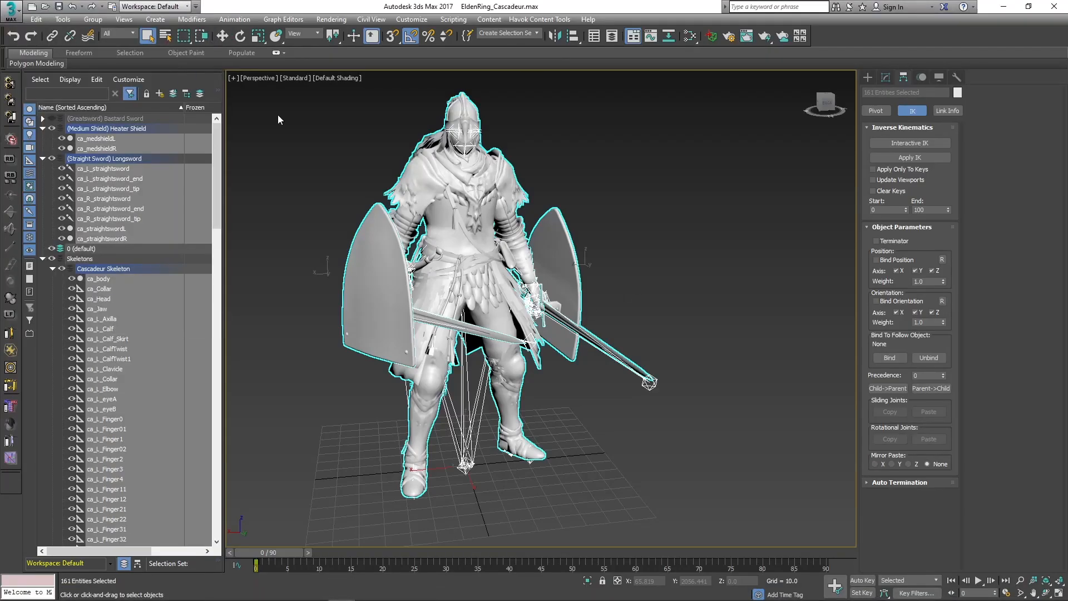
{"action": "left_click", "coordinate": [541, 323]}
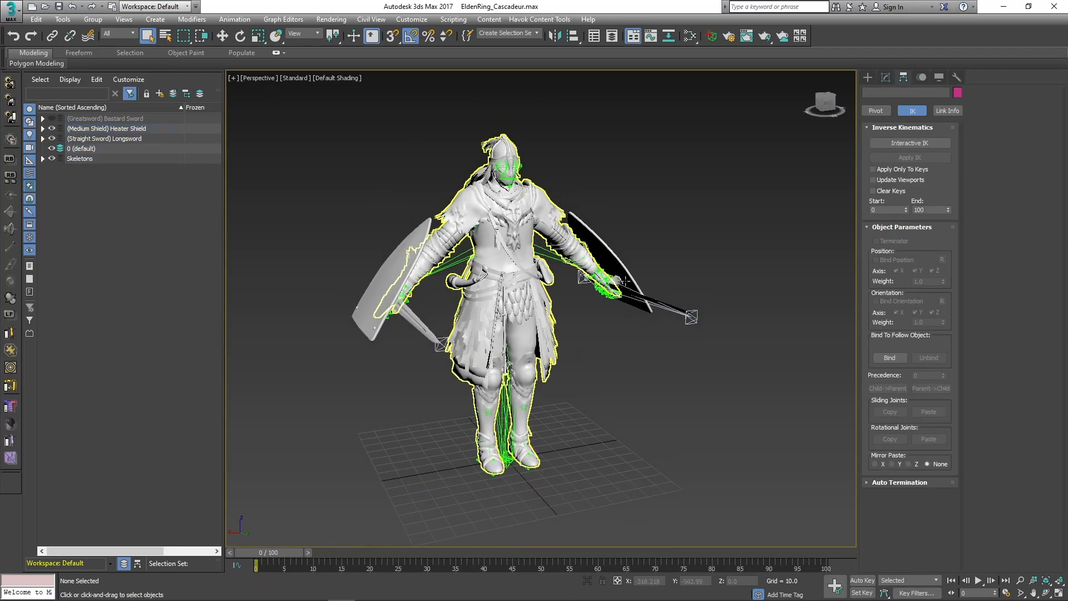
Start importing R1_A.FBX from the Valorheart Retargets folder.
{"action": "left_click", "coordinate": [11, 11]}
{"action": "left_click", "coordinate": [23, 164]}
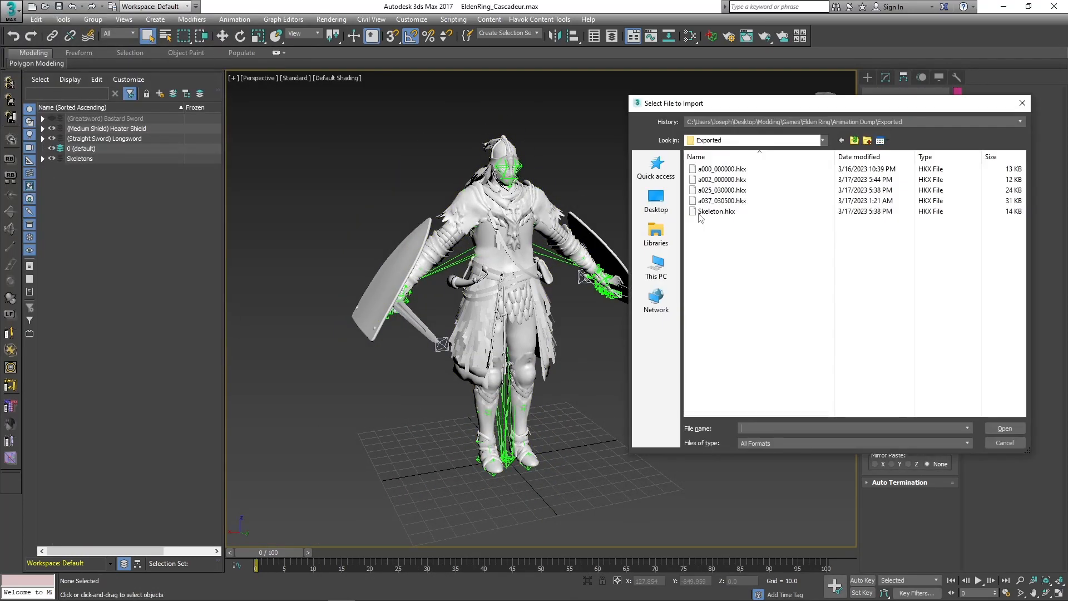
{"action": "left_click", "coordinate": [743, 121]}
{"action": "left_click", "coordinate": [743, 121]}
{"action": "left_click", "coordinate": [771, 121]}
{"action": "left_click", "coordinate": [751, 170]}
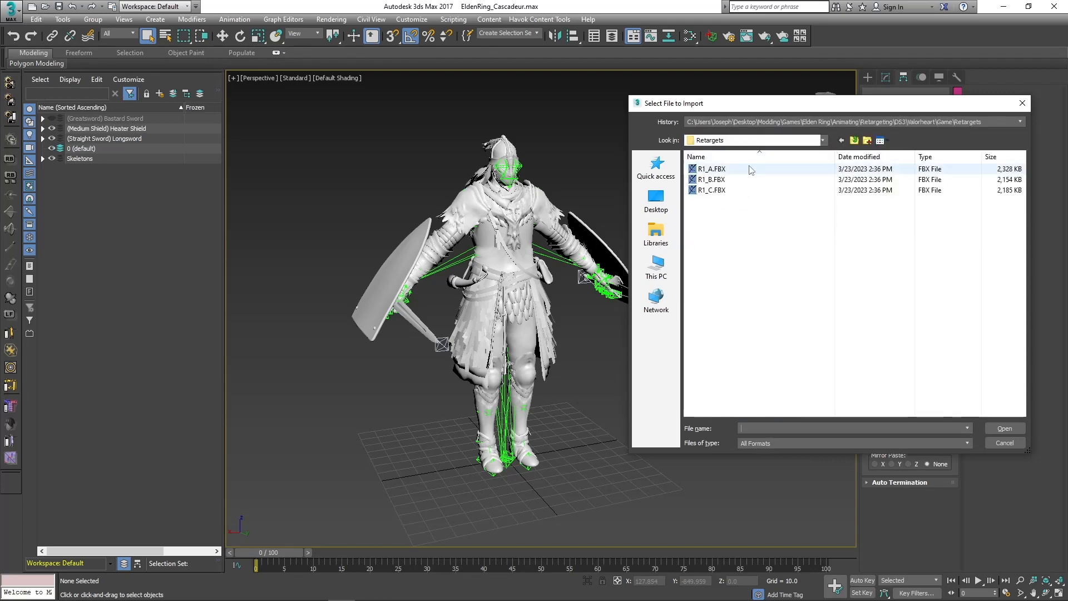
{"action": "double_click", "coordinate": [707, 169]}
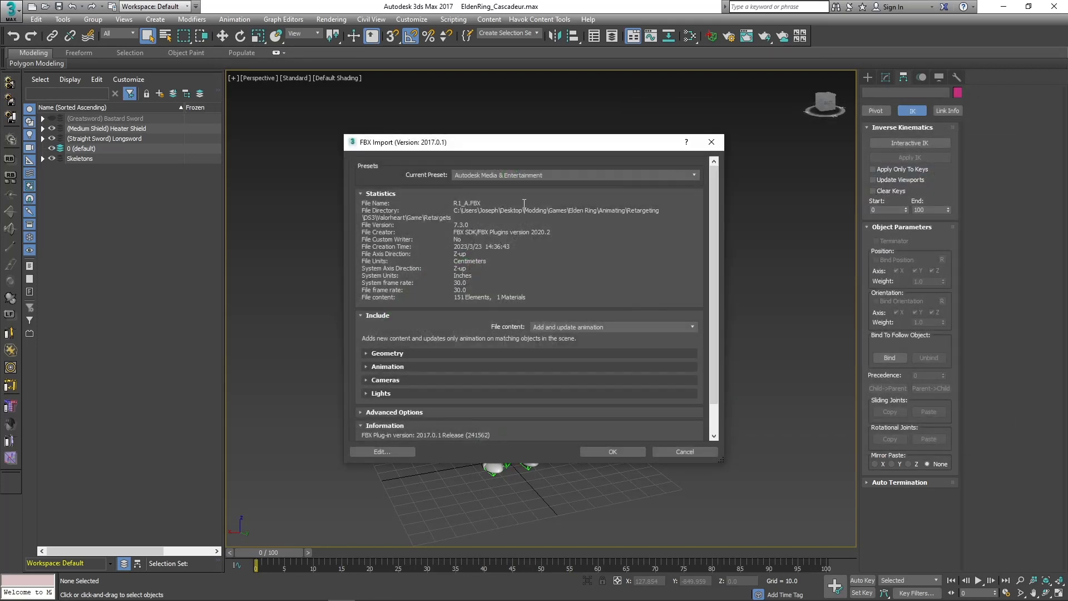
Set the FBX import's file content to Update animation and enable Fill Timeline for the Unreal Take.
{"action": "left_click", "coordinate": [551, 333]}
{"action": "left_click", "coordinate": [562, 351]}
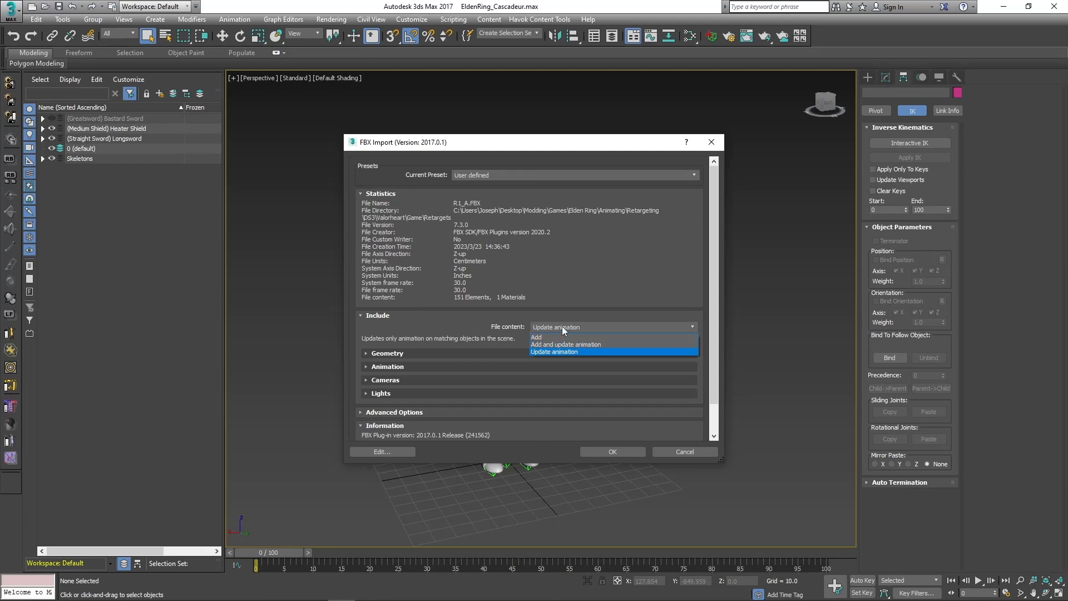
{"action": "left_click", "coordinate": [396, 367]}
{"action": "left_click", "coordinate": [405, 392]}
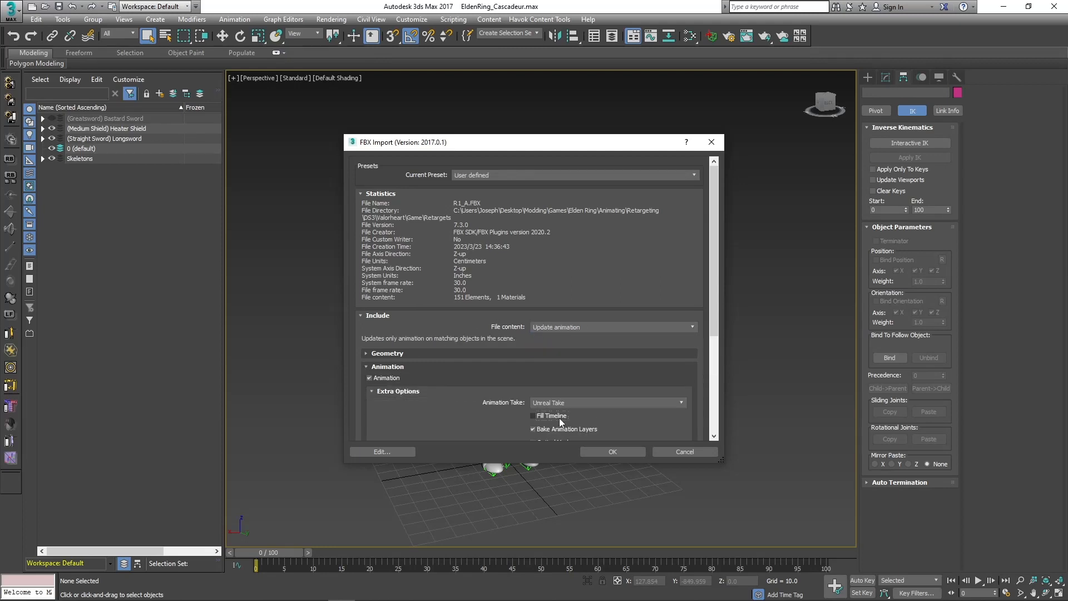
{"action": "scroll", "coordinate": [394, 387], "scroll_direction": "down", "scroll_amount": 3}
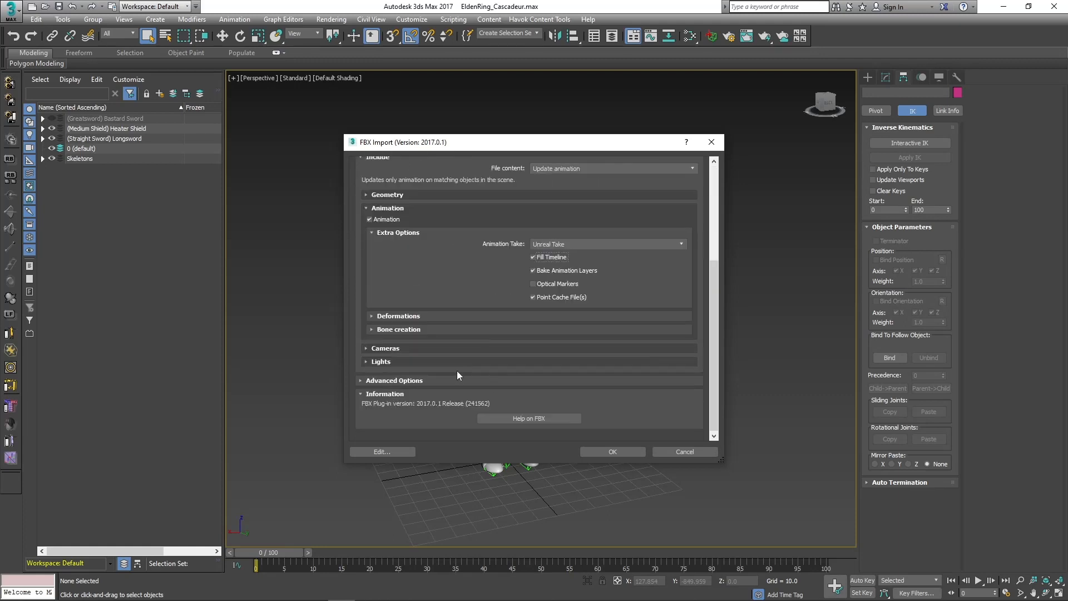
Turn off automatic unit scaling for the FBX import and convert the file units to Meters.
{"action": "left_click", "coordinate": [384, 391]}
{"action": "scroll", "coordinate": [384, 389], "scroll_direction": "down", "scroll_amount": 2}
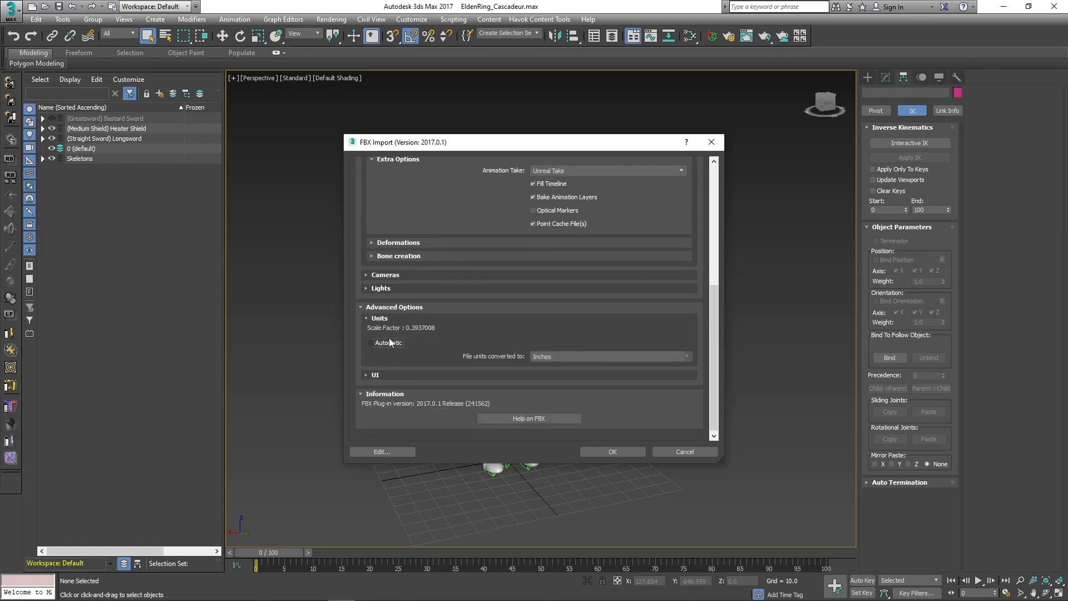
{"action": "left_click", "coordinate": [563, 357]}
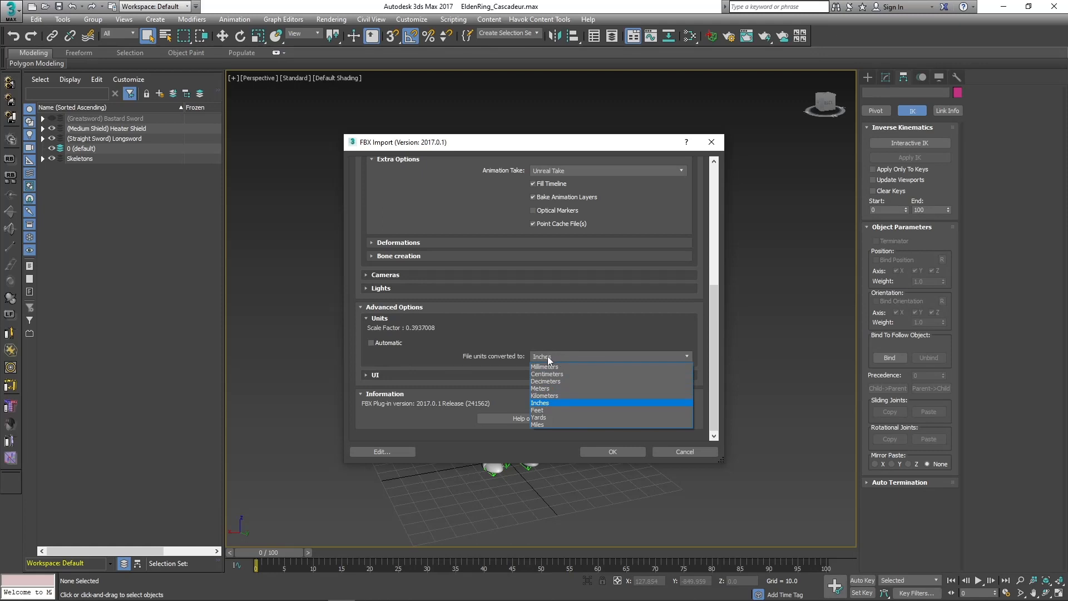
{"action": "left_click", "coordinate": [564, 389]}
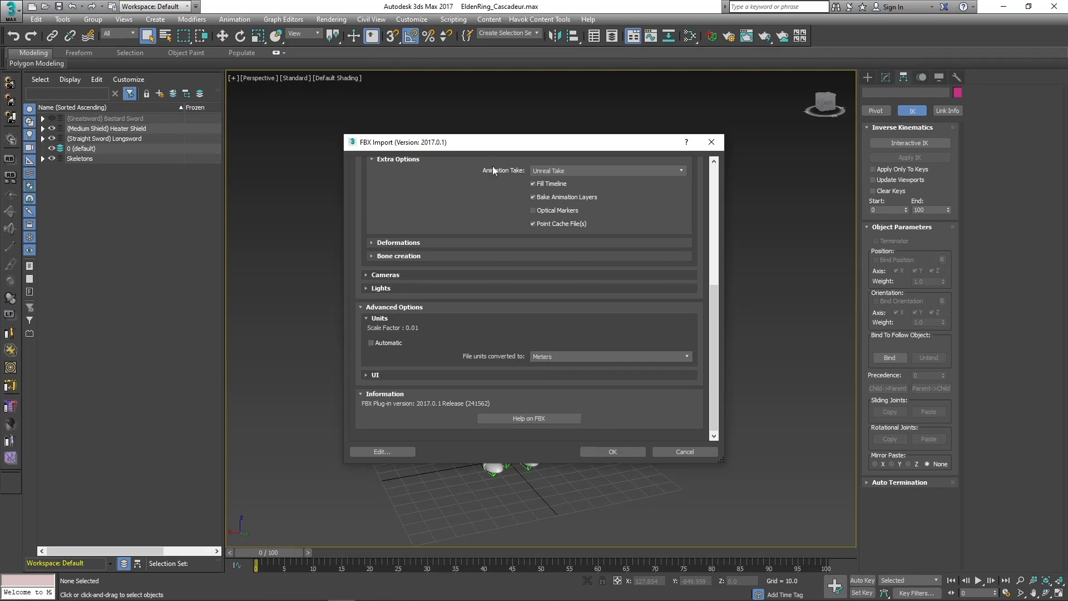
Turn automatic unit scaling back on for the FBX import.
{"action": "scroll", "coordinate": [472, 158], "scroll_direction": "up", "scroll_amount": 3}
{"action": "left_click_drag", "start_coordinate": [473, 142], "coordinate": [375, 128]}
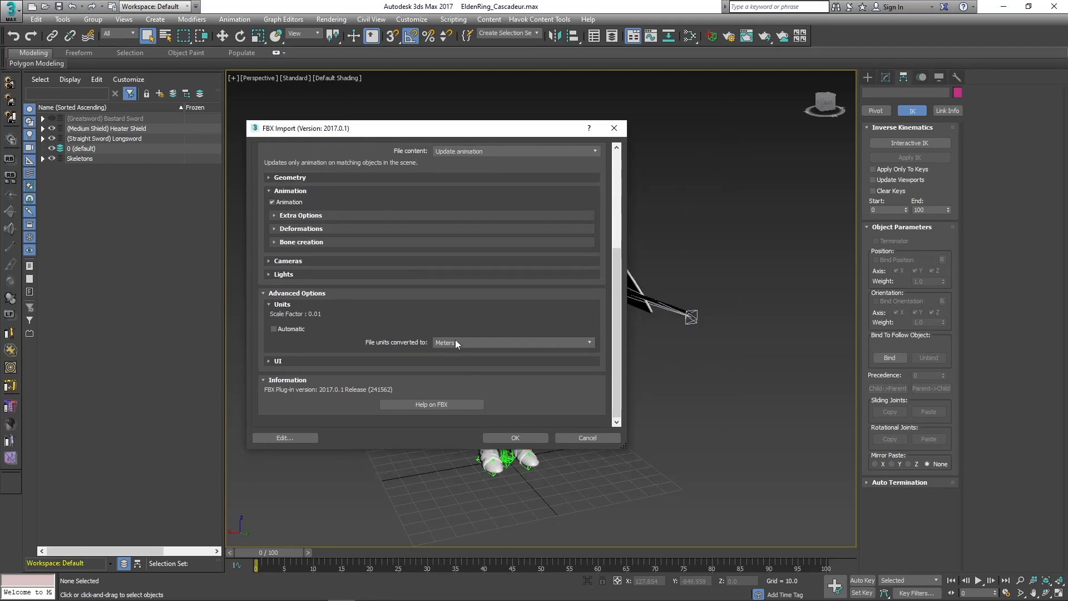
{"action": "left_click", "coordinate": [291, 329]}
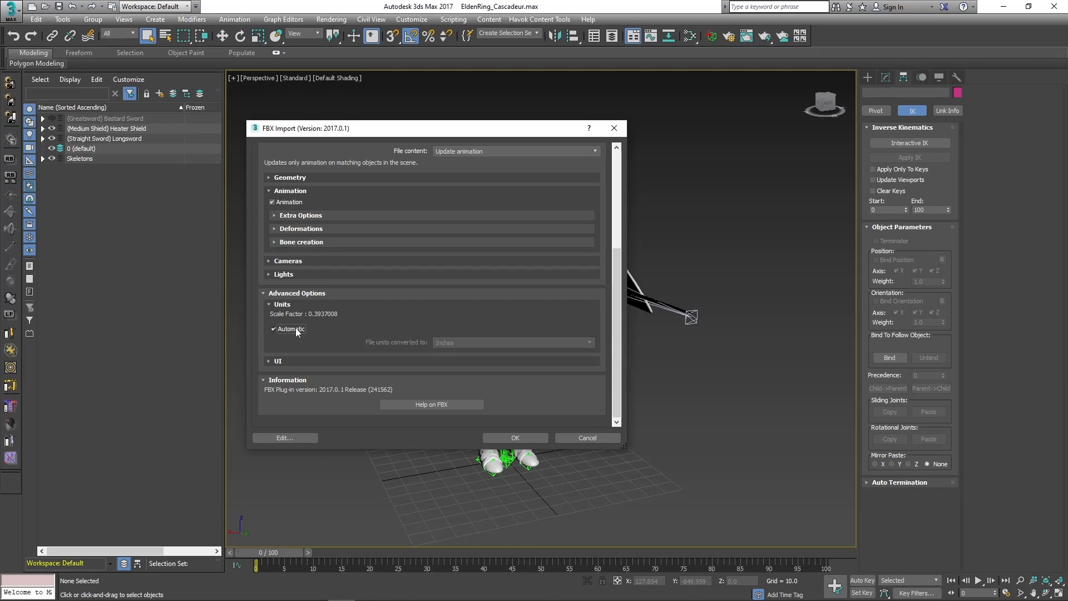
Turn off automatic unit scaling again, convert the file units to Meters, and run the FBX import.
{"action": "left_click", "coordinate": [296, 329]}
{"action": "left_click", "coordinate": [467, 343]}
{"action": "left_click", "coordinate": [473, 371]}
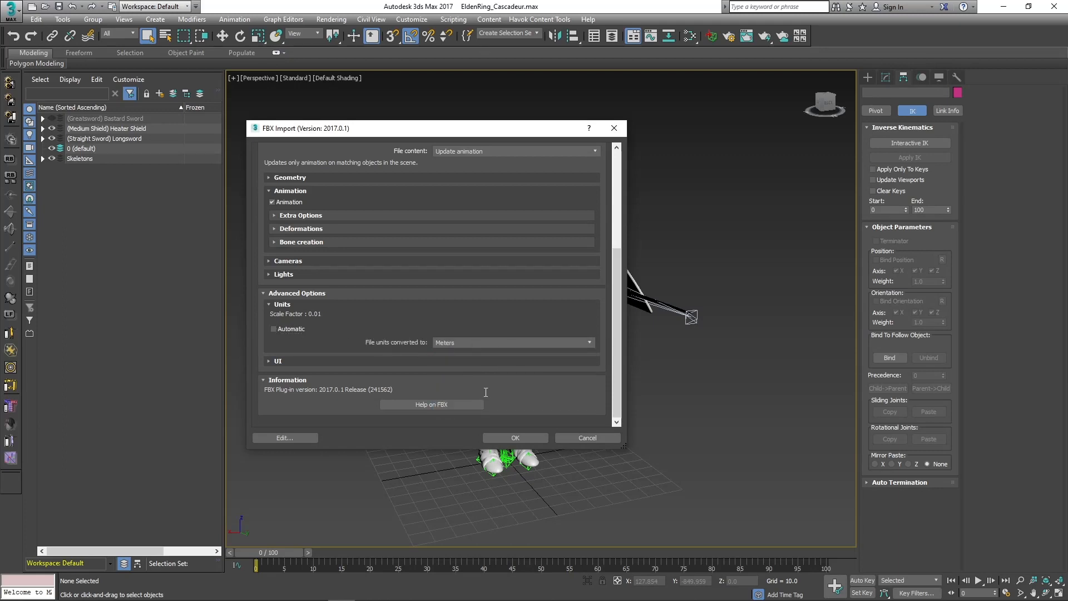
{"action": "left_click", "coordinate": [510, 438]}
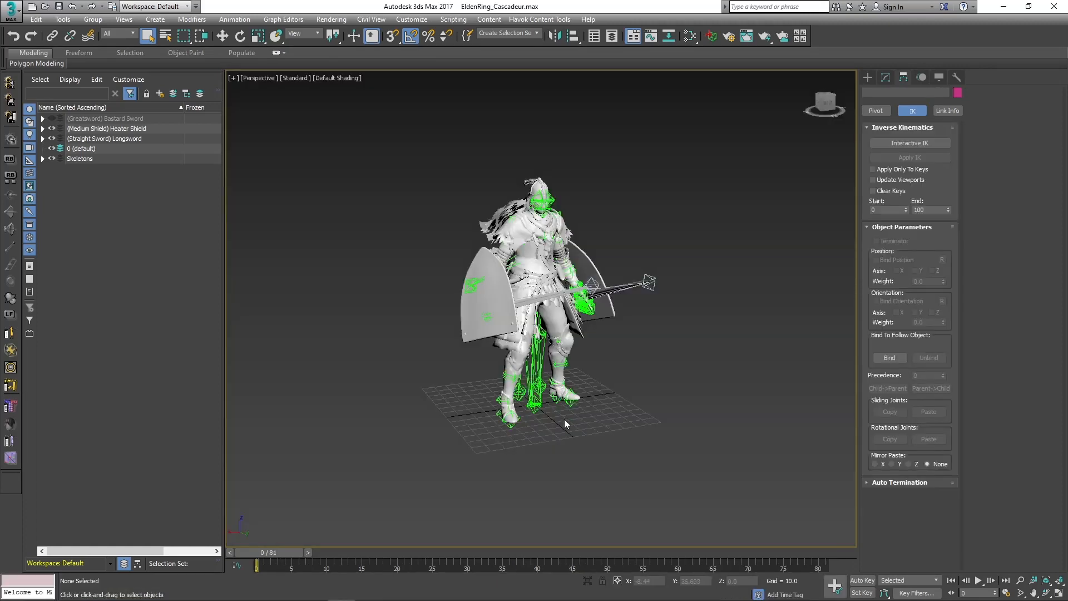
Scrub through the imported animation and inspect the character with its sword and shield.
{"action": "left_click_drag", "start_coordinate": [290, 549], "coordinate": [320, 556]}
{"action": "left_click_drag", "start_coordinate": [618, 530], "coordinate": [267, 518]}
{"action": "middle_click_drag", "start_coordinate": [668, 426], "coordinate": [629, 436]}
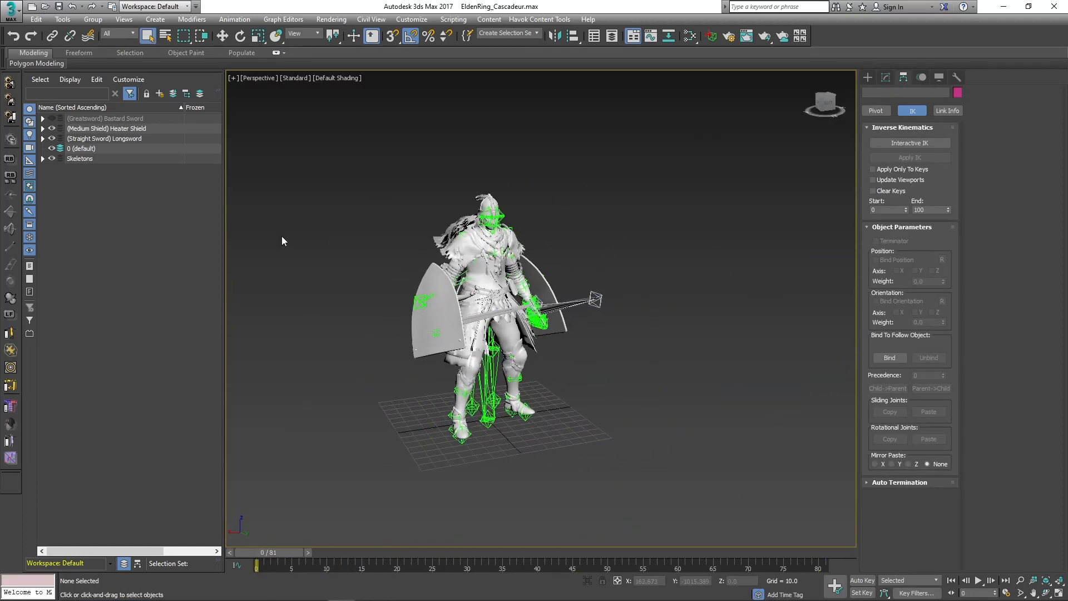
{"action": "middle_click_drag", "start_coordinate": [345, 242], "coordinate": [319, 221]}
Select all visible scene objects, including the Cascadeur Skeleton, and start exporting them as retargeted.FBX in the Tutorial folder.
{"action": "key", "text": "ctrl+a"}
{"action": "left_click", "coordinate": [299, 208]}
{"action": "left_click", "coordinate": [43, 159]}
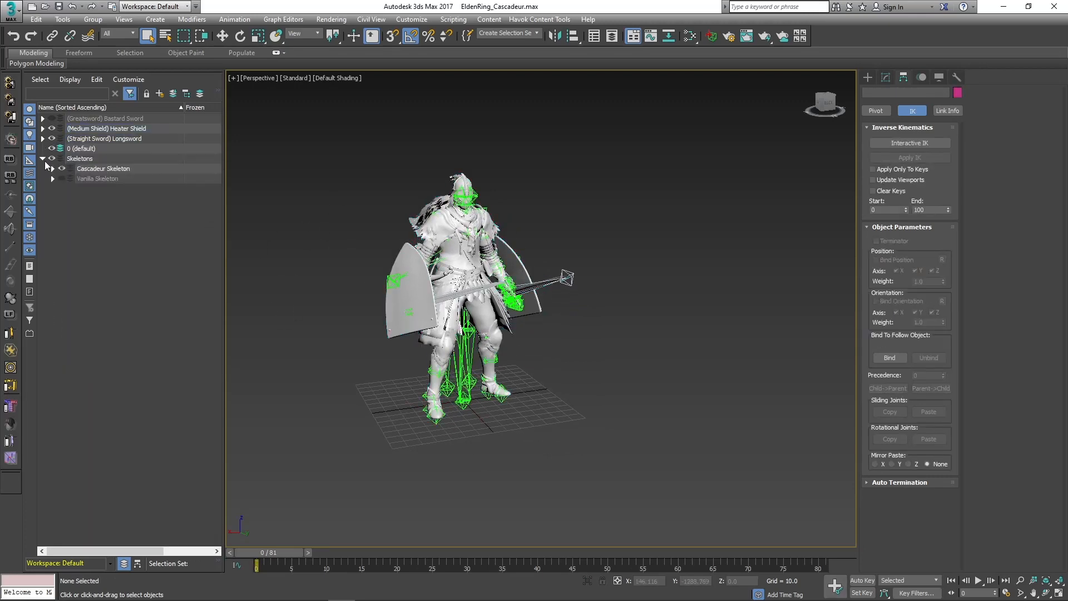
{"action": "key", "text": "ctrl+a"}
{"action": "left_click", "coordinate": [11, 11]}
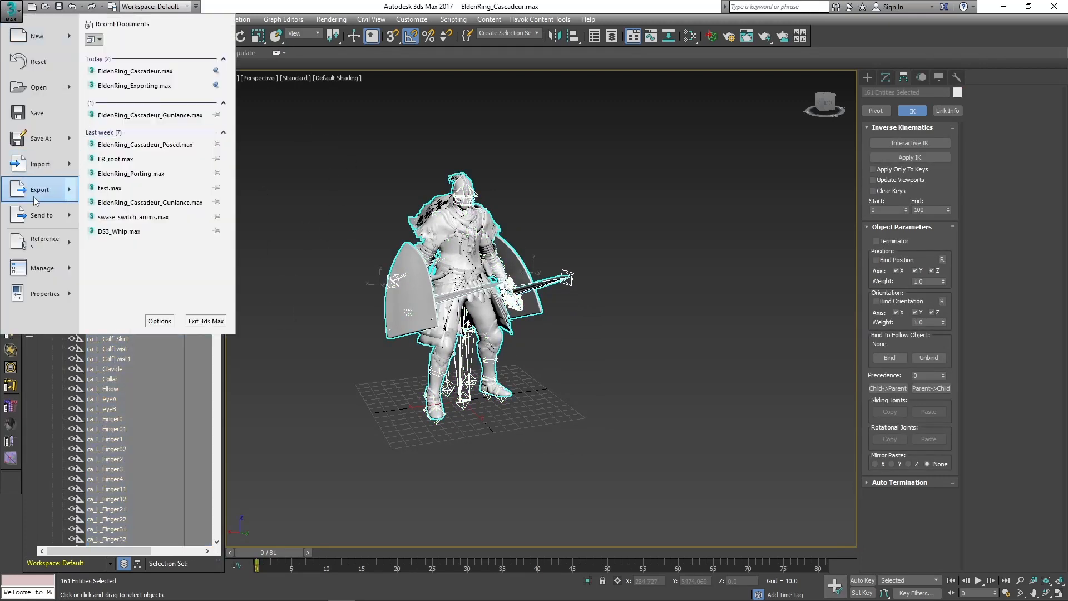
{"action": "mouse_move", "coordinate": [61, 190]}
{"action": "left_click", "coordinate": [109, 143]}
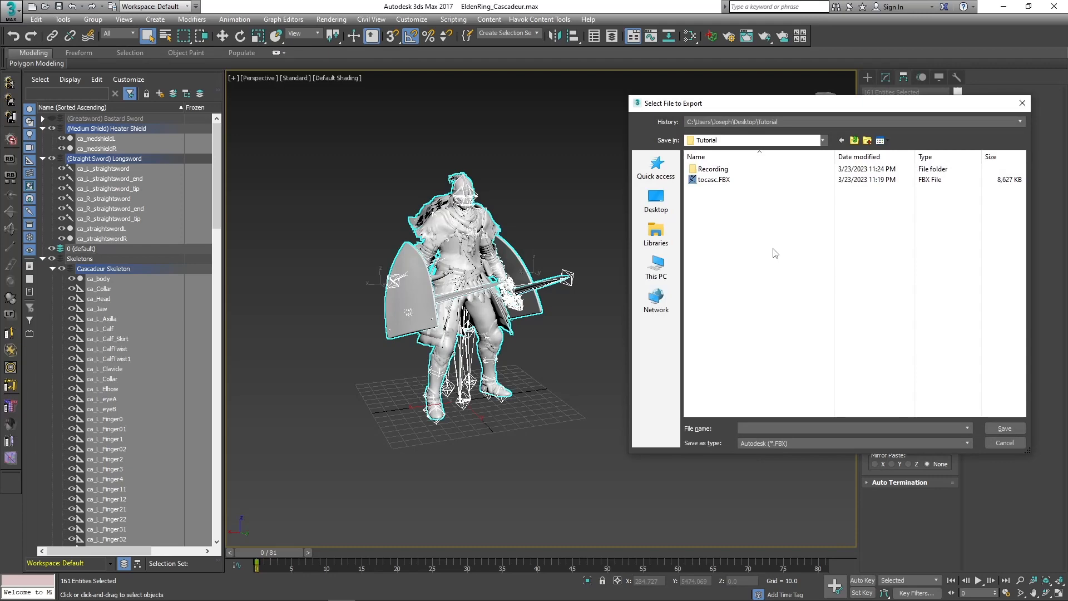
{"action": "left_click", "coordinate": [763, 425]}
{"action": "type", "text": "retocasc"}
{"action": "key", "text": "Return"}
Enable Tangents and Binormals and turn off TurboSmooth in the FBX export's geometry options.
{"action": "left_click", "coordinate": [405, 197]}
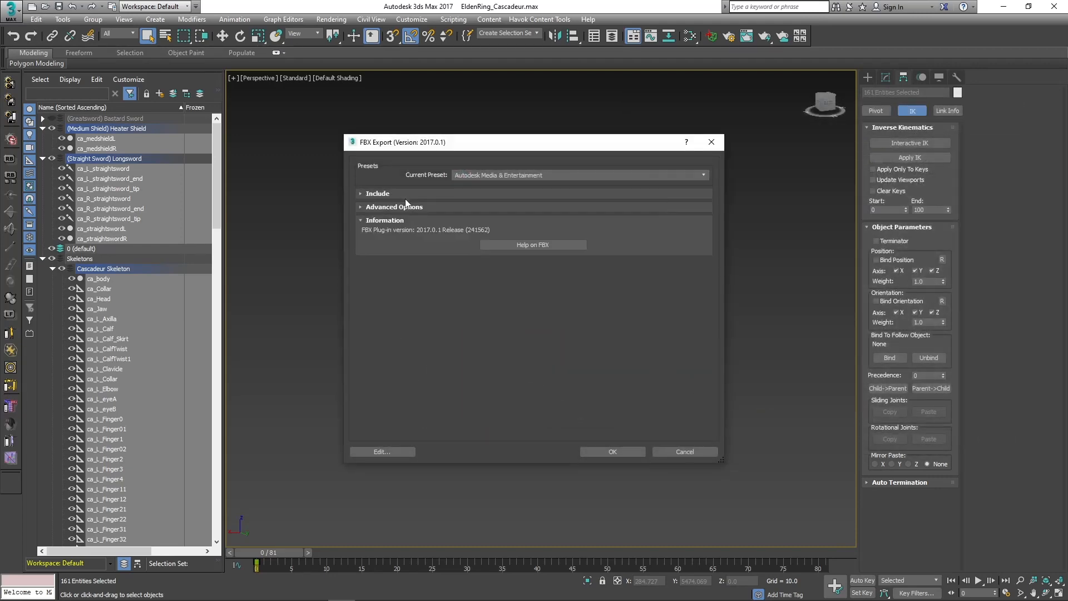
{"action": "left_click", "coordinate": [406, 197]}
{"action": "left_click", "coordinate": [402, 206]}
{"action": "left_click", "coordinate": [578, 240]}
{"action": "left_click", "coordinate": [564, 255]}
{"action": "left_click", "coordinate": [439, 341]}
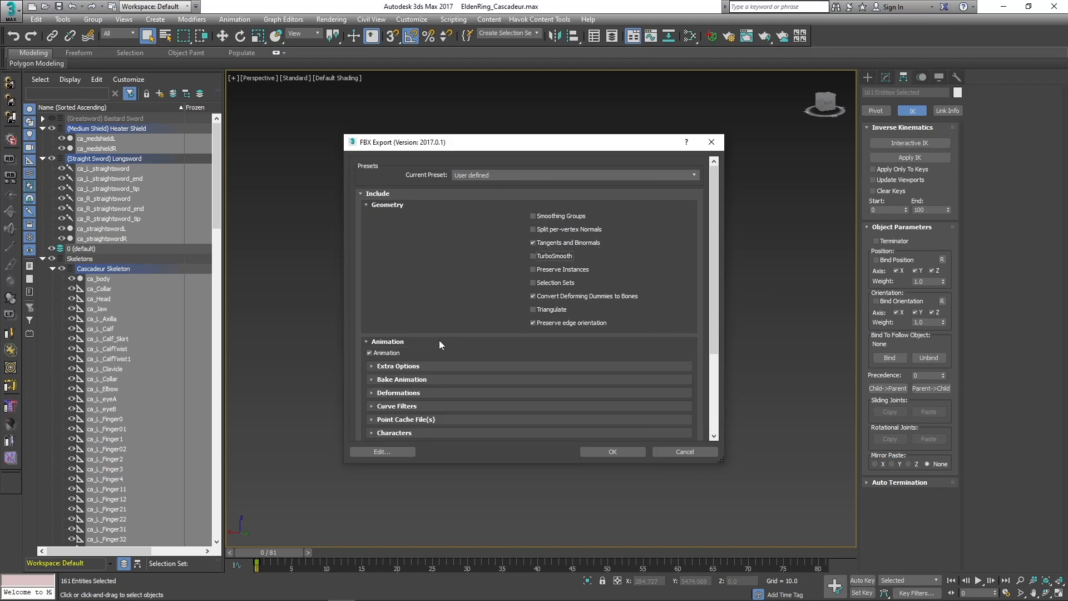
Run the FBX export with Bake Animation from 0 to 81 and automatic unit scaling enabled.
{"action": "left_click", "coordinate": [399, 378]}
{"action": "scroll", "coordinate": [499, 406], "scroll_direction": "down", "scroll_amount": 5}
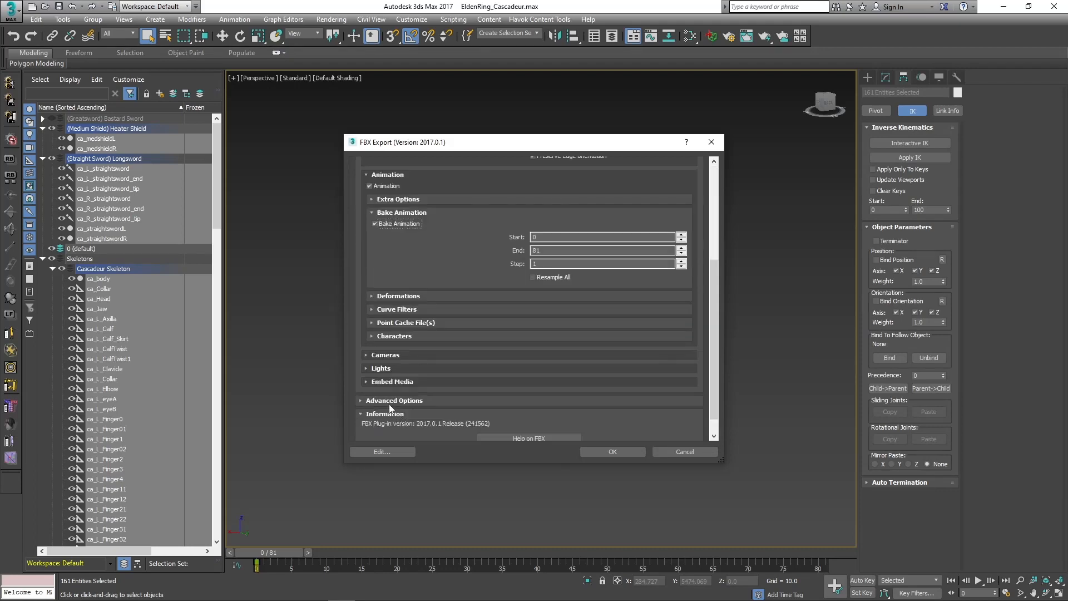
{"action": "left_click", "coordinate": [383, 400]}
{"action": "left_click", "coordinate": [389, 415]}
{"action": "scroll", "coordinate": [390, 390], "scroll_direction": "down", "scroll_amount": 3}
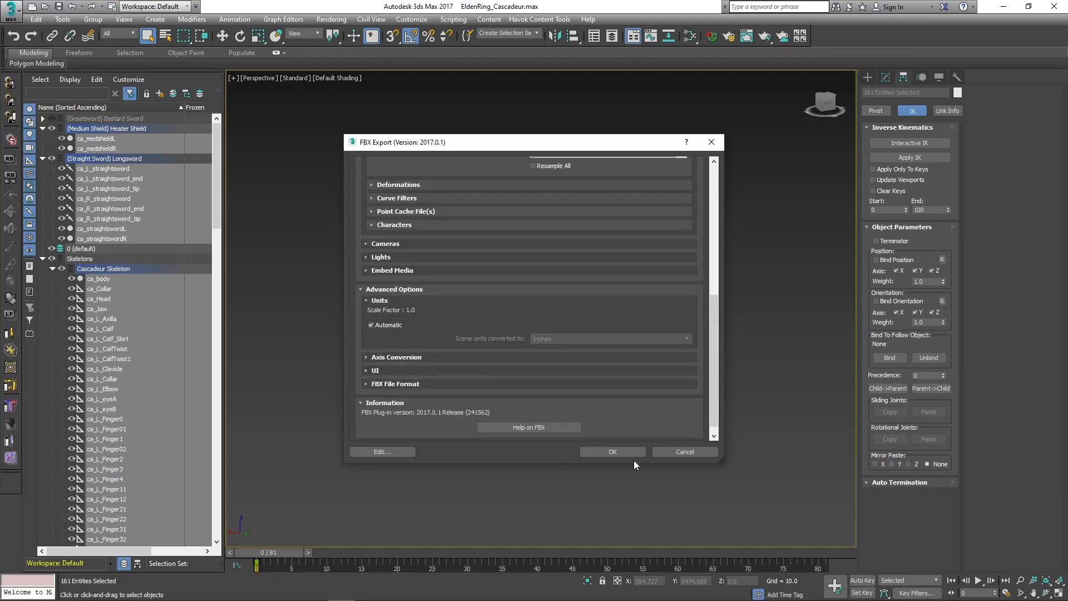
{"action": "scroll", "coordinate": [561, 384], "scroll_direction": "up", "scroll_amount": 5}
{"action": "left_click", "coordinate": [609, 453]}
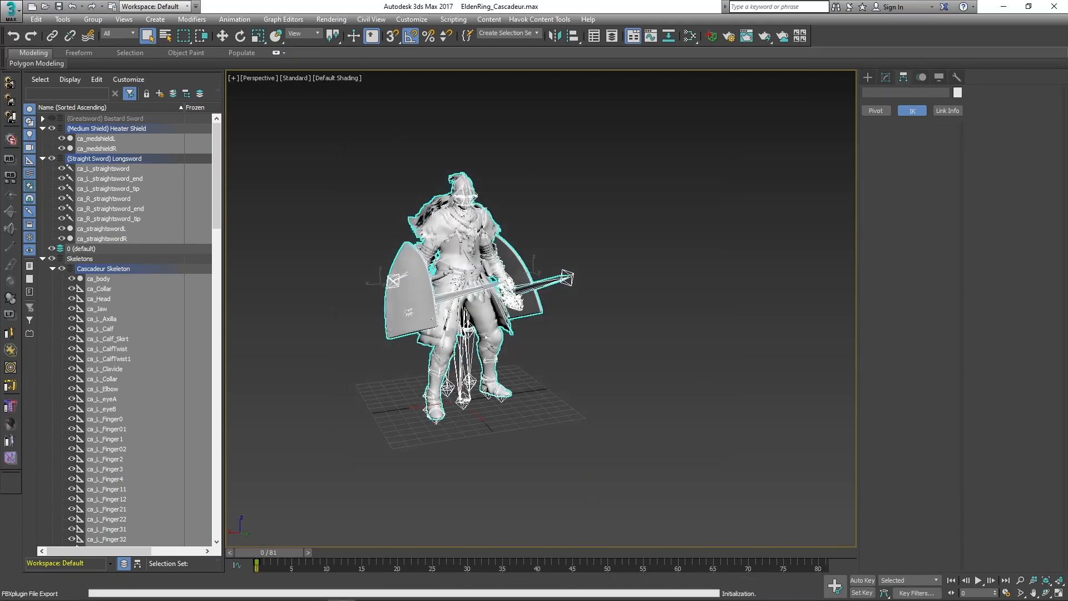
Switch to Cascadeur and import retargeted.FBX from the Tutorial folder without entering rig mode.
{"action": "left_click", "coordinate": [612, 590]}
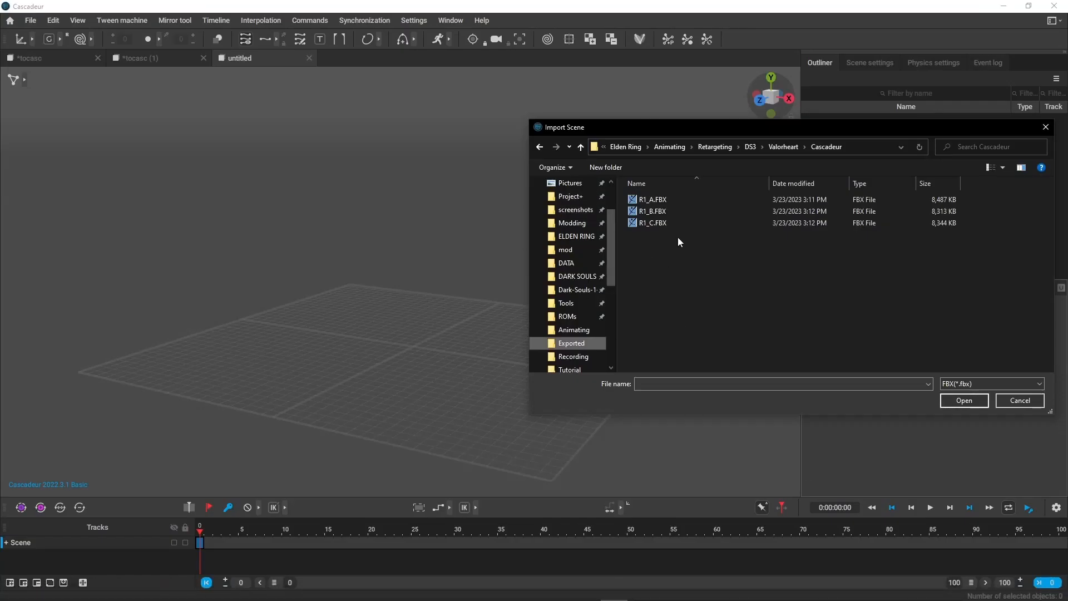
{"action": "scroll", "coordinate": [606, 317], "scroll_direction": "down", "scroll_amount": 1}
{"action": "left_click", "coordinate": [570, 330]}
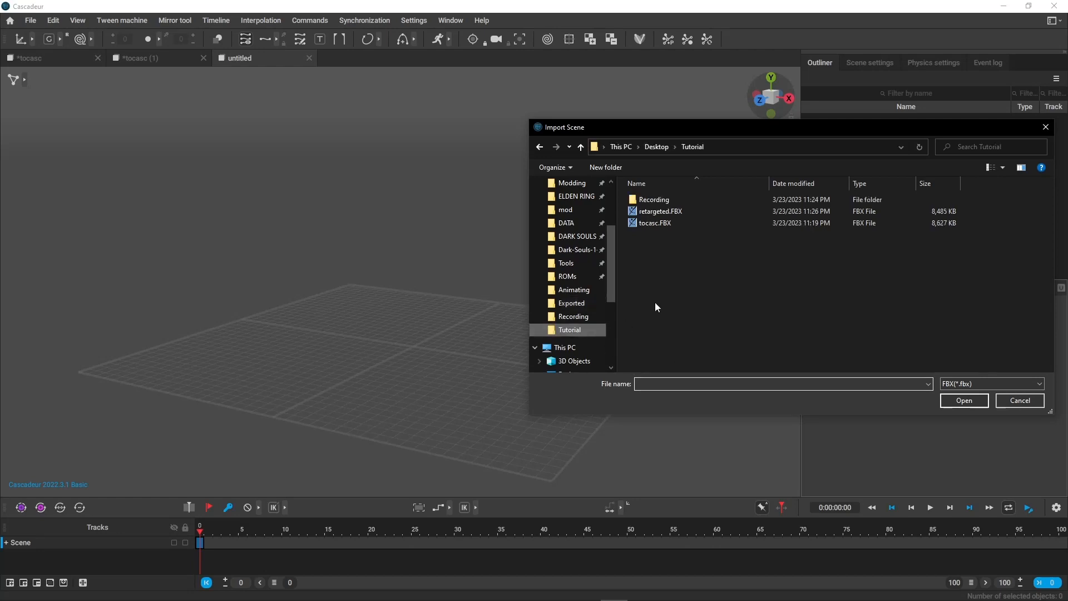
{"action": "double_click", "coordinate": [686, 212]}
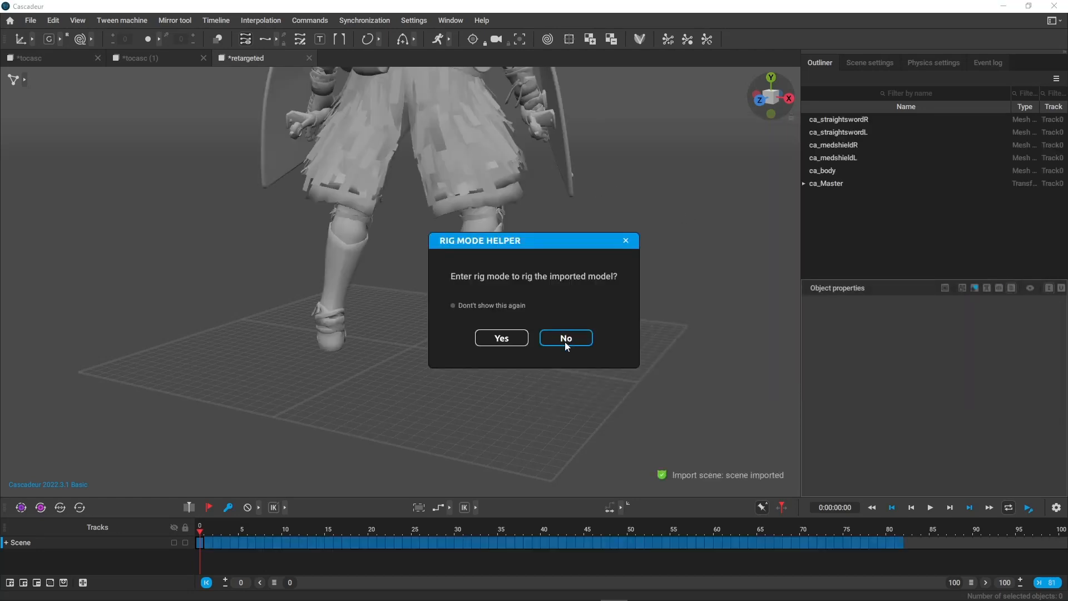
{"action": "left_click", "coordinate": [567, 338]}
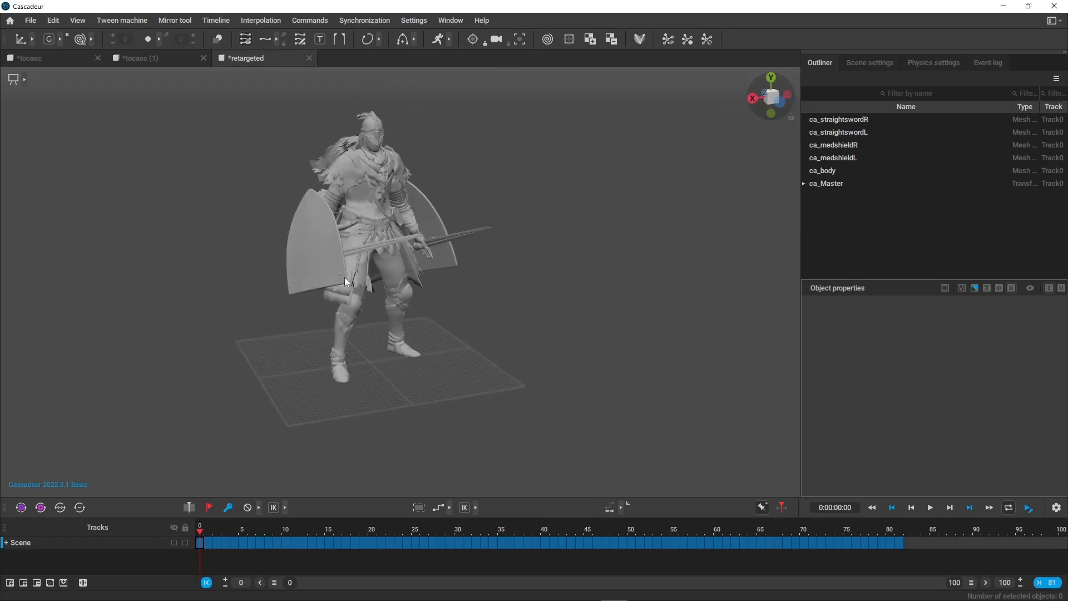
Show the joints of the imported character and examine its body, swords and shields with and without the joint display.
{"action": "left_click", "coordinate": [24, 79]}
{"action": "left_click", "coordinate": [92, 80]}
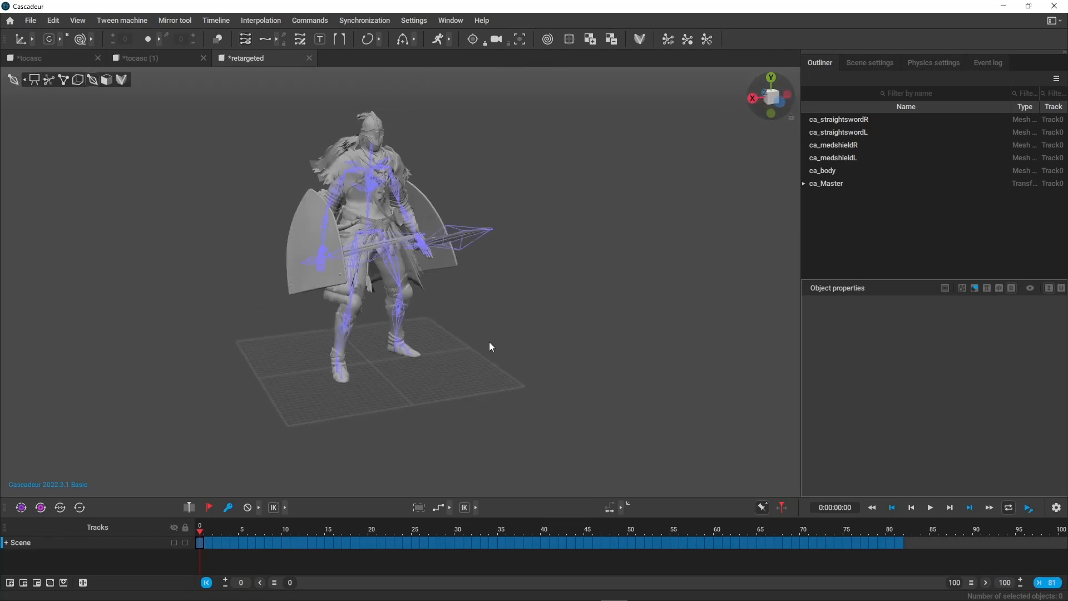
{"action": "left_click_drag", "start_coordinate": [489, 341], "coordinate": [541, 356], "text": "alt"}
{"action": "right_click_drag", "start_coordinate": [541, 356], "coordinate": [596, 514], "text": "alt"}
{"action": "middle_click_drag", "start_coordinate": [541, 244], "coordinate": [531, 276], "text": "alt"}
{"action": "right_click_drag", "start_coordinate": [531, 276], "coordinate": [582, 318], "text": "alt"}
{"action": "left_click_drag", "start_coordinate": [583, 319], "coordinate": [549, 350], "text": "alt"}
{"action": "right_click_drag", "start_coordinate": [549, 350], "coordinate": [409, 273], "text": "alt"}
{"action": "key", "text": "1"}
{"action": "left_click_drag", "start_coordinate": [408, 273], "coordinate": [336, 285], "text": "alt"}
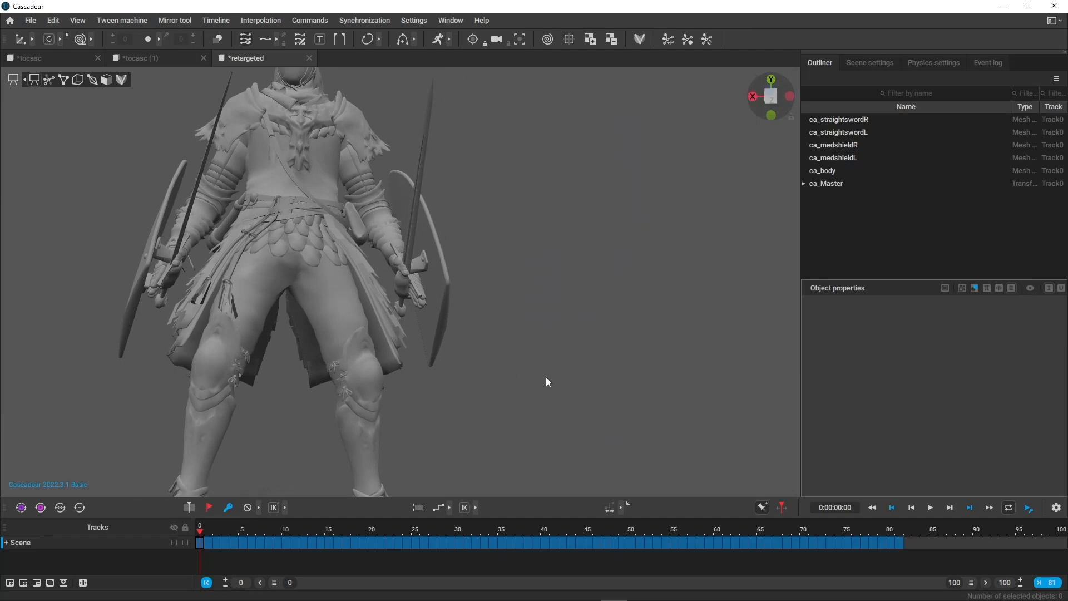
{"action": "left_click_drag", "start_coordinate": [546, 376], "coordinate": [512, 321], "text": "alt"}
{"action": "right_click_drag", "start_coordinate": [512, 321], "coordinate": [584, 348], "text": "alt"}
{"action": "left_click_drag", "start_coordinate": [585, 348], "coordinate": [672, 378], "text": "alt"}
Compare the rigged character in the tocasc scene with the retargeted scene's character in joint mode.
{"action": "left_click", "coordinate": [31, 59]}
{"action": "left_click_drag", "start_coordinate": [546, 316], "coordinate": [476, 283], "text": "alt"}
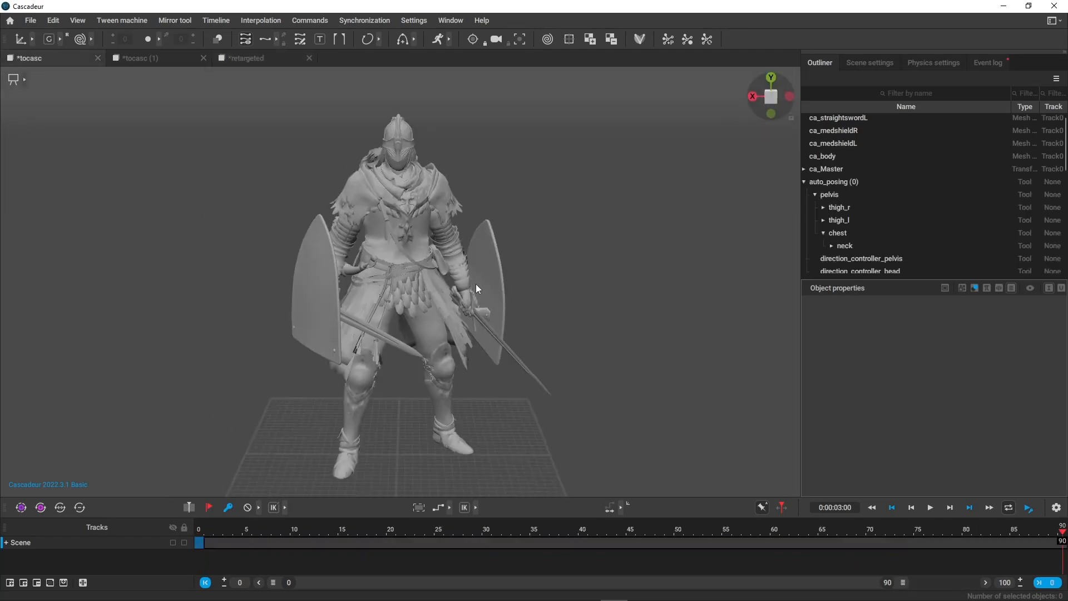
{"action": "right_click_drag", "start_coordinate": [476, 284], "coordinate": [521, 297], "text": "alt"}
{"action": "left_click_drag", "start_coordinate": [520, 297], "coordinate": [489, 289], "text": "alt"}
{"action": "right_click_drag", "start_coordinate": [489, 289], "coordinate": [464, 272], "text": "alt"}
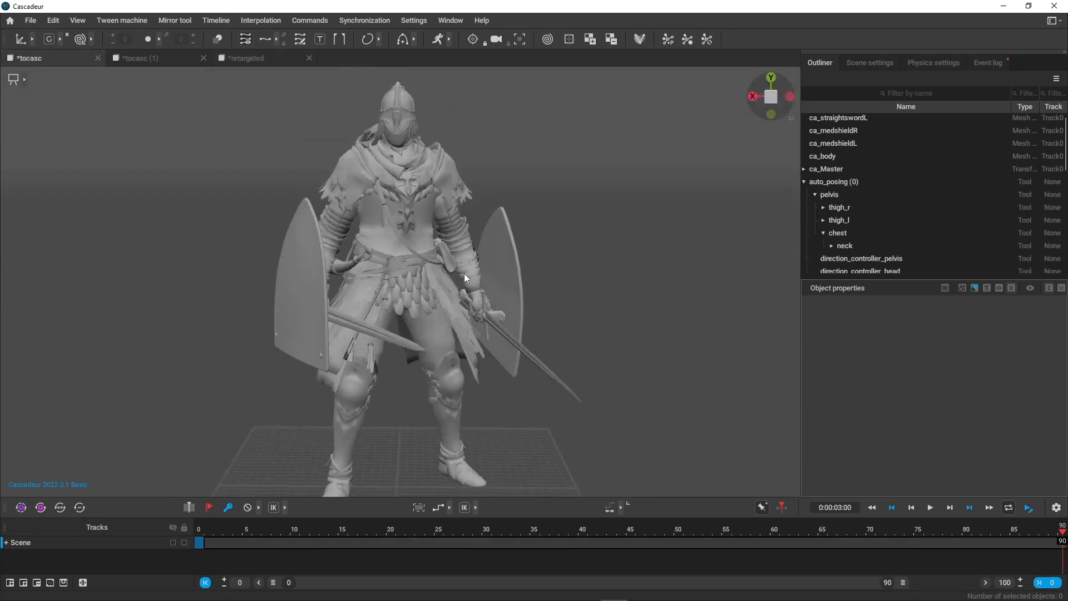
{"action": "left_click", "coordinate": [245, 55]}
{"action": "key", "text": "3"}
{"action": "right_click_drag", "start_coordinate": [550, 364], "coordinate": [494, 285], "text": "alt"}
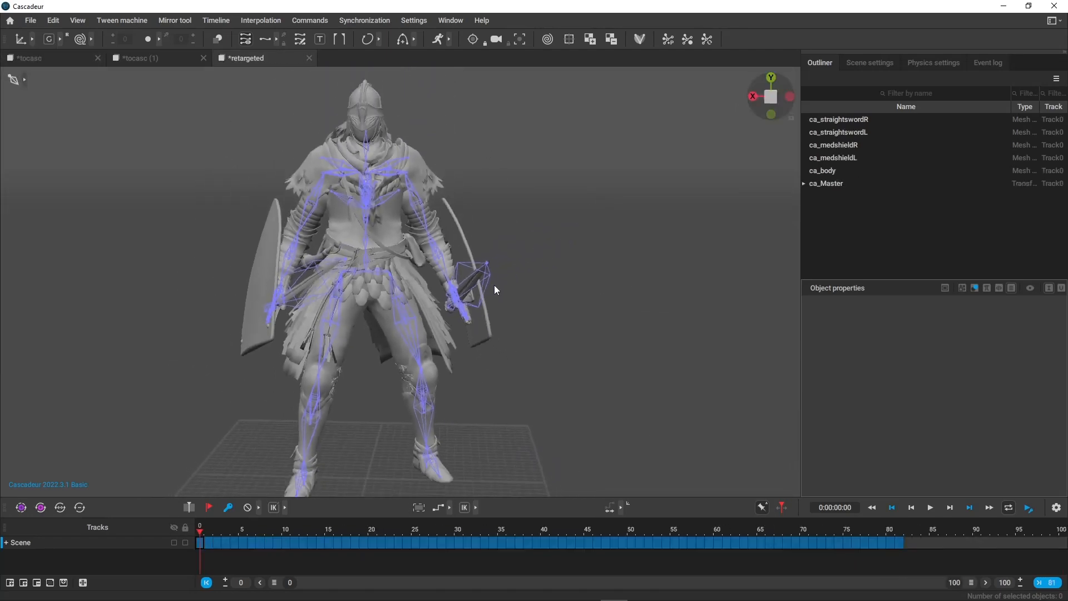
{"action": "left_click_drag", "start_coordinate": [495, 285], "coordinate": [537, 290], "text": "alt"}
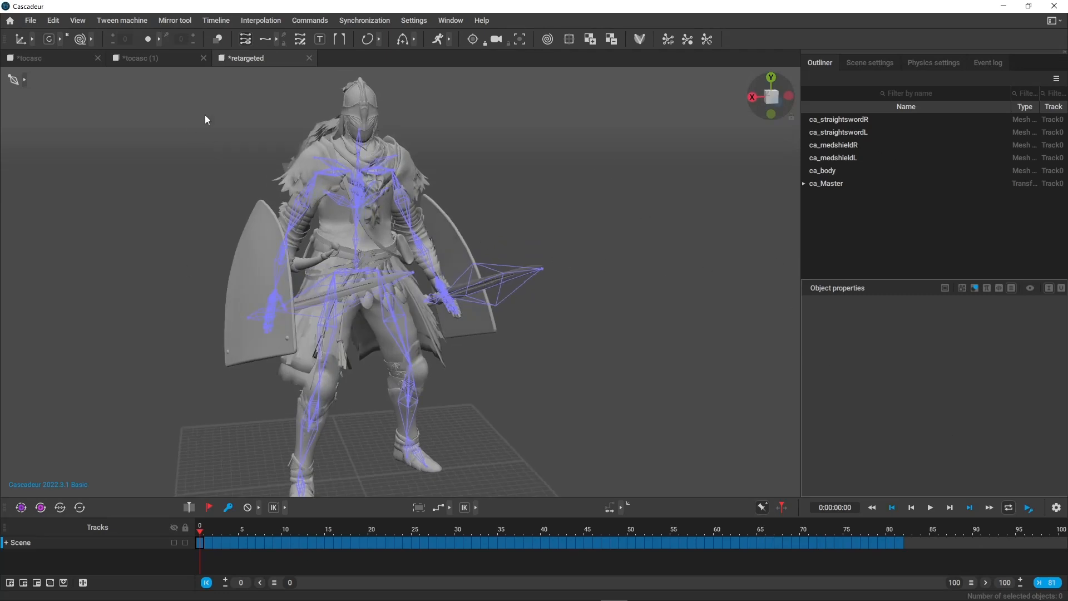
Check the first frames of the retargeted animation and look at the tocasc scene for comparison.
{"action": "left_click_drag", "start_coordinate": [201, 528], "coordinate": [217, 504]}
{"action": "scroll", "coordinate": [524, 237], "scroll_direction": "up", "scroll_amount": 3}
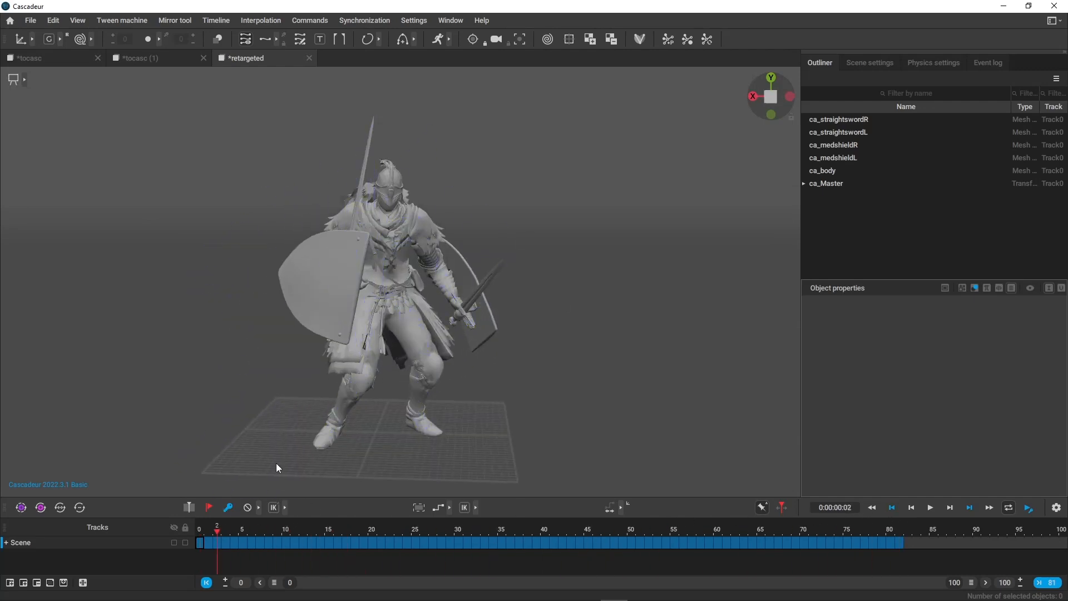
{"action": "left_click", "coordinate": [204, 540]}
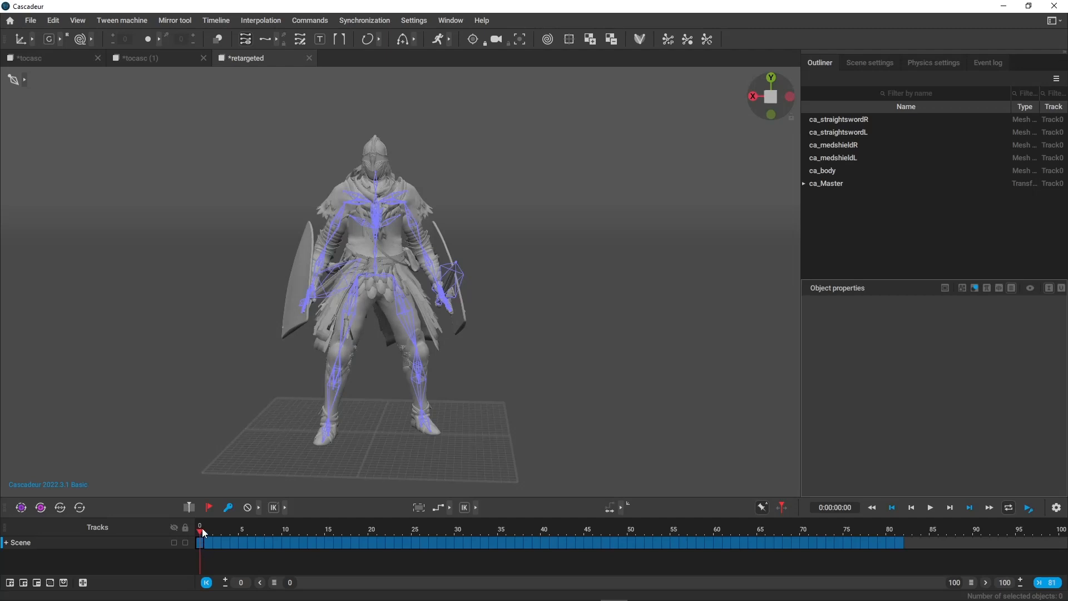
{"action": "left_click_drag", "start_coordinate": [203, 530], "coordinate": [201, 533]}
{"action": "left_click", "coordinate": [34, 58]}
{"action": "left_click", "coordinate": [262, 60]}
Select frames 1 to 81 on the retargeted scene's timeline and the entire ca_Master branch.
{"action": "left_click_drag", "start_coordinate": [208, 542], "coordinate": [901, 535]}
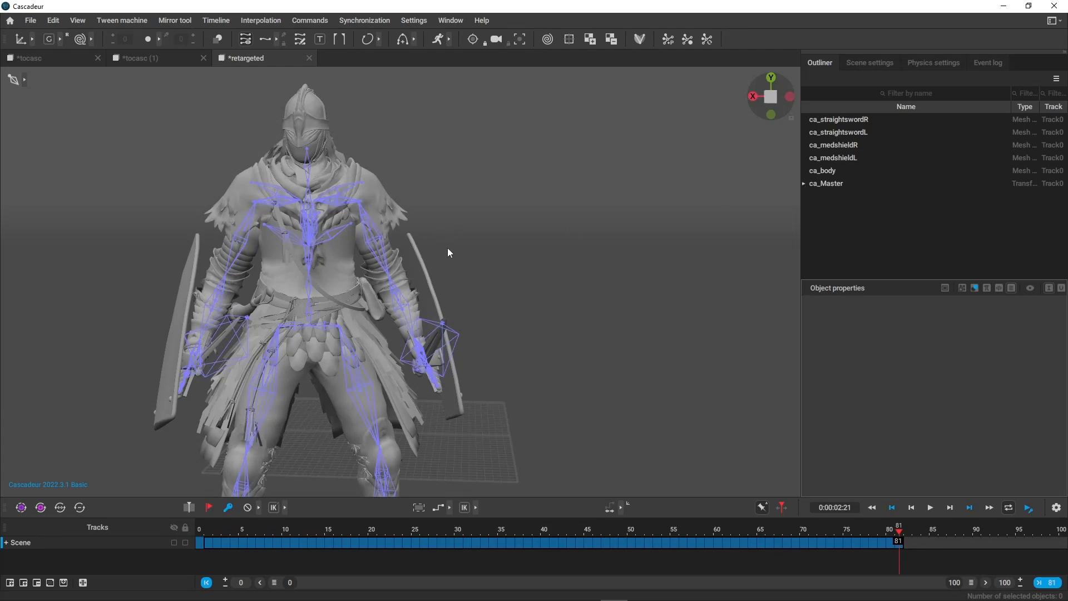
{"action": "key", "text": "ctrl+a"}
{"action": "scroll", "coordinate": [968, 210], "scroll_direction": "up", "scroll_amount": 3}
{"action": "scroll", "coordinate": [793, 204], "scroll_direction": "up", "scroll_amount": 5}
{"action": "scroll", "coordinate": [860, 210], "scroll_direction": "up", "scroll_amount": 5}
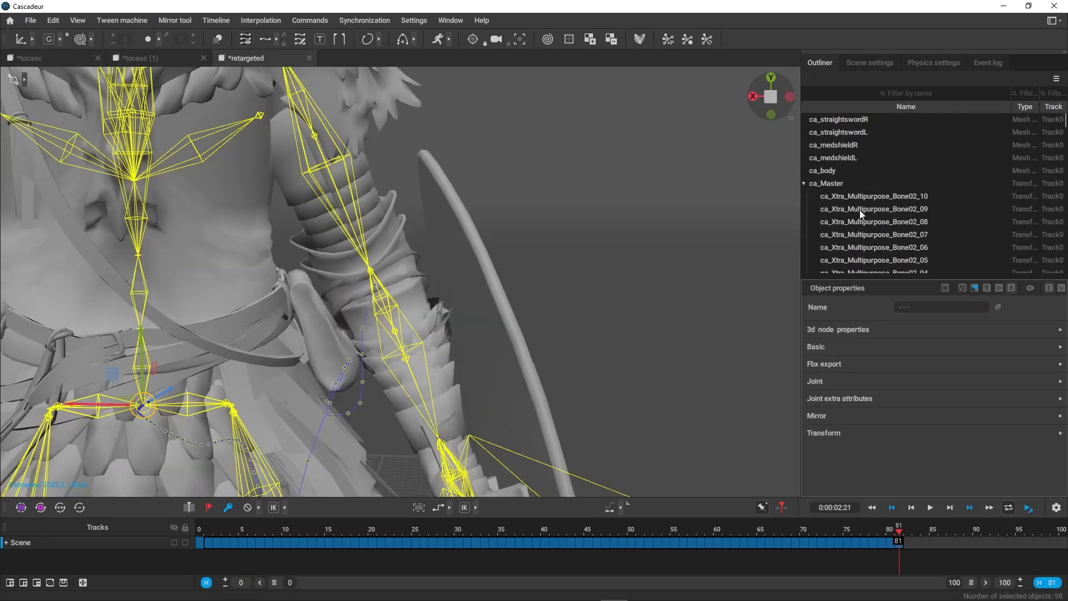
{"action": "right_click", "coordinate": [833, 184]}
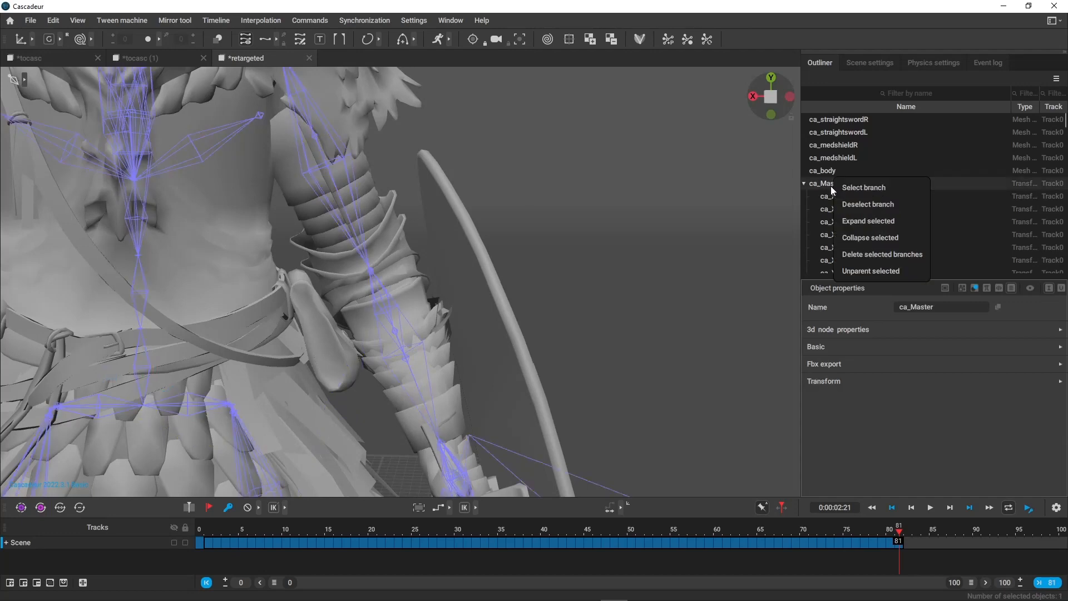
{"action": "left_click", "coordinate": [863, 188]}
Deselect all right-hand finger joints, from ca_R_Finger4 through ca_R_Finger02, within the ca_Master branch.
{"action": "scroll", "coordinate": [879, 184], "scroll_direction": "down", "scroll_amount": 10}
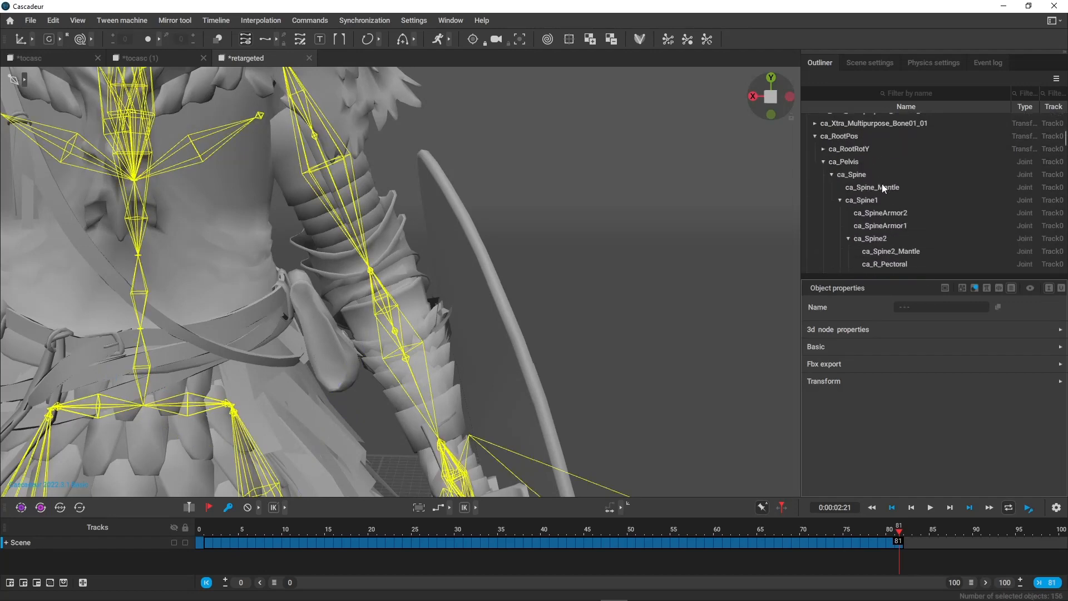
{"action": "scroll", "coordinate": [892, 191], "scroll_direction": "down", "scroll_amount": 2}
{"action": "key", "text": "f"}
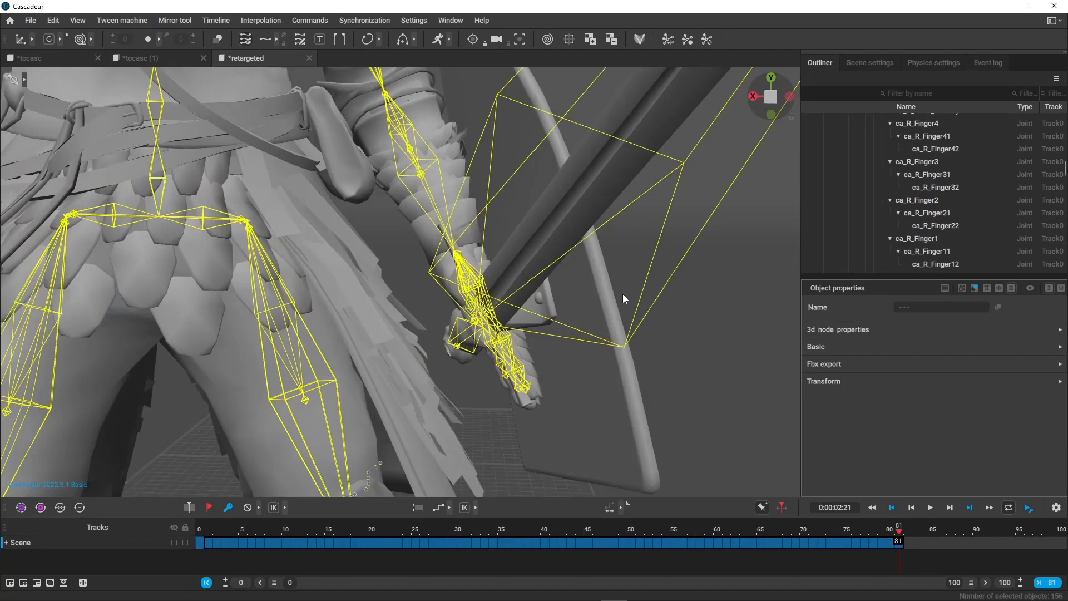
{"action": "scroll", "coordinate": [949, 168], "scroll_direction": "up", "scroll_amount": 2}
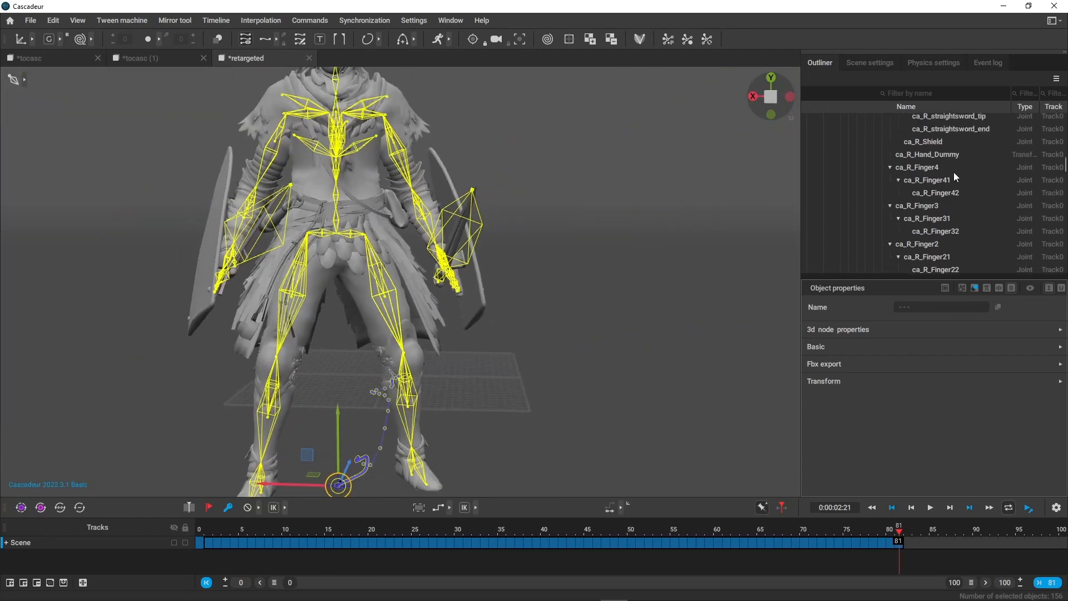
{"action": "left_click", "coordinate": [935, 148], "text": "ctrl"}
{"action": "left_click", "coordinate": [938, 159], "text": "ctrl"}
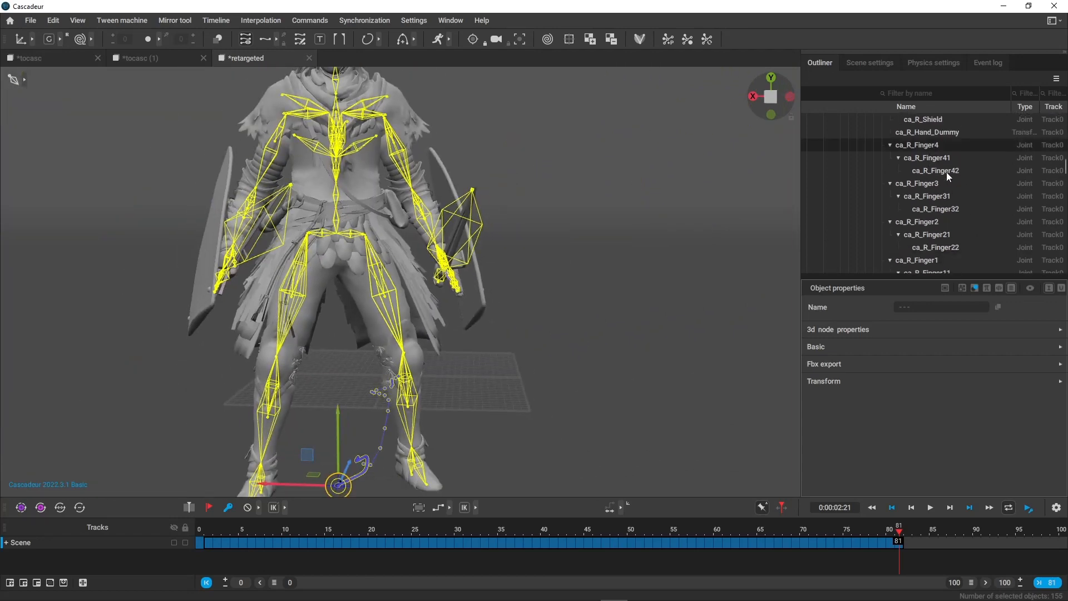
{"action": "left_click", "coordinate": [946, 172], "text": "ctrl"}
{"action": "left_click", "coordinate": [941, 184], "text": "ctrl"}
{"action": "left_click", "coordinate": [938, 194], "text": "ctrl"}
{"action": "left_click", "coordinate": [936, 209], "text": "ctrl"}
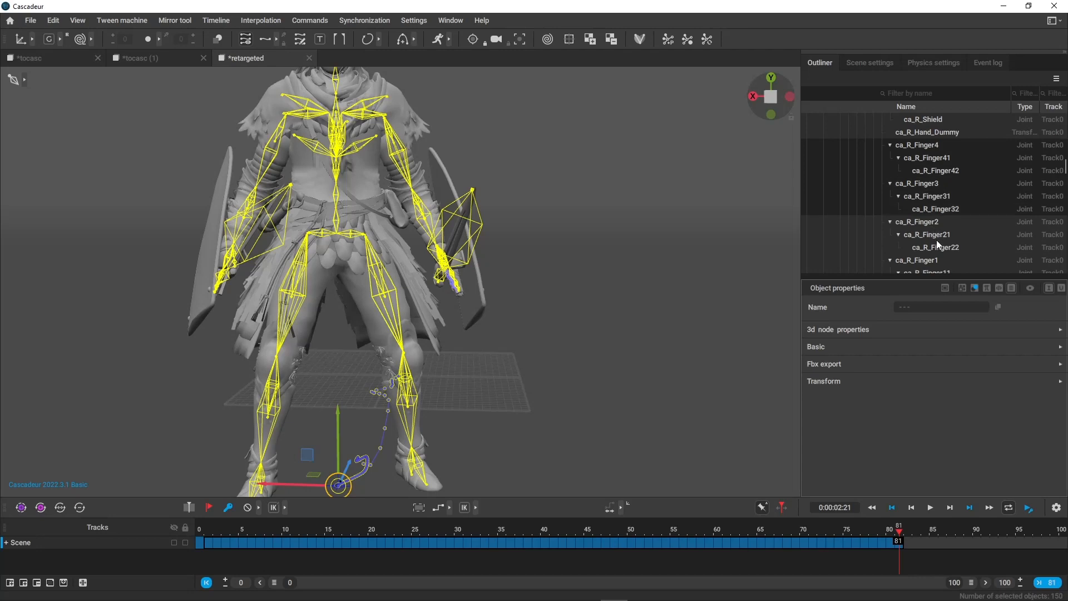
{"action": "left_click", "coordinate": [934, 222], "text": "ctrl"}
{"action": "left_click", "coordinate": [936, 236], "text": "ctrl"}
{"action": "left_click", "coordinate": [926, 249], "text": "ctrl"}
{"action": "scroll", "coordinate": [926, 252], "scroll_direction": "down", "scroll_amount": 2}
{"action": "left_click", "coordinate": [923, 195], "text": "ctrl"}
{"action": "left_click", "coordinate": [930, 205], "text": "ctrl"}
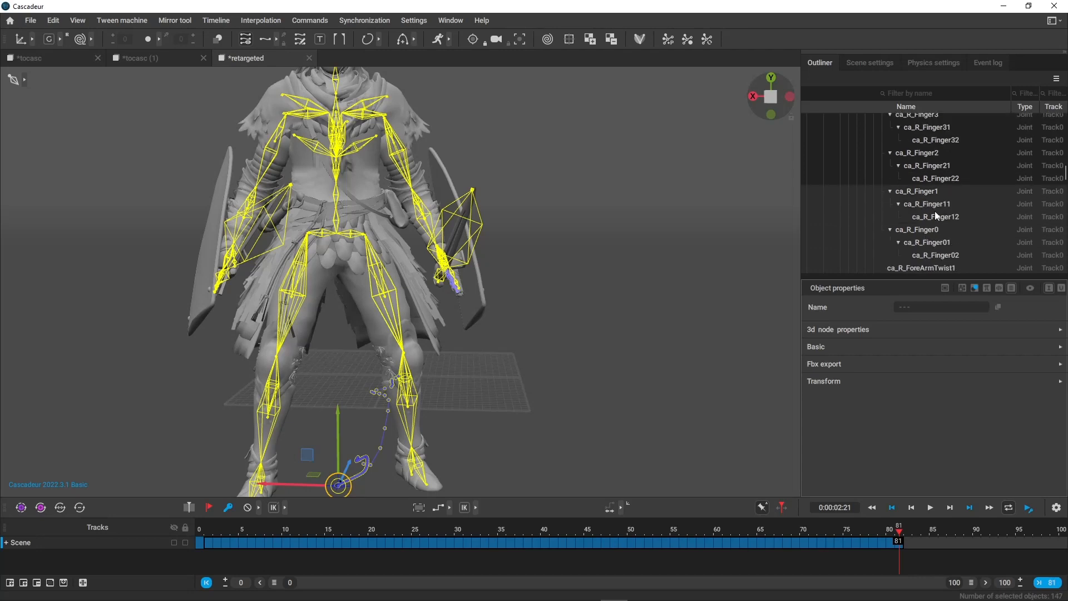
{"action": "left_click", "coordinate": [935, 218], "text": "ctrl"}
{"action": "left_click", "coordinate": [933, 232], "text": "ctrl"}
{"action": "left_click", "coordinate": [926, 243], "text": "ctrl"}
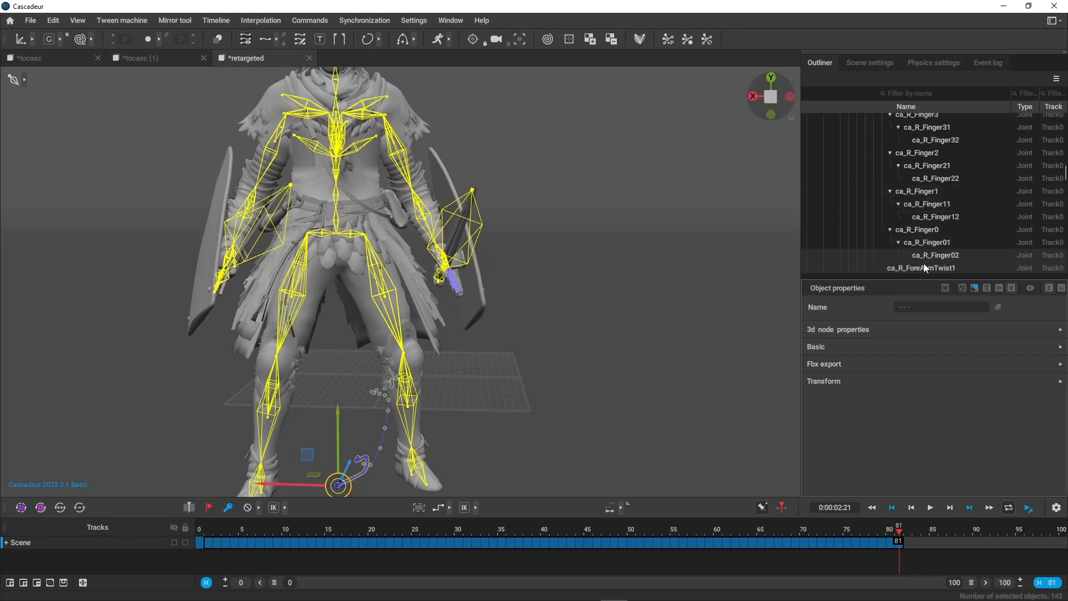
{"action": "left_click", "coordinate": [936, 255], "text": "ctrl"}
Deselect the left-hand finger joints from ca_L_Finger4 through ca_L_Finger22 within the selected ca_Master branch.
{"action": "scroll", "coordinate": [890, 251], "scroll_direction": "down", "scroll_amount": 5}
{"action": "scroll", "coordinate": [924, 222], "scroll_direction": "down", "scroll_amount": 4}
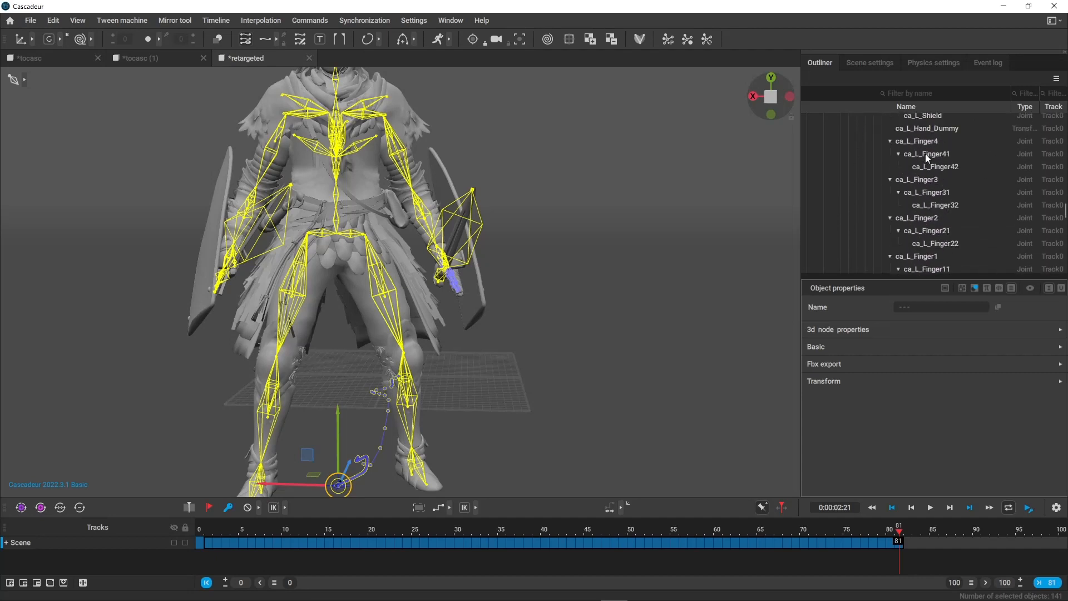
{"action": "left_click", "coordinate": [926, 154], "text": "ctrl"}
{"action": "left_click", "coordinate": [936, 167], "text": "ctrl"}
{"action": "left_click", "coordinate": [940, 179], "text": "ctrl"}
{"action": "left_click", "coordinate": [943, 192], "text": "ctrl"}
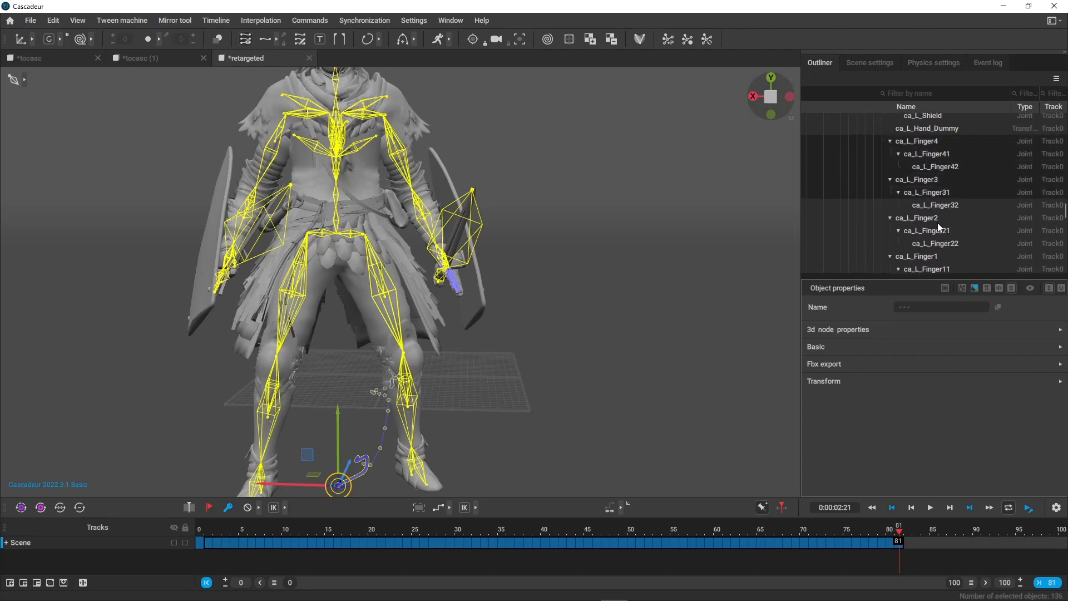
{"action": "left_click", "coordinate": [940, 205], "text": "ctrl"}
{"action": "left_click", "coordinate": [938, 218], "text": "ctrl"}
{"action": "left_click", "coordinate": [941, 231], "text": "ctrl"}
{"action": "left_click", "coordinate": [946, 243], "text": "ctrl"}
Deselect the remaining left-hand finger joints, from ca_L_Finger1 through ca_L_Finger02, and recheck the right-hand fingers in the hierarchy.
{"action": "scroll", "coordinate": [946, 254], "scroll_direction": "down", "scroll_amount": 3}
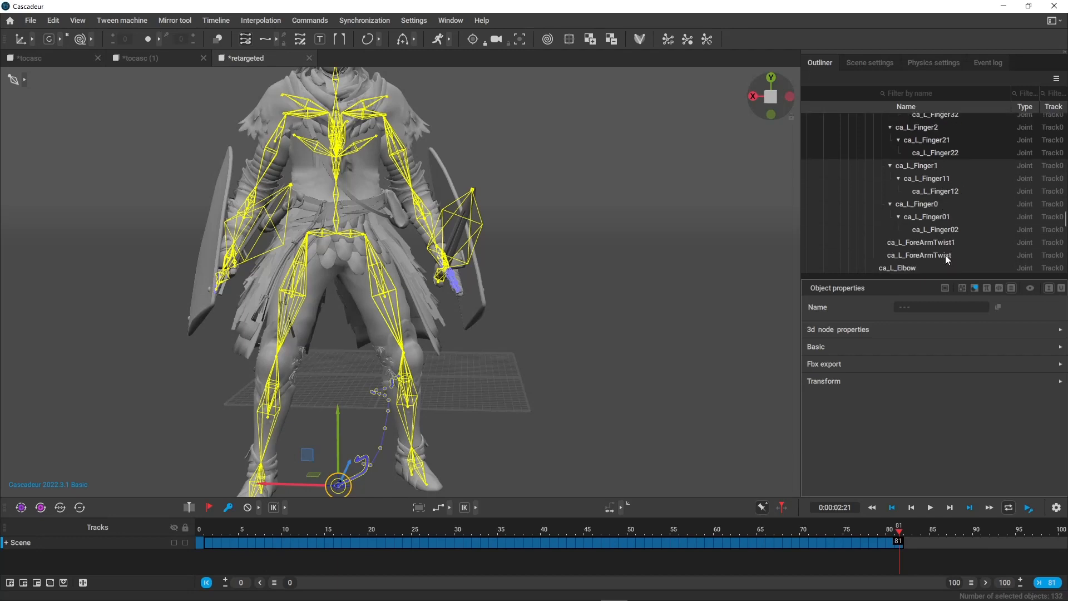
{"action": "left_click", "coordinate": [937, 166], "text": "ctrl"}
{"action": "left_click", "coordinate": [941, 178], "text": "ctrl"}
{"action": "left_click", "coordinate": [935, 192], "text": "ctrl"}
{"action": "left_click", "coordinate": [915, 204], "text": "ctrl"}
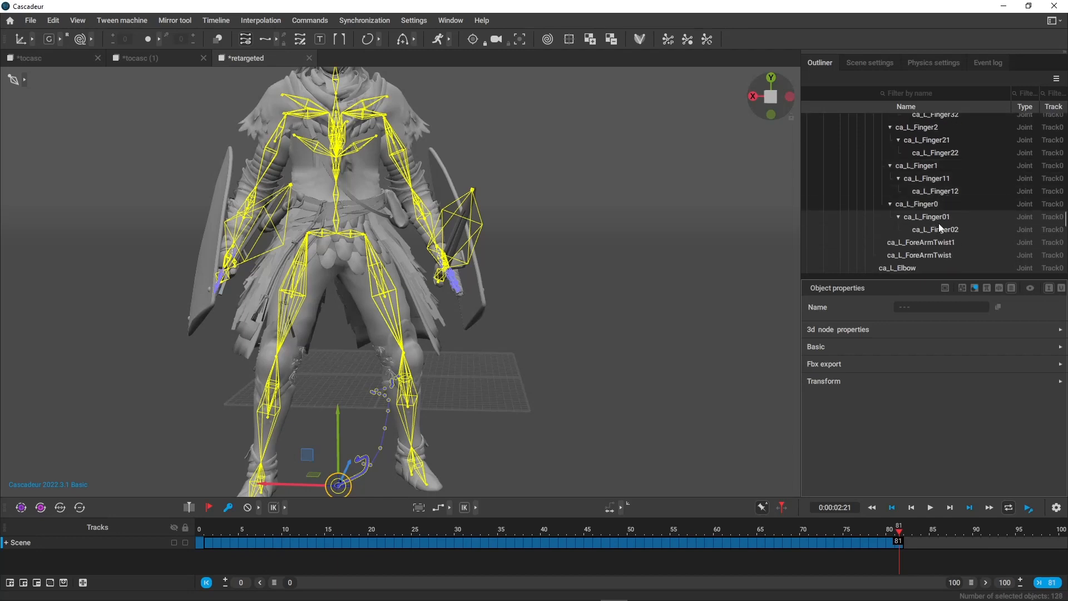
{"action": "left_click", "coordinate": [939, 218], "text": "ctrl"}
{"action": "left_click", "coordinate": [940, 230], "text": "ctrl"}
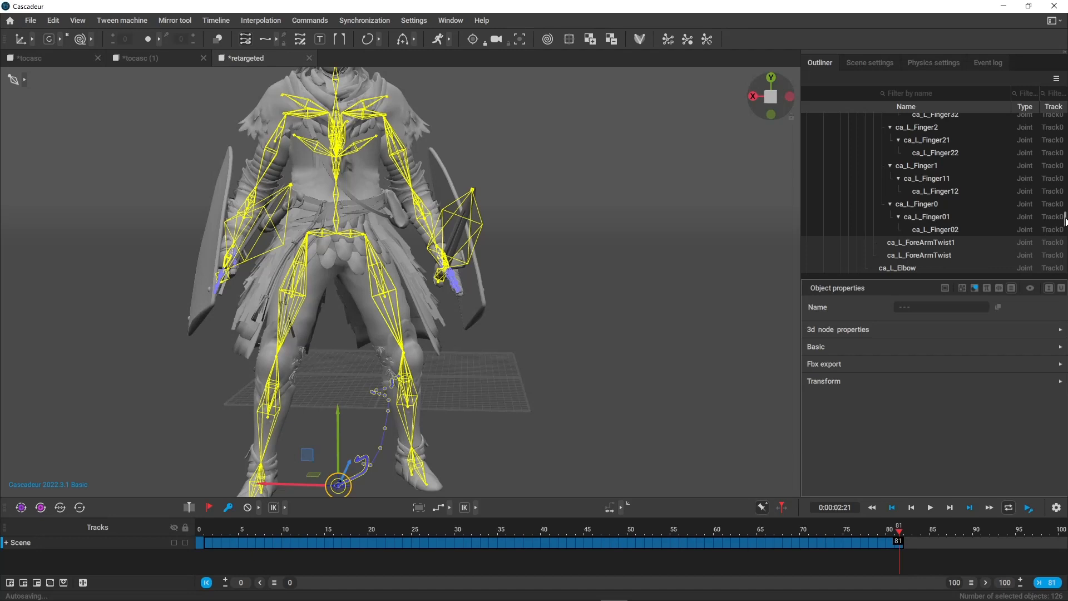
{"action": "left_click_drag", "start_coordinate": [1065, 219], "coordinate": [1067, 171]}
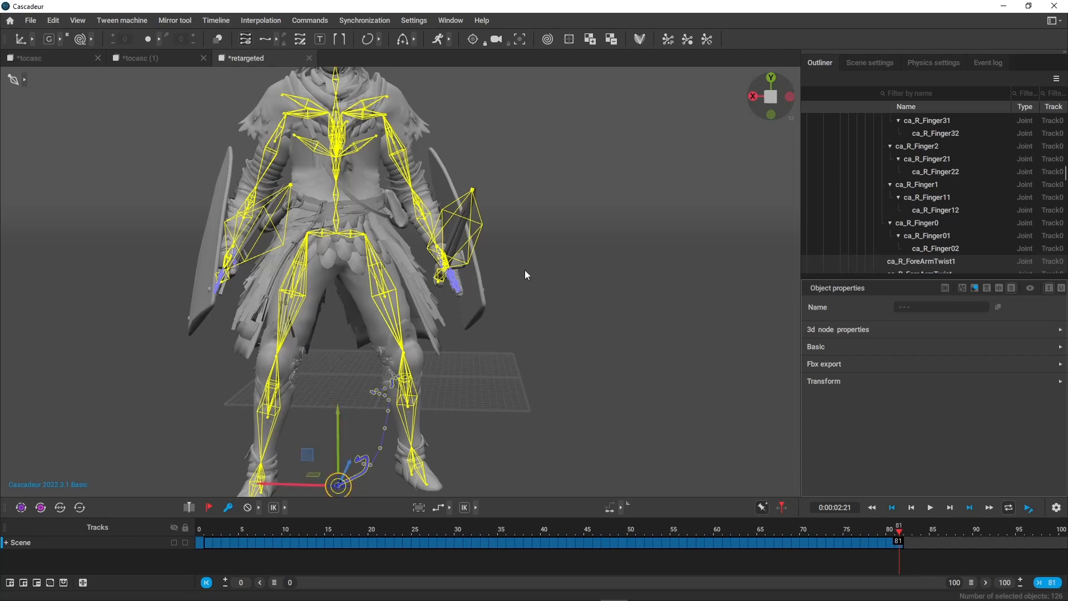
Paste the copied animation onto the whole ca_Master branch in the tocasc scene, starting at frame 1 in joint mode.
{"action": "left_click", "coordinate": [48, 55]}
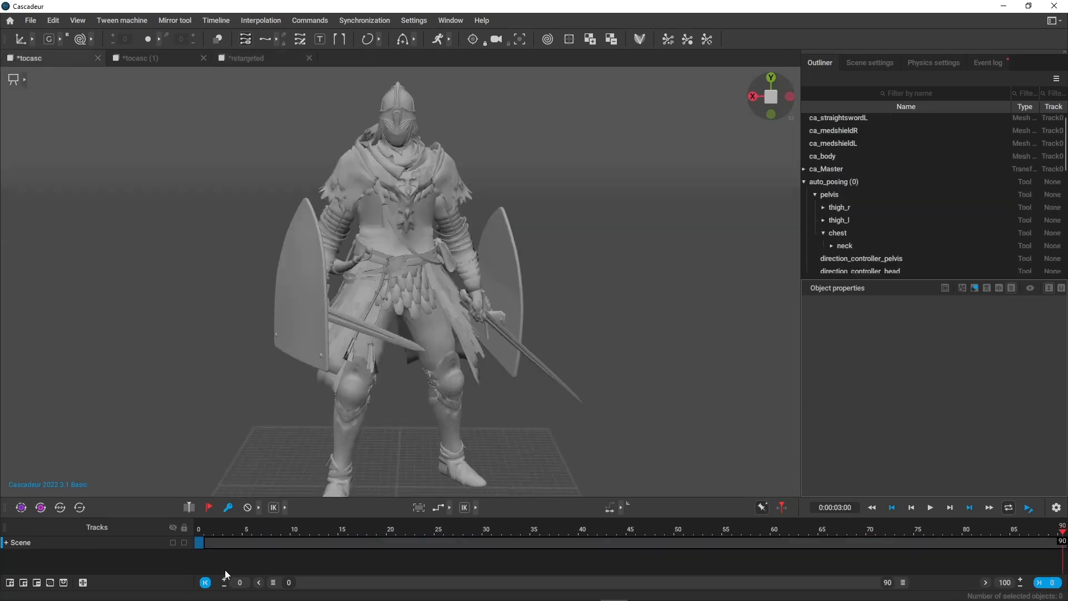
{"action": "left_click", "coordinate": [203, 532]}
{"action": "left_click", "coordinate": [26, 79]}
{"action": "left_click", "coordinate": [93, 80]}
{"action": "scroll", "coordinate": [846, 184], "scroll_direction": "up", "scroll_amount": 1}
{"action": "right_click", "coordinate": [846, 185]}
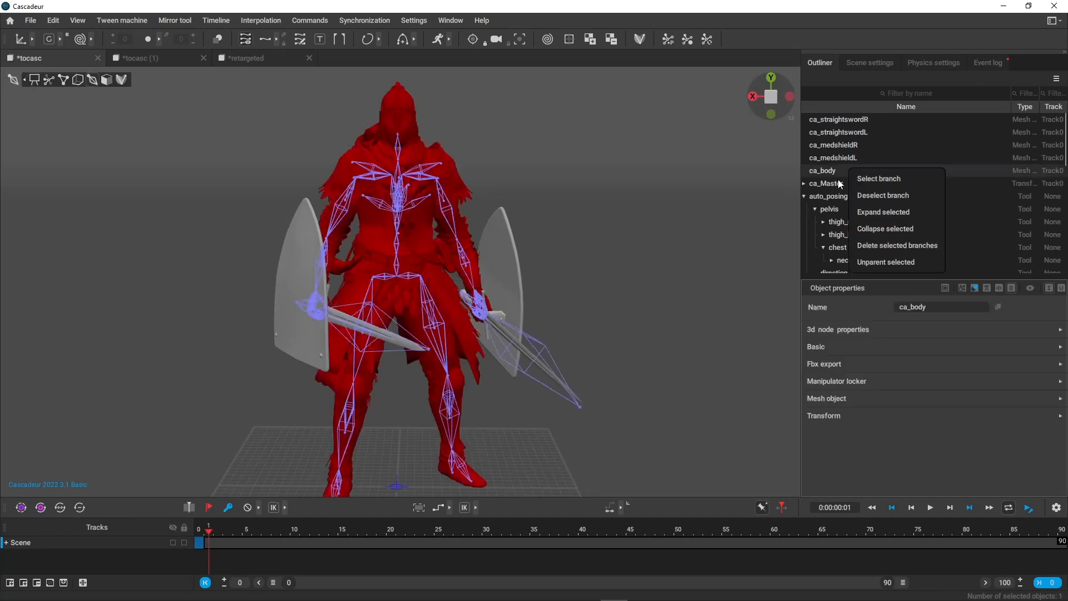
{"action": "left_click", "coordinate": [838, 185]}
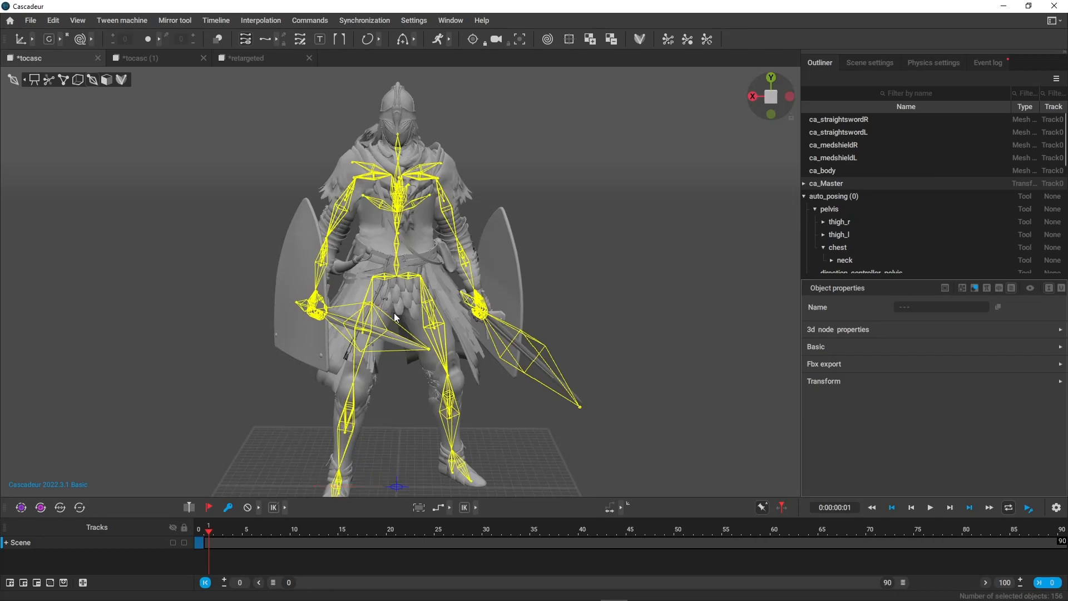
{"action": "key", "text": "ctrl+v"}
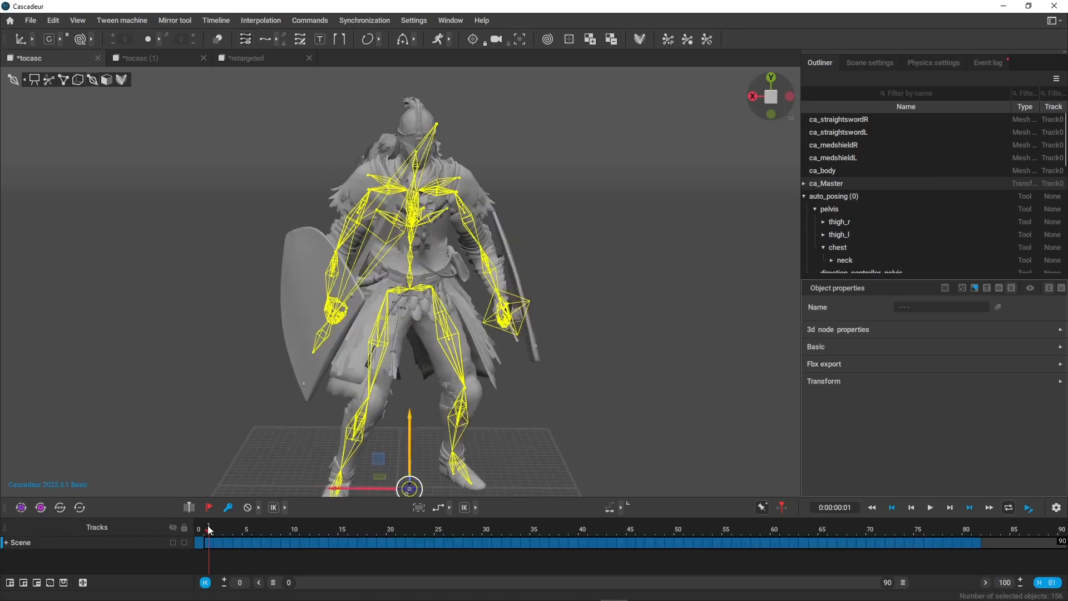
Scrub the pasted animation to frame 76 and inspect the hand and weapons up close with the joints shown.
{"action": "left_click_drag", "start_coordinate": [209, 530], "coordinate": [929, 530]}
{"action": "left_click", "coordinate": [539, 225]}
{"action": "middle_click_drag", "start_coordinate": [539, 225], "coordinate": [540, 284], "text": "alt"}
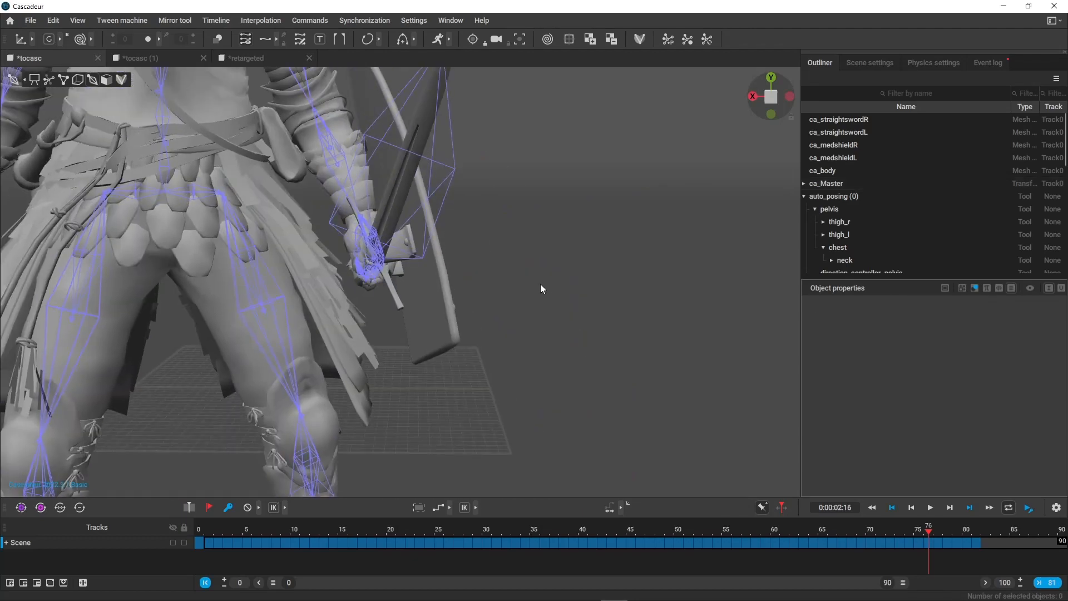
{"action": "mouse_move", "coordinate": [540, 284]}
{"action": "left_mouse_down", "text": "alt"}
{"action": "mouse_move", "coordinate": [552, 256]}
{"action": "mouse_move", "coordinate": [576, 292]}
{"action": "mouse_move", "coordinate": [558, 282]}
{"action": "left_mouse_up", "text": "alt"}
{"action": "key", "text": "1"}
{"action": "right_click_drag", "start_coordinate": [558, 281], "coordinate": [453, 234], "text": "alt"}
Play and scrub the pasted animation in viewer mode from frame 0, and compare the opening frames.
{"action": "left_click_drag", "start_coordinate": [222, 530], "coordinate": [177, 526]}
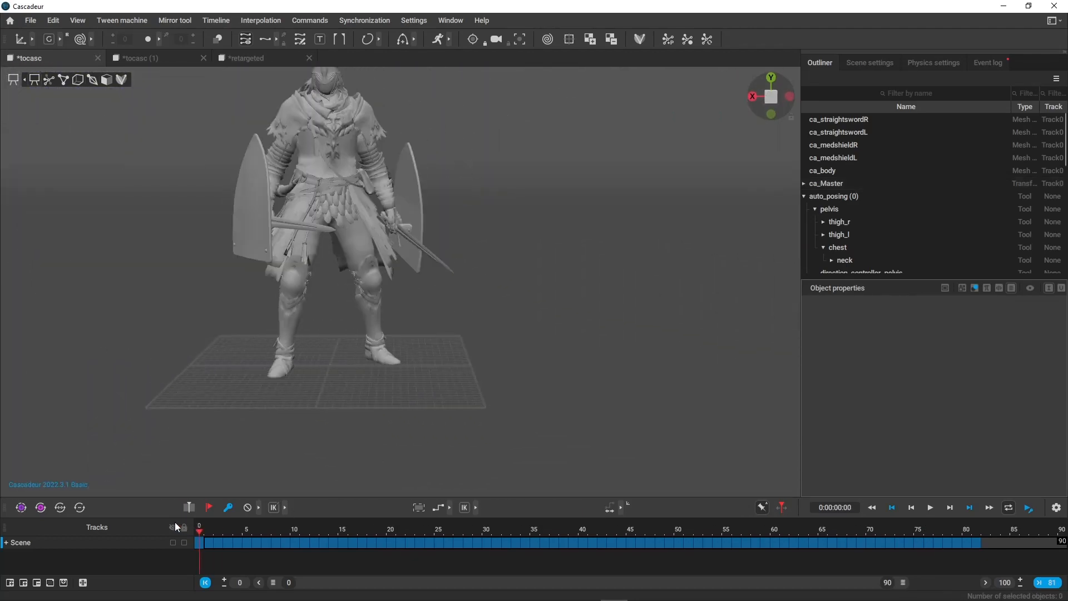
{"action": "right_click_drag", "start_coordinate": [332, 205], "coordinate": [483, 260], "text": "alt"}
{"action": "mouse_move", "coordinate": [483, 260]}
{"action": "left_mouse_down", "text": "alt"}
{"action": "mouse_move", "coordinate": [503, 295]}
{"action": "mouse_move", "coordinate": [479, 312]}
{"action": "mouse_move", "coordinate": [466, 266]}
{"action": "left_mouse_up", "text": "alt"}
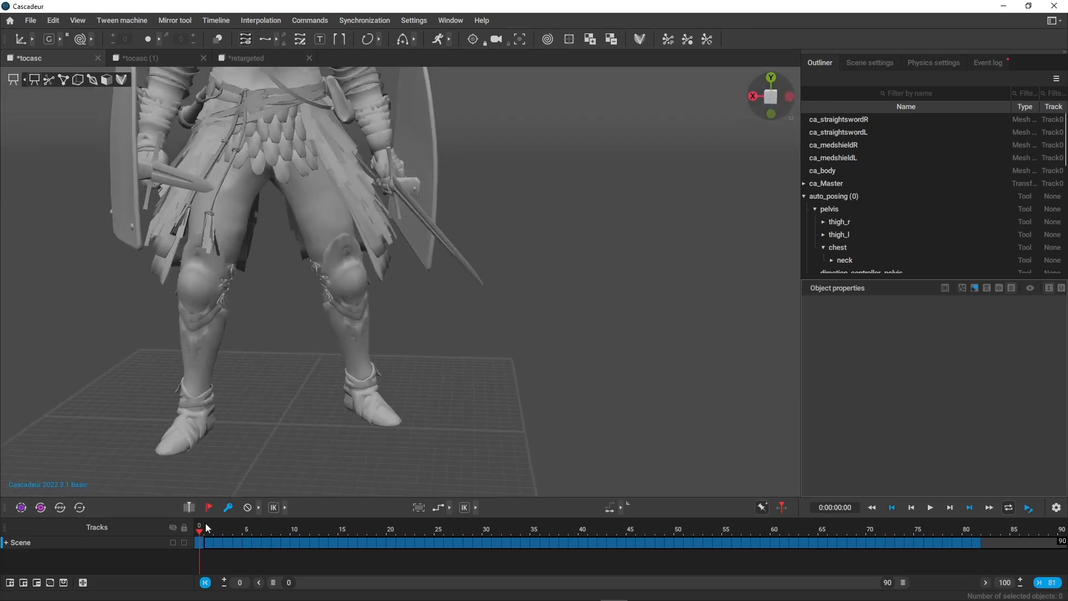
{"action": "left_click_drag", "start_coordinate": [206, 527], "coordinate": [287, 526]}
{"action": "right_click_drag", "start_coordinate": [300, 234], "coordinate": [201, 111], "text": "alt"}
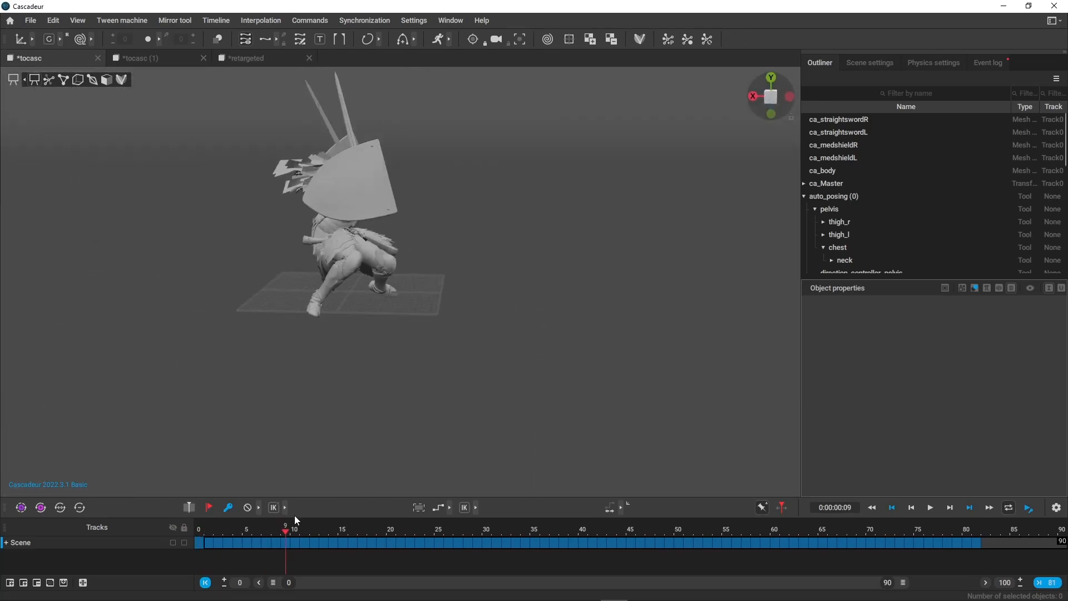
{"action": "left_click_drag", "start_coordinate": [287, 527], "coordinate": [218, 556]}
{"action": "key", "text": "space"}
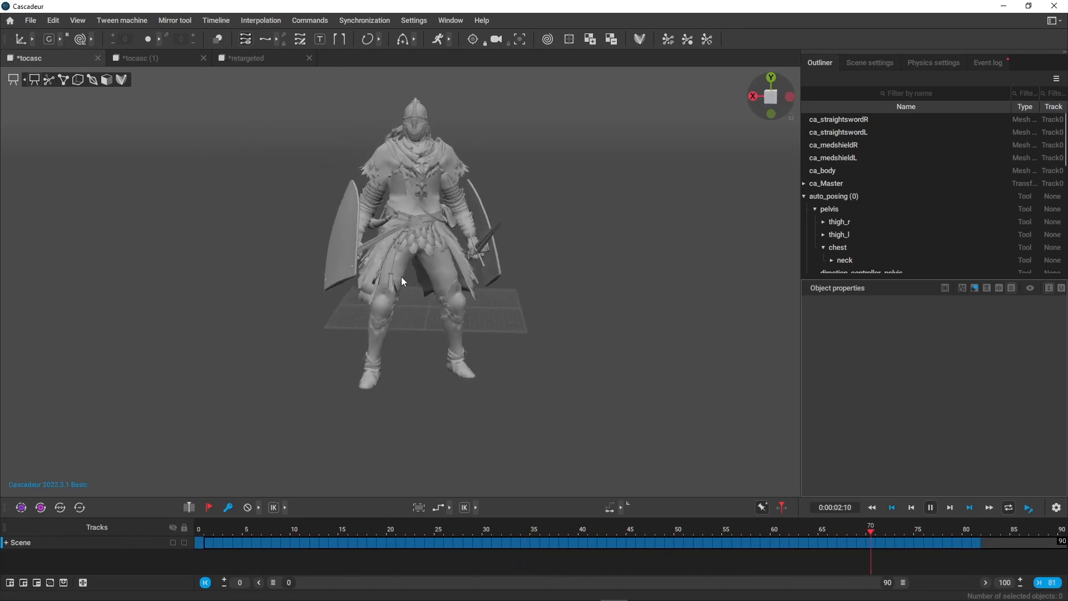
{"action": "key", "text": "space"}
{"action": "left_click_drag", "start_coordinate": [248, 530], "coordinate": [191, 520]}
{"action": "scroll", "coordinate": [470, 134], "scroll_direction": "up", "scroll_amount": 5}
{"action": "middle_click_drag", "start_coordinate": [250, 217], "coordinate": [222, 150]}
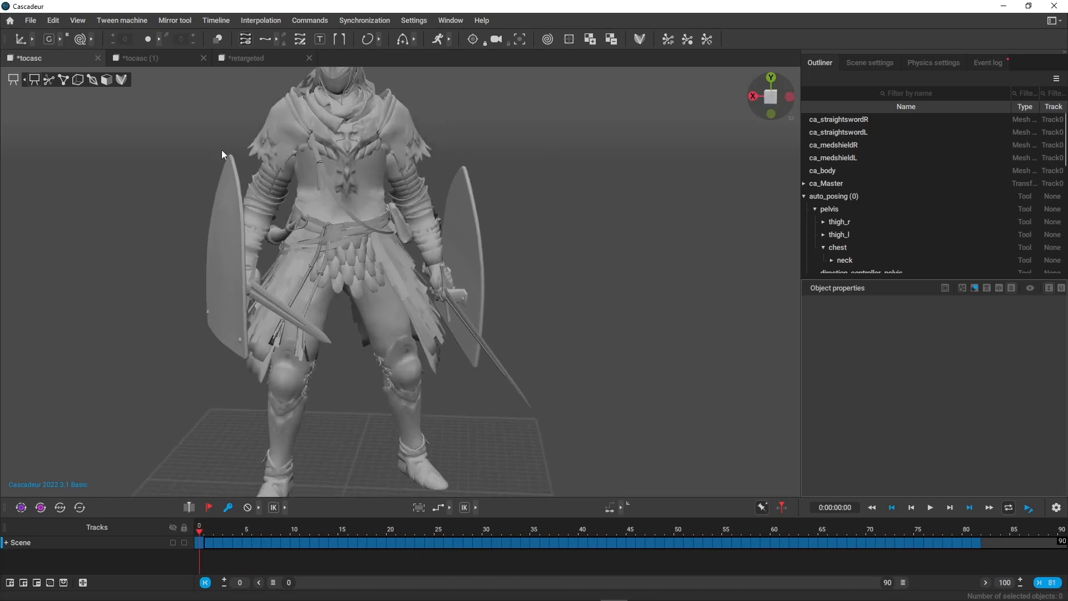
Show the rig's box controllers at frame 0 and examine the hands and weapons from several angles.
{"action": "left_click", "coordinate": [78, 81]}
{"action": "scroll", "coordinate": [465, 381], "scroll_direction": "up", "scroll_amount": 5}
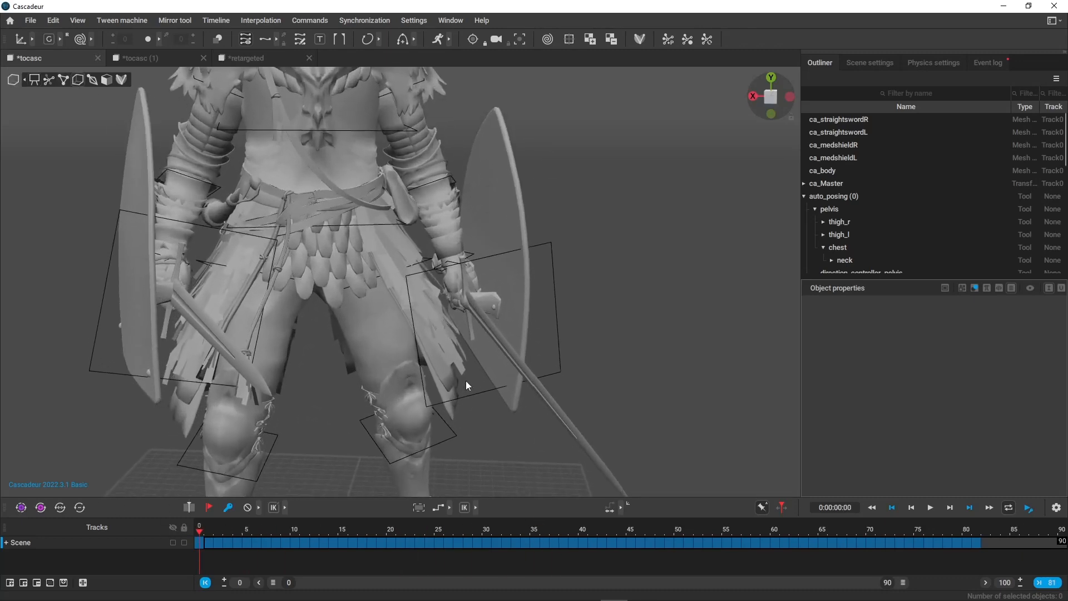
{"action": "right_click_drag", "start_coordinate": [495, 410], "coordinate": [459, 226]}
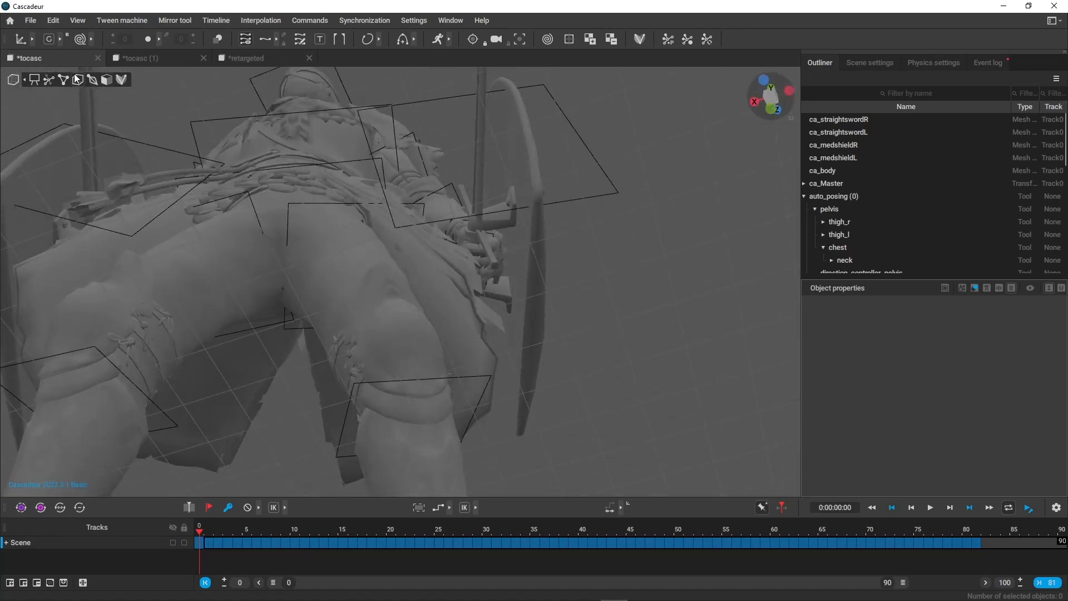
{"action": "right_click_drag", "start_coordinate": [279, 184], "coordinate": [674, 418]}
{"action": "scroll", "coordinate": [328, 448], "scroll_direction": "down", "scroll_amount": 5}
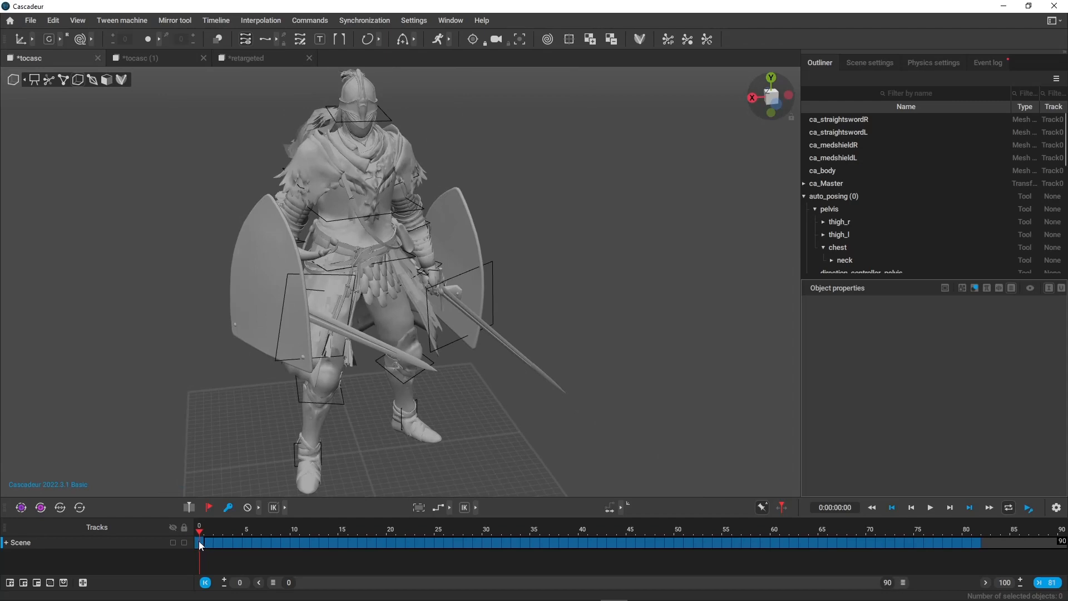
Over frames 0 to 81, toggle Apply on current frame and set the ca_medshieldR and ca_straightswordL meshes to Invisible.
{"action": "left_click_drag", "start_coordinate": [200, 543], "coordinate": [988, 559]}
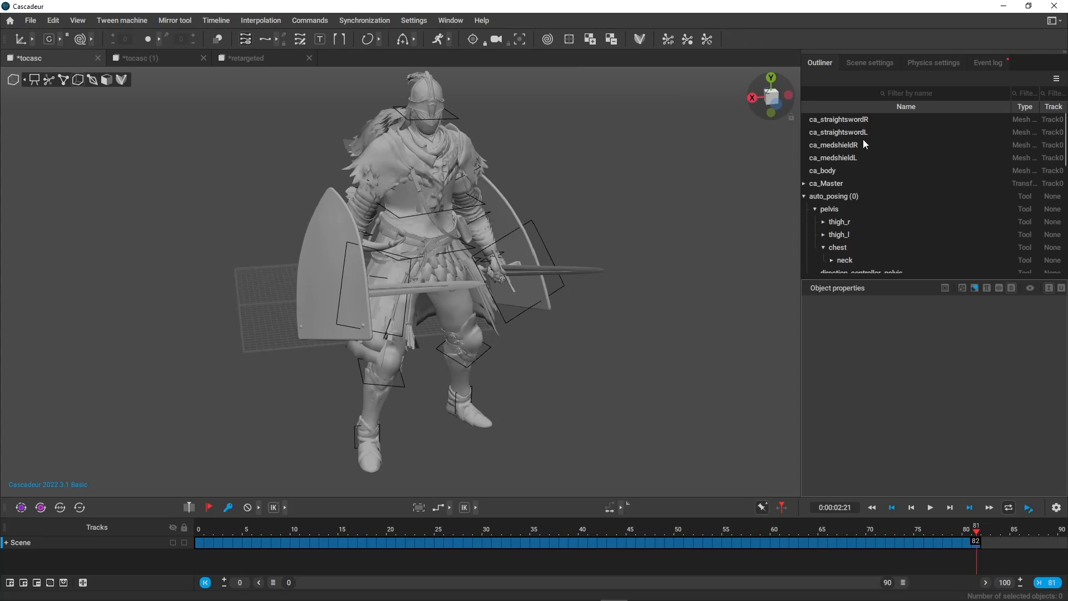
{"action": "left_click", "coordinate": [848, 145]}
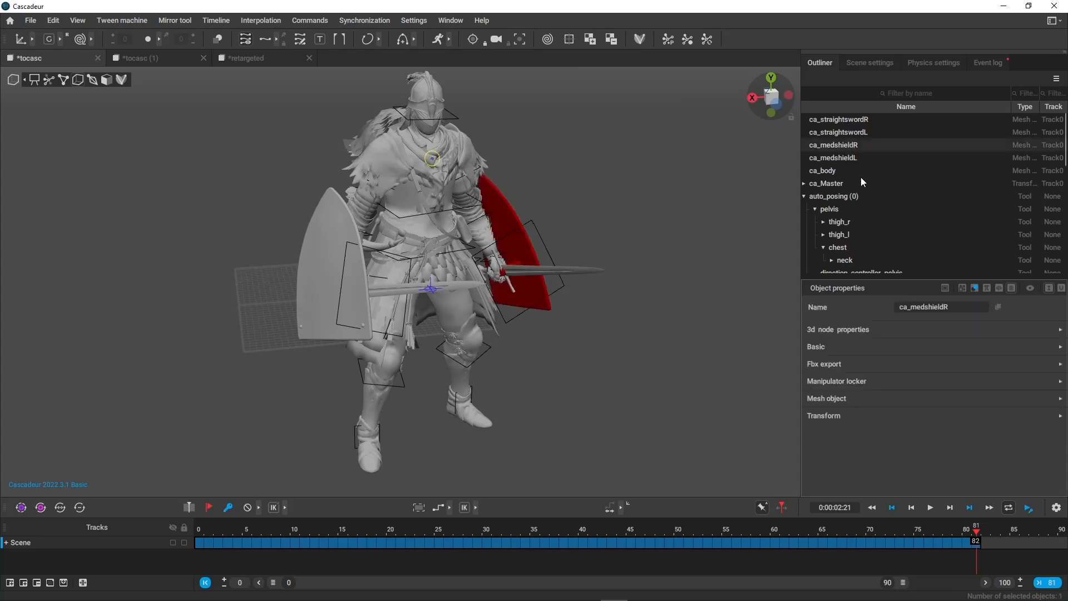
{"action": "right_click_drag", "start_coordinate": [671, 280], "coordinate": [723, 262]}
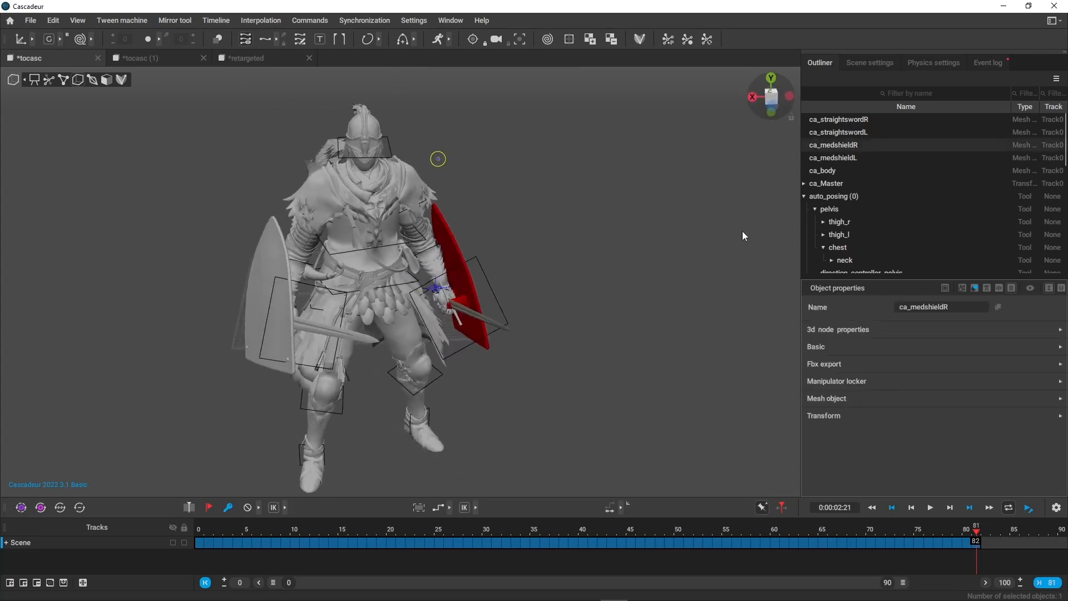
{"action": "left_click", "coordinate": [846, 132], "text": "ctrl"}
{"action": "left_click", "coordinate": [851, 133], "text": "ctrl"}
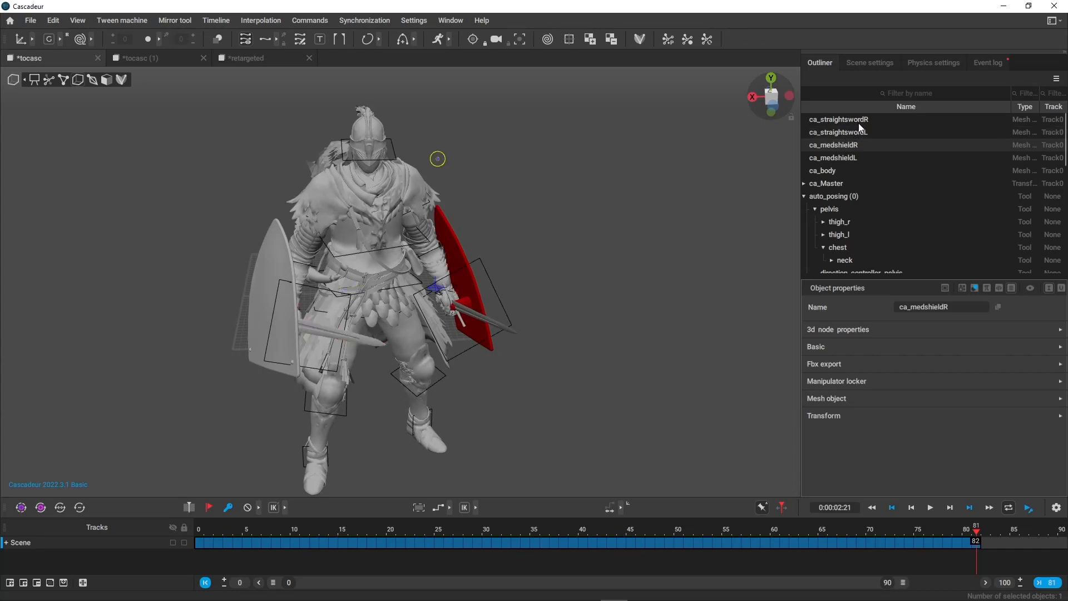
{"action": "left_click", "coordinate": [860, 122], "text": "ctrl"}
{"action": "left_click", "coordinate": [859, 122], "text": "ctrl"}
{"action": "left_click", "coordinate": [860, 133], "text": "ctrl"}
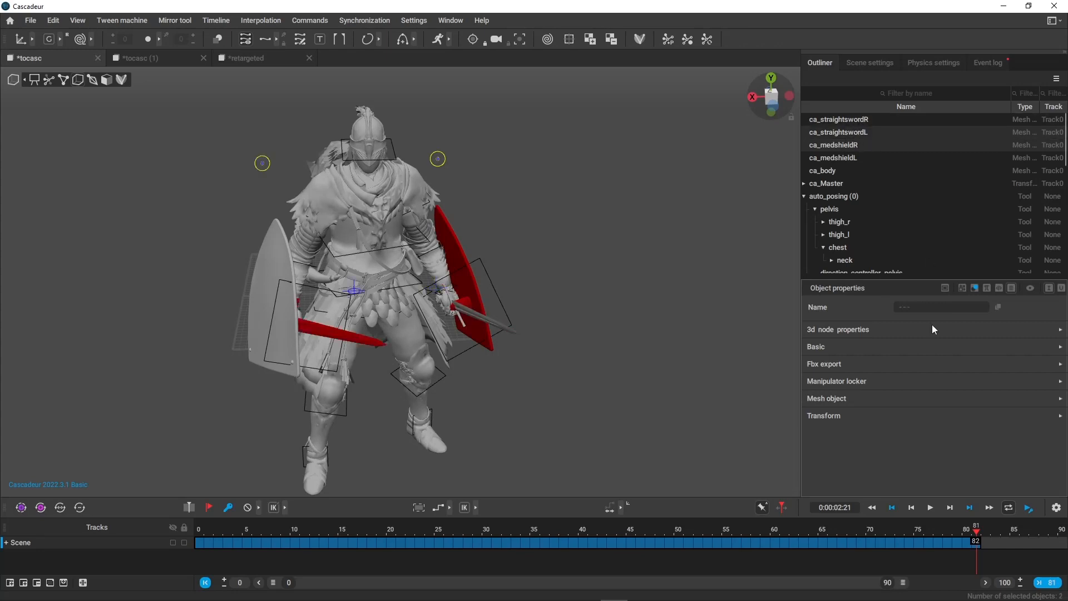
{"action": "left_click", "coordinate": [946, 289]}
{"action": "left_click", "coordinate": [830, 349]}
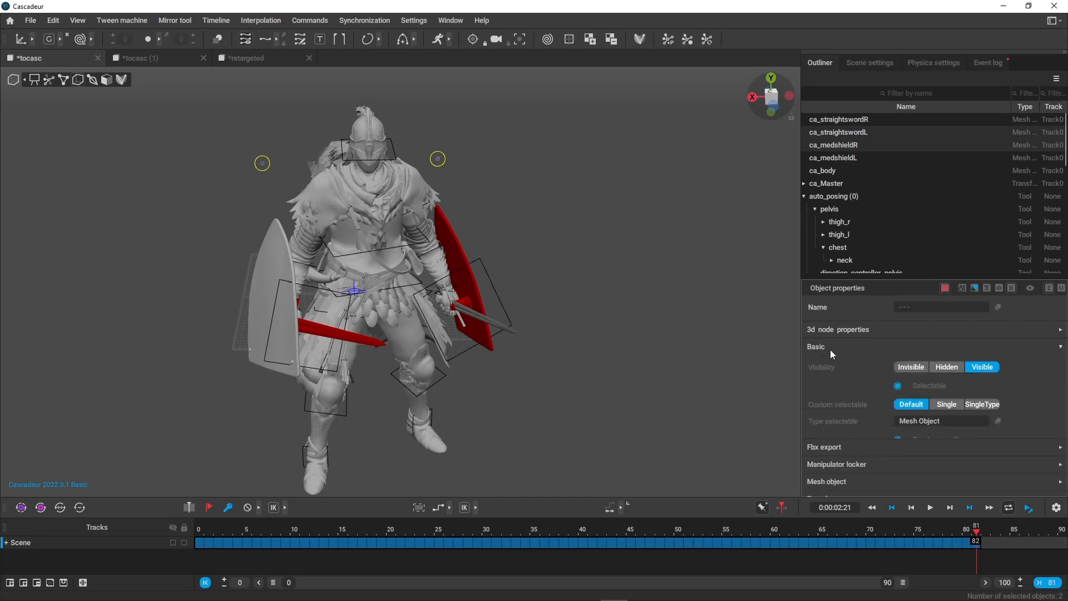
{"action": "left_click", "coordinate": [915, 368]}
Review the whole animation in viewer mode with the extra shield and sword hidden.
{"action": "key", "text": "1"}
{"action": "left_click_drag", "start_coordinate": [575, 365], "coordinate": [501, 343], "text": "alt"}
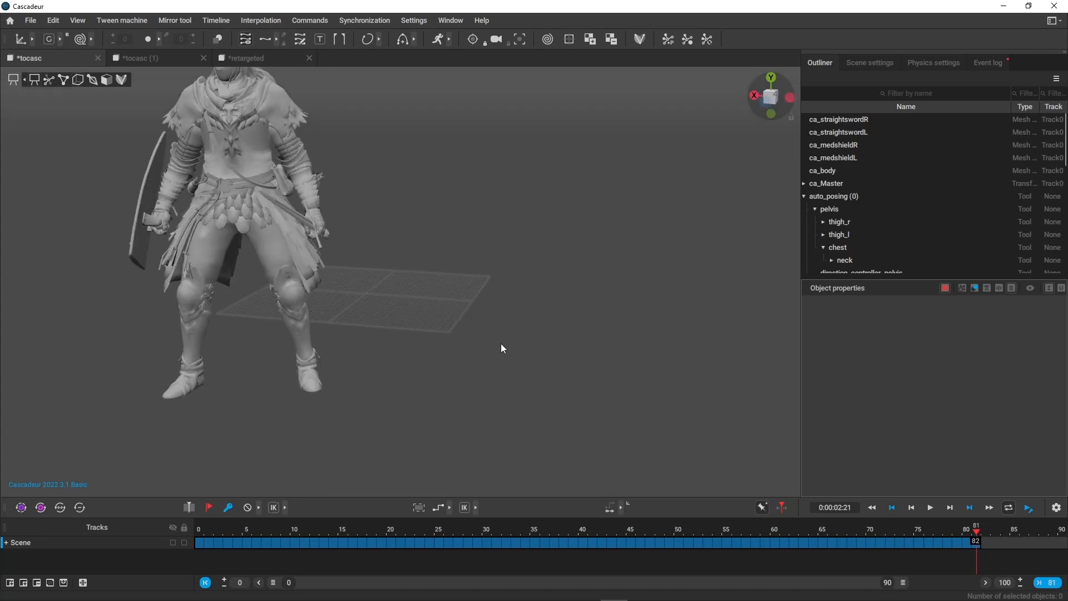
{"action": "middle_click_drag", "start_coordinate": [501, 342], "coordinate": [645, 384], "text": "alt"}
{"action": "left_click_drag", "start_coordinate": [189, 533], "coordinate": [1063, 537]}
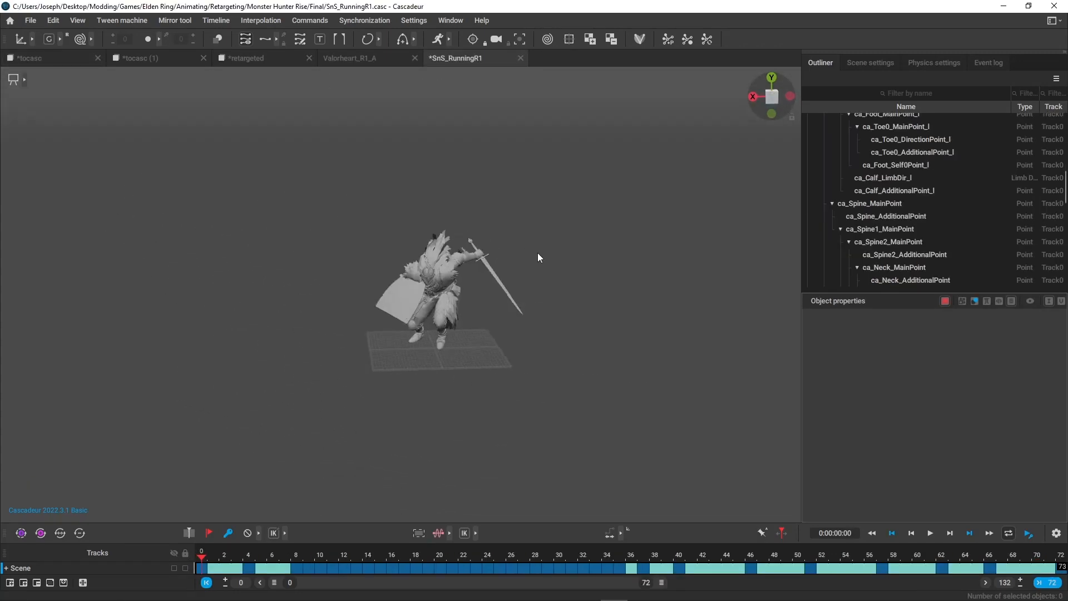
{"action": "left_click_drag", "start_coordinate": [537, 253], "coordinate": [412, 247], "text": "alt"}
{"action": "key", "text": "1"}
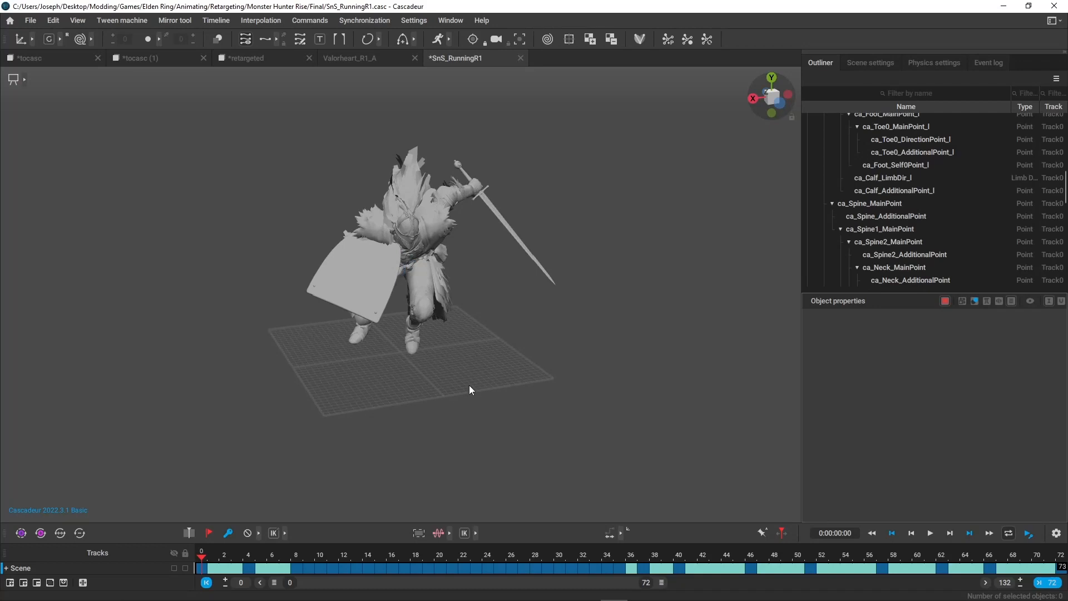
Examine the SnS_RunningR1 character's starting pose from several angles, with and without its rig points, and scrub through its opening motion.
{"action": "key", "text": "1"}
{"action": "left_click_drag", "start_coordinate": [469, 278], "coordinate": [363, 328], "text": "alt"}
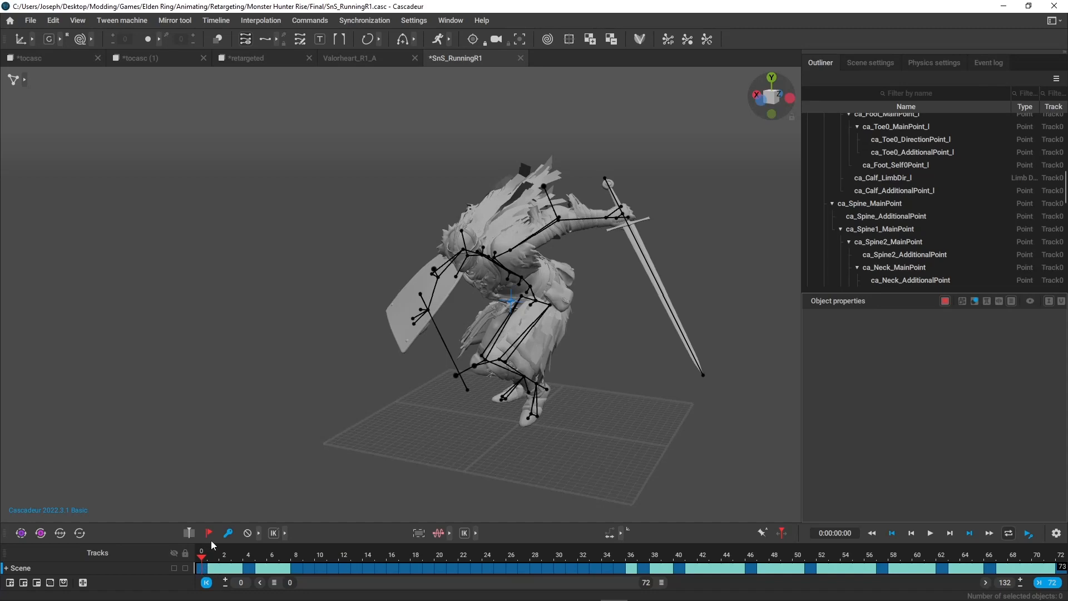
{"action": "key", "text": "1"}
{"action": "left_click_drag", "start_coordinate": [542, 335], "coordinate": [667, 462], "text": "alt"}
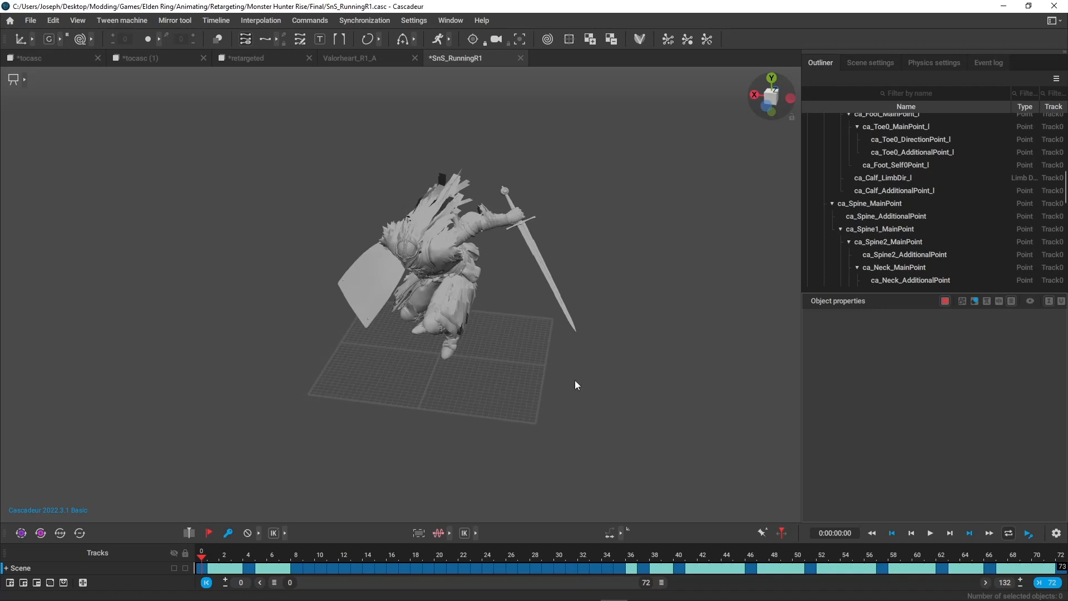
{"action": "left_click_drag", "start_coordinate": [575, 380], "coordinate": [599, 210], "text": "alt"}
{"action": "right_click_drag", "start_coordinate": [641, 285], "coordinate": [564, 353]}
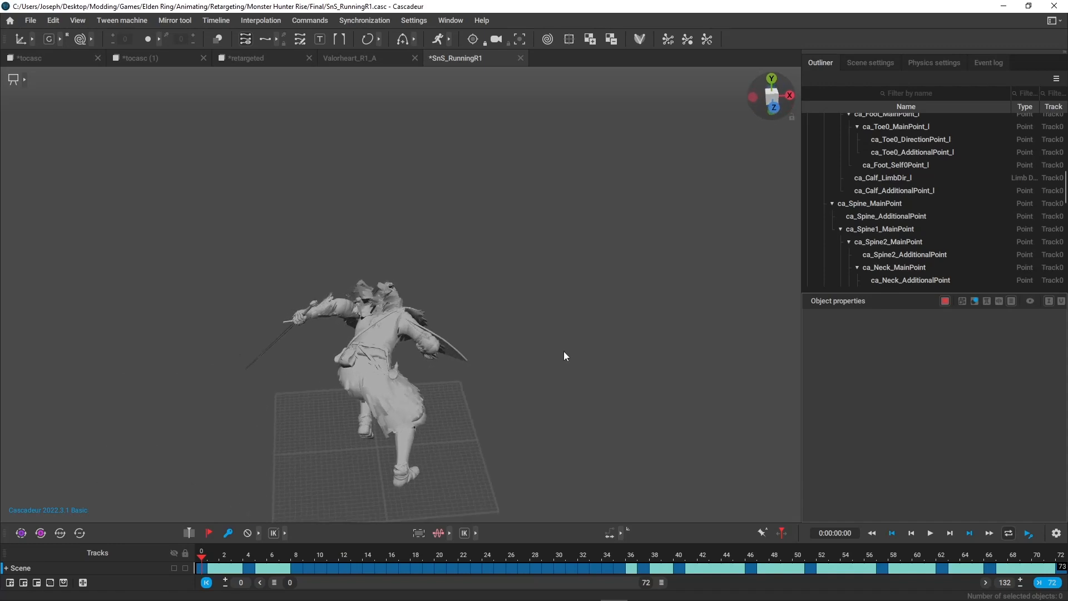
{"action": "left_click_drag", "start_coordinate": [207, 558], "coordinate": [523, 556]}
{"action": "left_click_drag", "start_coordinate": [342, 509], "coordinate": [285, 493]}
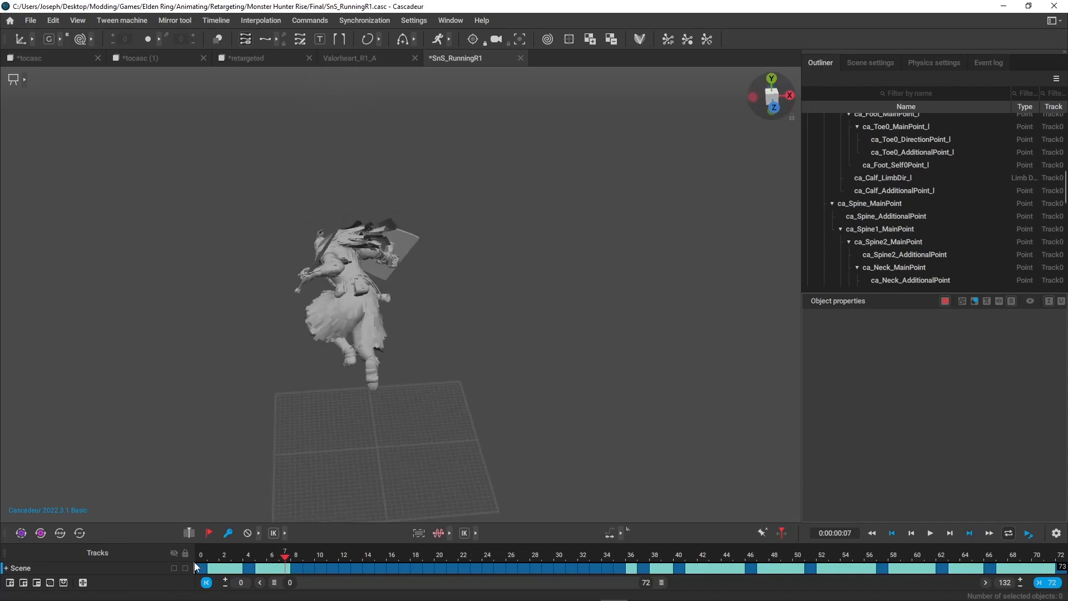
Mirror the SnS_RunningR1 rig's points across the X plane over the whole interval, frames 0 to 72, and preview it.
{"action": "left_click_drag", "start_coordinate": [201, 568], "coordinate": [1061, 568]}
{"action": "middle_click_drag", "start_coordinate": [454, 209], "coordinate": [517, 322]}
{"action": "key", "text": "y"}
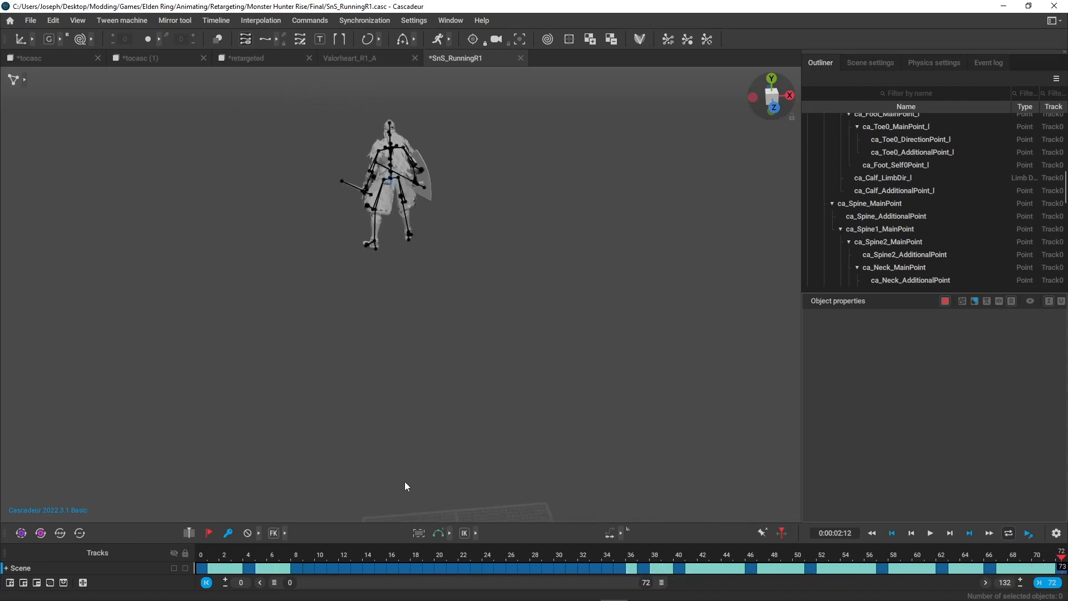
{"action": "left_click_drag", "start_coordinate": [221, 550], "coordinate": [1061, 565]}
{"action": "middle_click_drag", "start_coordinate": [515, 387], "coordinate": [561, 489]}
{"action": "key", "text": "ctrl+a"}
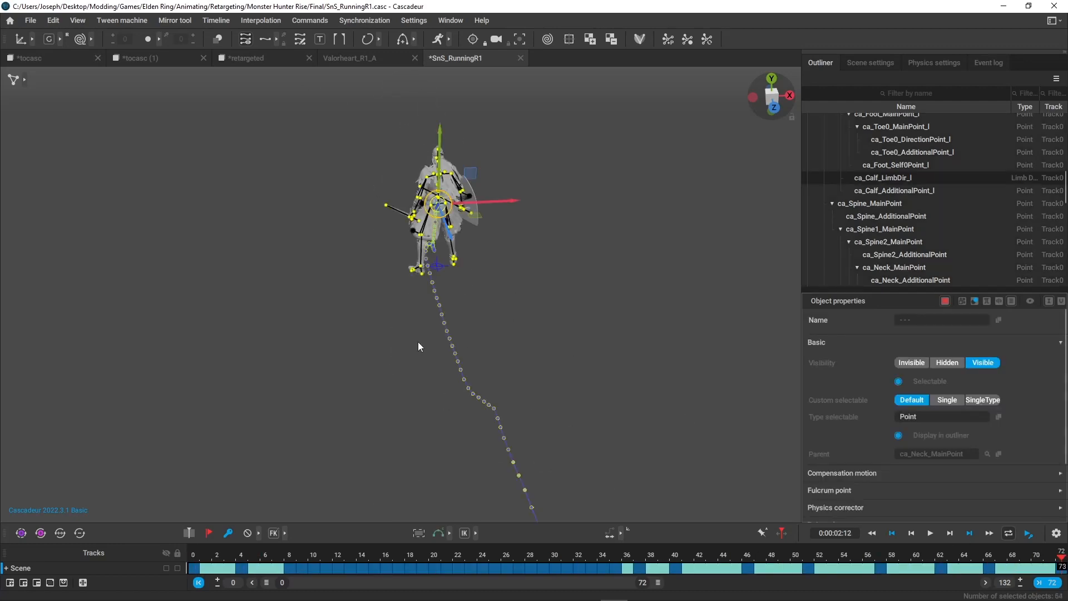
{"action": "left_click", "coordinate": [25, 79]}
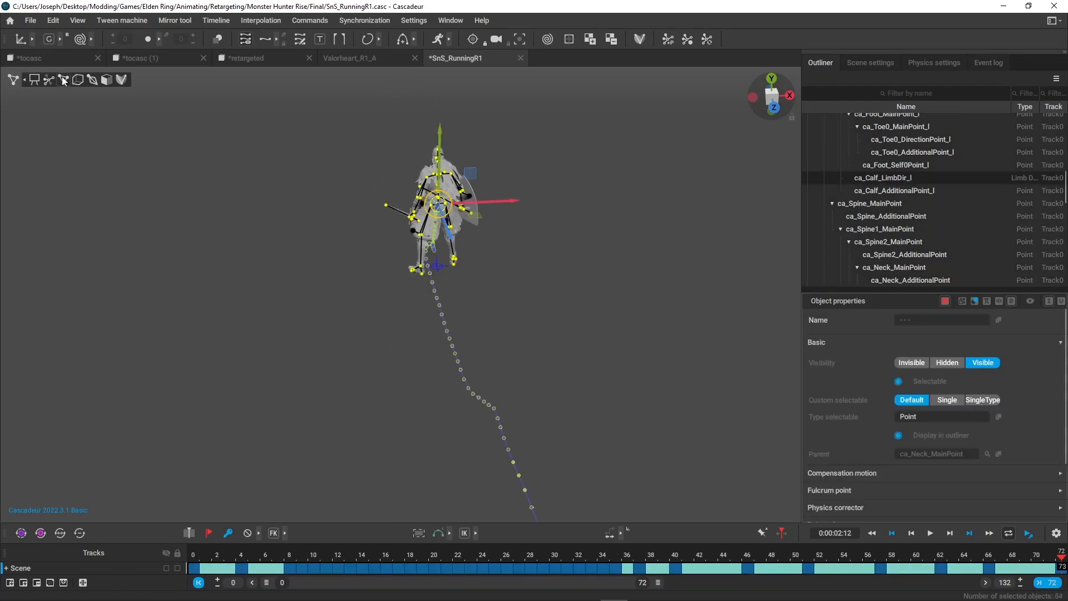
{"action": "left_click", "coordinate": [24, 80]}
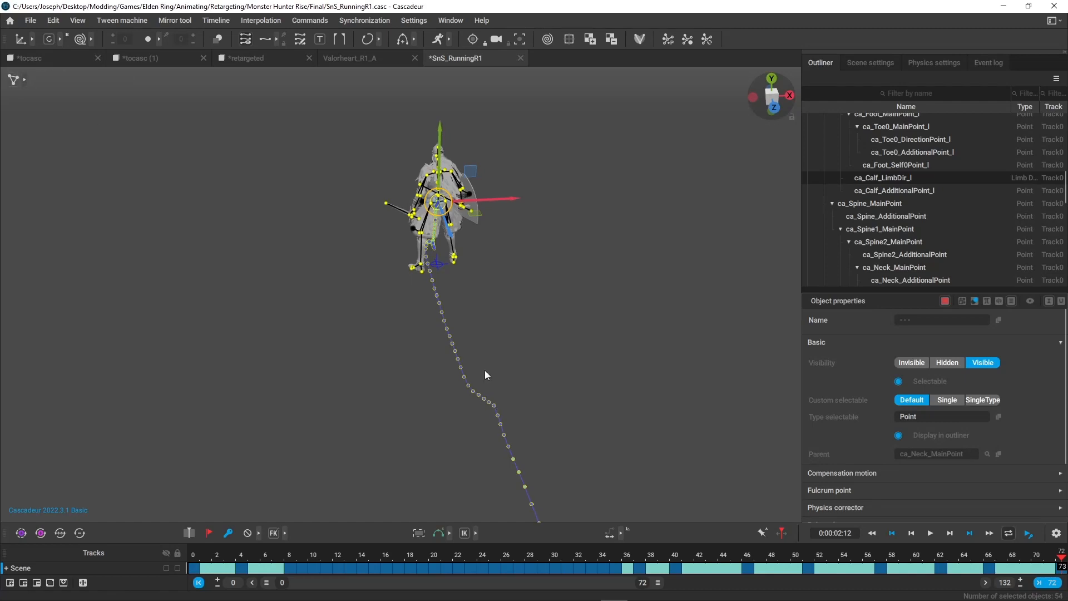
{"action": "scroll", "coordinate": [485, 370], "scroll_direction": "down", "scroll_amount": 2}
{"action": "left_click", "coordinate": [175, 20]}
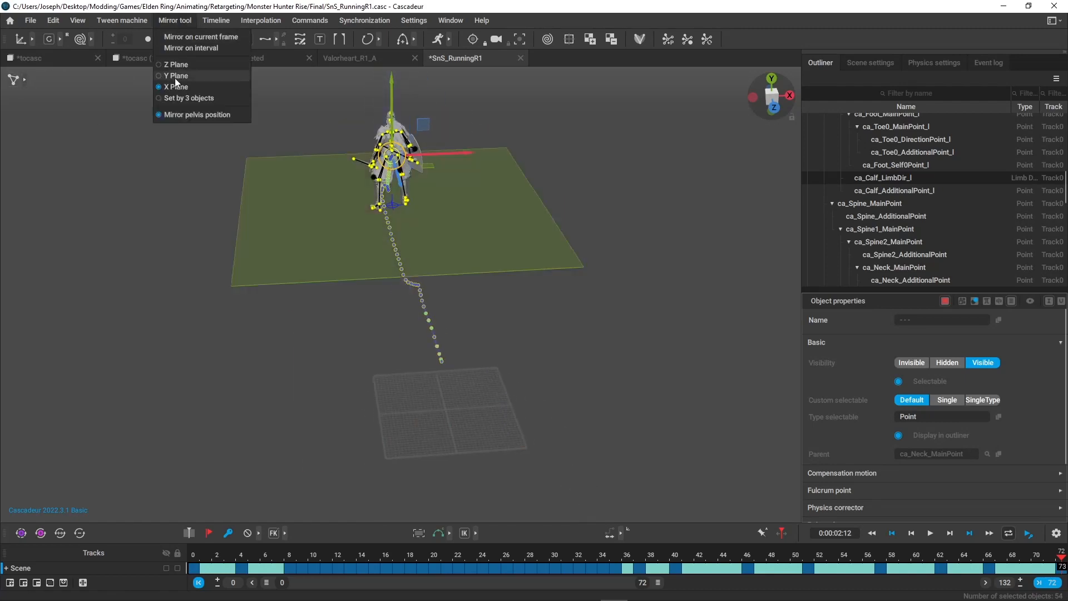
{"action": "left_click", "coordinate": [196, 49]}
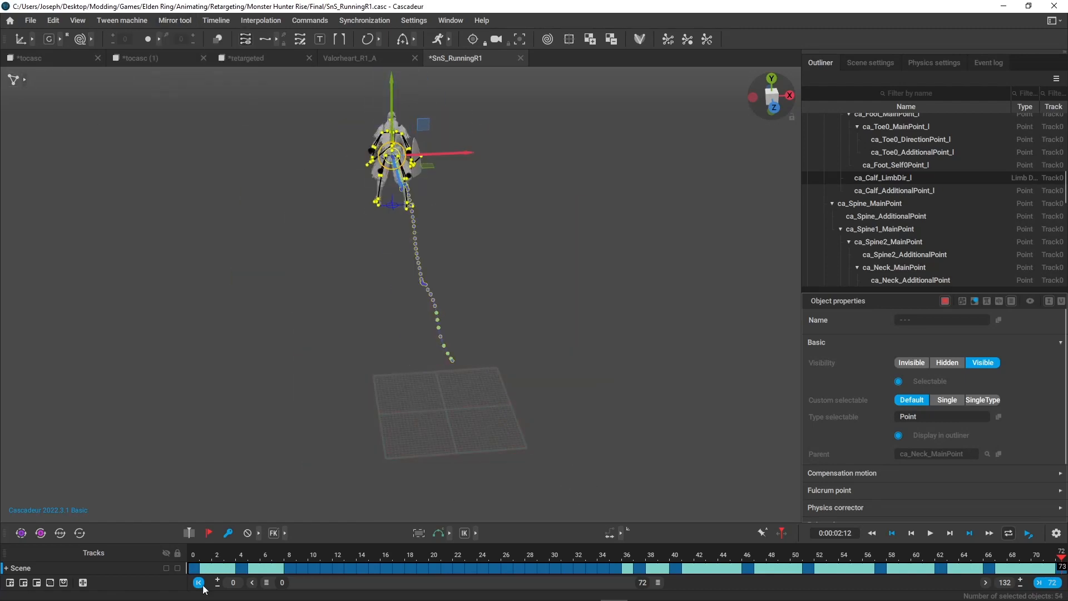
{"action": "left_click_drag", "start_coordinate": [192, 555], "coordinate": [1064, 561]}
{"action": "left_click", "coordinate": [471, 341]}
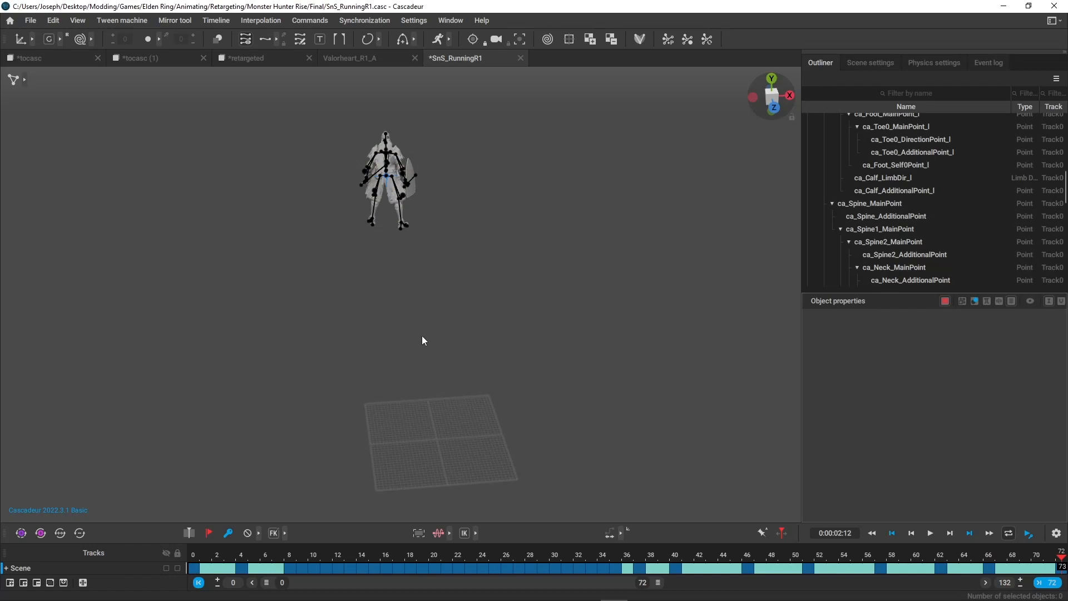
Try mirroring all rig points across the X plane on the interval again, check the pose at frame 0, and undo it.
{"action": "key", "text": "ctrl+a"}
{"action": "left_click", "coordinate": [175, 20]}
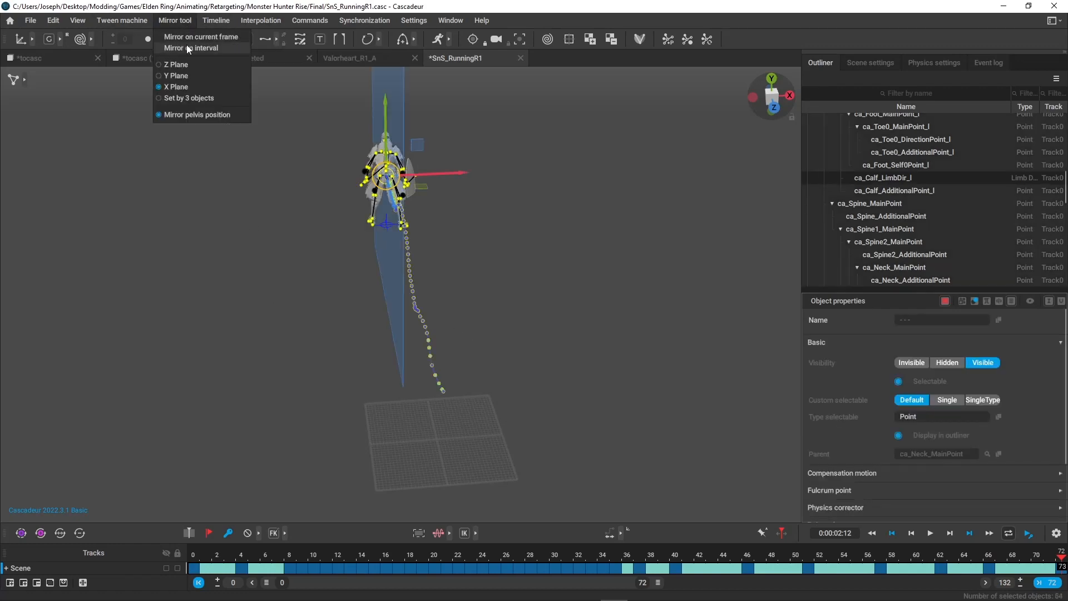
{"action": "left_click", "coordinate": [189, 49]}
{"action": "left_click_drag", "start_coordinate": [207, 551], "coordinate": [184, 462]}
{"action": "right_click_drag", "start_coordinate": [410, 392], "coordinate": [285, 372]}
{"action": "left_click", "coordinate": [352, 406]}
{"action": "mouse_move", "coordinate": [188, 568]}
{"action": "left_mouse_down"}
{"action": "mouse_move", "coordinate": [377, 557]}
{"action": "mouse_move", "coordinate": [198, 555]}
{"action": "left_mouse_up"}
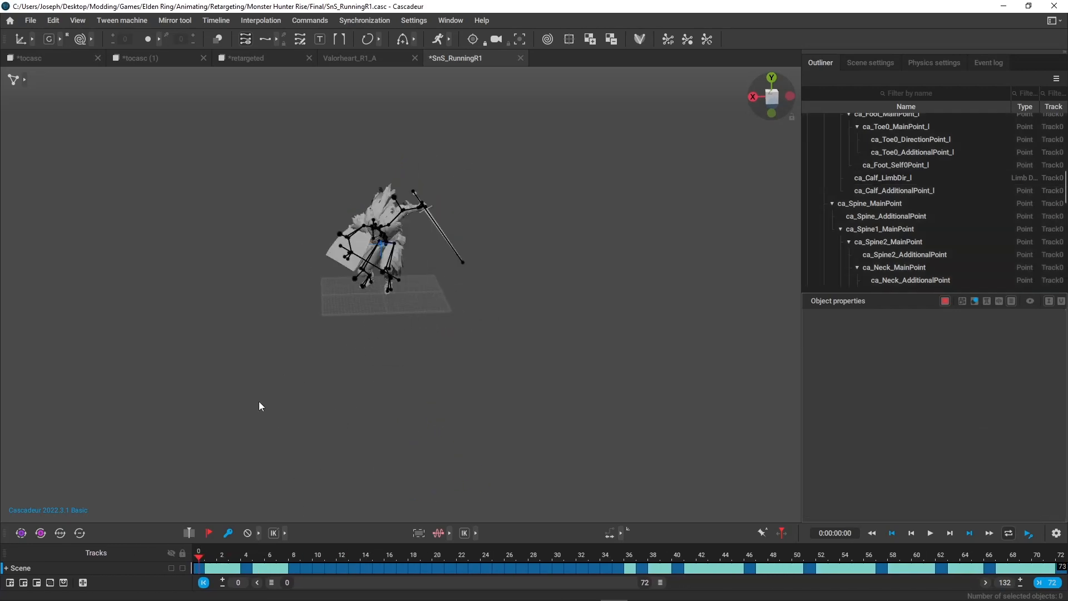
{"action": "key", "text": "ctrl+z"}
{"action": "key", "text": "ctrl+z"}
{"action": "key", "text": "ctrl+z"}
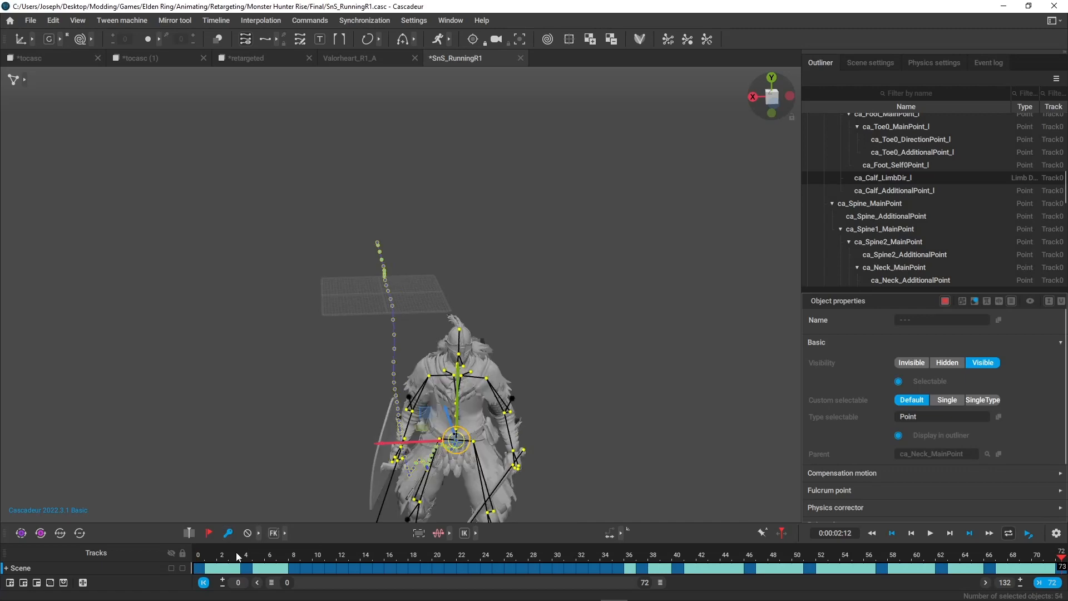
Over frames 0 to 72, set ca_straightswordR and ca_medshieldL to Invisible and ca_straightswordL and ca_medshieldR to Visible, and review the mirrored animation.
{"action": "left_click_drag", "start_coordinate": [204, 557], "coordinate": [1061, 554]}
{"action": "left_click_drag", "start_coordinate": [203, 557], "coordinate": [1064, 568]}
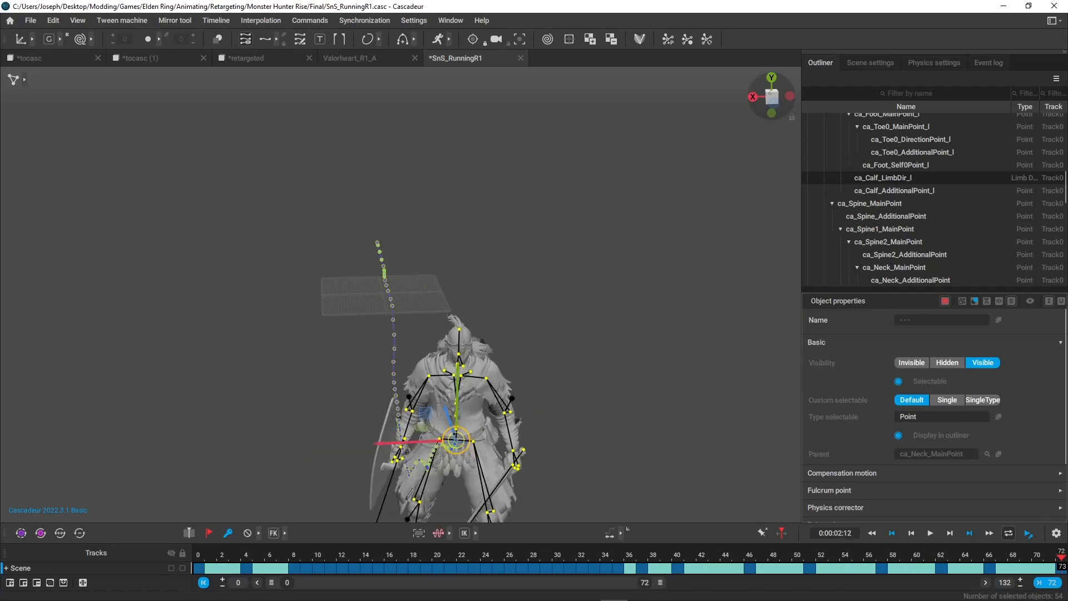
{"action": "left_click", "coordinate": [299, 392]}
{"action": "scroll", "coordinate": [985, 168], "scroll_direction": "up", "scroll_amount": 10}
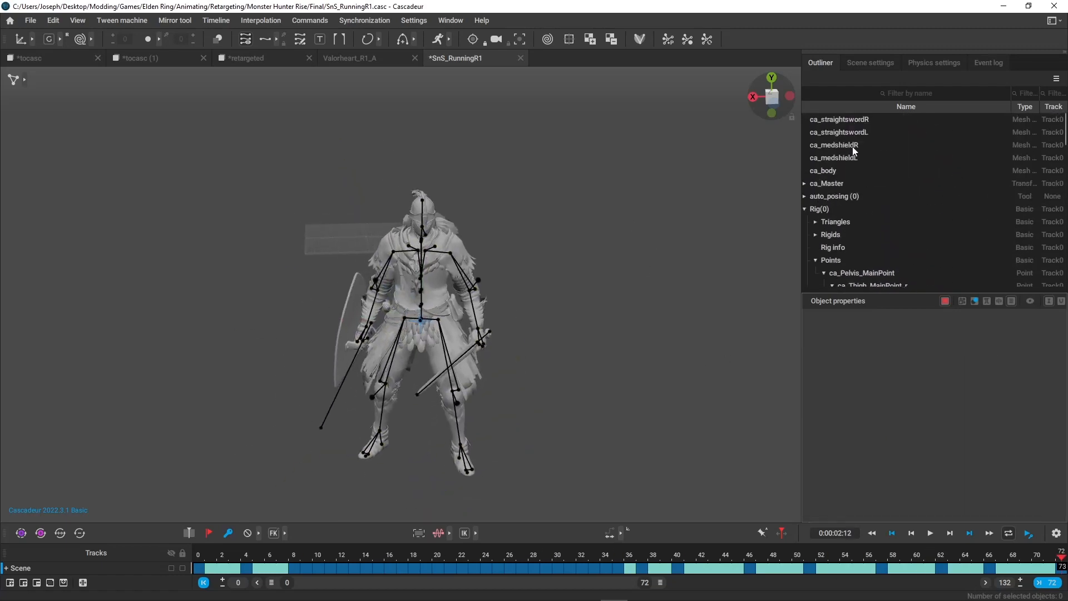
{"action": "left_click", "coordinate": [856, 119]}
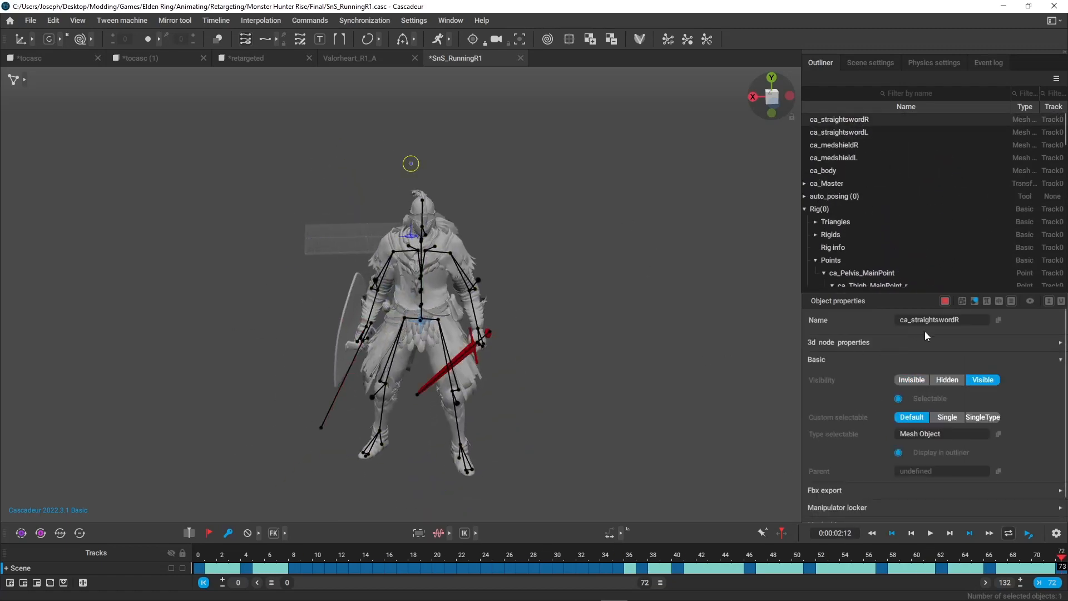
{"action": "left_click", "coordinate": [853, 131]}
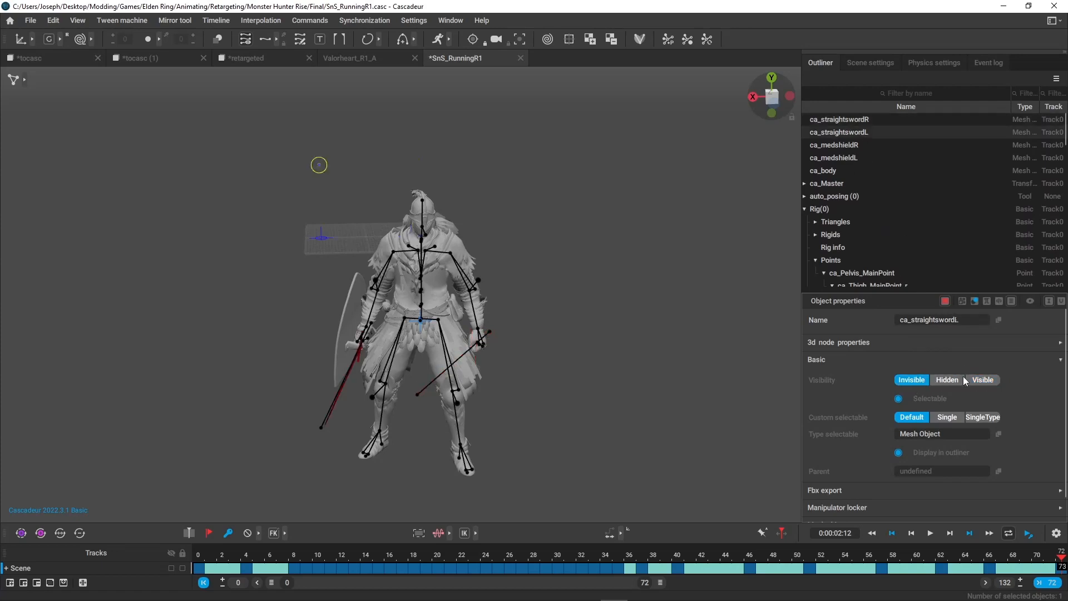
{"action": "left_click", "coordinate": [857, 146]}
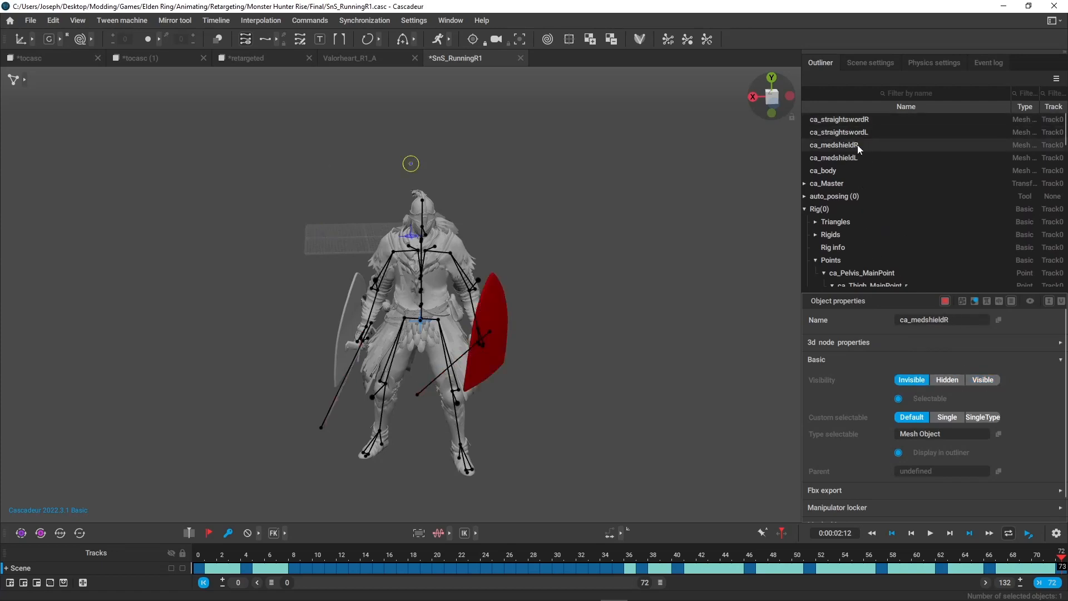
{"action": "left_click", "coordinate": [981, 379]}
{"action": "left_click", "coordinate": [843, 158]}
{"action": "left_click", "coordinate": [914, 379]}
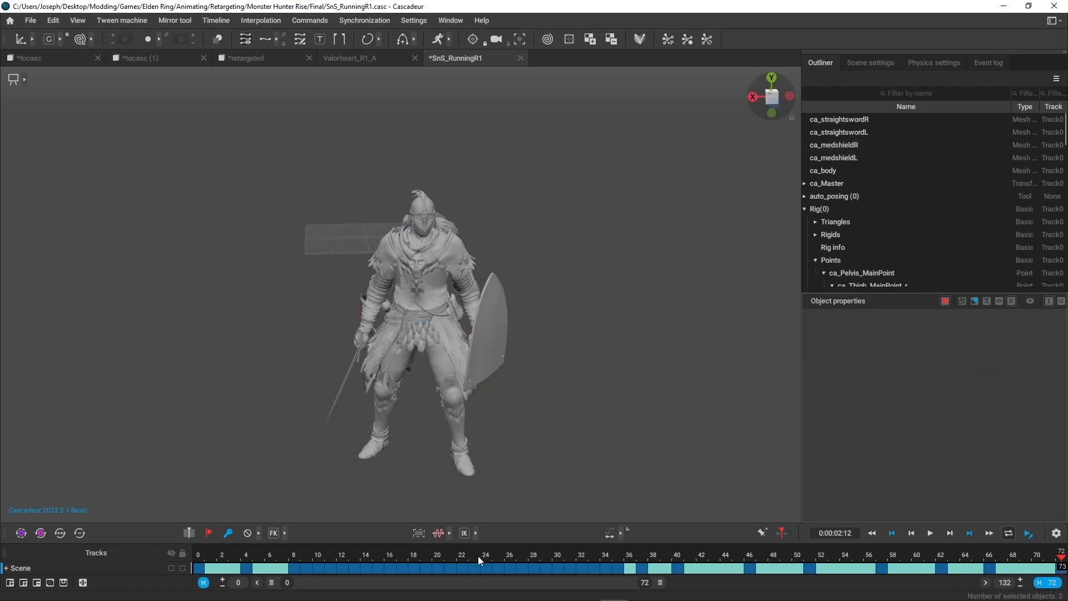
{"action": "left_click", "coordinate": [330, 557]}
{"action": "left_click_drag", "start_coordinate": [331, 557], "coordinate": [1062, 554]}
{"action": "left_click_drag", "start_coordinate": [501, 312], "coordinate": [712, 354], "text": "alt"}
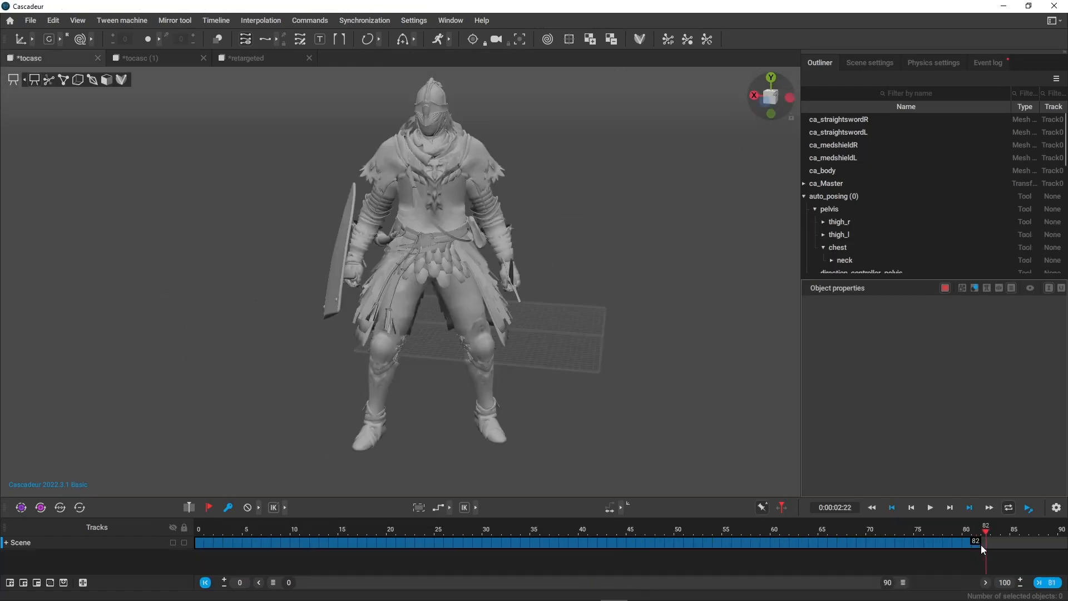
In the tocasc scene, try straightening a right-hand finger at frame 81 by rotating ca_Finger1_Box_r and ca_Finger11_Box_r.
{"action": "left_click_drag", "start_coordinate": [980, 545], "coordinate": [967, 545]}
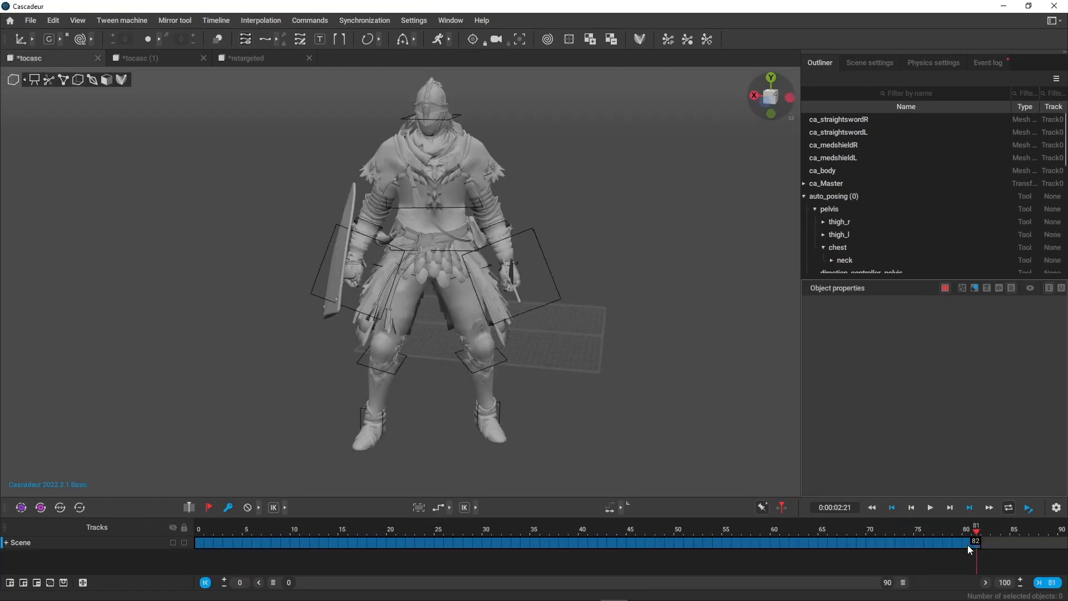
{"action": "left_click_drag", "start_coordinate": [557, 378], "coordinate": [515, 358], "text": "alt"}
{"action": "scroll", "coordinate": [476, 260], "scroll_direction": "up", "scroll_amount": 5}
{"action": "left_click", "coordinate": [476, 291]}
{"action": "left_click_drag", "start_coordinate": [475, 292], "coordinate": [562, 275], "text": "alt"}
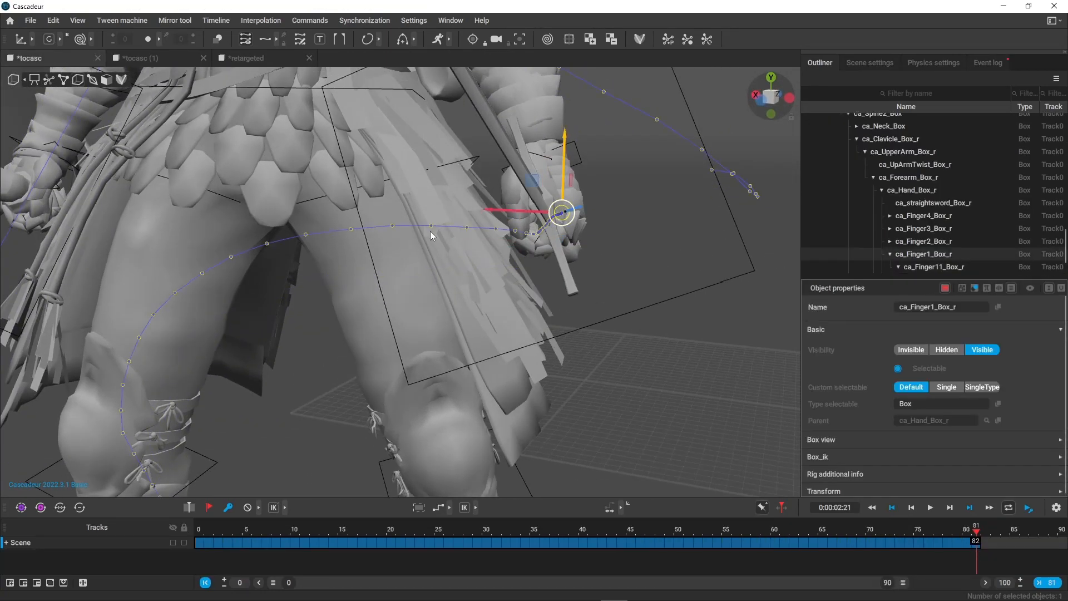
{"action": "key", "text": "e"}
{"action": "left_click_drag", "start_coordinate": [590, 212], "coordinate": [579, 150]}
{"action": "left_click", "coordinate": [561, 239]}
{"action": "left_click", "coordinate": [567, 242]}
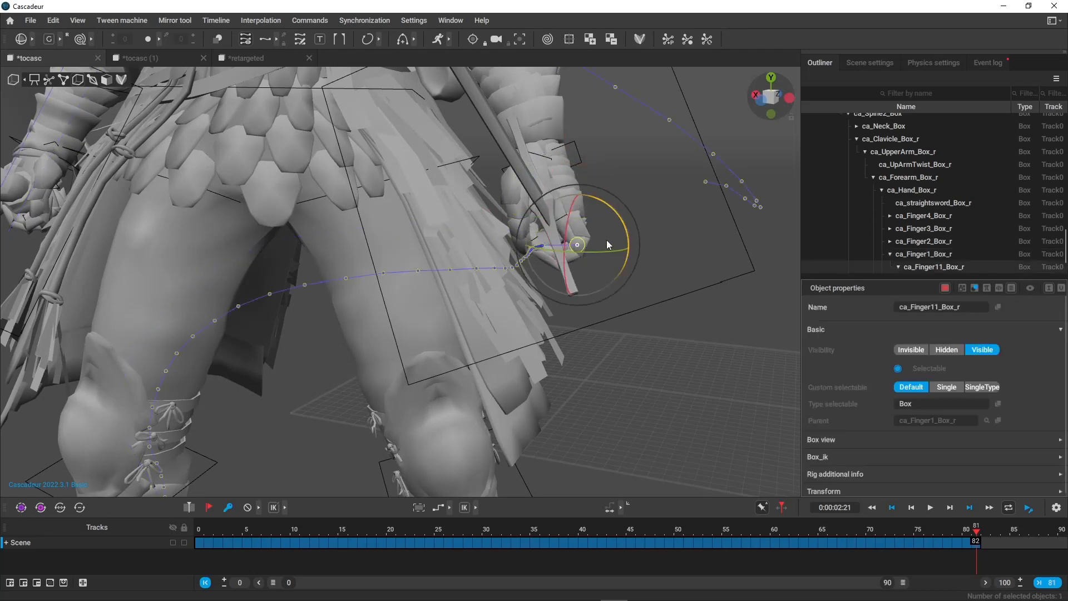
{"action": "left_click_drag", "start_coordinate": [628, 239], "coordinate": [576, 188]}
{"action": "left_click", "coordinate": [587, 279]}
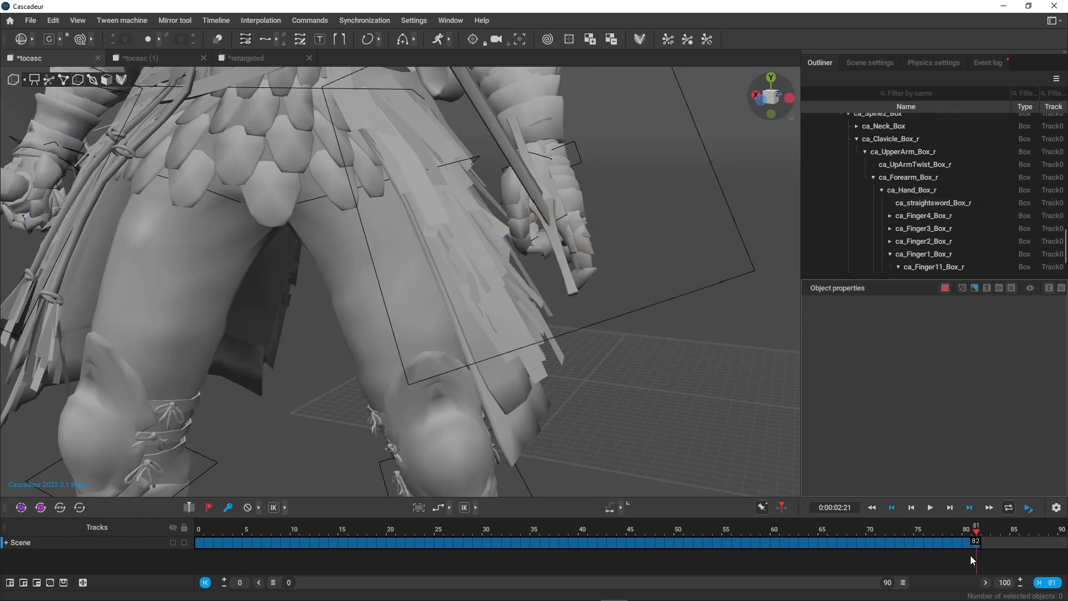
Compare the hand at frames 80 and 81, and undo the finger rotations.
{"action": "left_click", "coordinate": [969, 537]}
{"action": "left_click_drag", "start_coordinate": [971, 534], "coordinate": [976, 534]}
{"action": "key", "text": "ctrl+z"}
{"action": "key", "text": "ctrl+z"}
{"action": "key", "text": "ctrl+z"}
{"action": "key", "text": "ctrl+z"}
{"action": "key", "text": "ctrl+z"}
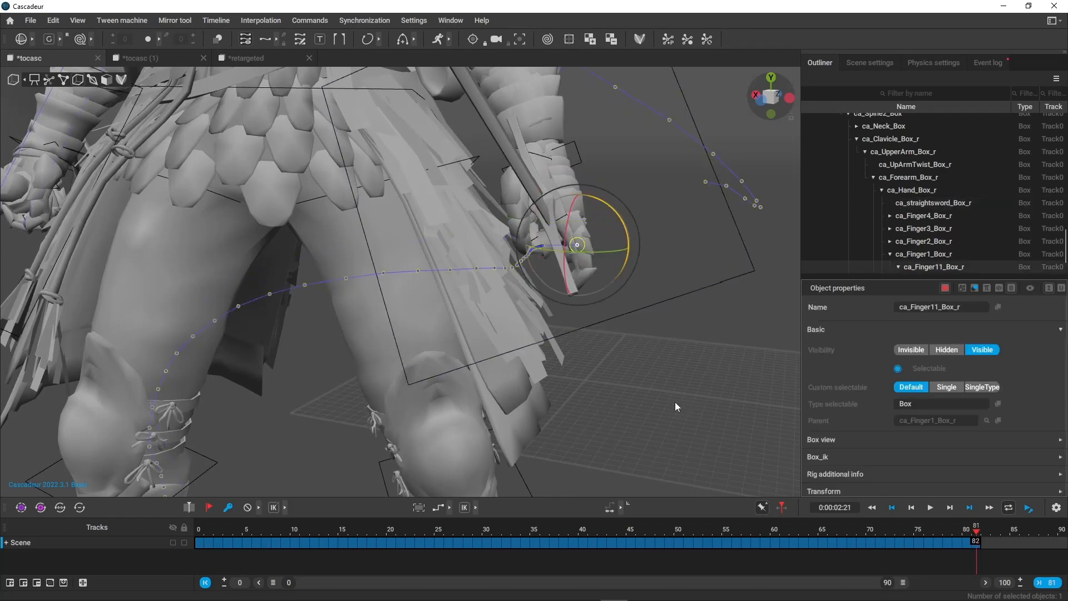
{"action": "left_click", "coordinate": [675, 403]}
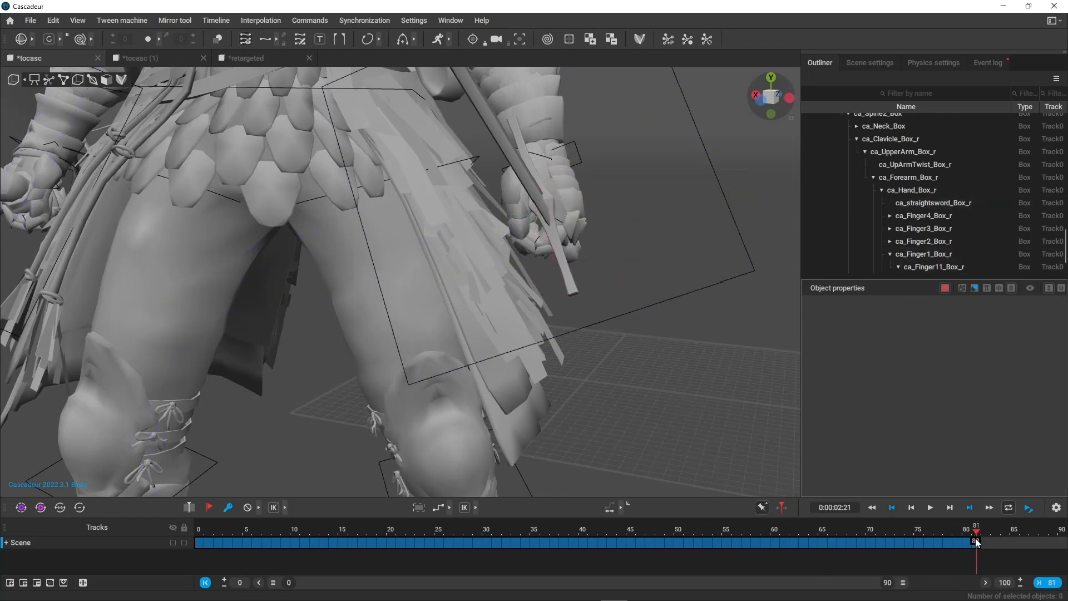
Review the end of the animation in viewer mode and delete the keyframes from frame 65 to 80.
{"action": "left_click", "coordinate": [965, 544]}
{"action": "scroll", "coordinate": [611, 362], "scroll_direction": "down", "scroll_amount": 5}
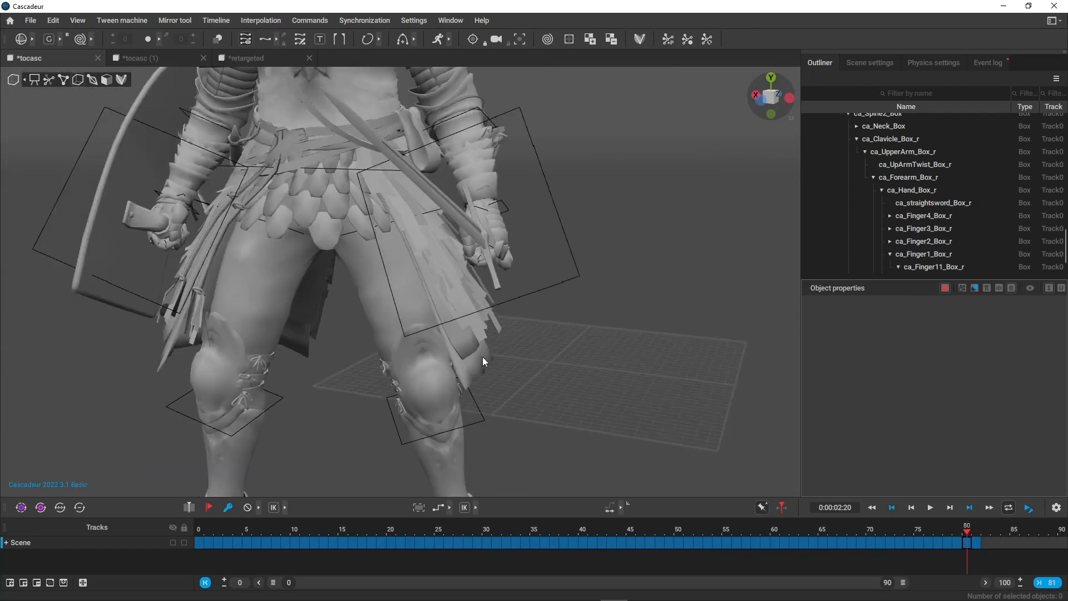
{"action": "scroll", "coordinate": [608, 392], "scroll_direction": "down", "scroll_amount": 5}
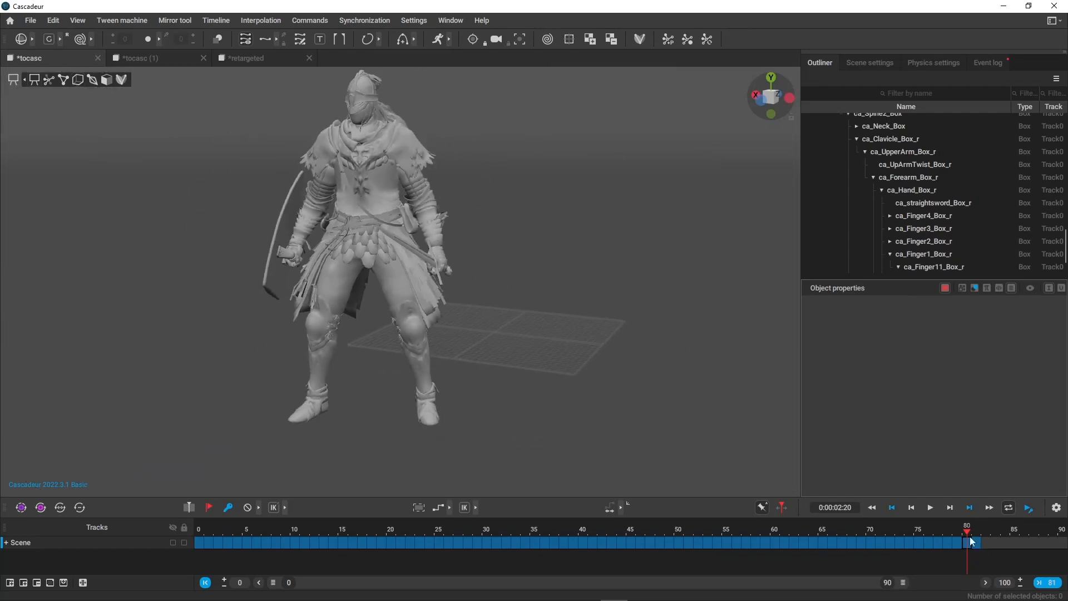
{"action": "mouse_move", "coordinate": [982, 537]}
{"action": "left_mouse_down"}
{"action": "mouse_move", "coordinate": [773, 531]}
{"action": "mouse_move", "coordinate": [758, 550]}
{"action": "mouse_move", "coordinate": [973, 553]}
{"action": "mouse_move", "coordinate": [743, 549]}
{"action": "mouse_move", "coordinate": [969, 549]}
{"action": "left_mouse_up"}
{"action": "left_click", "coordinate": [821, 532]}
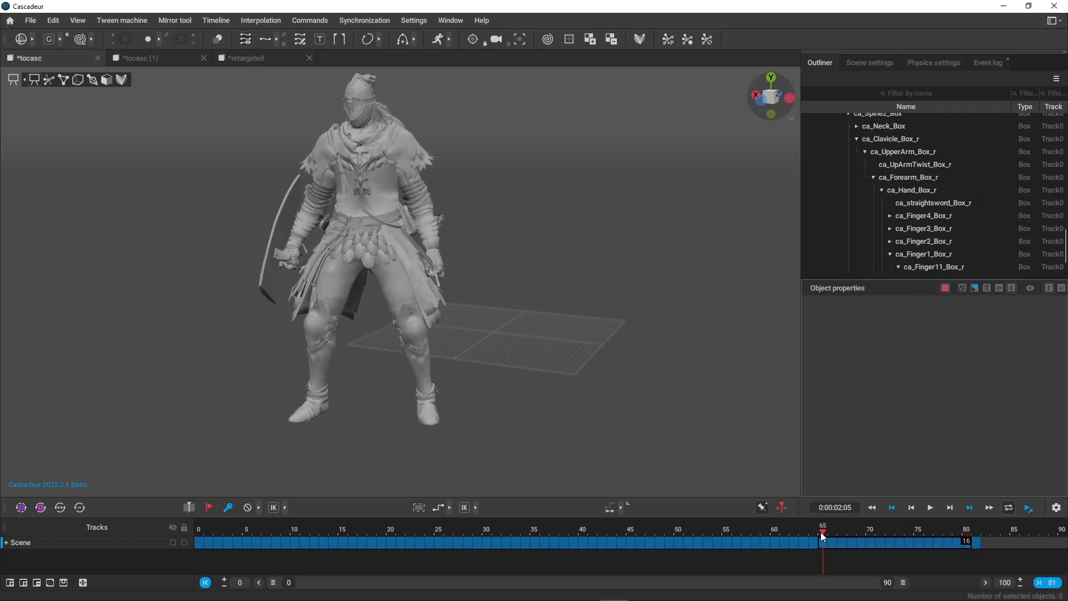
{"action": "key", "text": "Delete"}
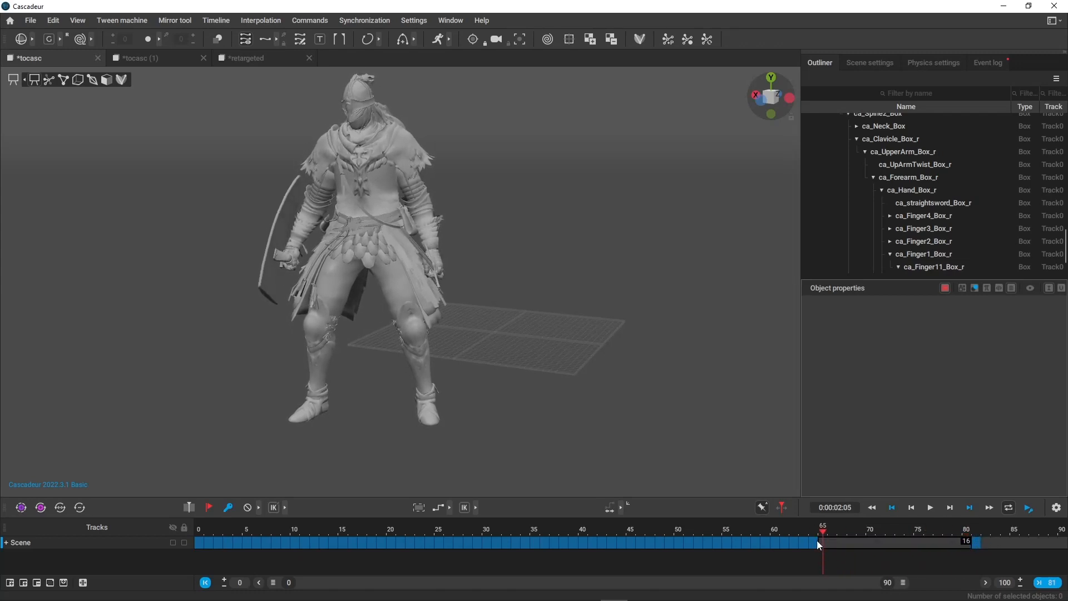
Apply a curved interpolation to the interval starting at frame 64, and preview the motion through frame 81.
{"action": "left_click", "coordinate": [816, 543]}
{"action": "left_click", "coordinate": [450, 508]}
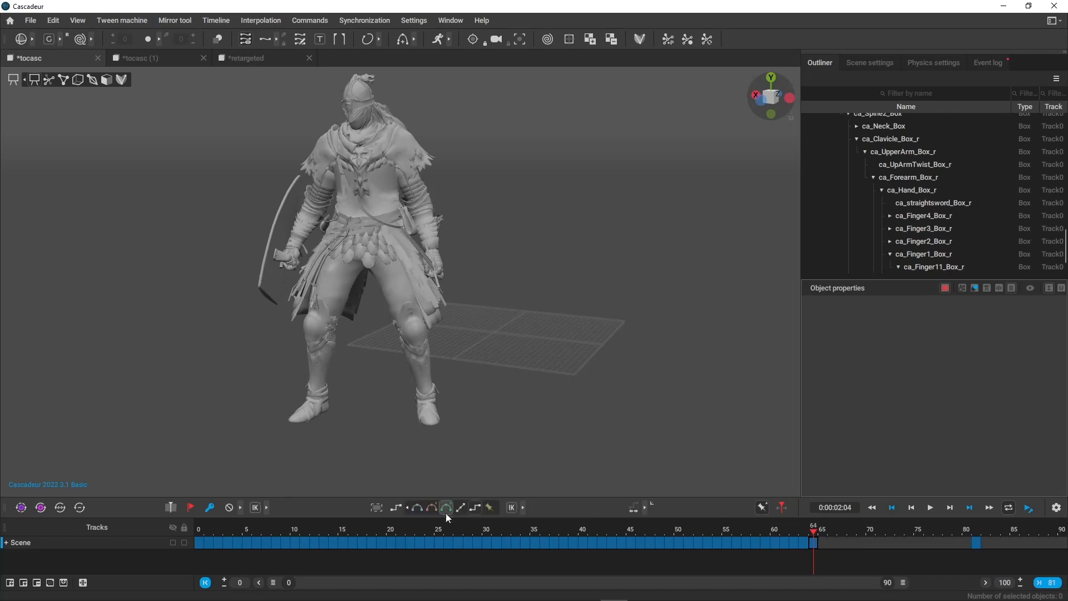
{"action": "left_click", "coordinate": [443, 509]}
{"action": "left_click_drag", "start_coordinate": [829, 530], "coordinate": [976, 555]}
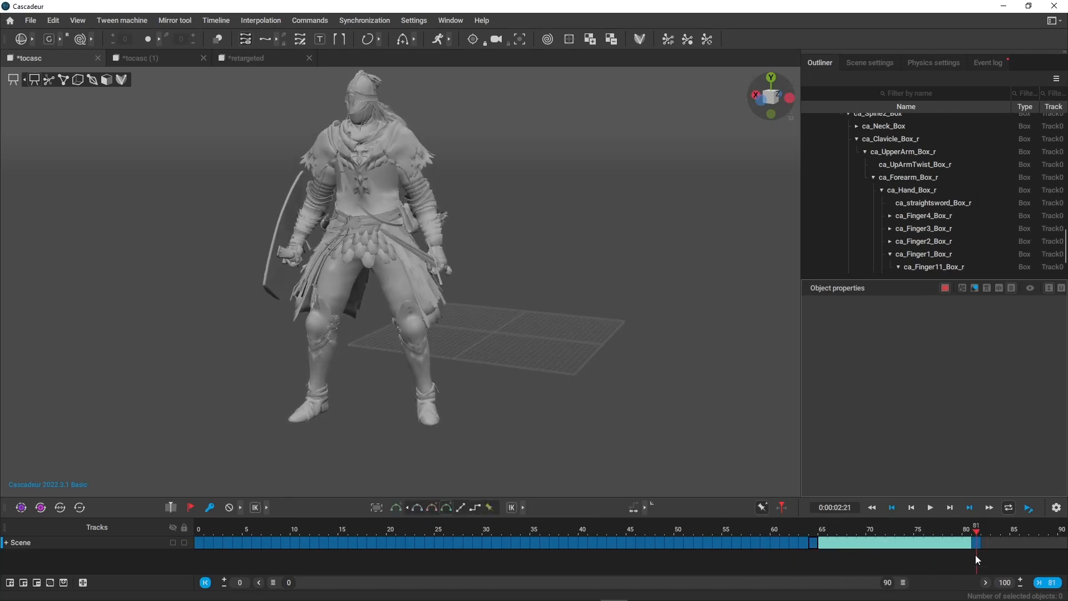
Try rotating the right-hand finger box ca_Finger1_Box_r at frame 81 and preview how the interpolated frames follow.
{"action": "scroll", "coordinate": [430, 315], "scroll_direction": "up", "scroll_amount": 3}
{"action": "left_click", "coordinate": [491, 250]}
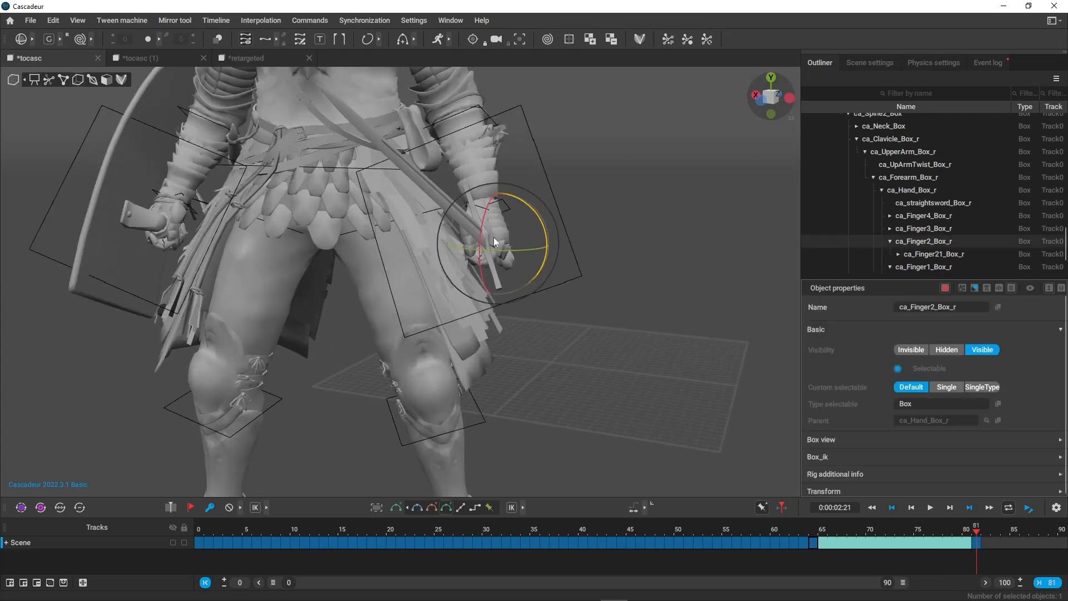
{"action": "left_click", "coordinate": [472, 250]}
{"action": "left_click", "coordinate": [497, 255]}
{"action": "left_click", "coordinate": [492, 247]}
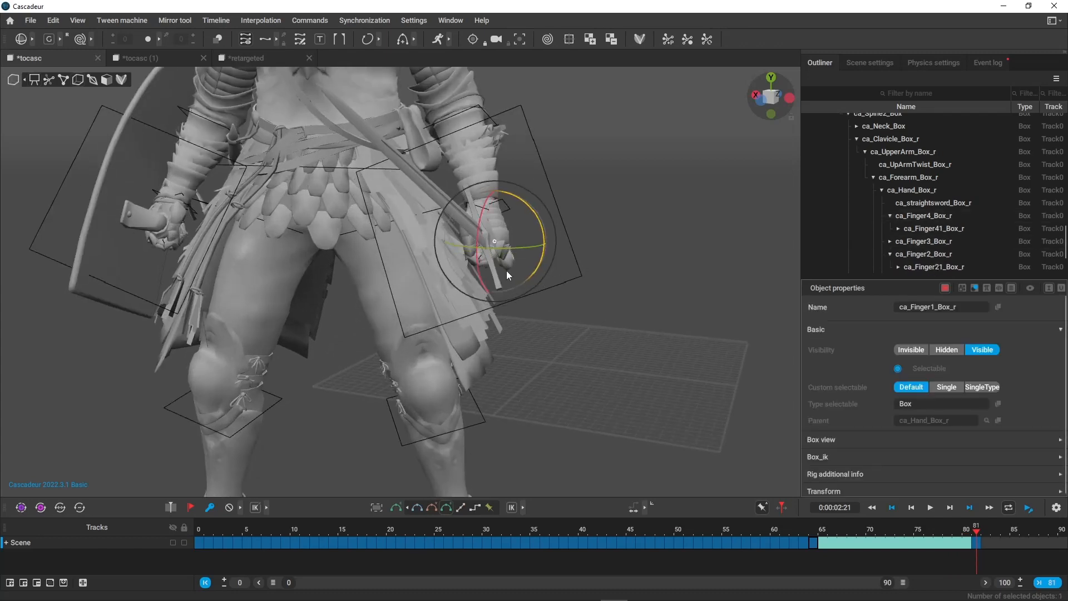
{"action": "left_click_drag", "start_coordinate": [543, 226], "coordinate": [506, 323]}
{"action": "left_click", "coordinate": [706, 378]}
{"action": "left_click_drag", "start_coordinate": [775, 531], "coordinate": [950, 535]}
{"action": "key", "text": "ctrl+z"}
Try other interpolation types on the interval between frames 64 and 81, and undo the recent changes.
{"action": "left_click_drag", "start_coordinate": [821, 531], "coordinate": [893, 544]}
{"action": "left_click", "coordinate": [435, 507]}
{"action": "left_click", "coordinate": [422, 506]}
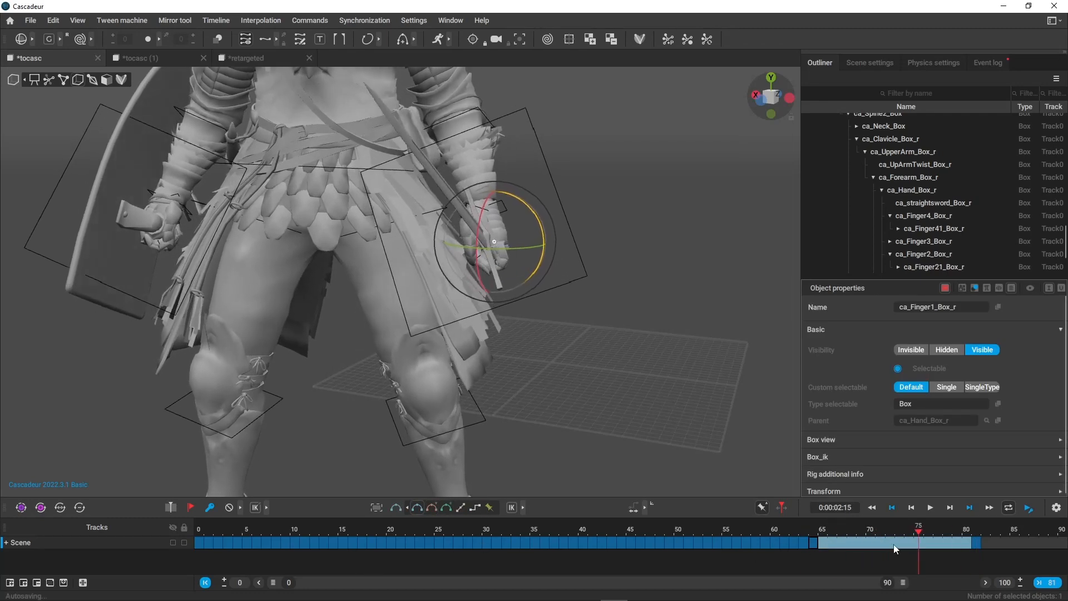
{"action": "left_click", "coordinate": [447, 508]}
{"action": "scroll", "coordinate": [507, 301], "scroll_direction": "down", "scroll_amount": 5}
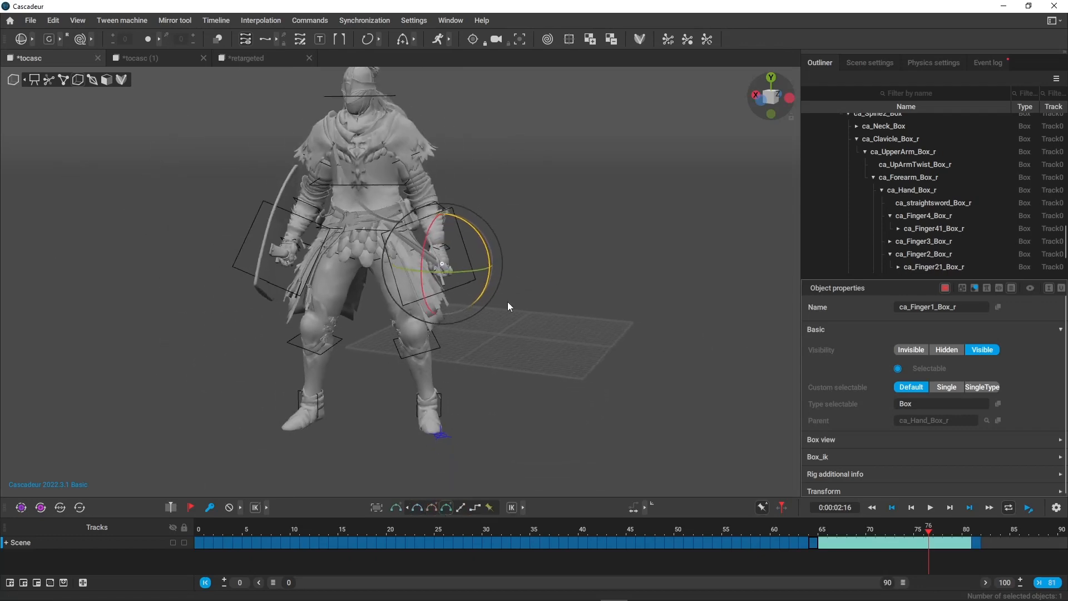
{"action": "left_click_drag", "start_coordinate": [507, 305], "coordinate": [630, 365], "text": "alt"}
{"action": "key", "text": "space"}
{"action": "key", "text": "ctrl+z"}
{"action": "key", "text": "ctrl+z"}
{"action": "key", "text": "ctrl+z"}
{"action": "key", "text": "ctrl+z"}
{"action": "key", "text": "ctrl+z"}
{"action": "key", "text": "ctrl+z"}
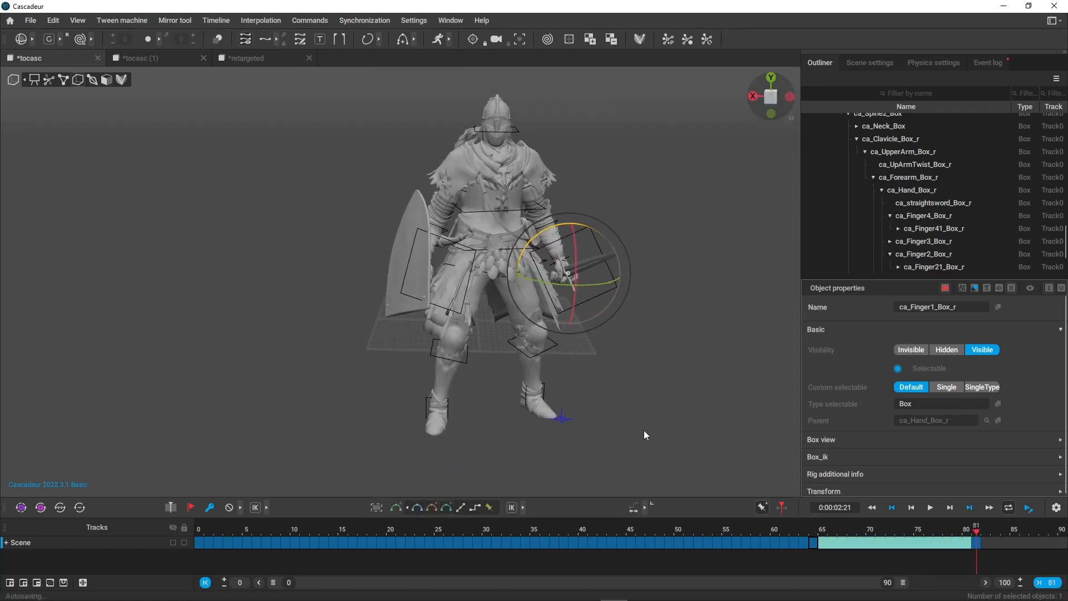
Set the displayed timeline range to end at frame 81, and scrub the animation back to frame 0.
{"action": "left_click", "coordinate": [599, 422]}
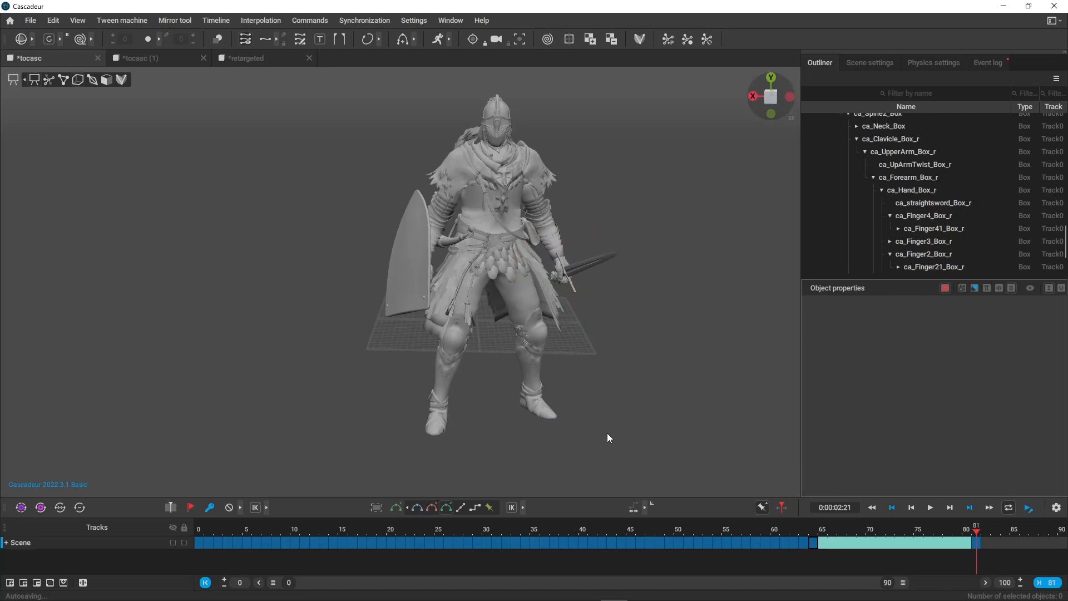
{"action": "mouse_move", "coordinate": [606, 432]}
{"action": "left_mouse_down", "text": "alt"}
{"action": "mouse_move", "coordinate": [525, 376]}
{"action": "mouse_move", "coordinate": [623, 423]}
{"action": "left_mouse_up", "text": "alt"}
{"action": "left_click", "coordinate": [1049, 580]}
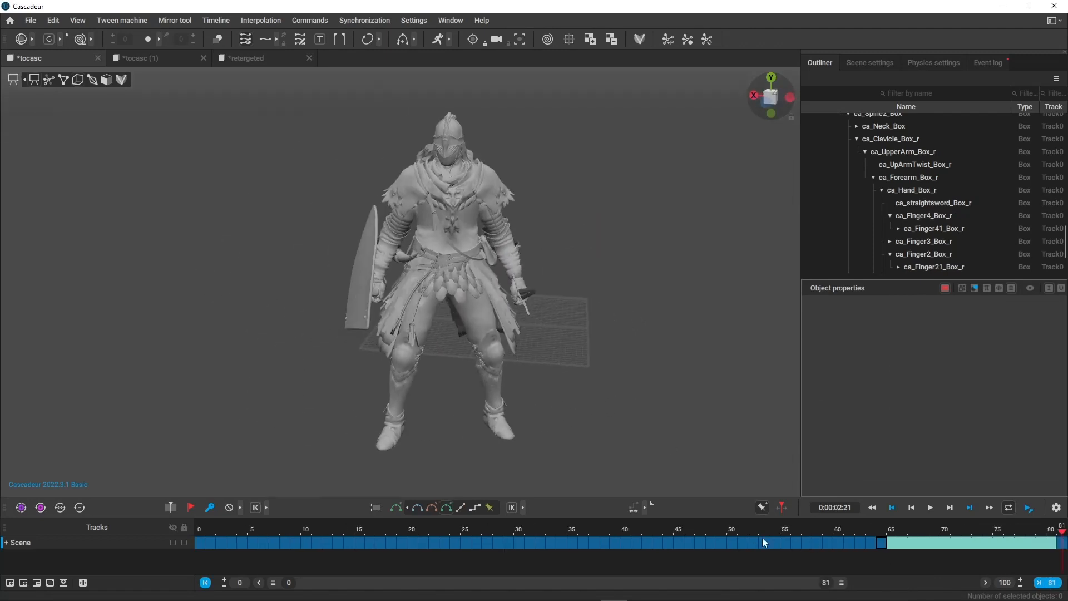
{"action": "left_click_drag", "start_coordinate": [746, 534], "coordinate": [199, 573]}
{"action": "scroll", "coordinate": [384, 349], "scroll_direction": "up", "scroll_amount": 4}
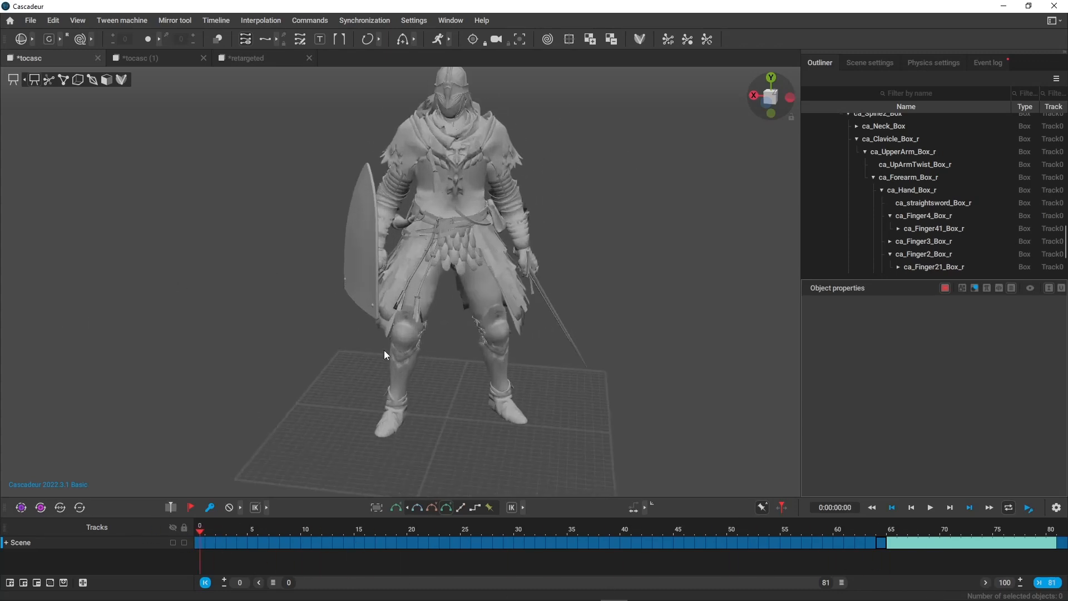
Display the auto-posing controllers and examine the character's poses between frames 64 and 0 from several angles.
{"action": "key", "text": "4"}
{"action": "left_click_drag", "start_coordinate": [383, 350], "coordinate": [278, 326], "text": "alt"}
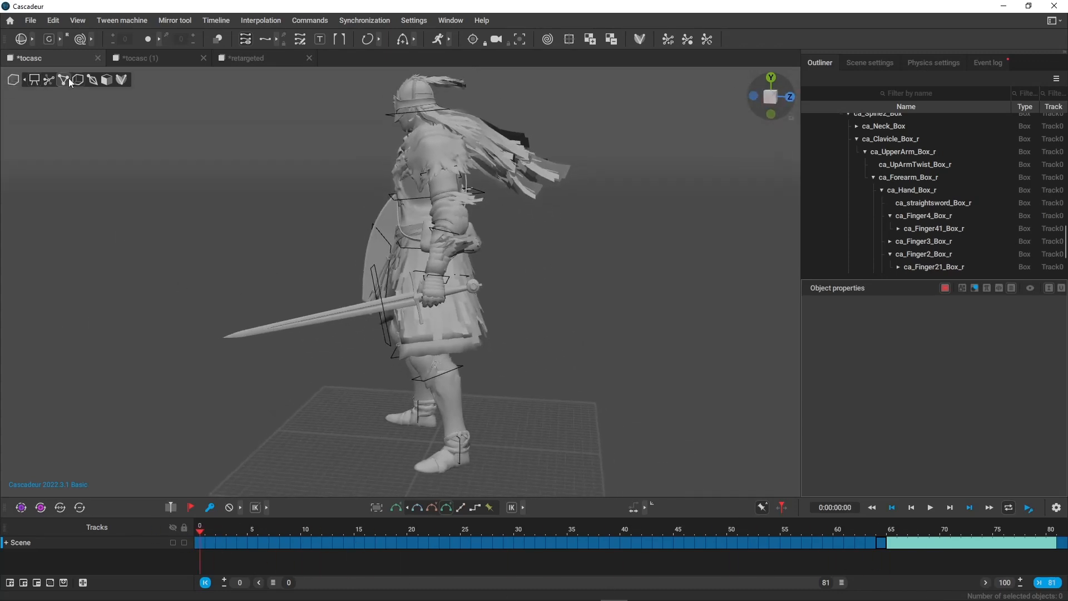
{"action": "left_click", "coordinate": [68, 79]}
{"action": "left_click", "coordinate": [48, 79]}
{"action": "left_click_drag", "start_coordinate": [446, 239], "coordinate": [525, 263], "text": "alt"}
{"action": "left_click", "coordinate": [883, 530]}
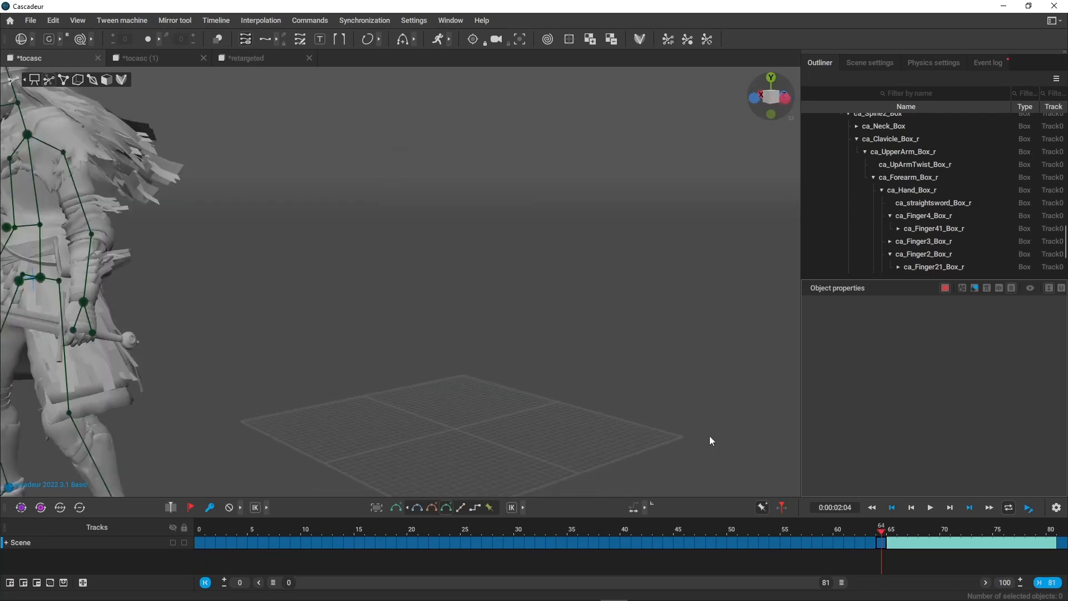
{"action": "middle_click_drag", "start_coordinate": [245, 292], "coordinate": [370, 278], "text": "alt"}
{"action": "left_click_drag", "start_coordinate": [907, 534], "coordinate": [186, 489]}
{"action": "middle_click_drag", "start_coordinate": [600, 411], "coordinate": [421, 440], "text": "alt"}
{"action": "left_click_drag", "start_coordinate": [422, 439], "coordinate": [562, 459], "text": "alt"}
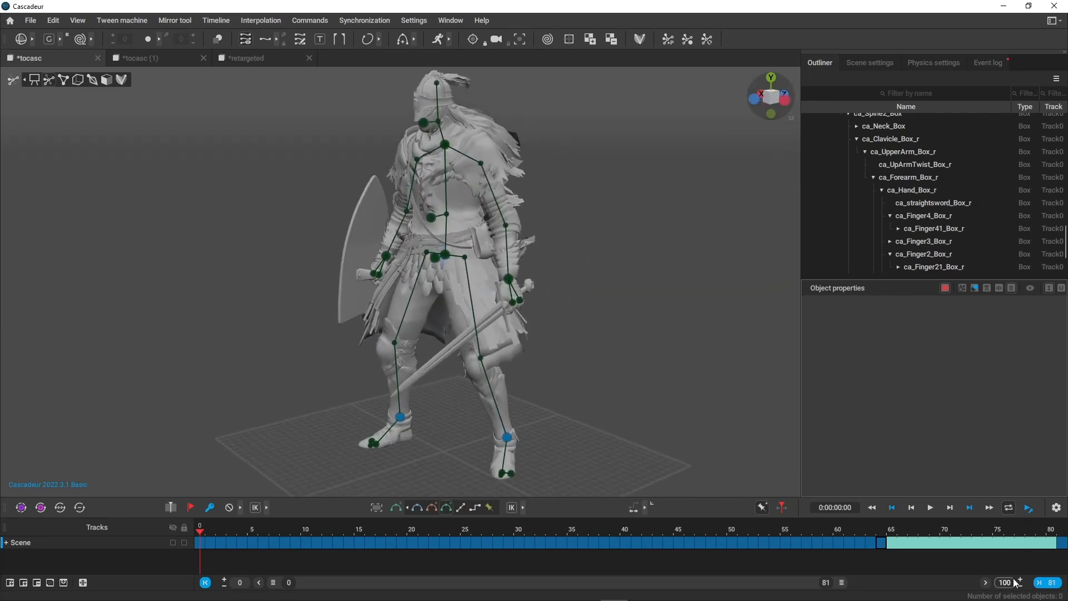
Extend the displayed timeline range to 82 and preview the ending motion from frame 64 through frame 81.
{"action": "left_click_drag", "start_coordinate": [840, 582], "coordinate": [851, 585]}
{"action": "left_click_drag", "start_coordinate": [869, 524], "coordinate": [1043, 529]}
{"action": "middle_click_drag", "start_coordinate": [323, 373], "coordinate": [564, 325], "text": "alt"}
{"action": "left_click_drag", "start_coordinate": [564, 324], "coordinate": [618, 333], "text": "alt"}
{"action": "middle_click_drag", "start_coordinate": [618, 333], "coordinate": [532, 267], "text": "alt"}
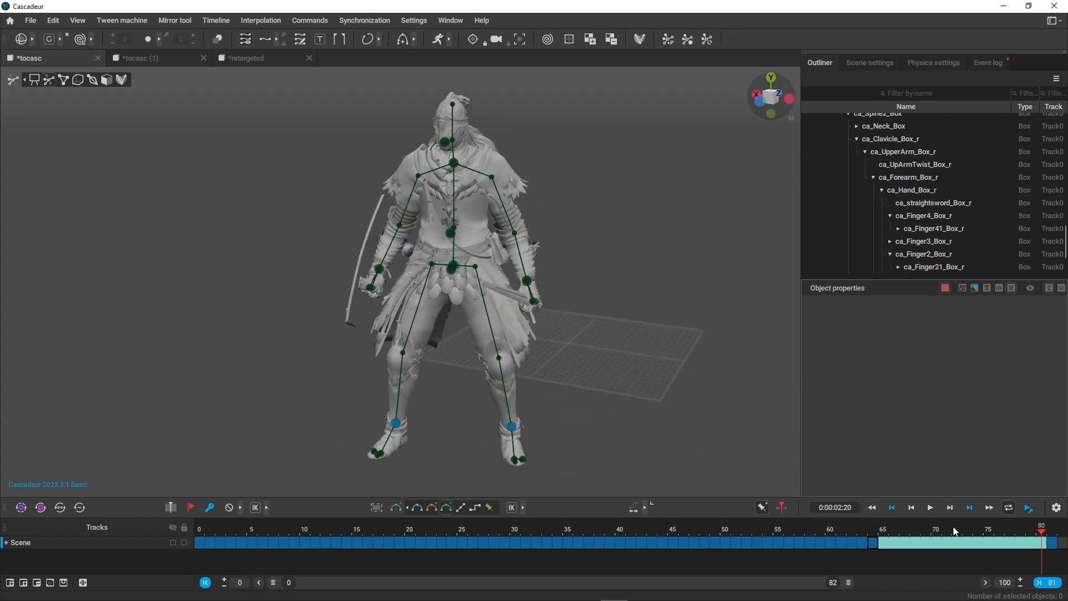
{"action": "left_click_drag", "start_coordinate": [862, 532], "coordinate": [1053, 546]}
{"action": "key", "text": "KP_1"}
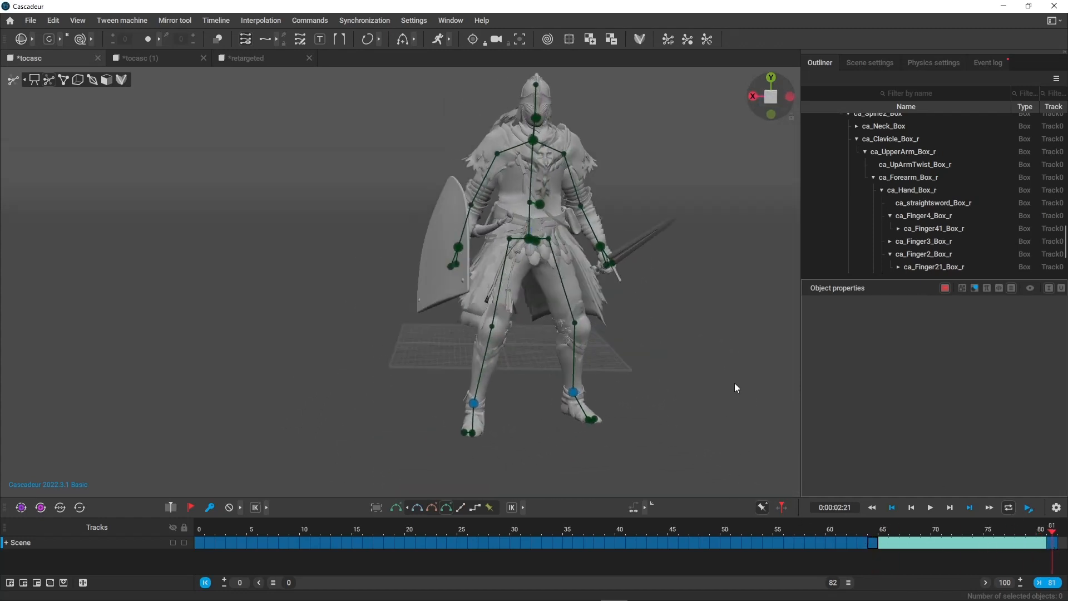
Compare the character's placement and pose at frame 0 with those at frame 81.
{"action": "middle_click_drag", "start_coordinate": [701, 380], "coordinate": [584, 368], "text": "alt"}
{"action": "left_click", "coordinate": [199, 530]}
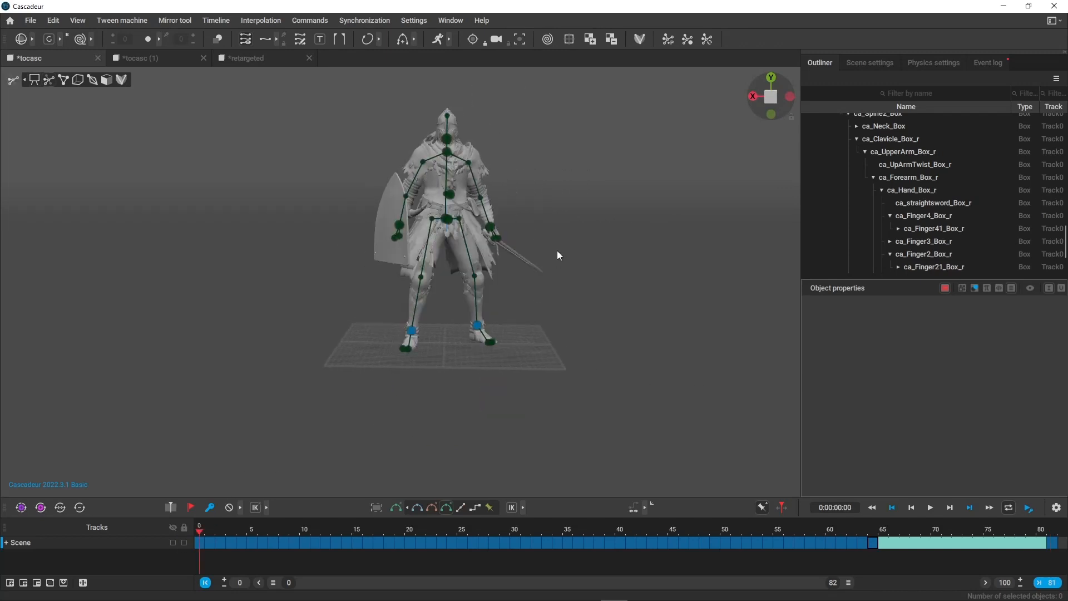
{"action": "left_click", "coordinate": [1052, 533]}
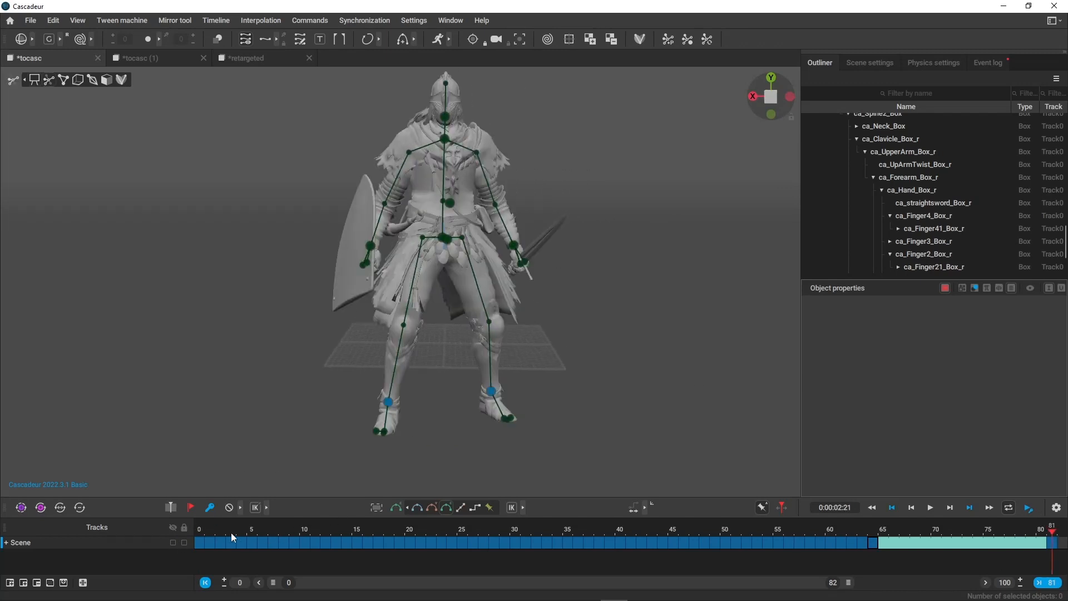
{"action": "left_click", "coordinate": [201, 532]}
{"action": "left_click", "coordinate": [1054, 533]}
{"action": "left_click", "coordinate": [199, 527]}
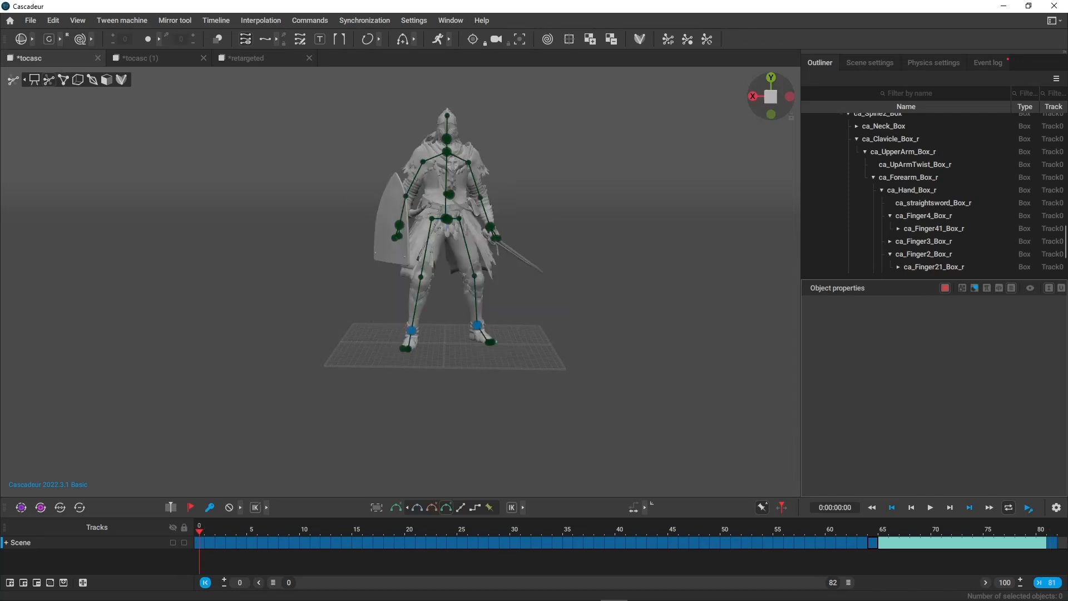
{"action": "left_click", "coordinate": [1056, 533]}
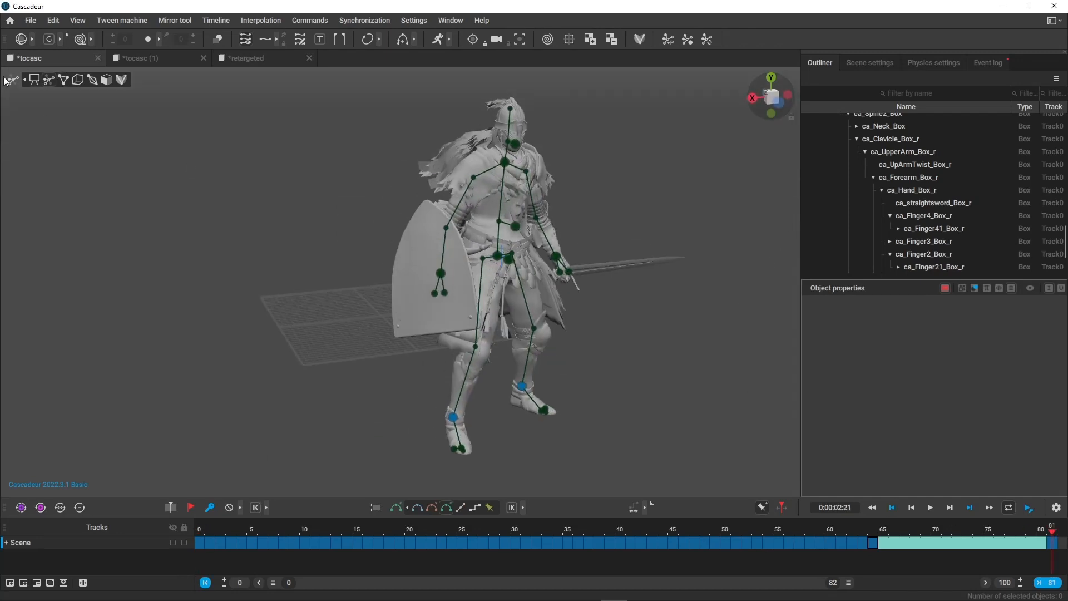
Show the point controllers and collapse the auto_posing and rig Points hierarchies to reach the Centers of mass group.
{"action": "left_click", "coordinate": [63, 81]}
{"action": "scroll", "coordinate": [853, 189], "scroll_direction": "down", "scroll_amount": 3}
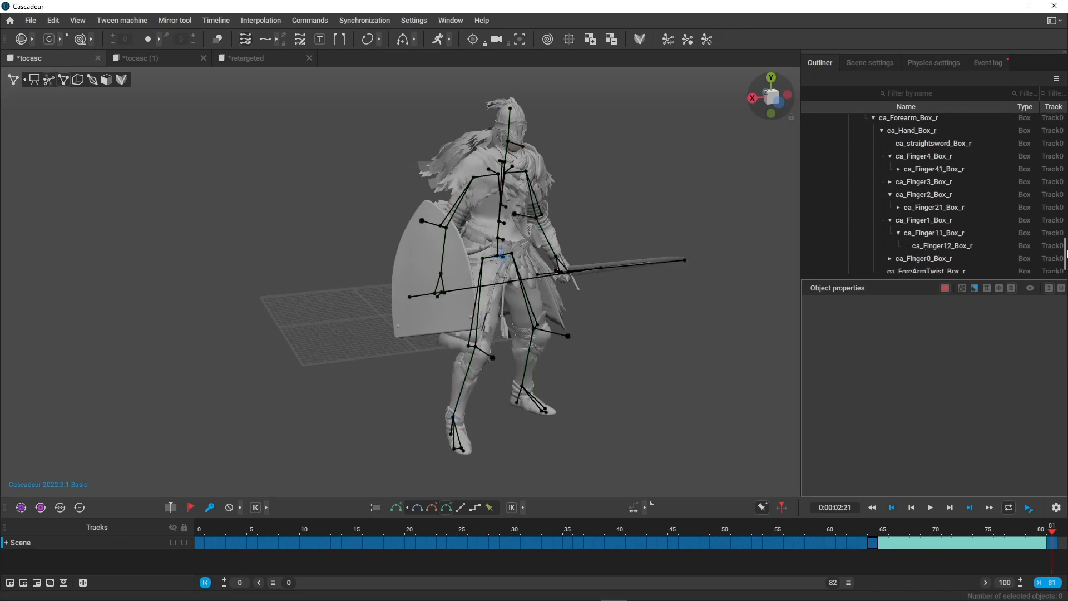
{"action": "left_click_drag", "start_coordinate": [1063, 246], "coordinate": [1057, 123]}
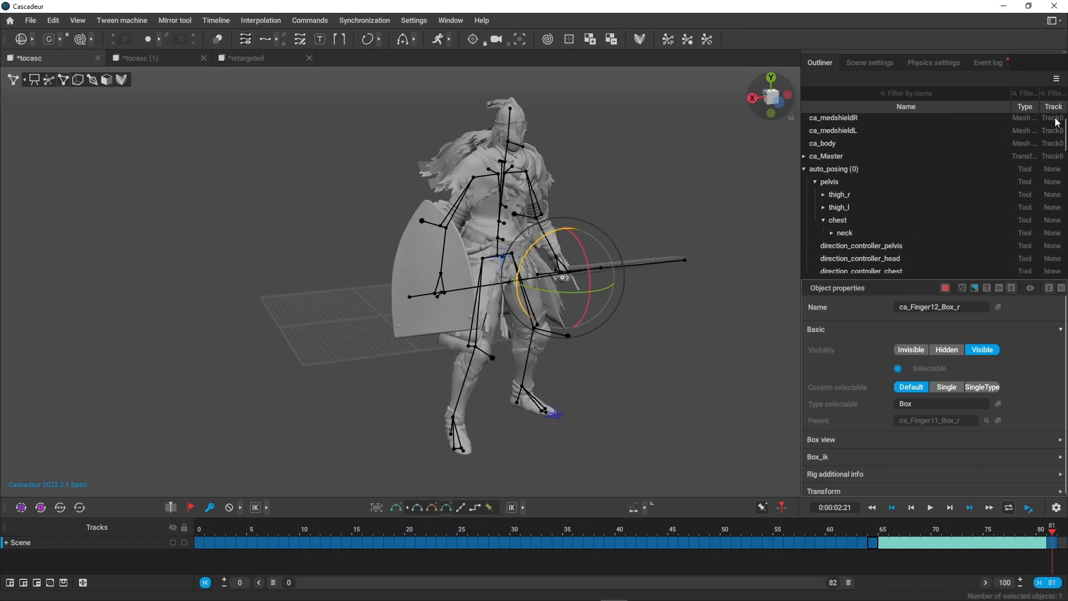
{"action": "left_click", "coordinate": [807, 168]}
{"action": "left_click", "coordinate": [804, 170]}
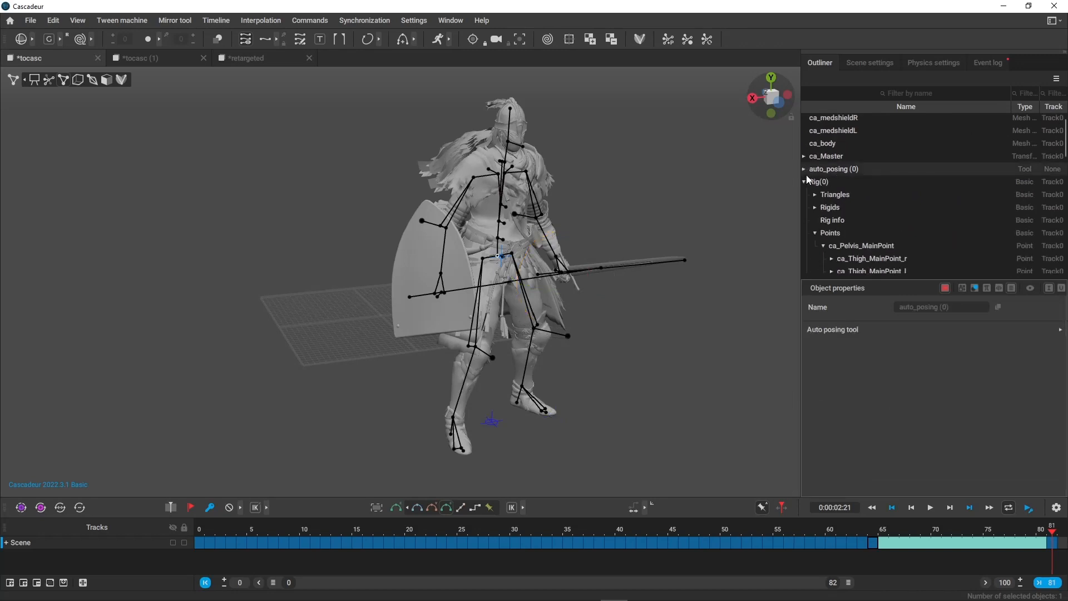
{"action": "left_click", "coordinate": [806, 181]}
{"action": "left_click", "coordinate": [805, 208]}
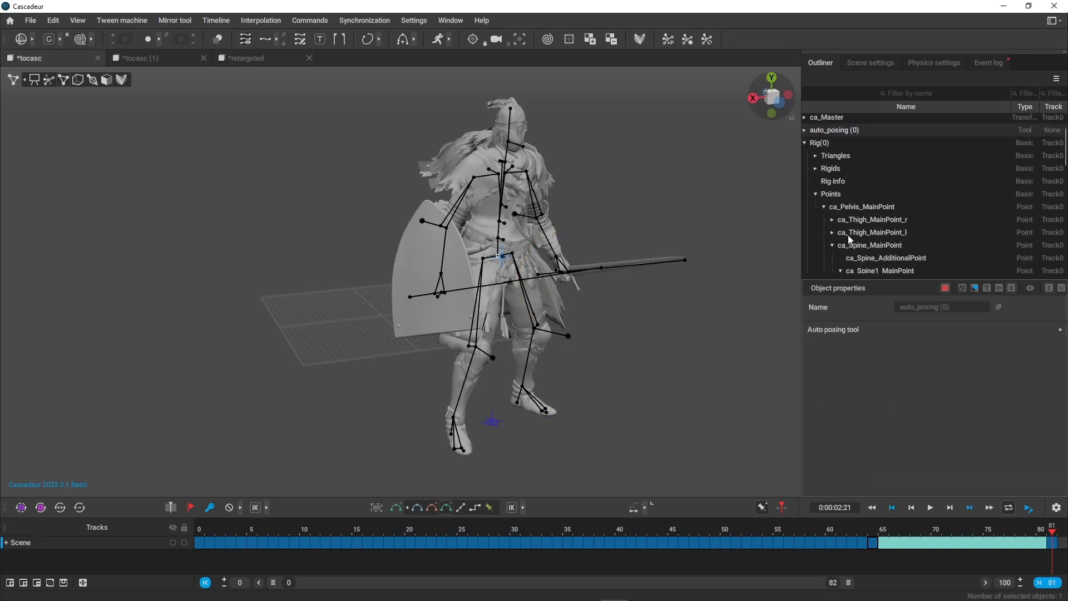
{"action": "scroll", "coordinate": [829, 178], "scroll_direction": "down", "scroll_amount": 1}
{"action": "left_click", "coordinate": [816, 151]}
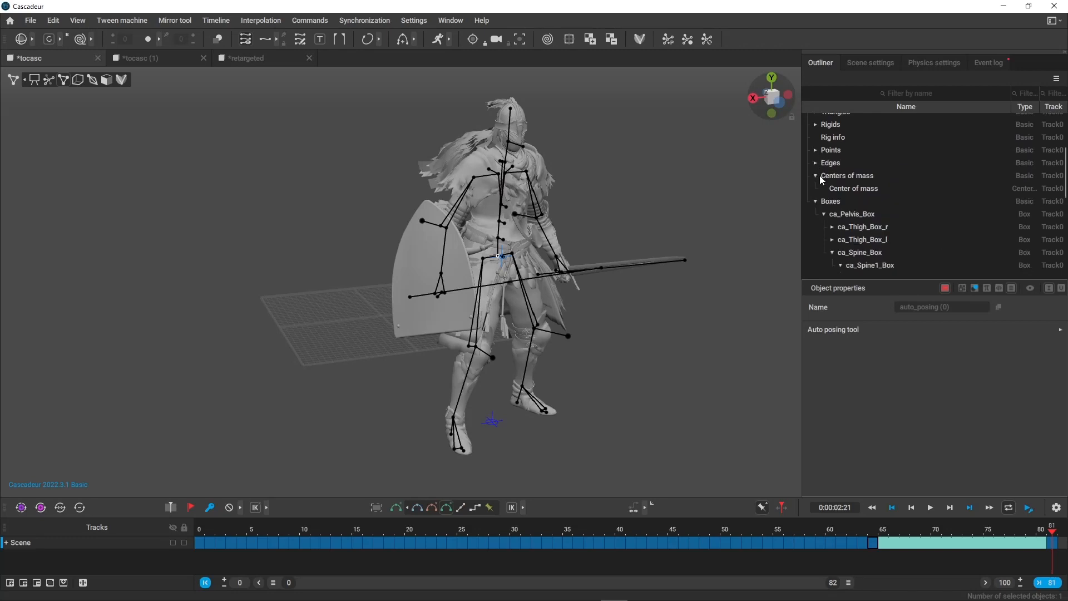
Select the Center of mass object at frame 81 and copy its global Z position from the transform properties.
{"action": "left_click", "coordinate": [854, 188]}
{"action": "key", "text": "f"}
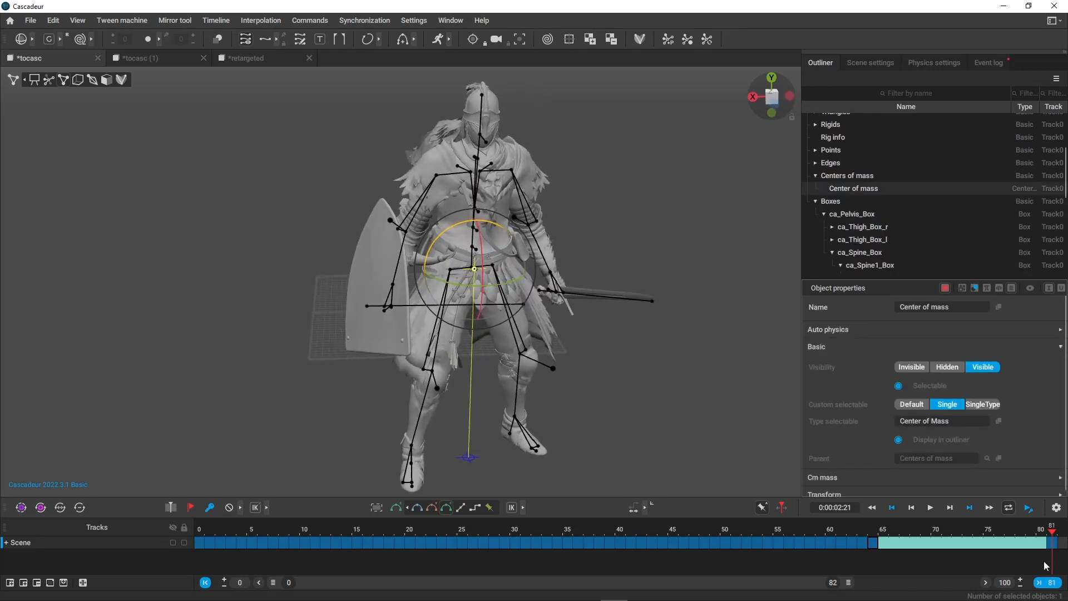
{"action": "left_click", "coordinate": [820, 349]}
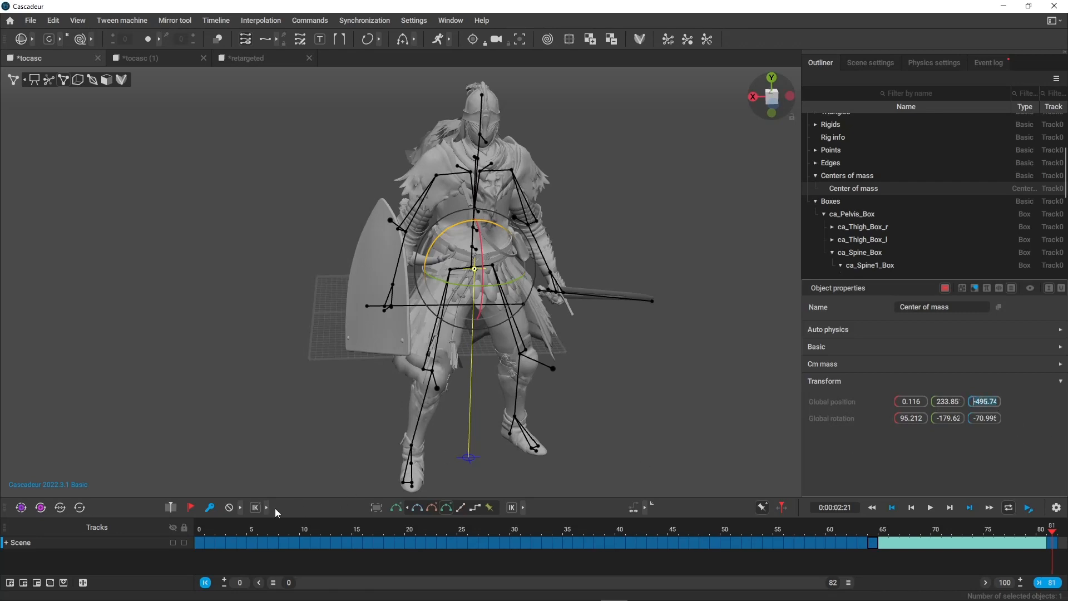
Copy the keyframe pose from frame 0 and paste it onto frame 81.
{"action": "left_click", "coordinate": [198, 549]}
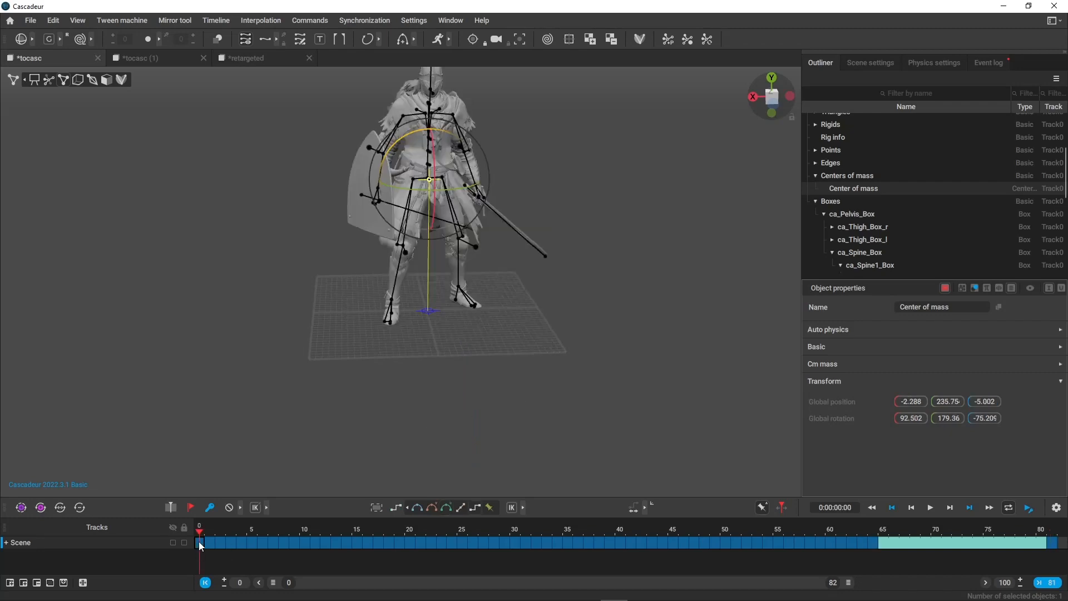
{"action": "left_click", "coordinate": [346, 542]}
{"action": "left_click_drag", "start_coordinate": [785, 558], "coordinate": [1057, 548]}
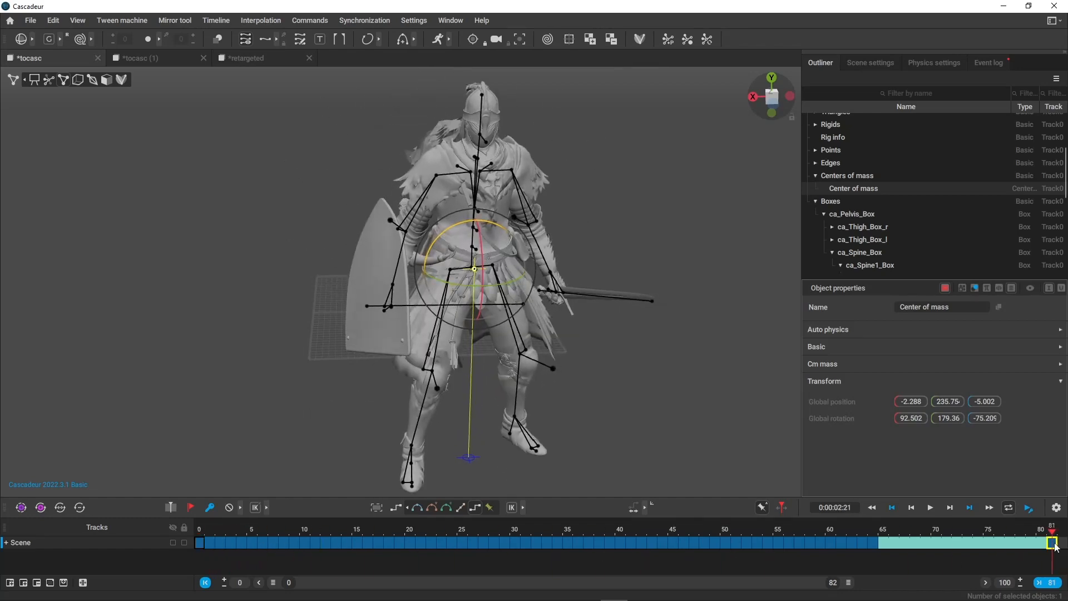
{"action": "middle_click_drag", "start_coordinate": [1056, 548], "coordinate": [1056, 548]}
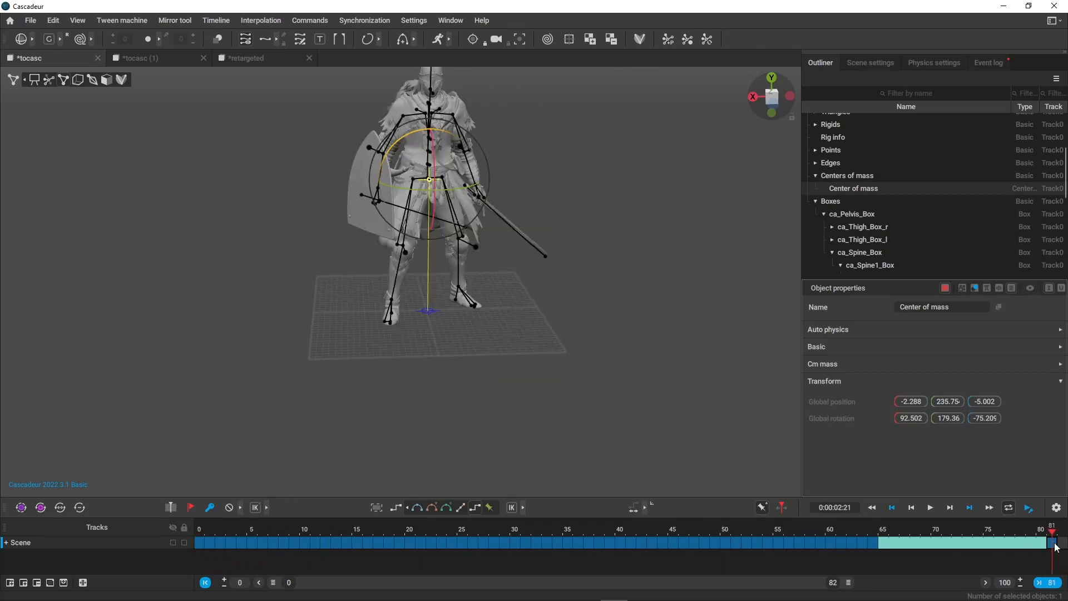
Set the Center of mass global Z position to -495.744 at frame 81.
{"action": "left_click", "coordinate": [986, 401]}
{"action": "type", "text": "-495.744"}
{"action": "key", "text": "Return"}
Preview the interpolated transition from frame 64 to frame 81 with the controllers hidden, and clear the selection.
{"action": "left_click", "coordinate": [934, 545]}
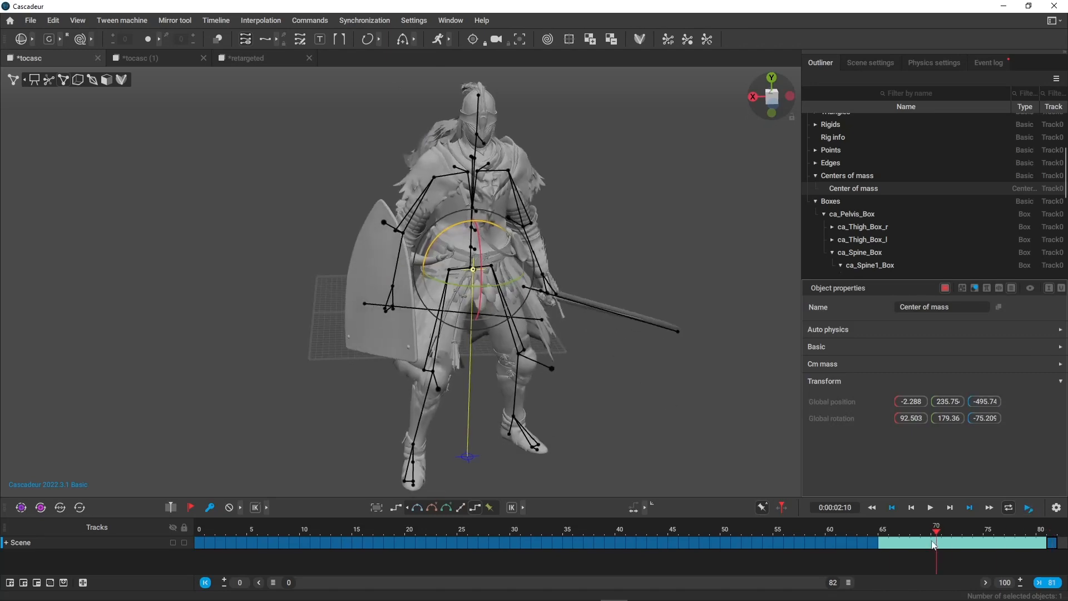
{"action": "left_click_drag", "start_coordinate": [932, 542], "coordinate": [874, 546]}
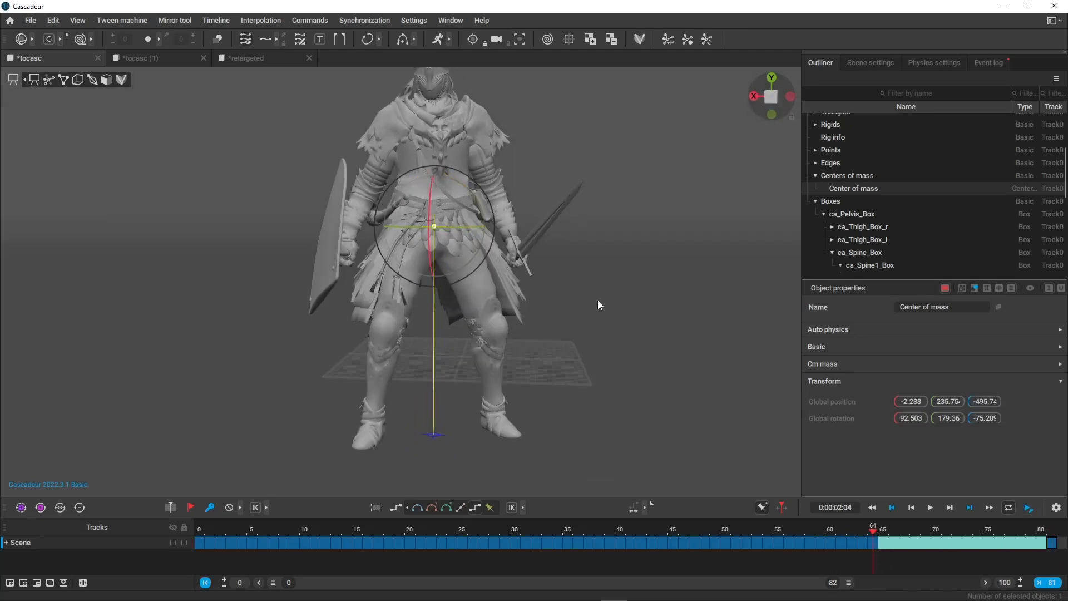
{"action": "left_click_drag", "start_coordinate": [598, 300], "coordinate": [592, 266], "text": "alt"}
{"action": "scroll", "coordinate": [593, 266], "scroll_direction": "down", "scroll_amount": 2}
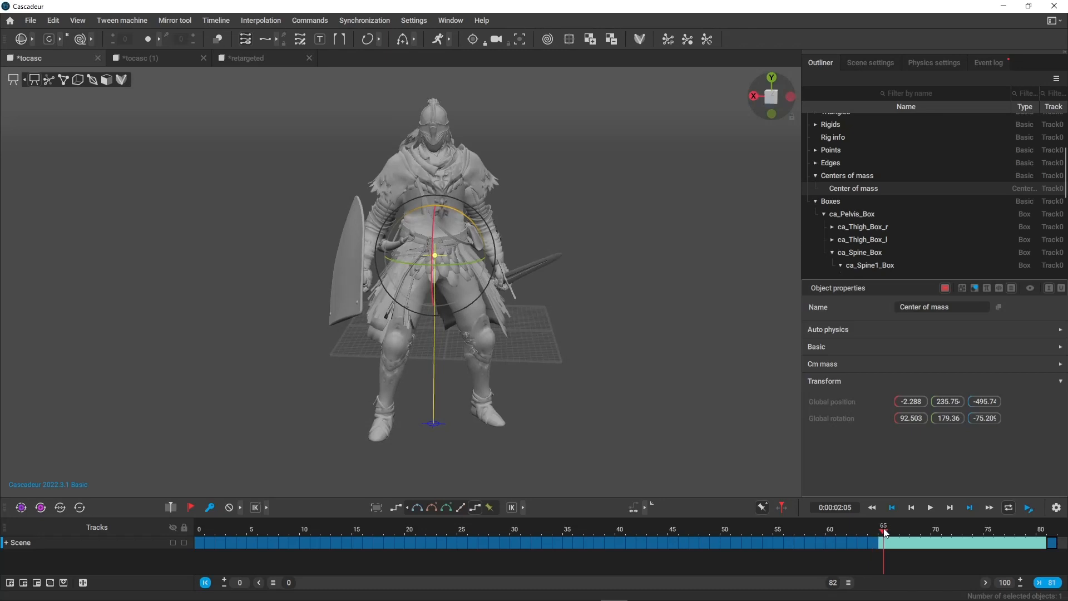
{"action": "left_click_drag", "start_coordinate": [875, 531], "coordinate": [1061, 557]}
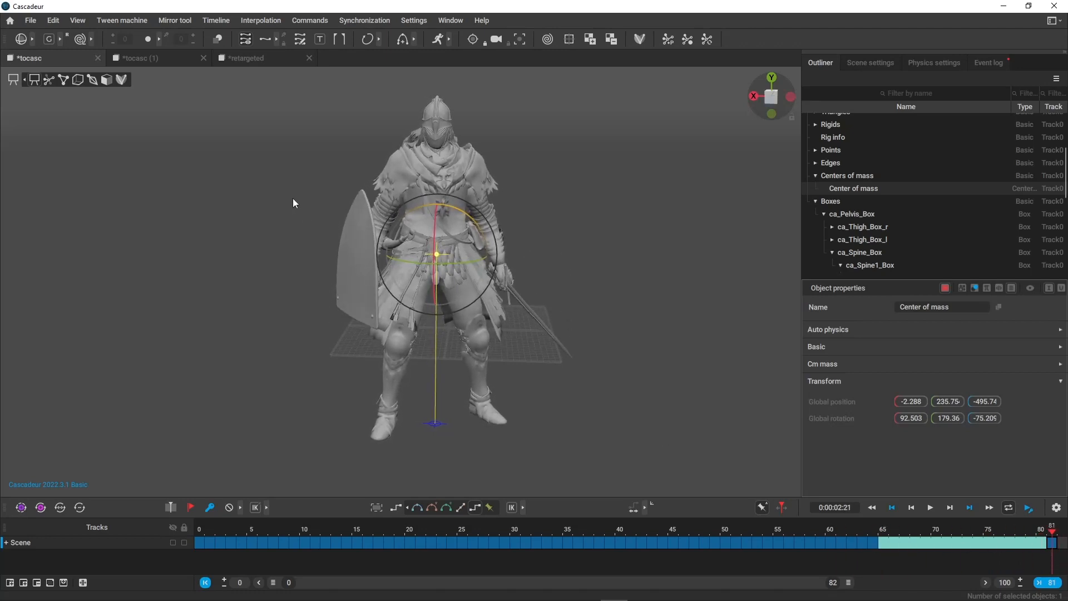
{"action": "left_click_drag", "start_coordinate": [882, 537], "coordinate": [975, 557]}
{"action": "left_click", "coordinate": [514, 215]}
Open the recent scene Valorheart_R1_A.casc.
{"action": "left_click", "coordinate": [247, 59]}
{"action": "left_click", "coordinate": [31, 20]}
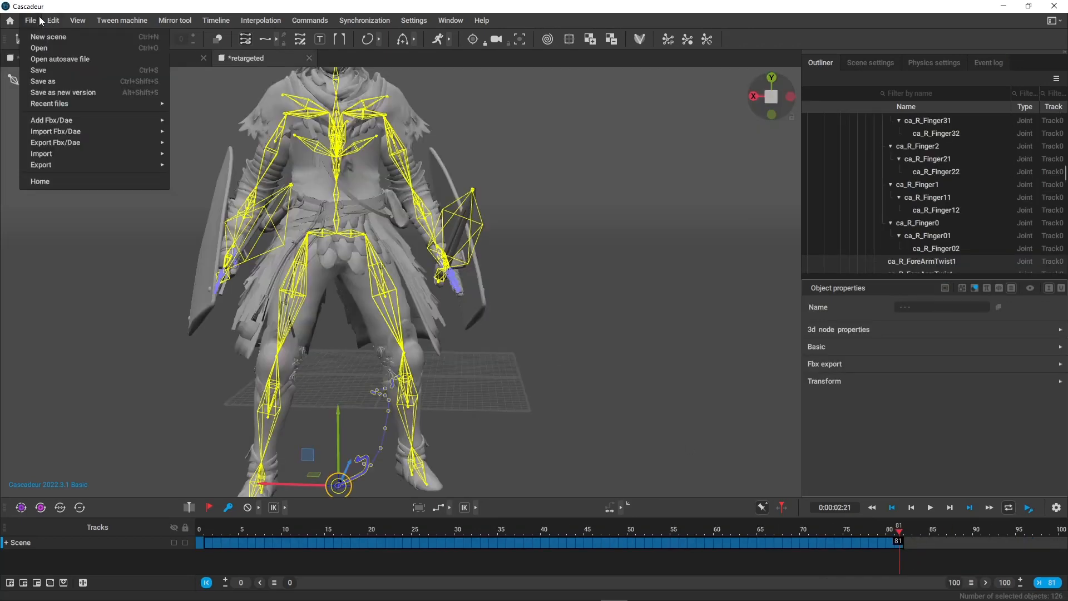
{"action": "mouse_move", "coordinate": [85, 104]}
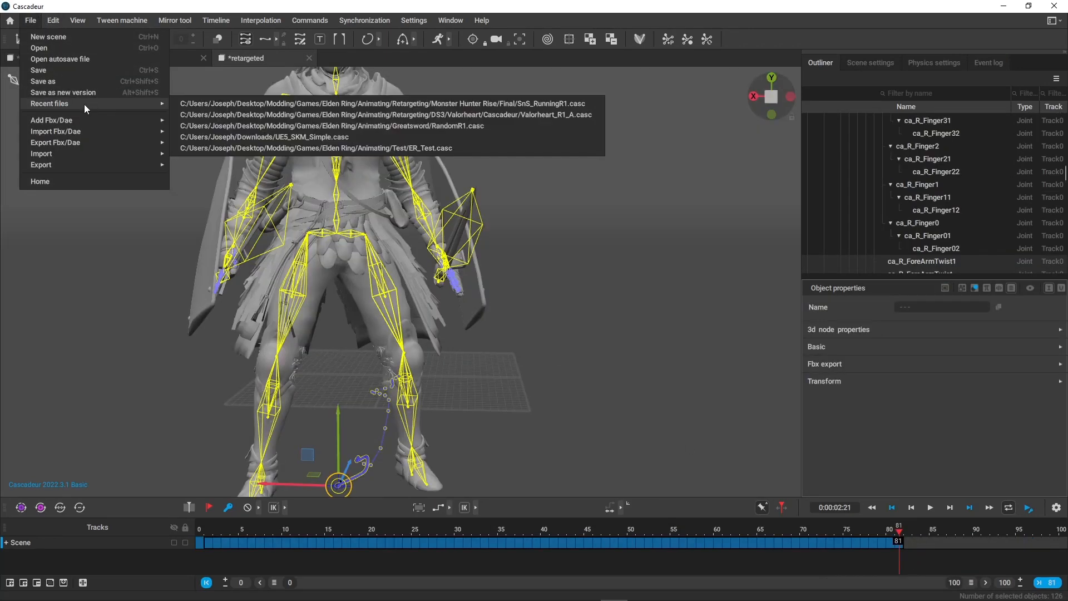
{"action": "left_click", "coordinate": [218, 114]}
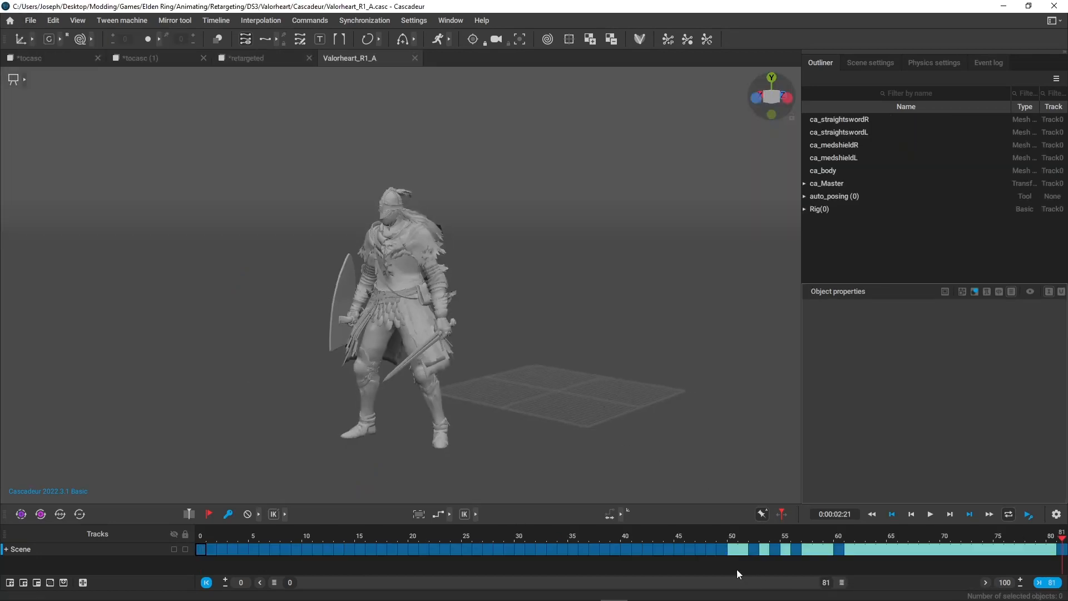
Review the Valorheart_R1_A animation up to frame 51, show the point controllers, and select the right straightsword direction point.
{"action": "left_click_drag", "start_coordinate": [636, 385], "coordinate": [737, 413], "text": "alt"}
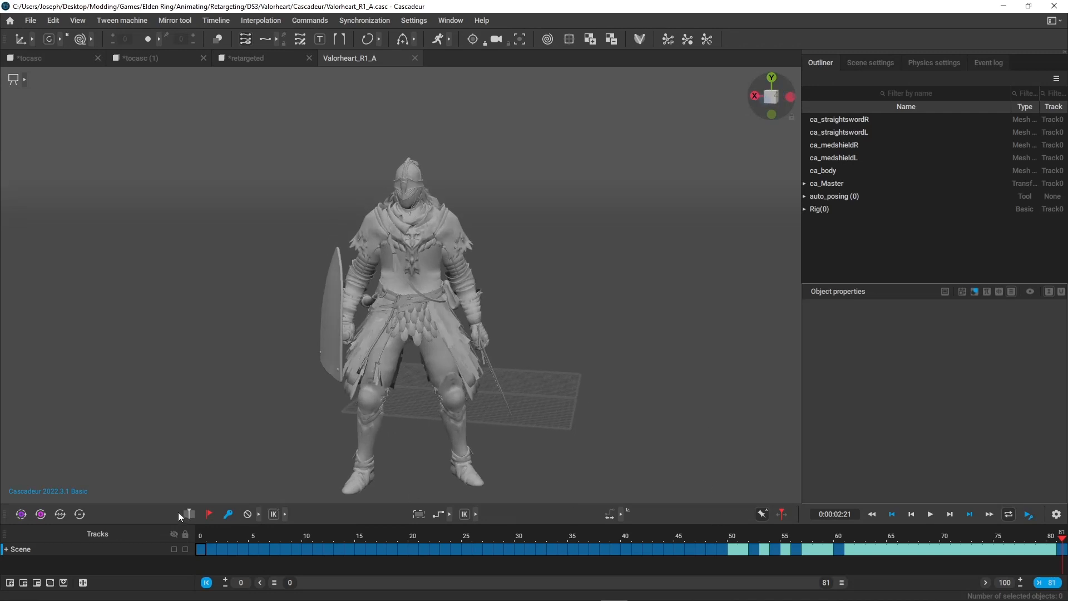
{"action": "left_click_drag", "start_coordinate": [200, 540], "coordinate": [741, 551]}
{"action": "left_click_drag", "start_coordinate": [526, 421], "coordinate": [472, 393], "text": "alt"}
{"action": "key", "text": "2"}
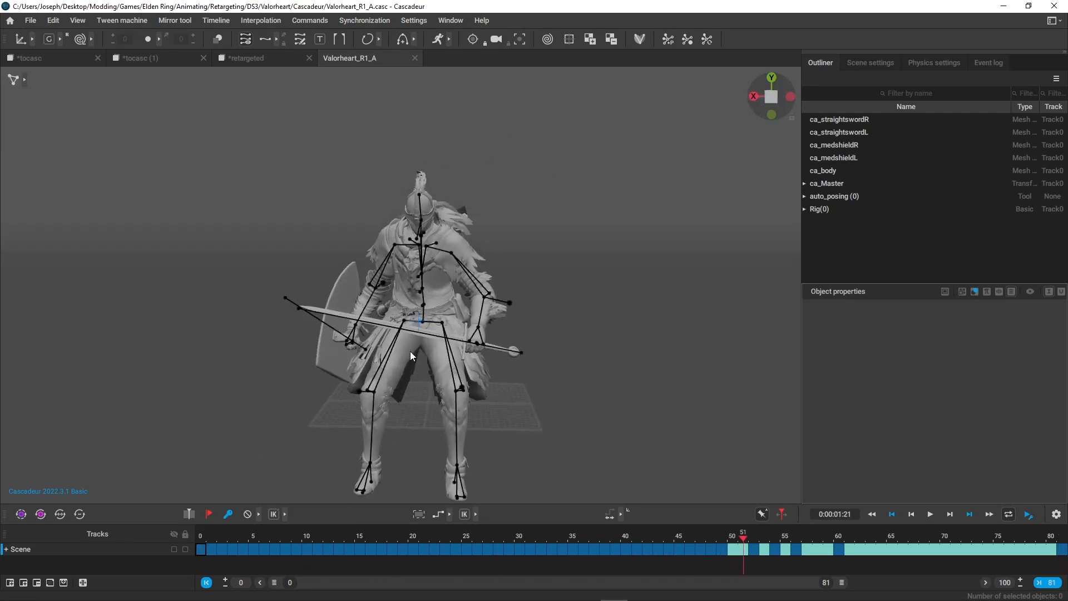
{"action": "left_click", "coordinate": [287, 300]}
{"action": "left_click_drag", "start_coordinate": [456, 349], "coordinate": [283, 399], "text": "alt"}
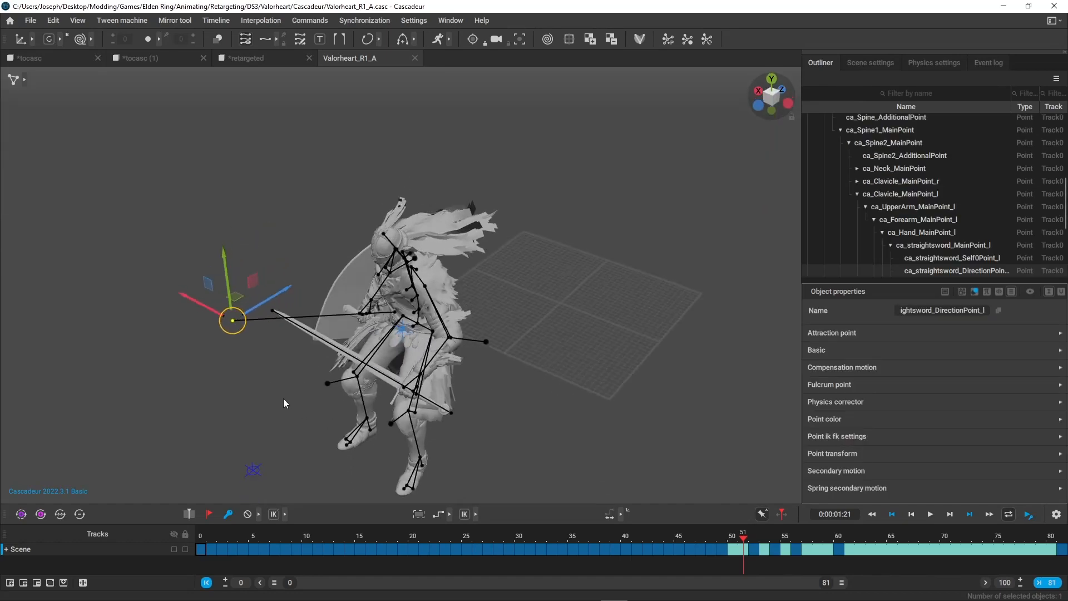
{"action": "left_click", "coordinate": [271, 312]}
{"action": "left_click_drag", "start_coordinate": [312, 356], "coordinate": [370, 314], "text": "alt"}
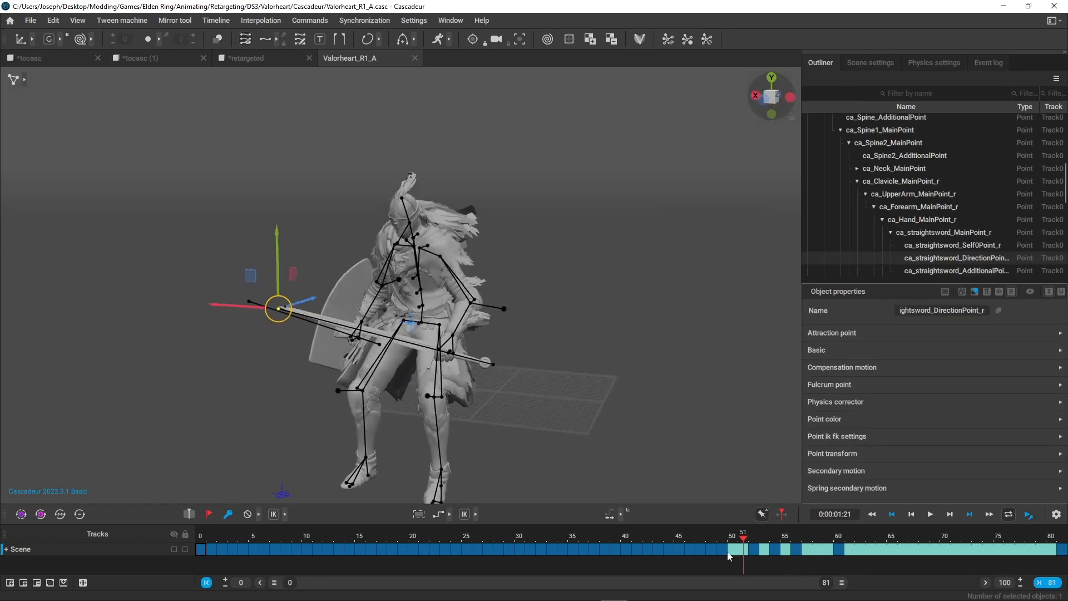
Display the right sword direction point's trajectory for frames 49 to 81 and examine its arc and keyframe spacing.
{"action": "left_click", "coordinate": [723, 551]}
{"action": "left_click_drag", "start_coordinate": [725, 555], "coordinate": [1063, 552]}
{"action": "left_click_drag", "start_coordinate": [523, 350], "coordinate": [579, 306], "text": "alt"}
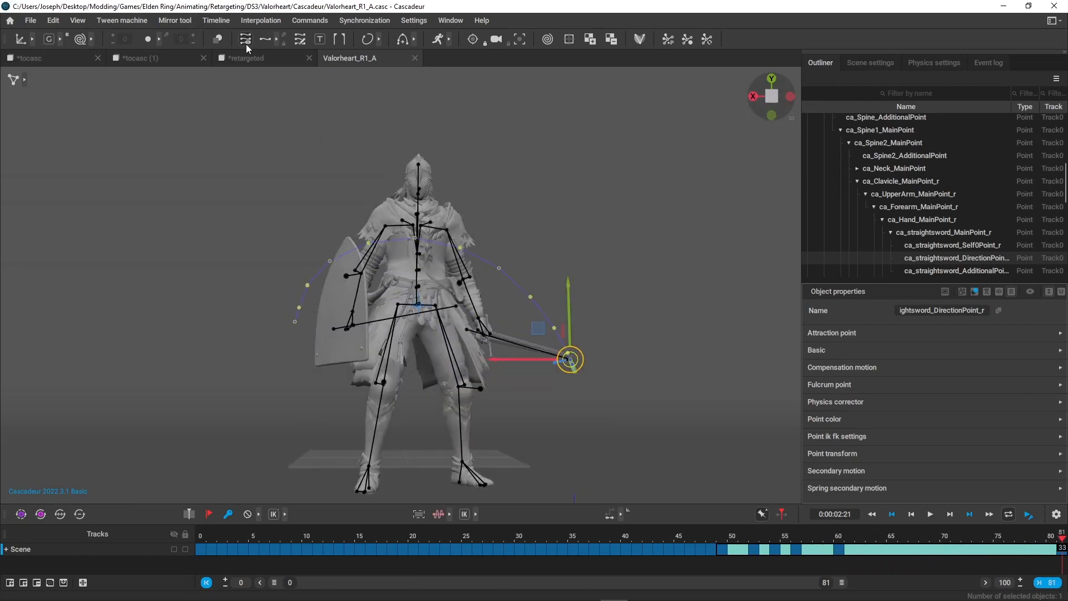
{"action": "left_click_drag", "start_coordinate": [524, 460], "coordinate": [541, 397], "text": "alt"}
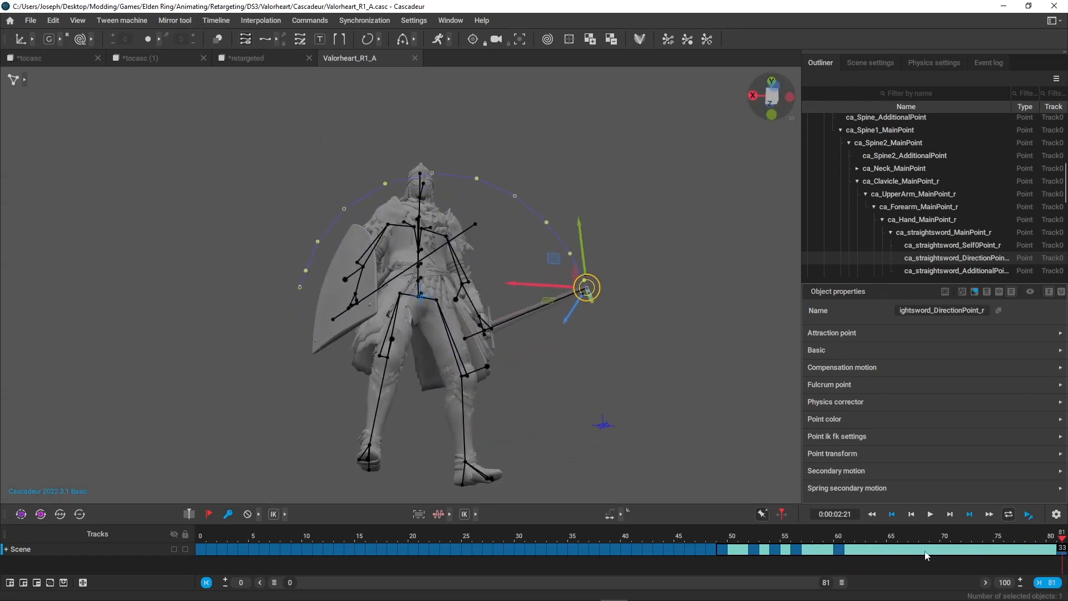
{"action": "left_click_drag", "start_coordinate": [732, 545], "coordinate": [775, 582]}
{"action": "left_click", "coordinate": [1050, 582]}
Switch to the tocasc scene and show the right straightsword direction point's trajectory for frames 48 to 81.
{"action": "left_click", "coordinate": [49, 58]}
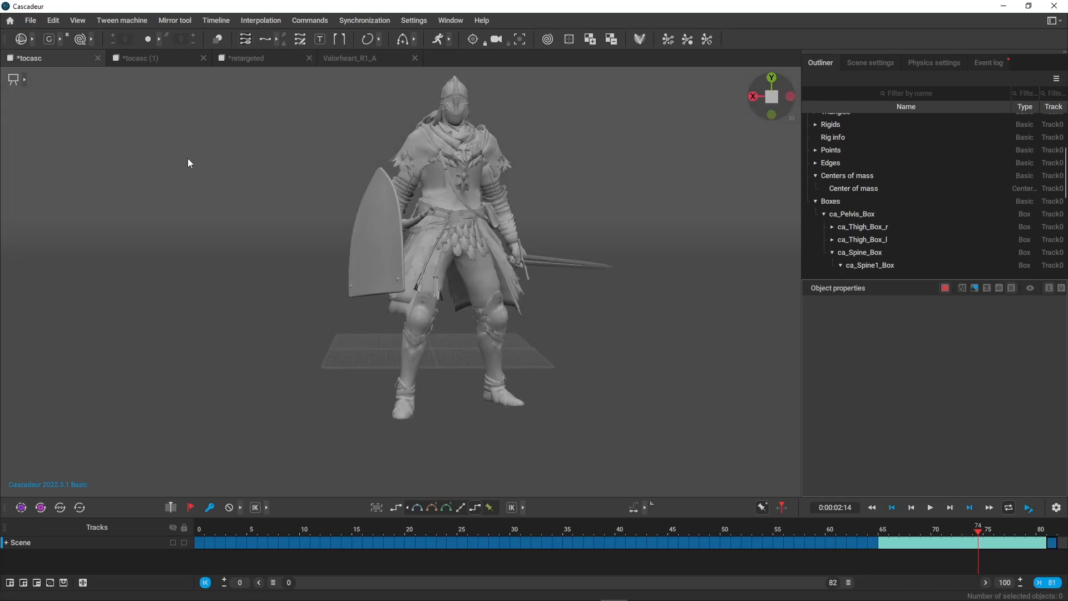
{"action": "key", "text": "ctrl+z"}
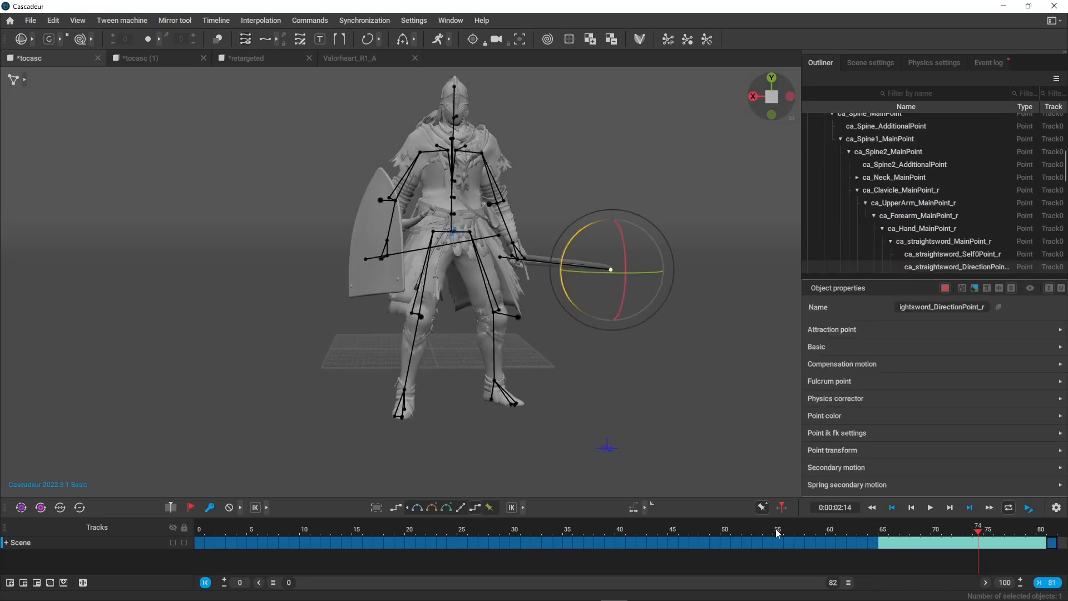
{"action": "left_click_drag", "start_coordinate": [705, 543], "coordinate": [1061, 542]}
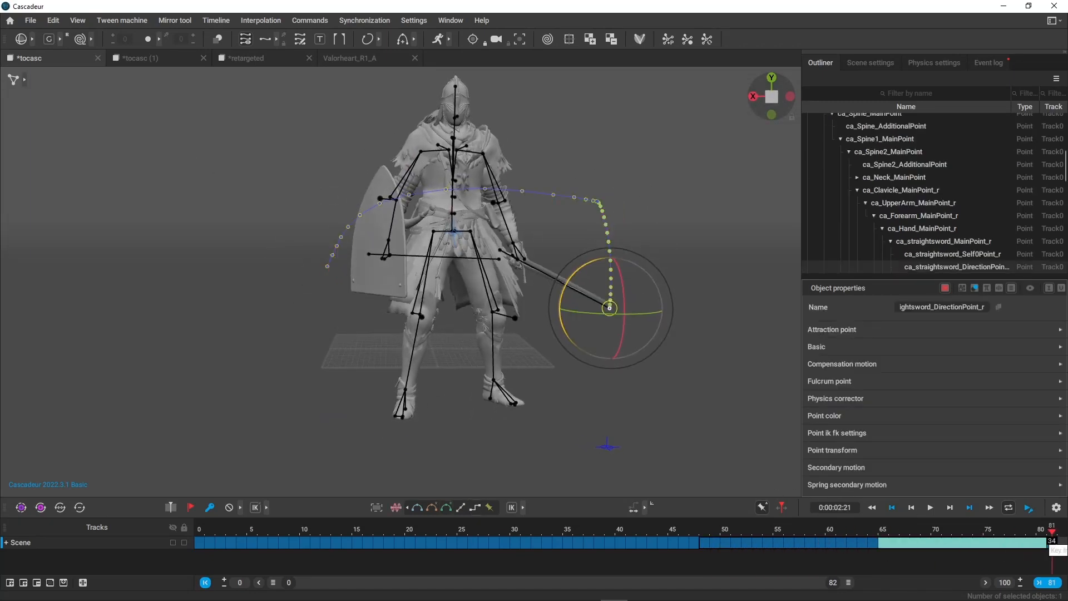
{"action": "left_click_drag", "start_coordinate": [715, 374], "coordinate": [676, 311], "text": "alt"}
{"action": "left_click_drag", "start_coordinate": [701, 529], "coordinate": [1052, 556]}
Return to the Valorheart_R1_A scene and examine the sword's trajectory from the side between frames 49 and 81.
{"action": "left_click", "coordinate": [359, 61]}
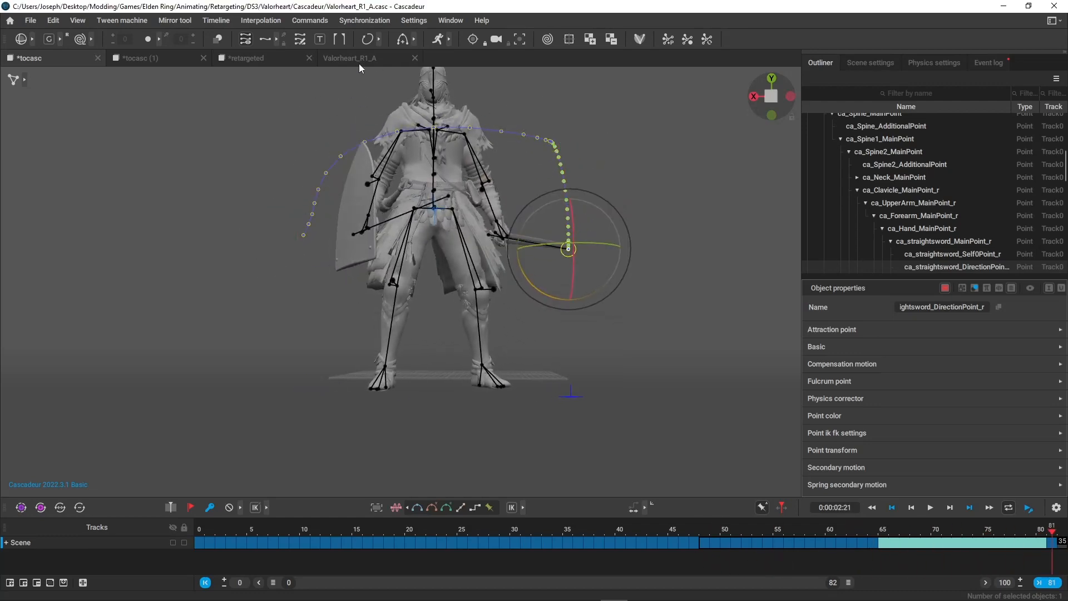
{"action": "left_click_drag", "start_coordinate": [541, 312], "coordinate": [473, 345], "text": "alt"}
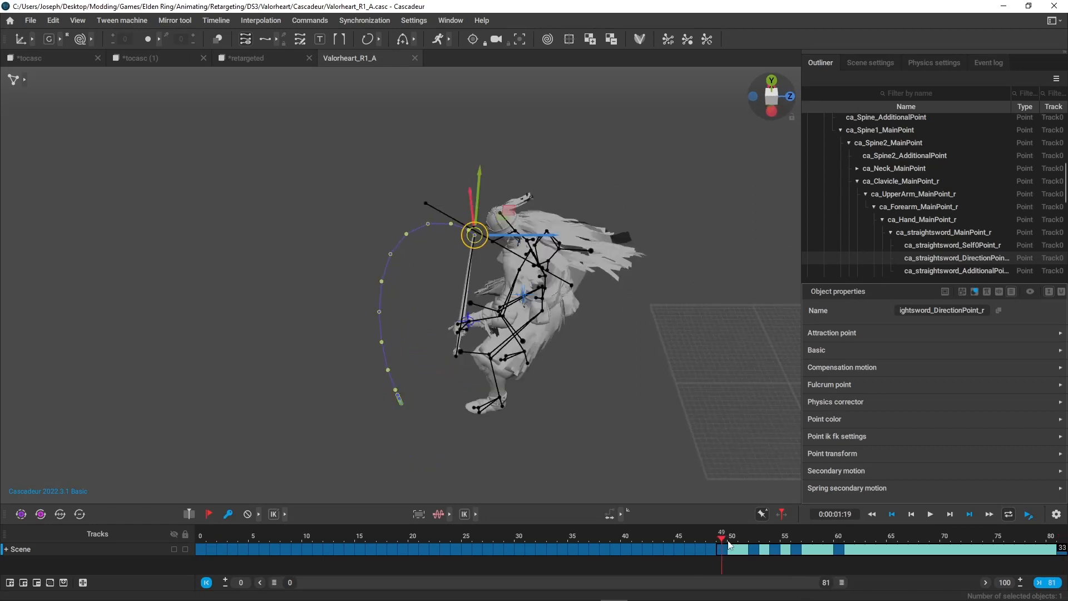
Show the list of recently opened scenes.
{"action": "left_click", "coordinate": [31, 20]}
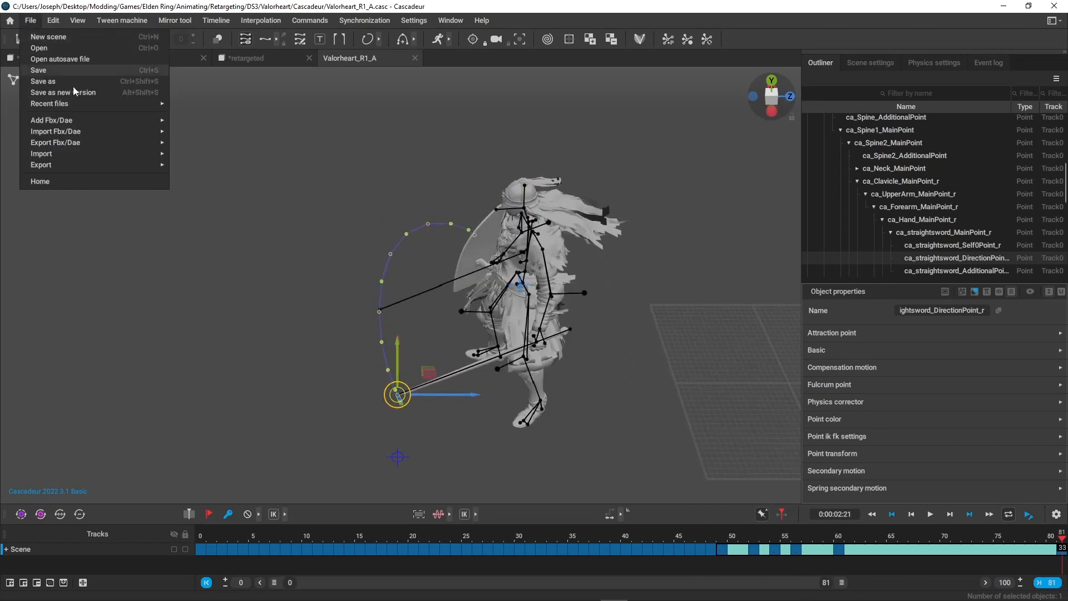
{"action": "mouse_move", "coordinate": [96, 105]}
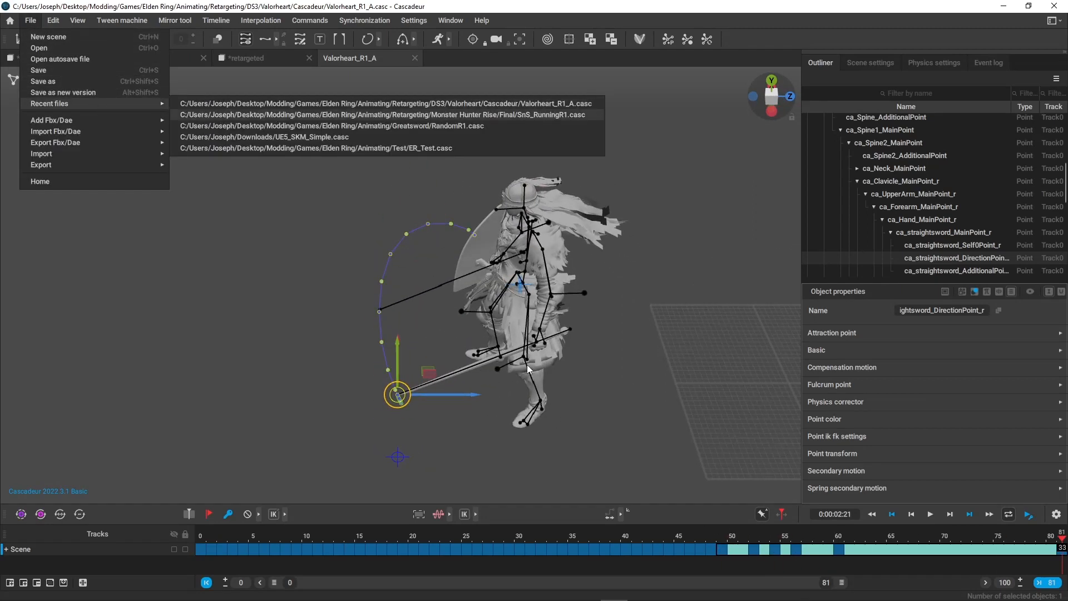
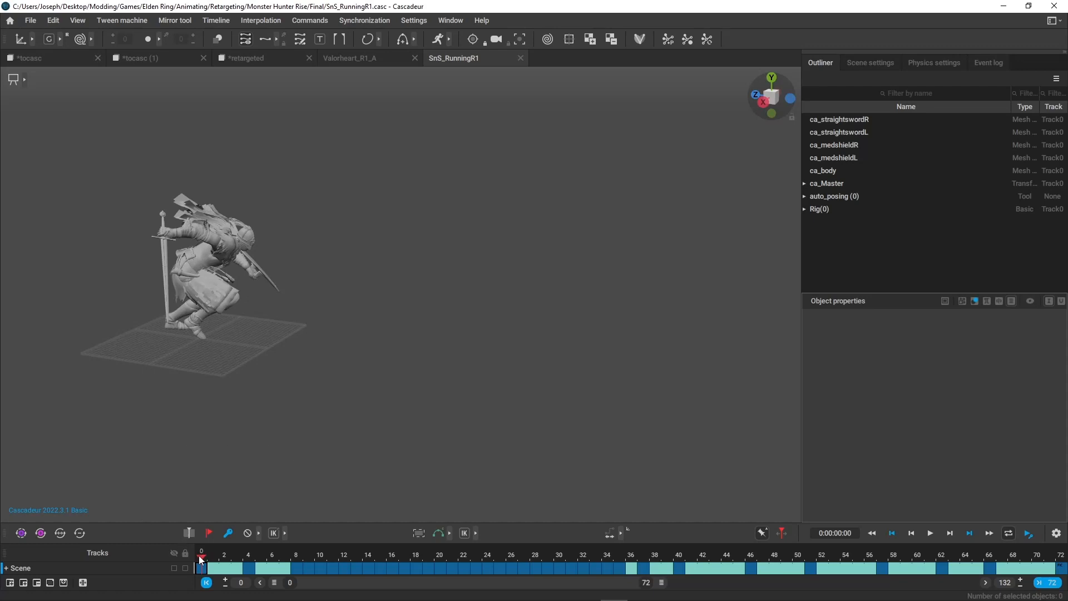
Scrub the SnS_RunningR1 animation between frames 0 and 72 and examine the attack and its final pose.
{"action": "left_click_drag", "start_coordinate": [202, 560], "coordinate": [486, 558]}
{"action": "middle_click_drag", "start_coordinate": [617, 485], "coordinate": [469, 475]}
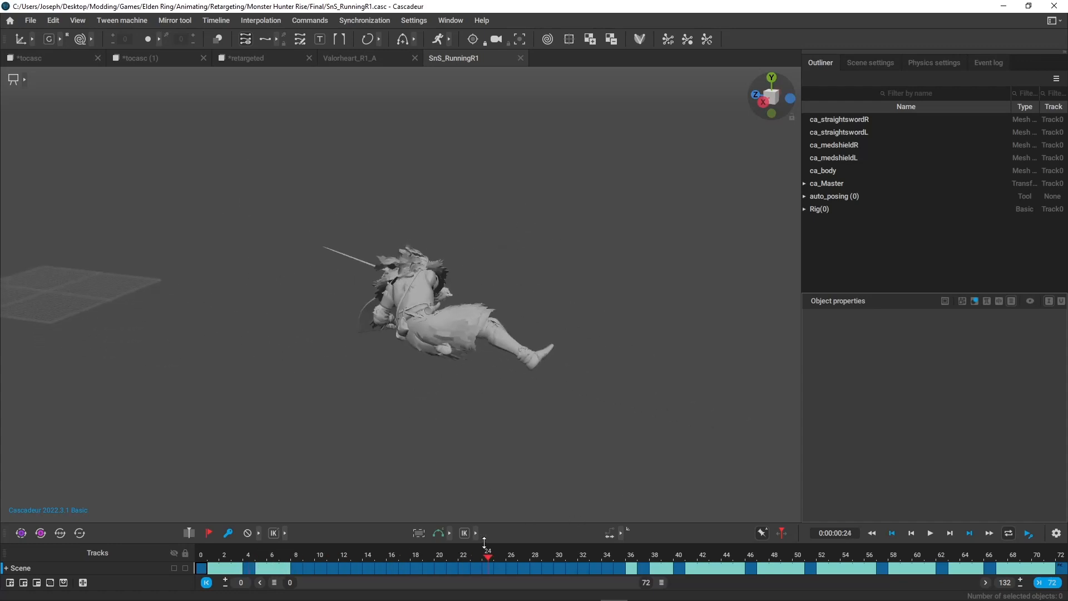
{"action": "left_click_drag", "start_coordinate": [486, 554], "coordinate": [623, 562]}
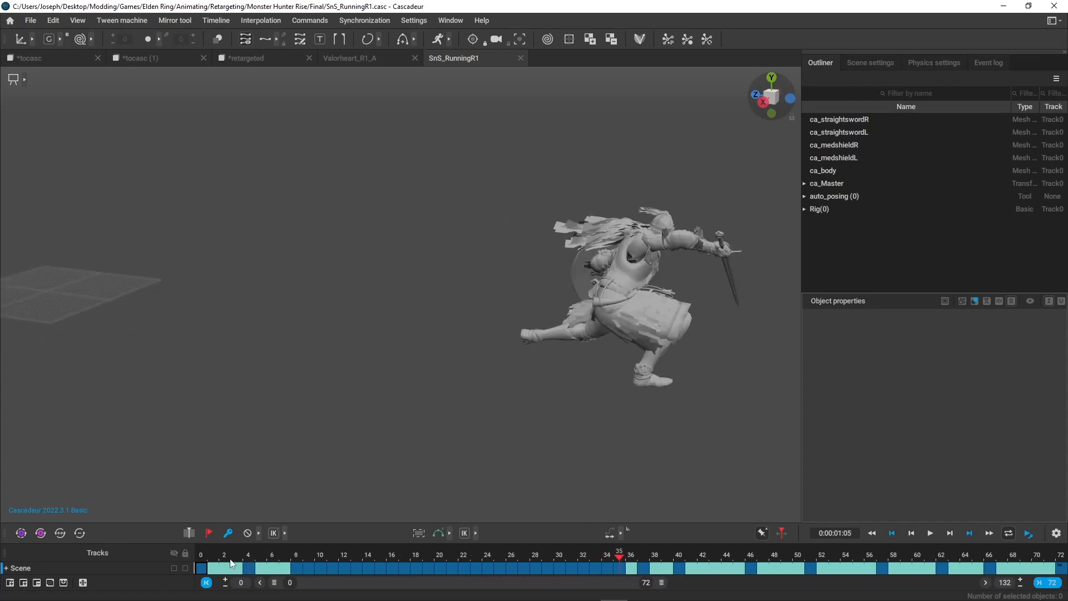
{"action": "left_click_drag", "start_coordinate": [207, 553], "coordinate": [1061, 585]}
{"action": "left_click_drag", "start_coordinate": [618, 391], "coordinate": [499, 384], "text": "alt"}
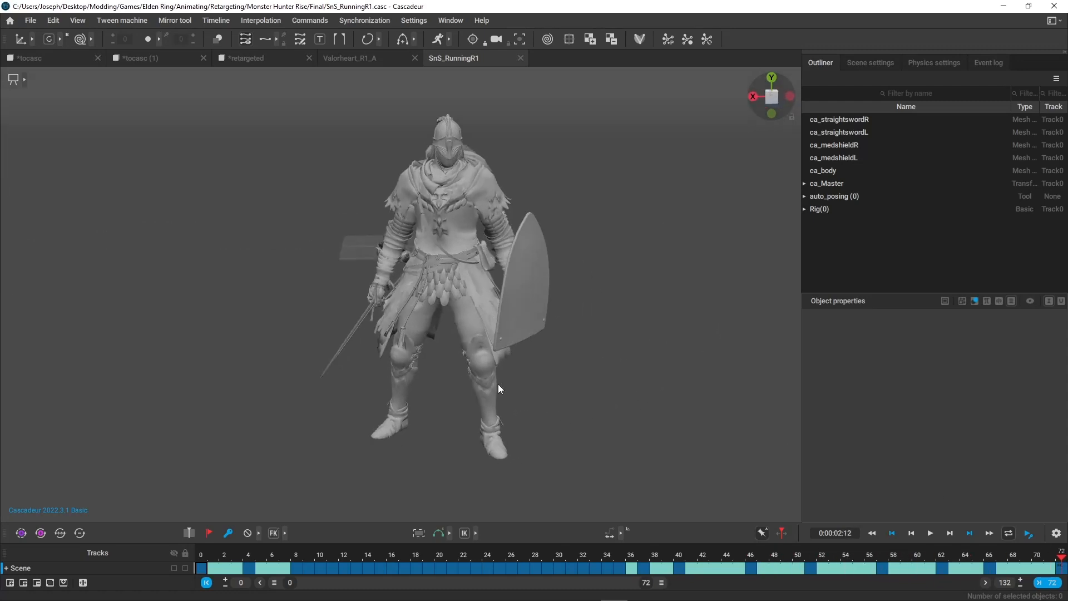
{"action": "key", "text": "3"}
{"action": "left_click_drag", "start_coordinate": [729, 557], "coordinate": [1062, 559]}
{"action": "left_click_drag", "start_coordinate": [439, 356], "coordinate": [393, 354], "text": "alt"}
{"action": "key", "text": "1"}
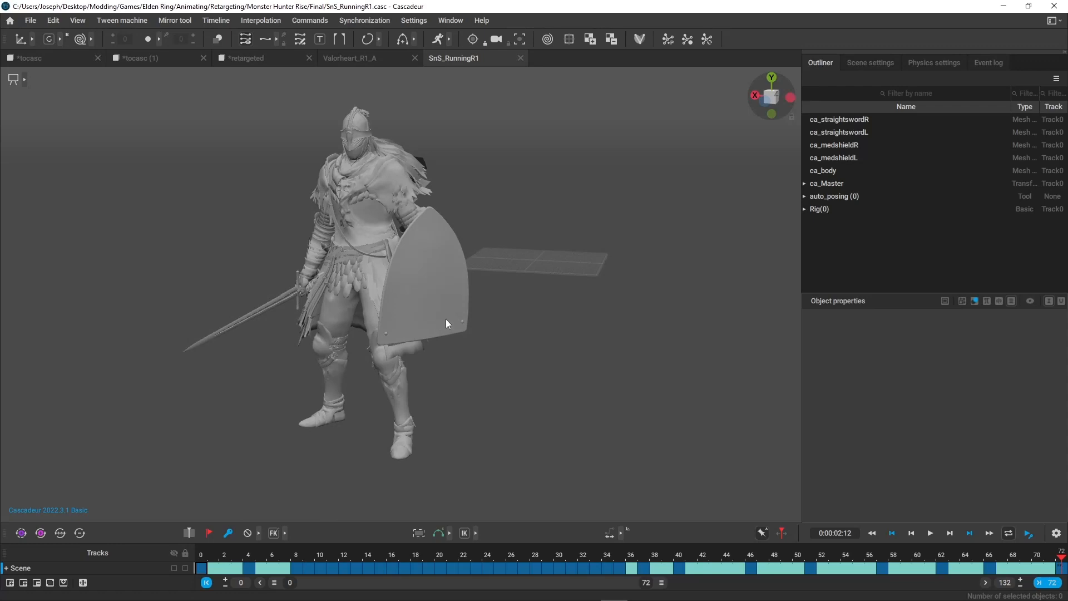
Display the rig on the character's final pose for inspection from the front, and return to the plain mesh view.
{"action": "left_click_drag", "start_coordinate": [446, 318], "coordinate": [523, 323], "text": "alt"}
{"action": "key", "text": "p"}
{"action": "key", "text": "p"}
{"action": "key", "text": "p"}
{"action": "key", "text": "p"}
{"action": "key", "text": "p"}
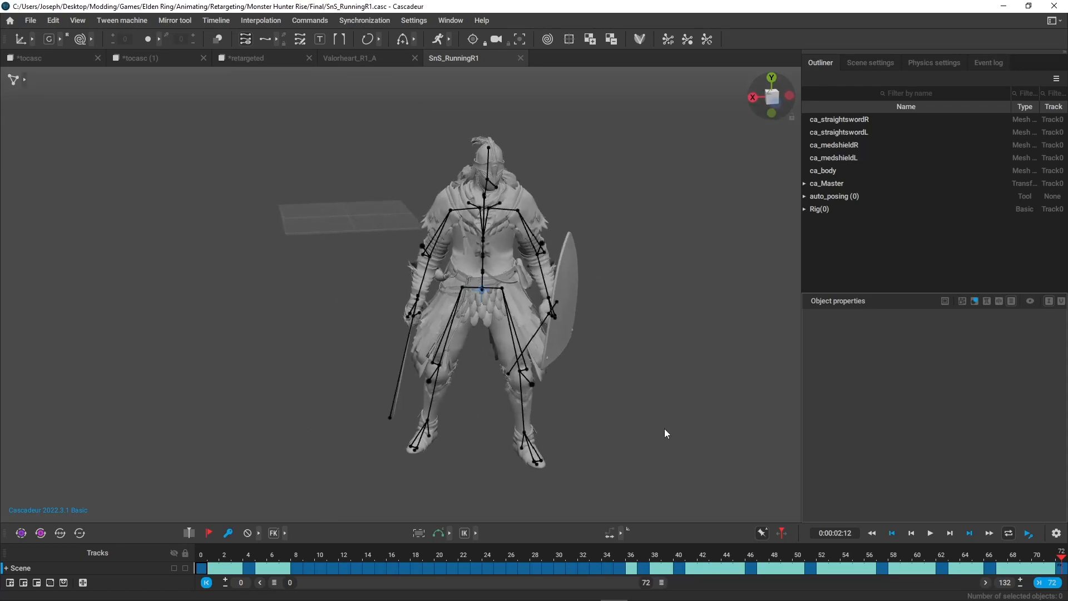
{"action": "key", "text": "p"}
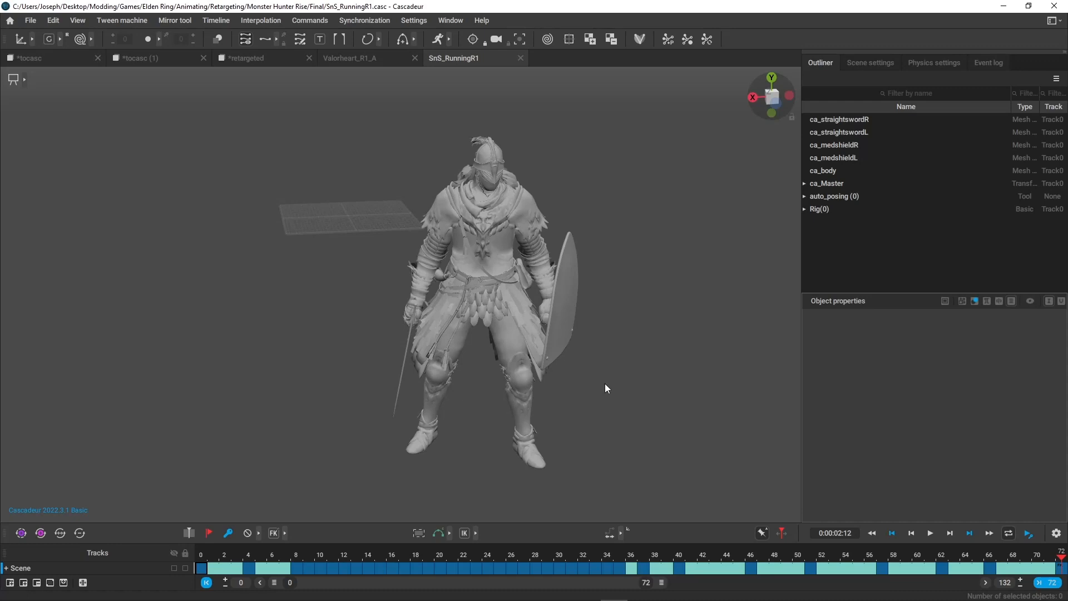
Export the animation as FBX without meshes to the Tutorial folder under the name fromcasc.
{"action": "left_click", "coordinate": [38, 19]}
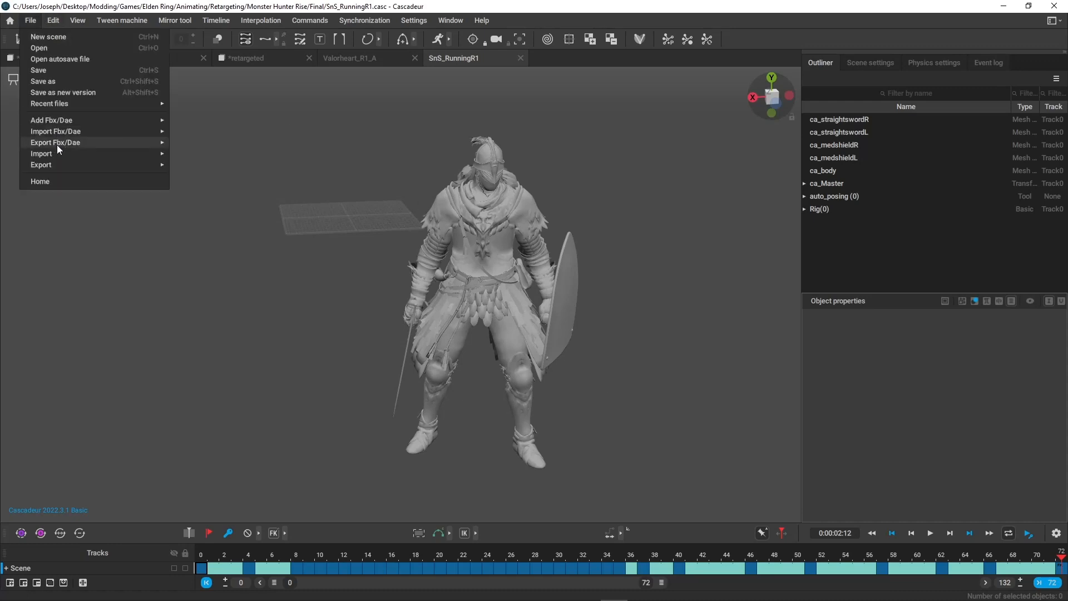
{"action": "mouse_move", "coordinate": [95, 143]}
{"action": "left_click", "coordinate": [206, 142]}
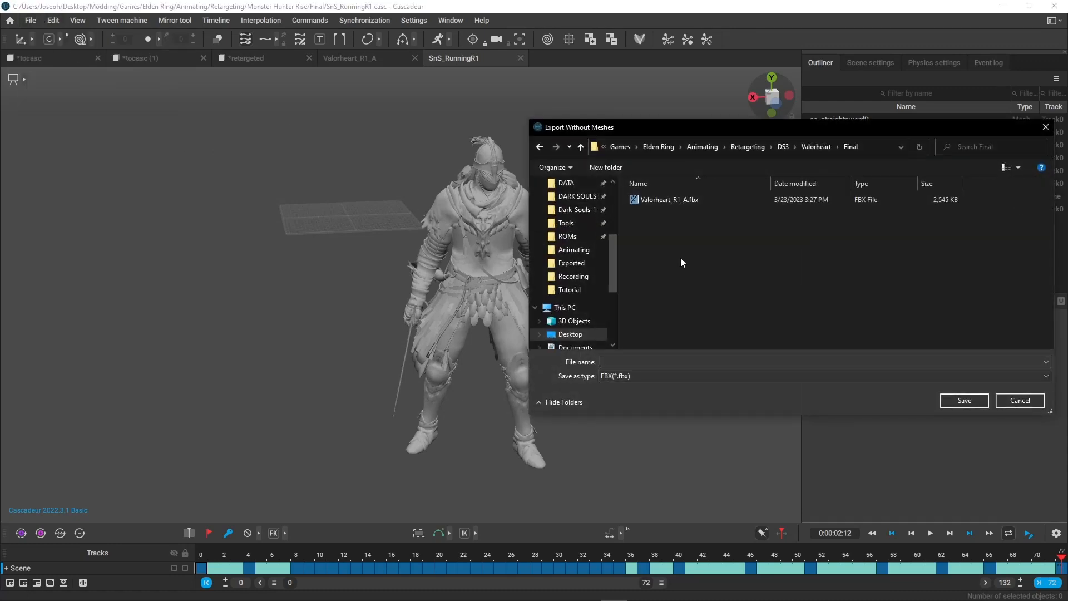
{"action": "left_click", "coordinate": [591, 289]}
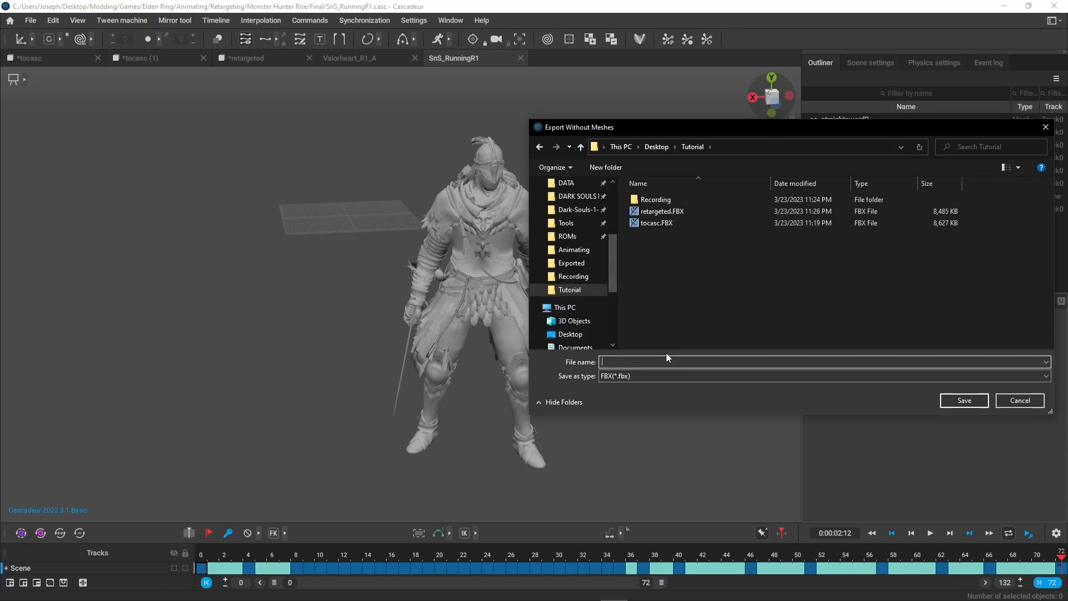
{"action": "type", "text": "fromcasc"}
{"action": "key", "text": "Return"}
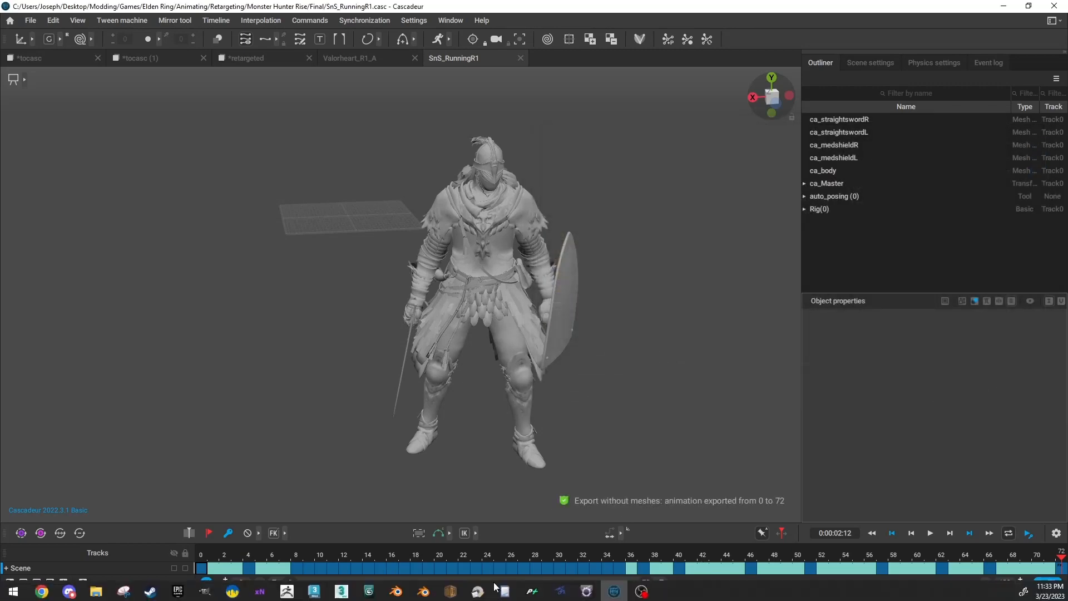
Switch to 3ds Max and open EldenRing_Exporting.max, discarding the changes to the current scene.
{"action": "left_click", "coordinate": [341, 589]}
{"action": "left_click", "coordinate": [324, 178]}
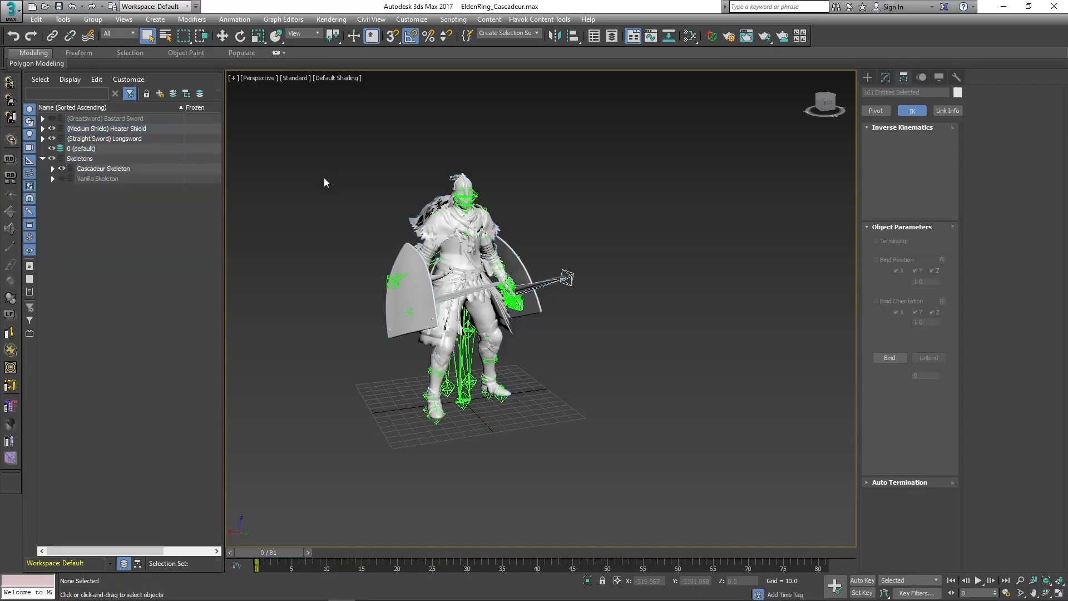
{"action": "left_click", "coordinate": [10, 8]}
{"action": "left_click", "coordinate": [205, 138]}
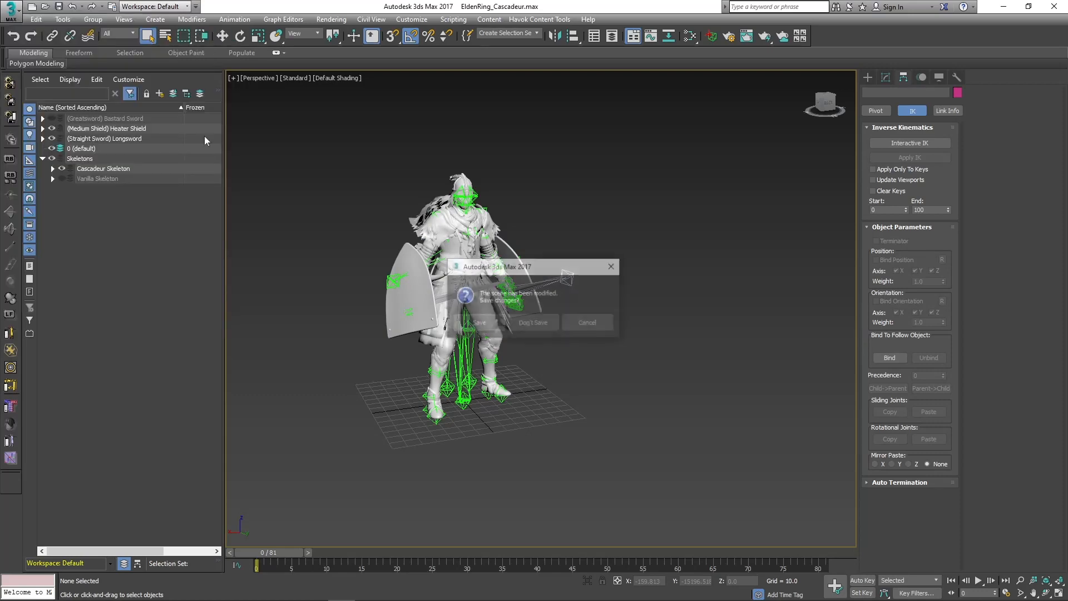
{"action": "left_click", "coordinate": [543, 327]}
Start importing fromcasc.fbx from the Tutorial folder.
{"action": "left_click", "coordinate": [7, 7]}
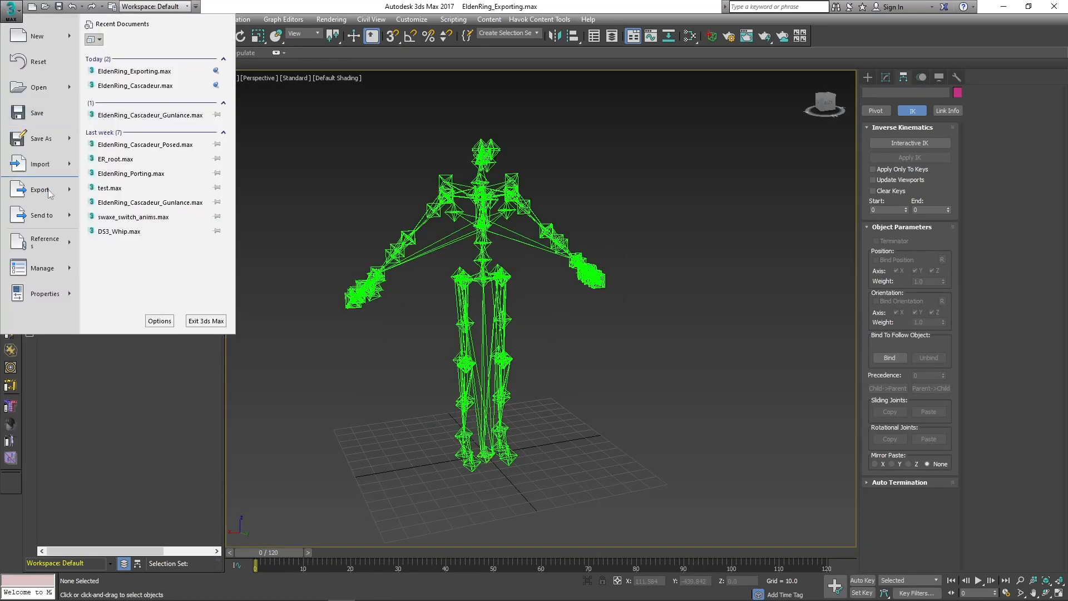
{"action": "left_click", "coordinate": [25, 190]}
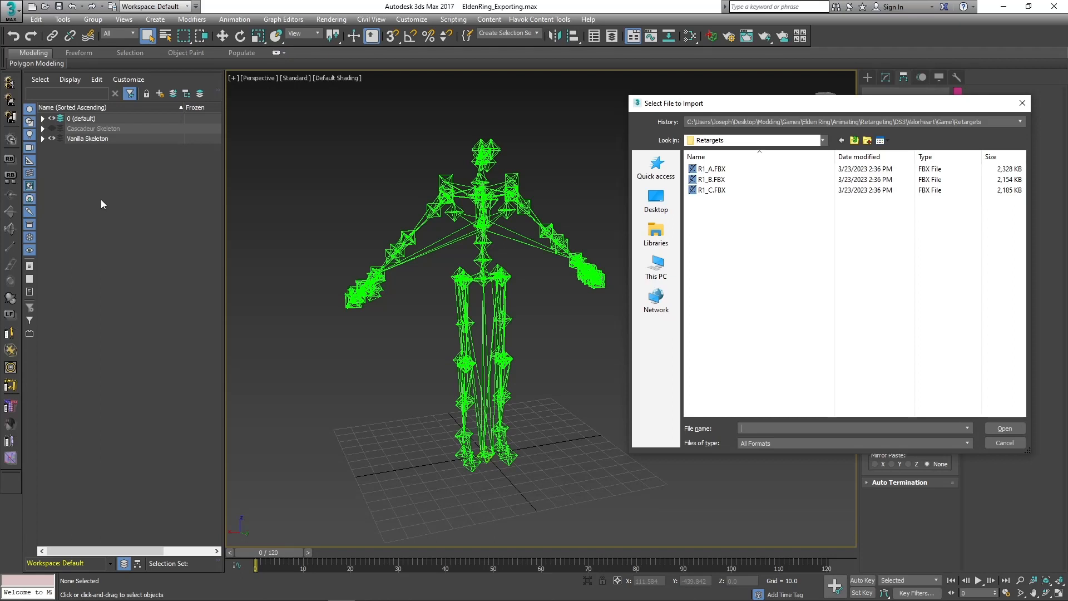
{"action": "type", "text": "-495.744"}
{"action": "key", "text": "super+v"}
{"action": "left_click", "coordinate": [862, 296]}
{"action": "left_click", "coordinate": [1005, 428]}
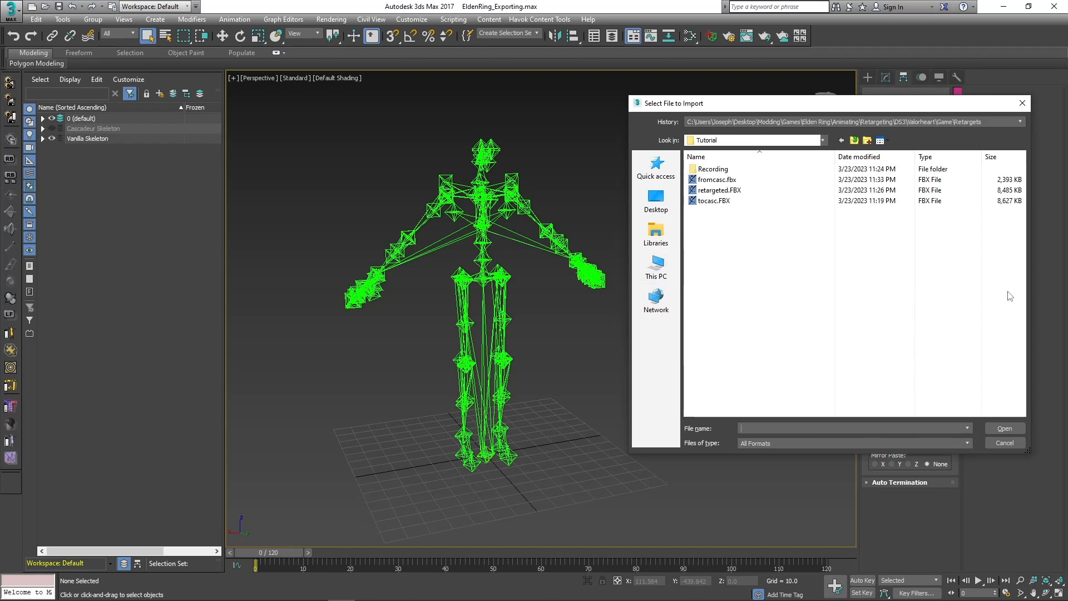
{"action": "double_click", "coordinate": [717, 179]}
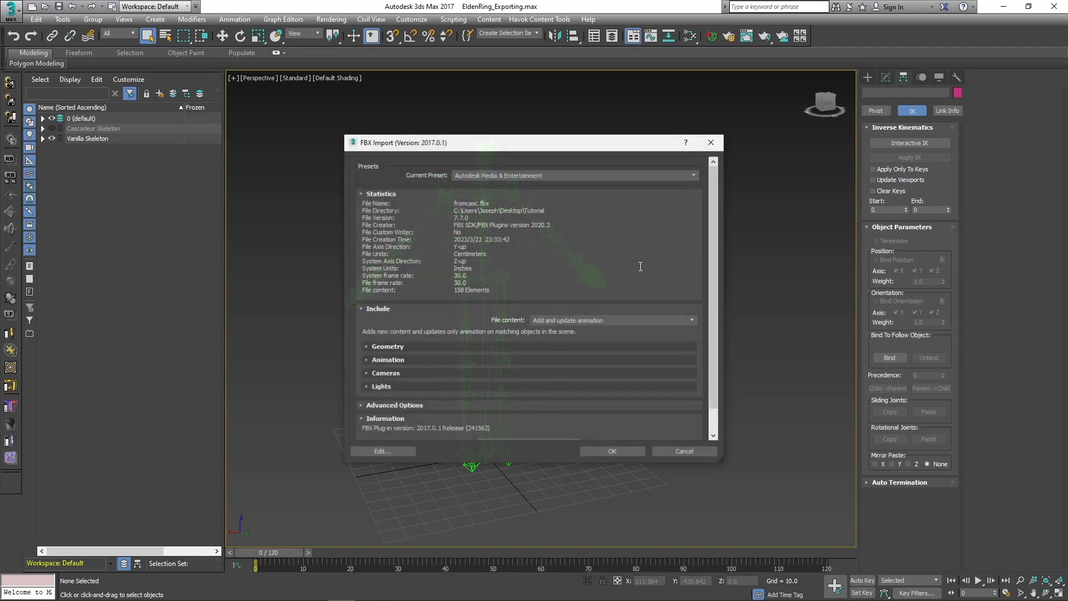
Set the FBX import's file content to Update animation and have Fill Timeline enabled in the extra animation options.
{"action": "left_click", "coordinate": [553, 322]}
{"action": "key", "text": "Down"}
{"action": "key", "text": "Return"}
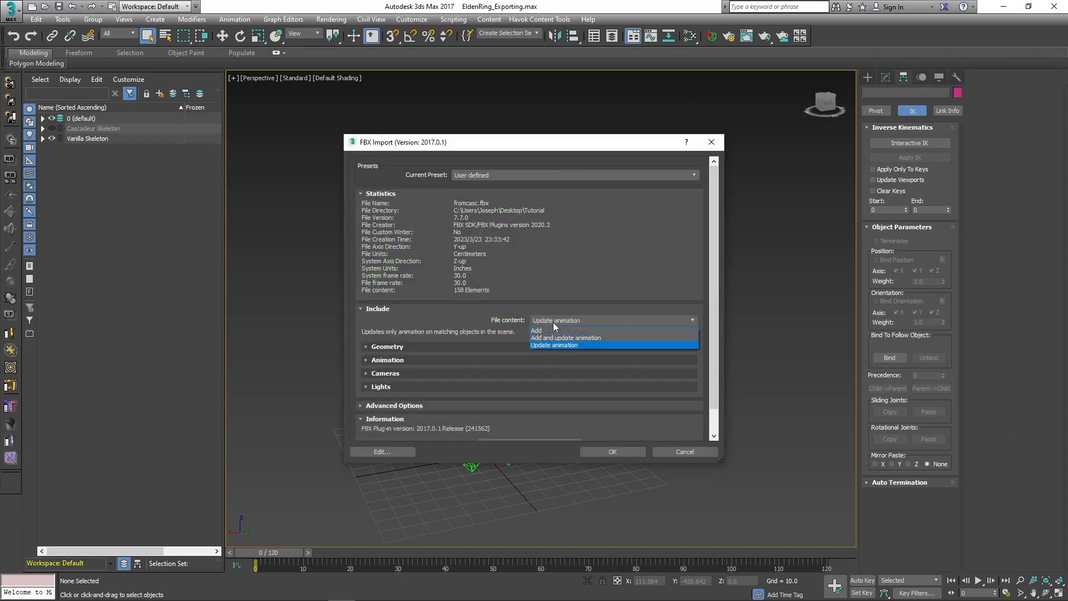
{"action": "left_click", "coordinate": [384, 360]}
{"action": "left_click", "coordinate": [395, 384]}
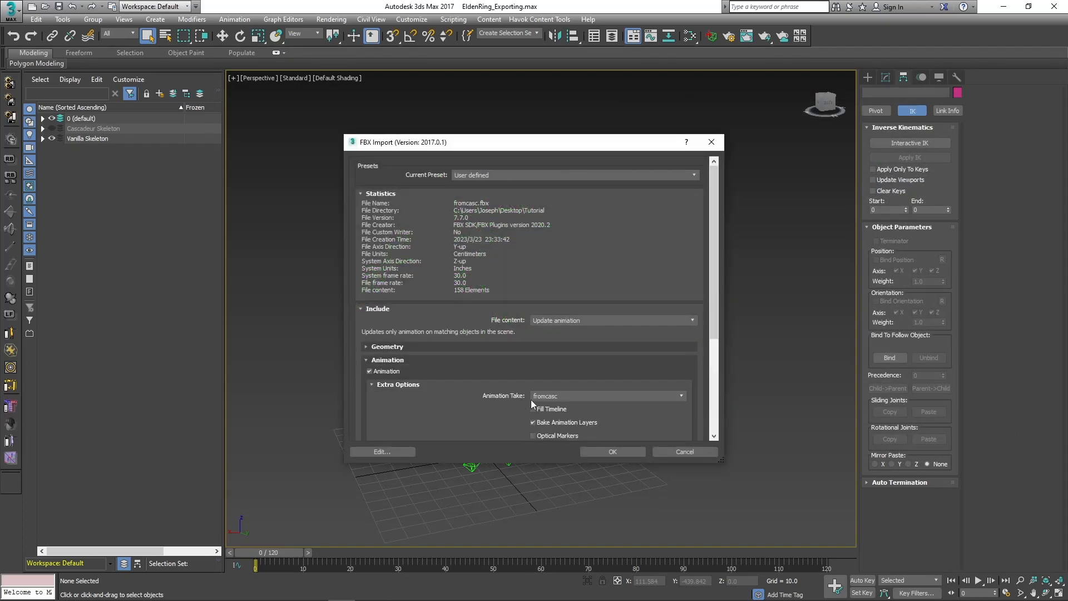
{"action": "scroll", "coordinate": [469, 426], "scroll_direction": "down", "scroll_amount": 3}
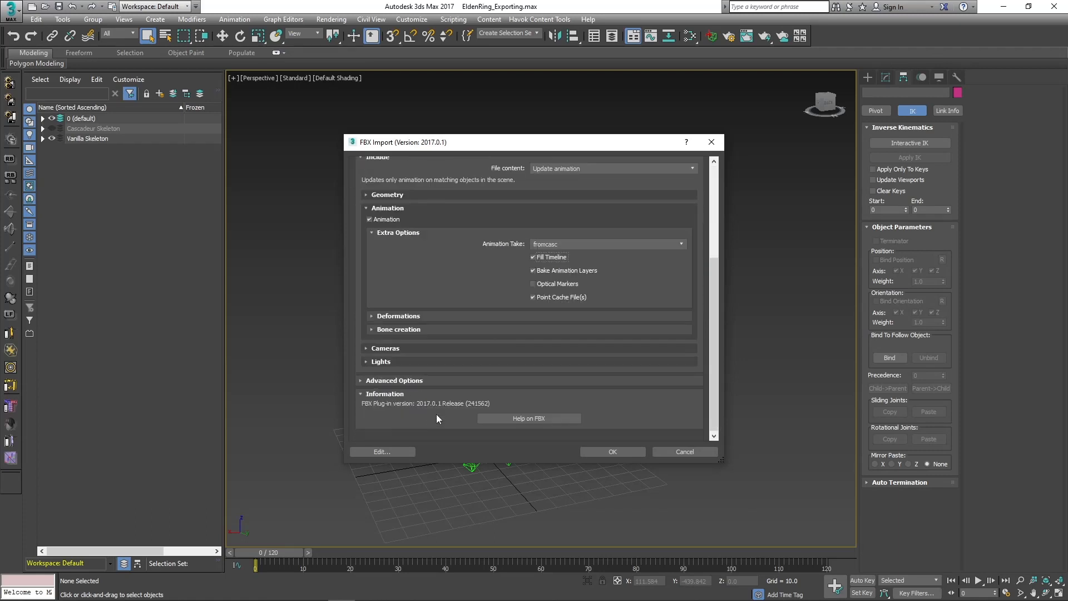
Check the unit scale factor in the advanced import options and run the FBX import.
{"action": "left_click", "coordinate": [385, 381]}
{"action": "scroll", "coordinate": [409, 389], "scroll_direction": "down", "scroll_amount": 2}
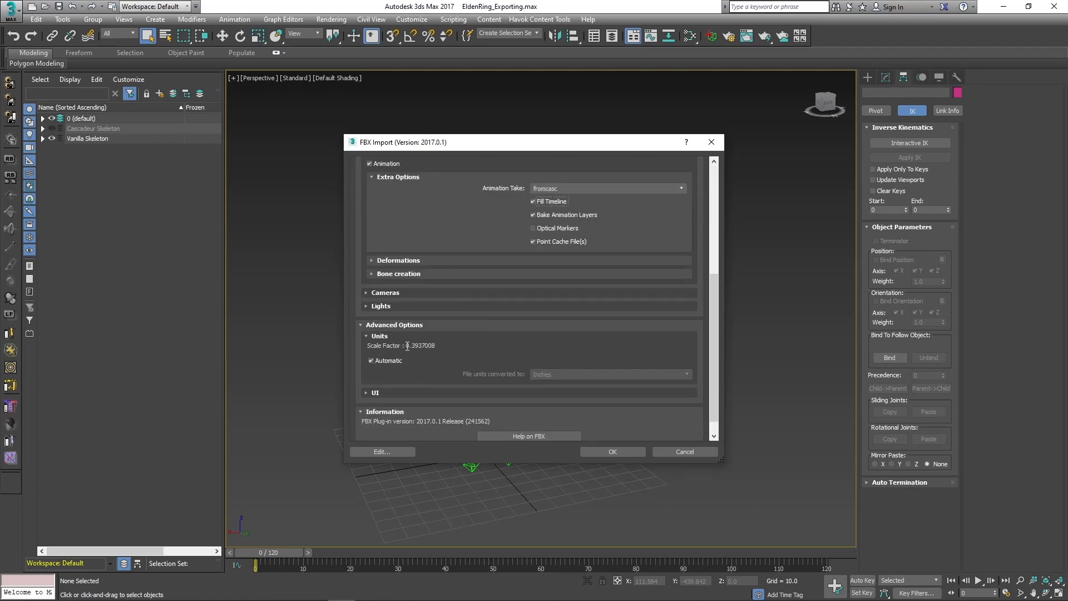
{"action": "left_click_drag", "start_coordinate": [406, 346], "coordinate": [441, 350]}
{"action": "left_click", "coordinate": [615, 454]}
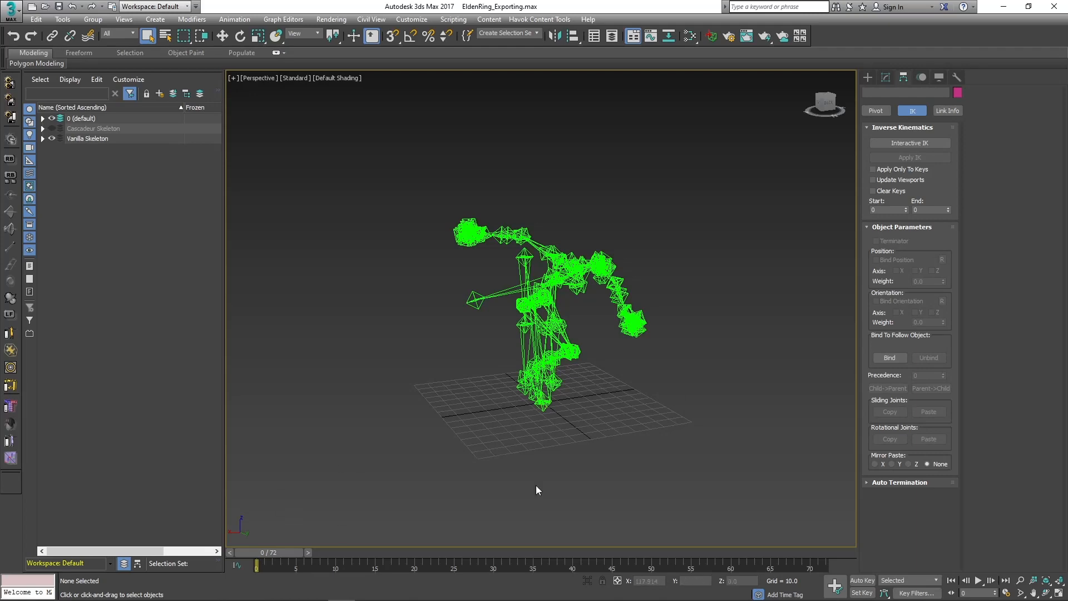
Orbit the imported pose and check the Vanilla Skeleton layer by hiding and showing it.
{"action": "scroll", "coordinate": [535, 485], "scroll_direction": "down", "scroll_amount": 4}
{"action": "middle_click_drag", "start_coordinate": [536, 485], "coordinate": [537, 382]}
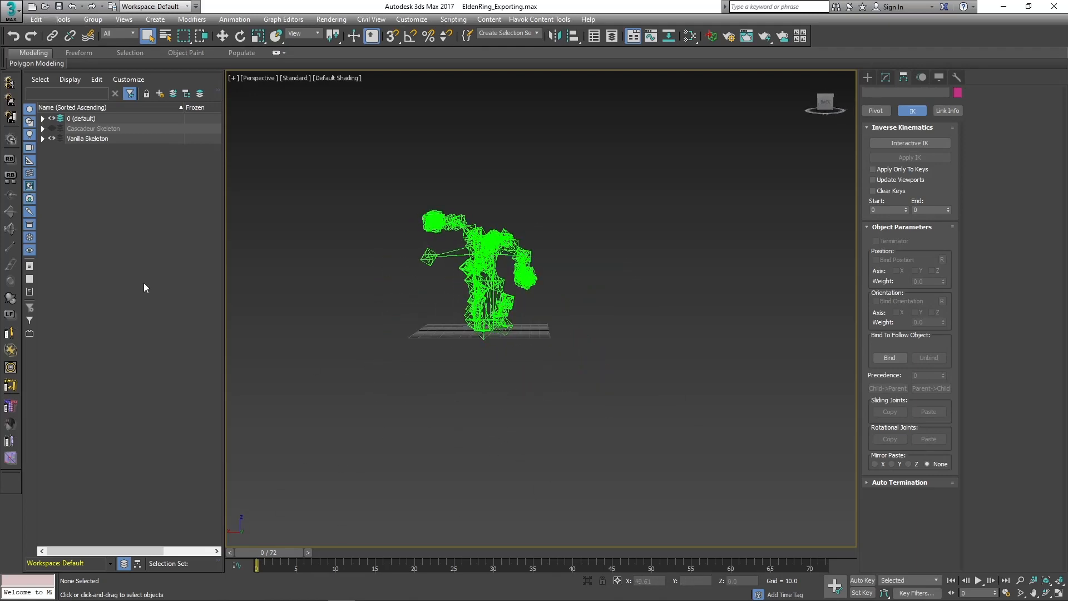
{"action": "left_click", "coordinate": [51, 139]}
{"action": "left_click", "coordinate": [52, 139]}
{"action": "left_click", "coordinate": [52, 139]}
{"action": "left_click", "coordinate": [53, 139]}
Scrub the imported animation to its end and back to frame 20 to check the skeleton's motion.
{"action": "left_click_drag", "start_coordinate": [262, 549], "coordinate": [834, 496]}
{"action": "middle_click_drag", "start_coordinate": [403, 351], "coordinate": [543, 409]}
{"action": "scroll", "coordinate": [490, 351], "scroll_direction": "down", "scroll_amount": 4}
{"action": "left_click_drag", "start_coordinate": [808, 550], "coordinate": [413, 552]}
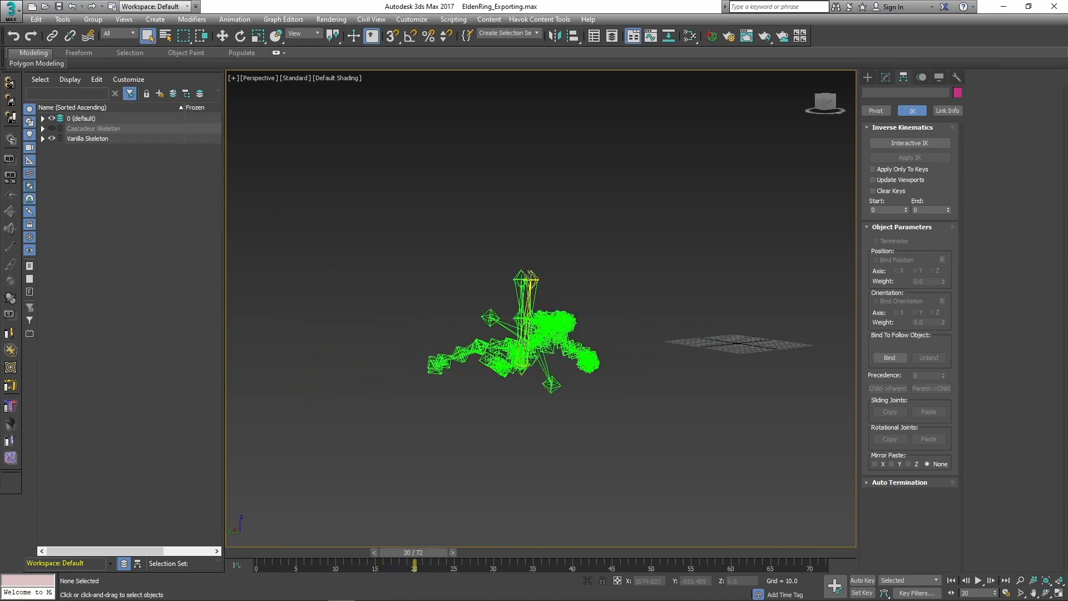
Select the two foot target helpers standing above the skeleton to identify them, and clear the selection.
{"action": "left_click", "coordinate": [525, 278]}
{"action": "left_click", "coordinate": [319, 164]}
{"action": "left_click", "coordinate": [540, 277]}
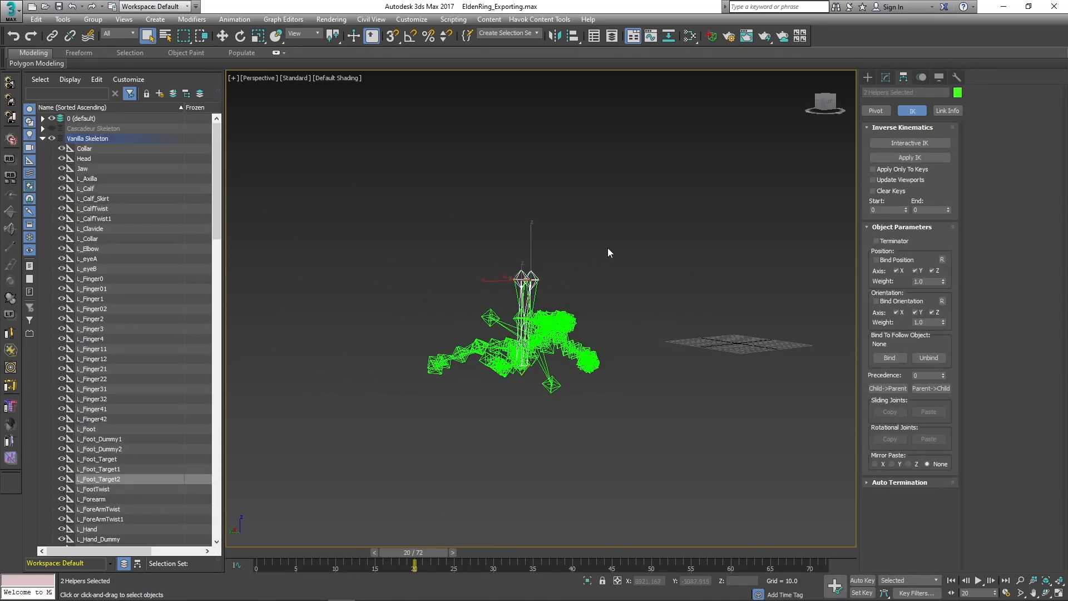
{"action": "left_click", "coordinate": [306, 250]}
Scrub the animation to frame 72 and inspect the skeleton's final pose.
{"action": "left_click_drag", "start_coordinate": [425, 551], "coordinate": [875, 543]}
{"action": "middle_click_drag", "start_coordinate": [461, 420], "coordinate": [515, 422], "text": "alt"}
{"action": "middle_click_drag", "start_coordinate": [515, 422], "coordinate": [428, 409]}
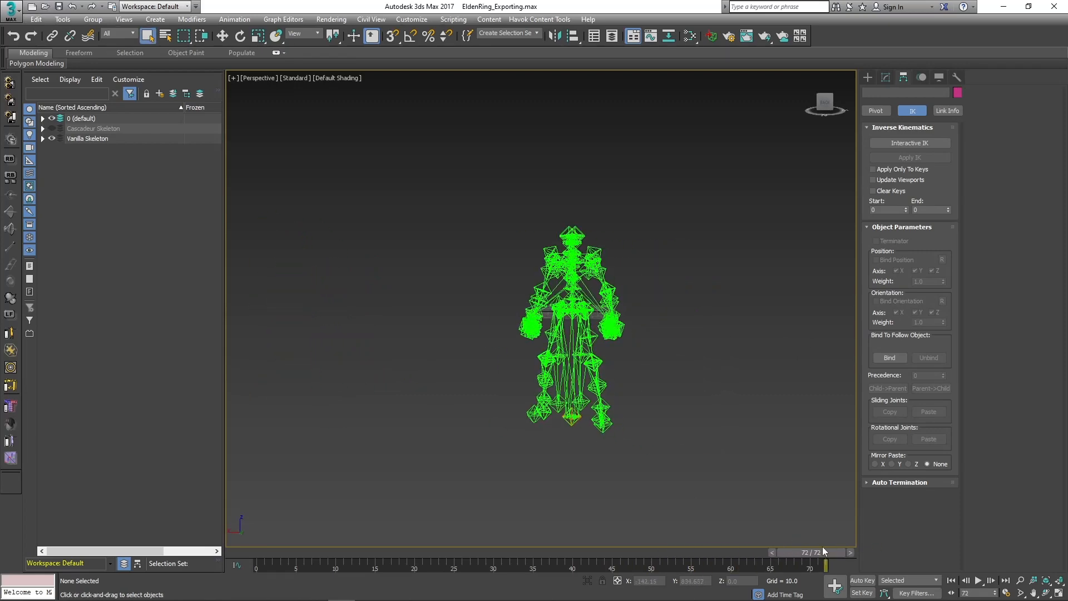
{"action": "mouse_move", "coordinate": [823, 546]}
{"action": "left_mouse_down"}
{"action": "mouse_move", "coordinate": [316, 540]}
{"action": "mouse_move", "coordinate": [832, 548]}
{"action": "left_mouse_up"}
Open the Havok Filter Manager and review the Elden Ring configuration's Transform Scene, Create Animations and Write to Platform filters.
{"action": "left_click", "coordinate": [536, 19]}
{"action": "left_click", "coordinate": [535, 19]}
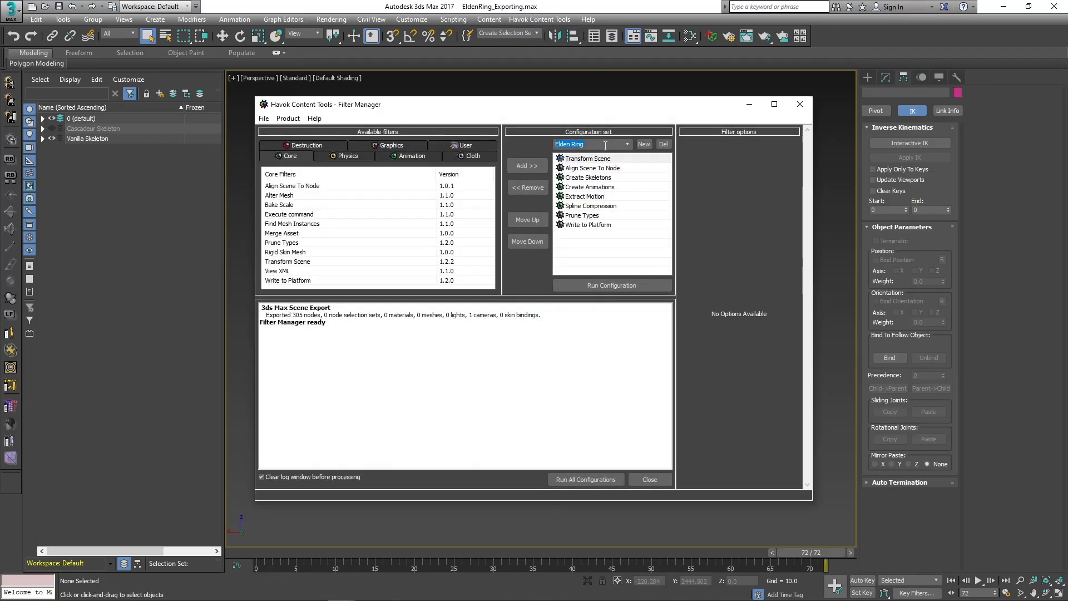
{"action": "left_click", "coordinate": [606, 168]}
{"action": "left_click", "coordinate": [585, 160]}
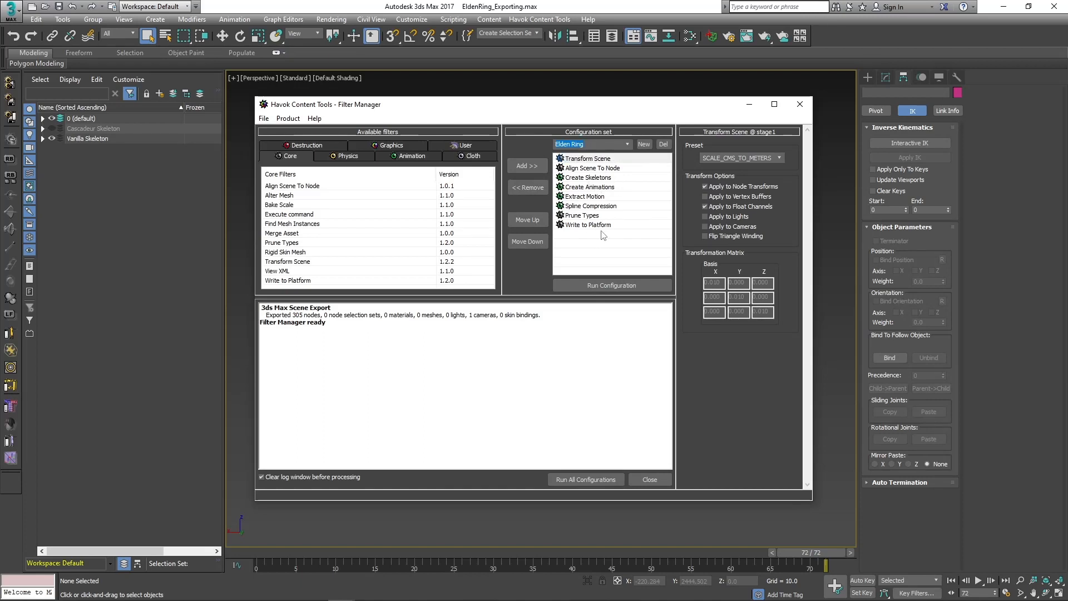
{"action": "left_click", "coordinate": [594, 164]}
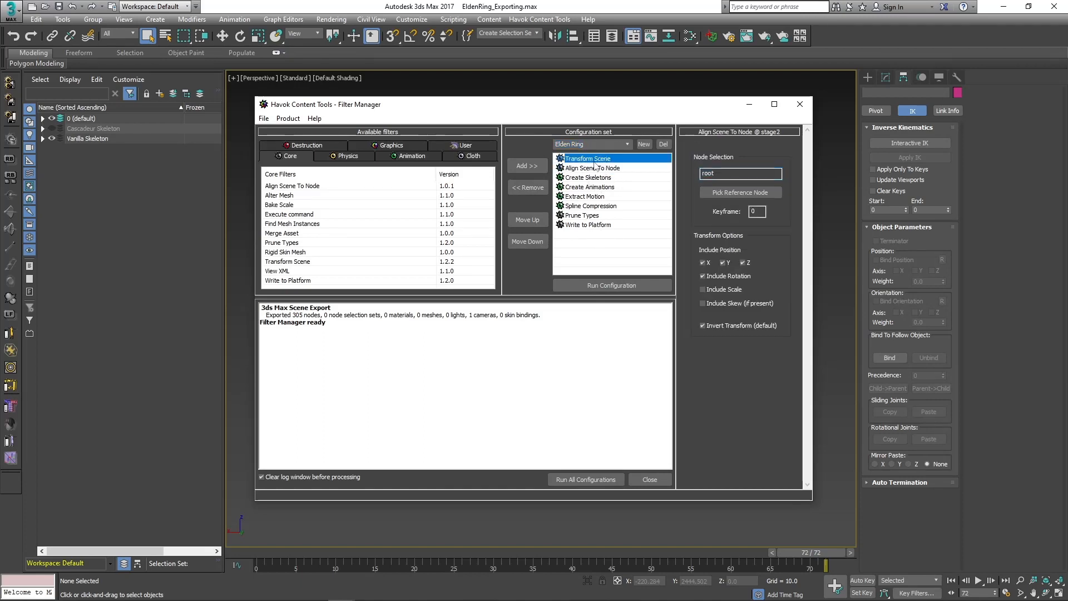
{"action": "left_click", "coordinate": [603, 197]}
{"action": "left_click", "coordinate": [610, 197]}
{"action": "left_click", "coordinate": [626, 190]}
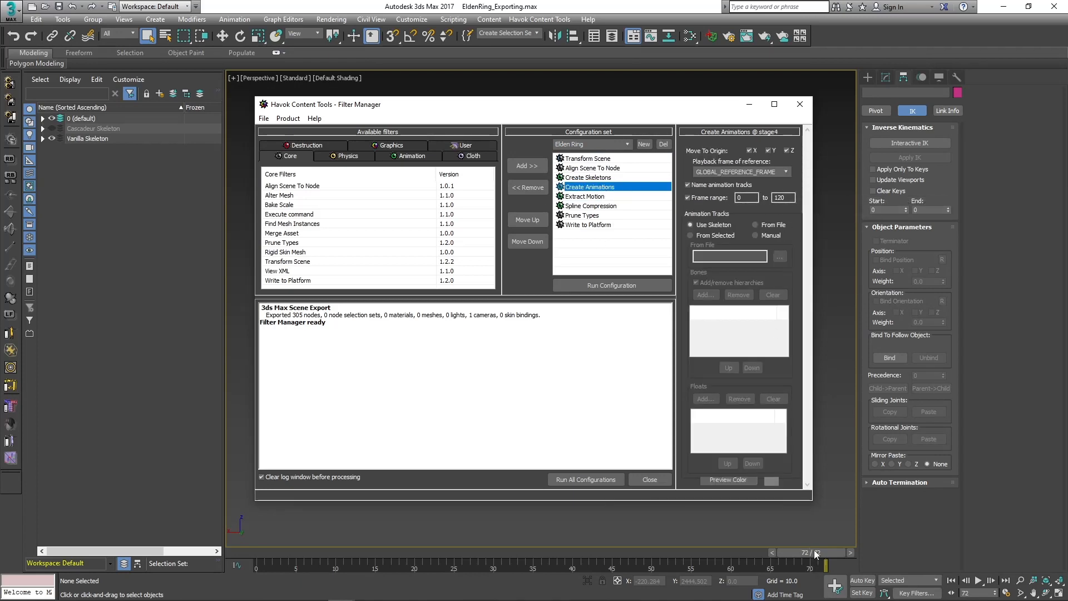
{"action": "left_click", "coordinate": [569, 226]}
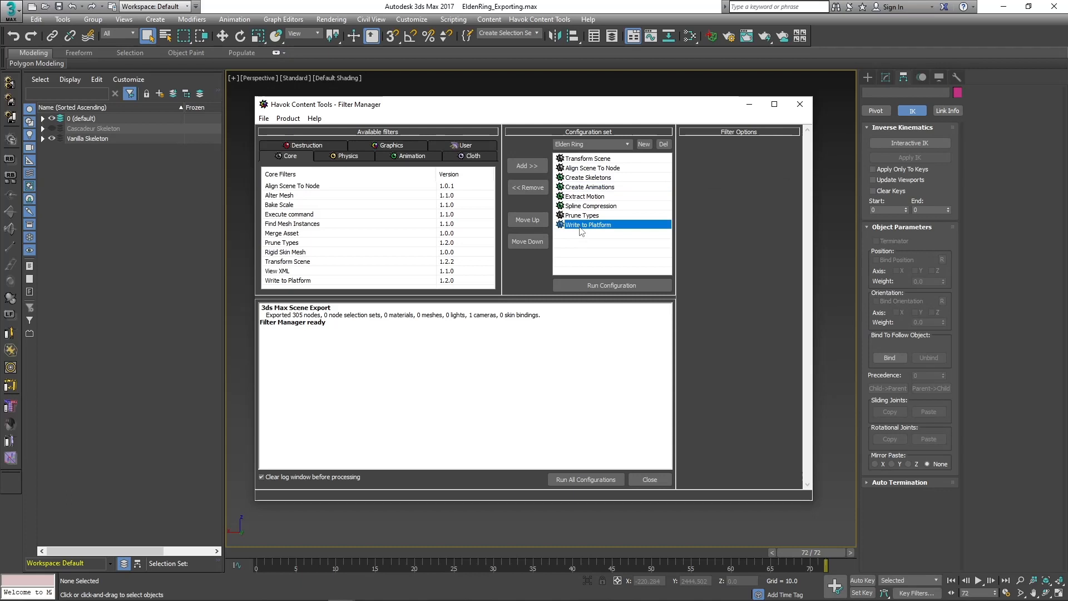
Set the end of the Create Animations filter's frame range to 72.
{"action": "left_click", "coordinate": [591, 188]}
{"action": "double_click", "coordinate": [784, 198]}
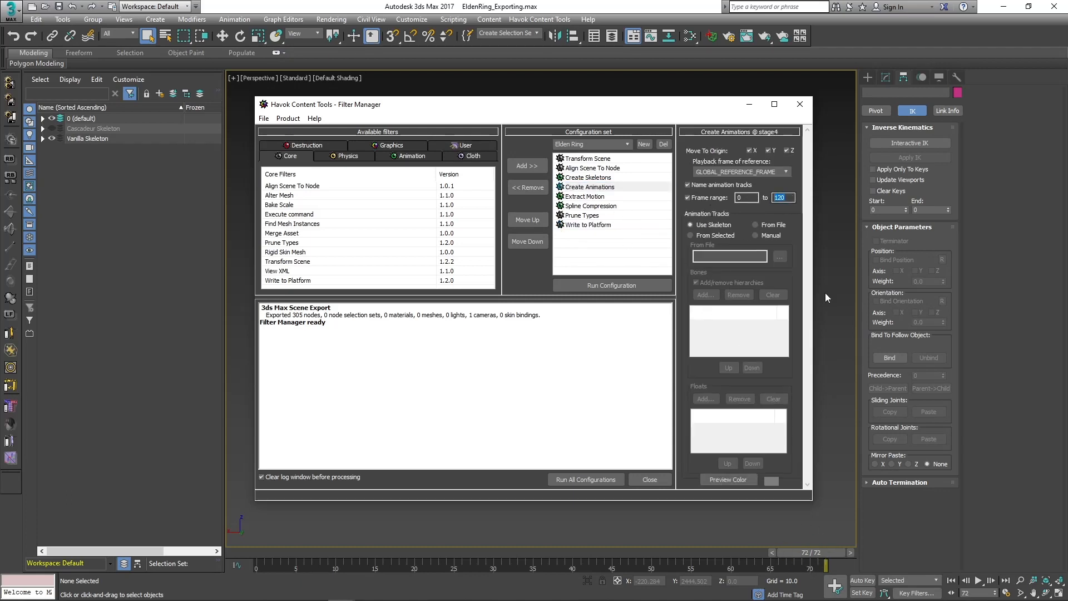
{"action": "type", "text": "72"}
Set the Write to Platform filter's output filename to .\\\a900_030500.hkx.
{"action": "left_click", "coordinate": [600, 226]}
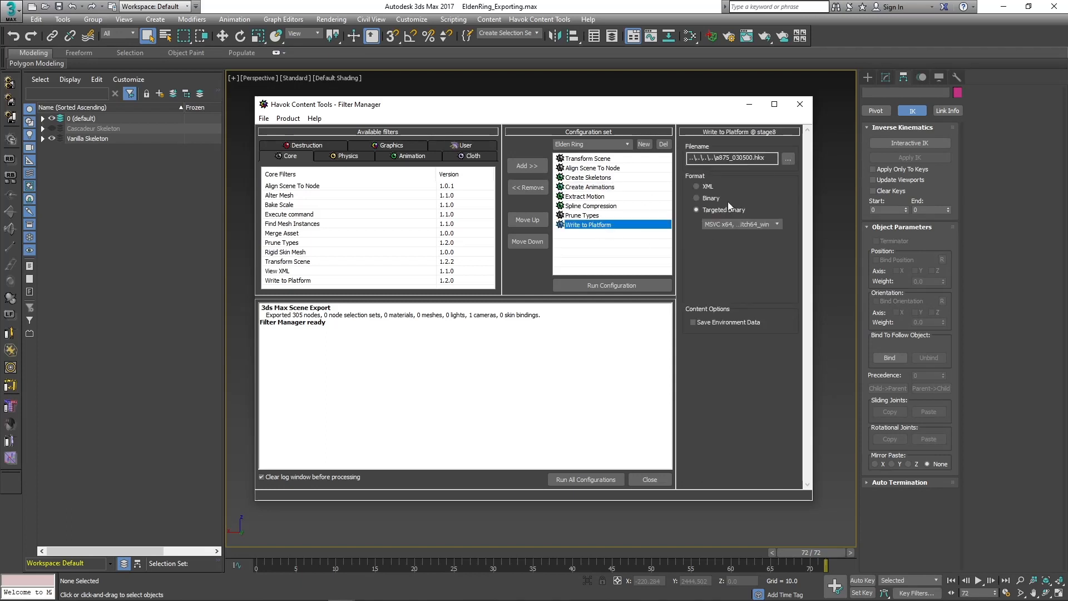
{"action": "left_click", "coordinate": [714, 158]}
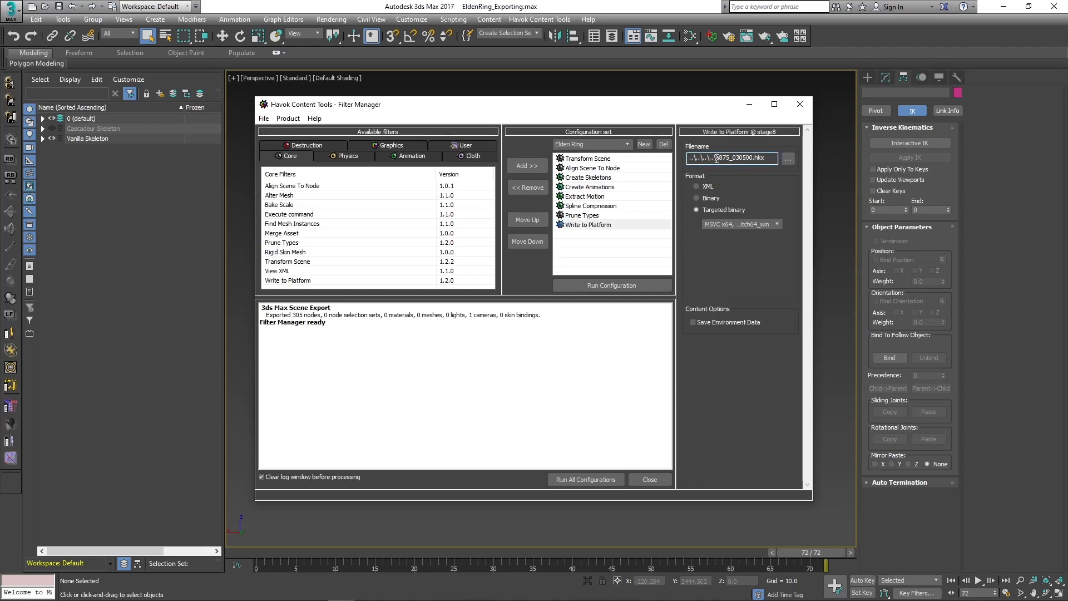
{"action": "left_click_drag", "start_coordinate": [716, 159], "coordinate": [658, 162]}
{"action": "type", "text": ".\\\\\\"}
{"action": "key", "text": "BackSpace"}
{"action": "key", "text": "BackSpace"}
{"action": "key", "text": "BackSpace"}
{"action": "type", "text": "000"}
{"action": "key", "text": "BackSpace"}
{"action": "key", "text": "BackSpace"}
{"action": "key", "text": "BackSpace"}
{"action": "type", "text": "900"}
Run the Elden Ring configuration and check for the exported a900_030500.hkx in the Tutorial folder.
{"action": "left_click", "coordinate": [639, 283]}
{"action": "left_click", "coordinate": [96, 589]}
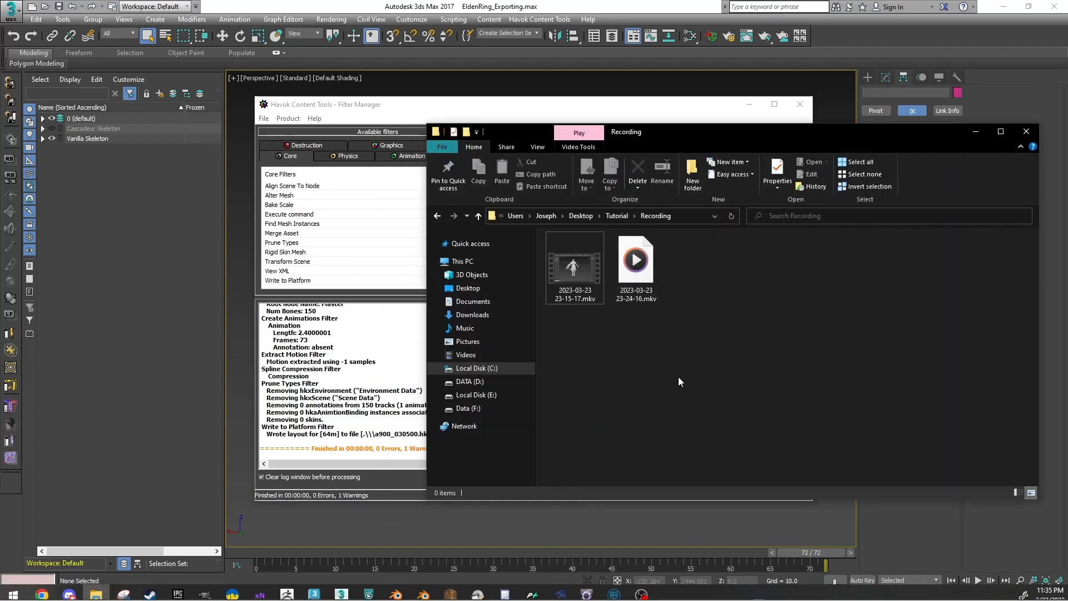
{"action": "left_click", "coordinate": [617, 216]}
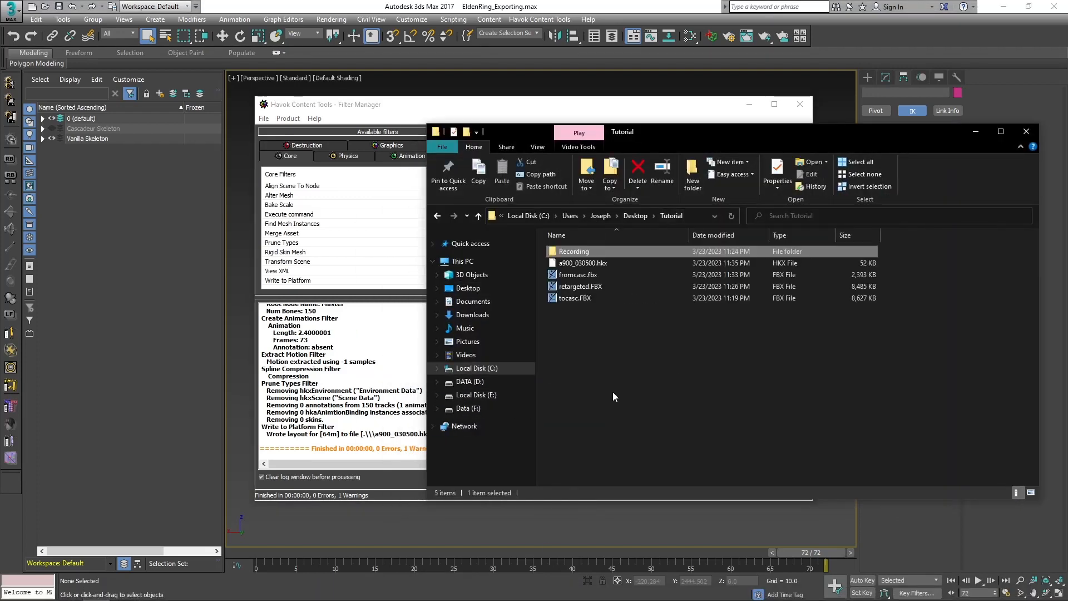
{"action": "left_click", "coordinate": [581, 263]}
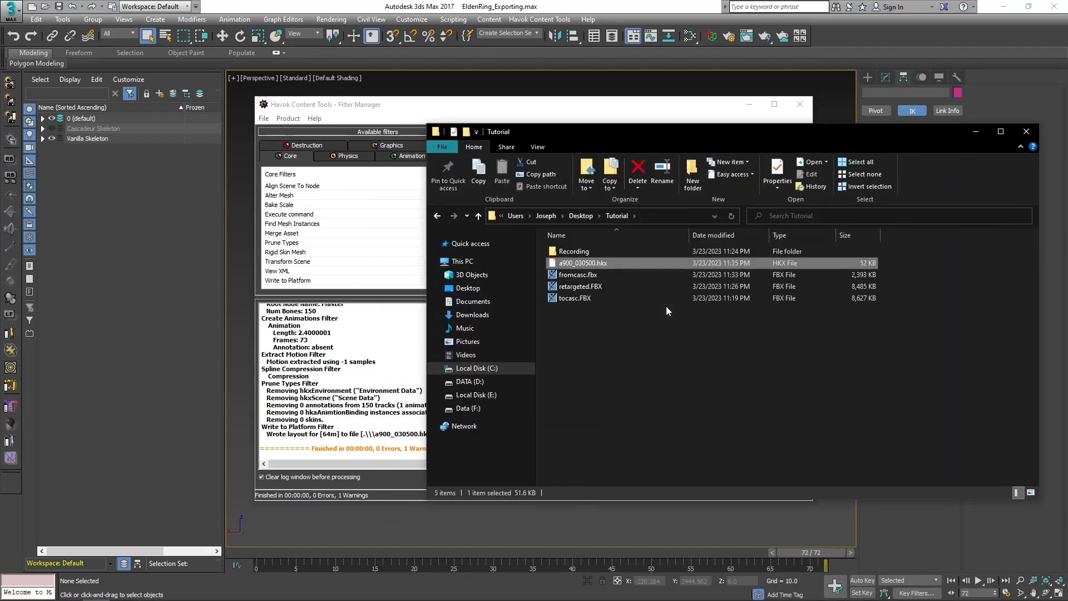
{"action": "left_click_drag", "start_coordinate": [574, 263], "coordinate": [598, 266]}
{"action": "left_click_drag", "start_coordinate": [742, 133], "coordinate": [627, 164]}
{"action": "left_click", "coordinate": [911, 162]}
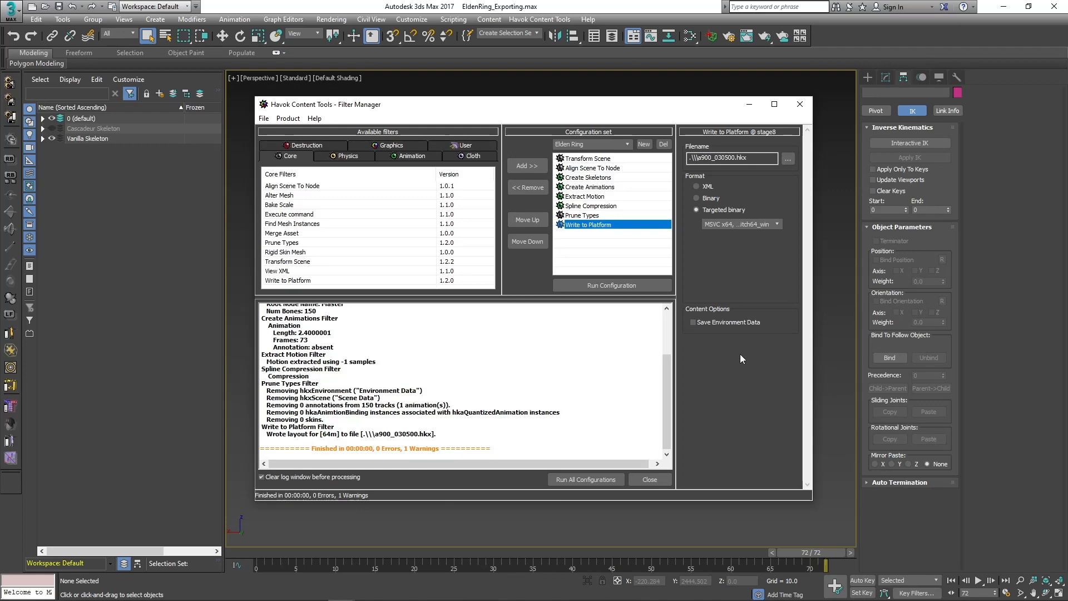
Close the Havok Filter Manager and dismiss the Daily Health Check pop-up.
{"action": "left_click", "coordinate": [798, 104]}
{"action": "left_click", "coordinate": [556, 339]}
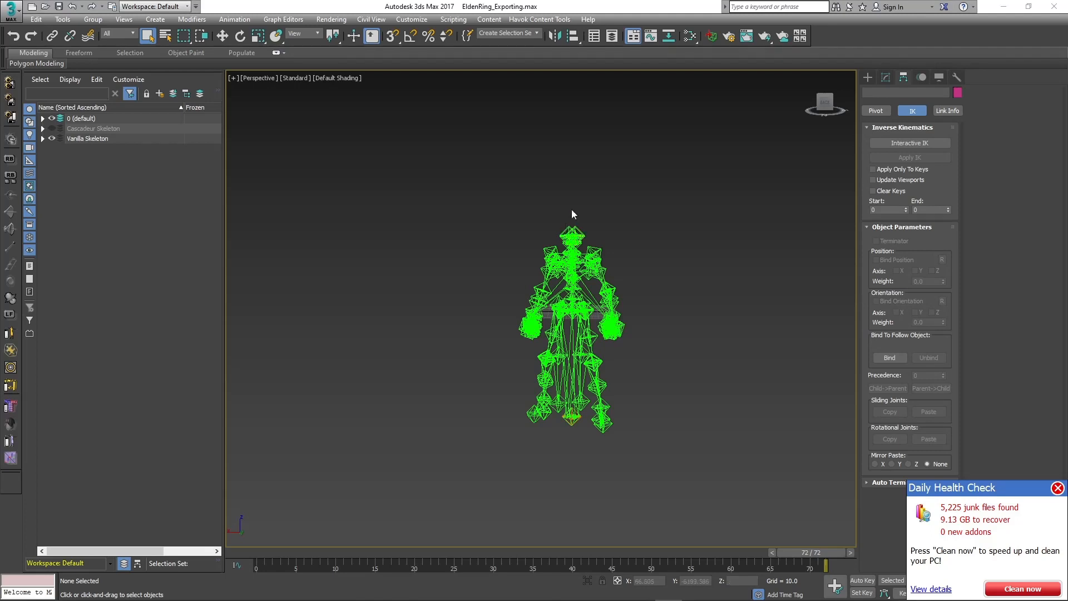
{"action": "left_click", "coordinate": [1058, 488]}
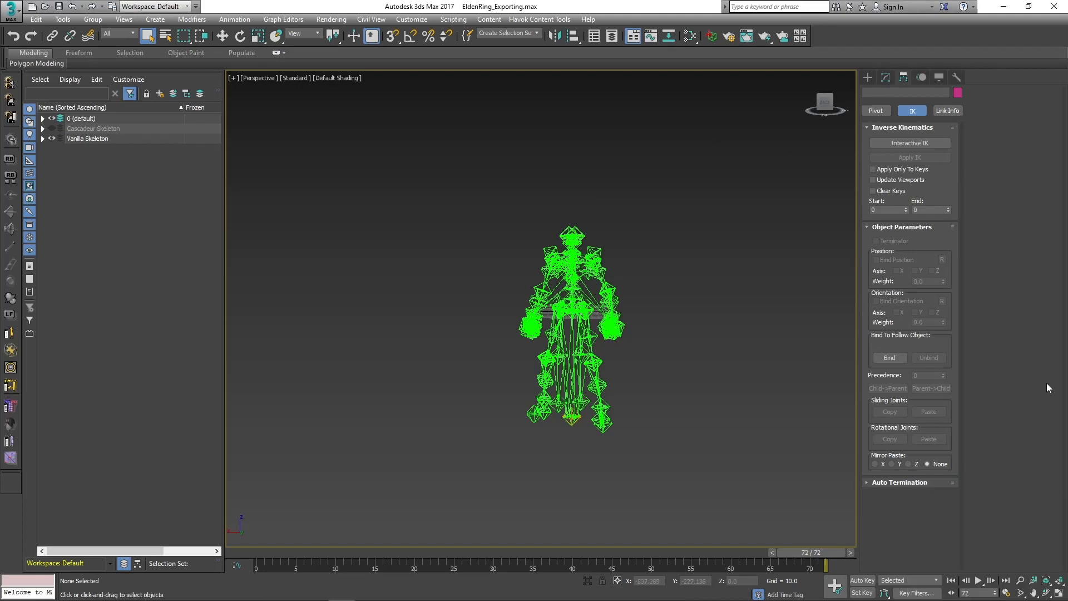